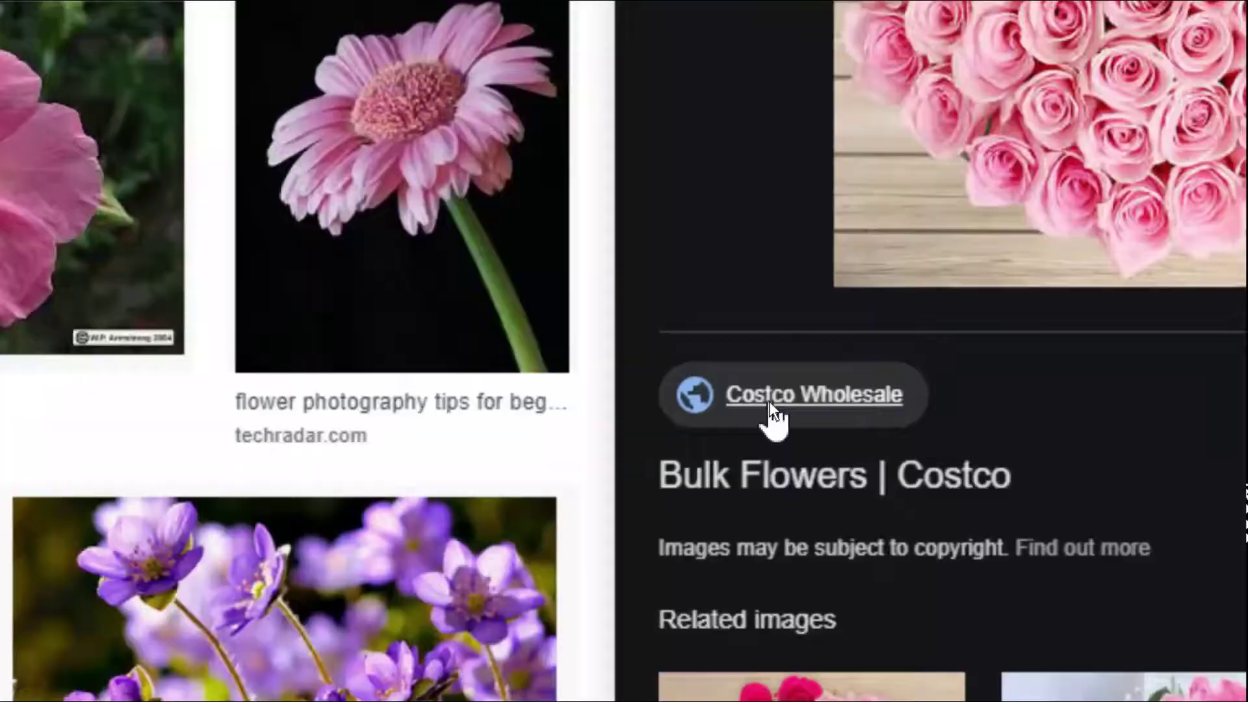
# Open the Costco Wholesale source page of the pink rose image and look through its bulk flower listings.
pyautogui.click(771, 404)
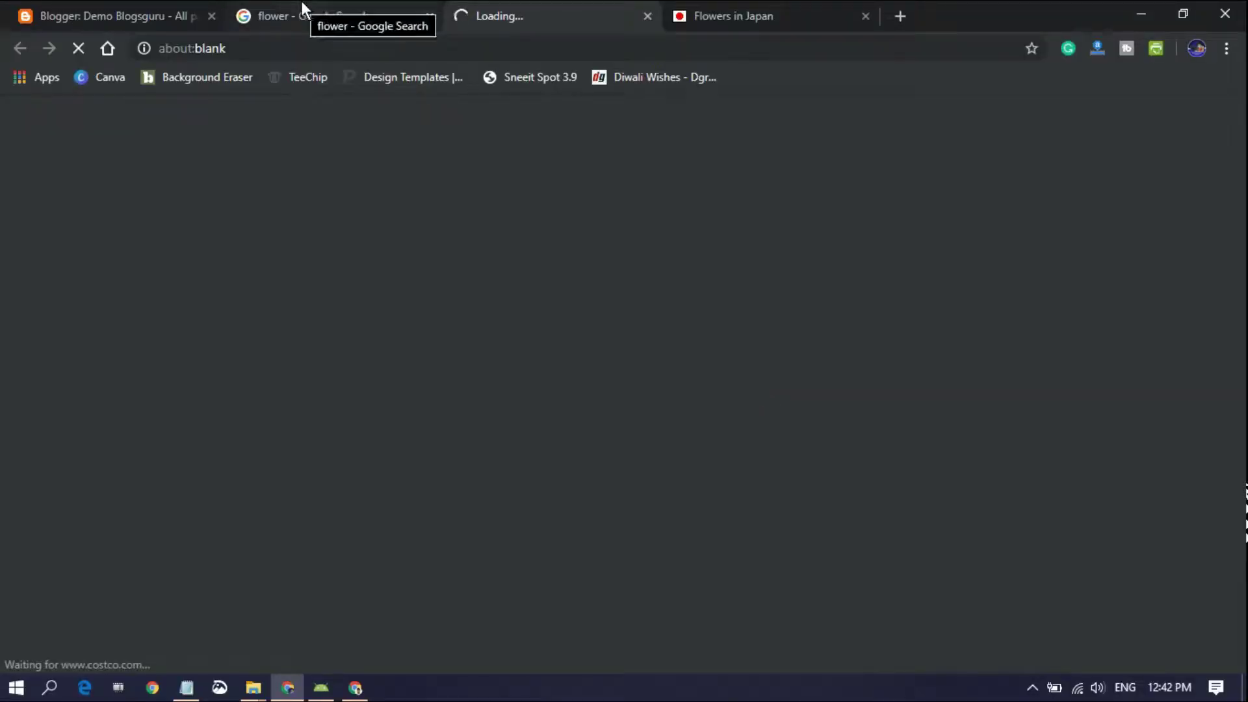
pyautogui.click(301, 1)
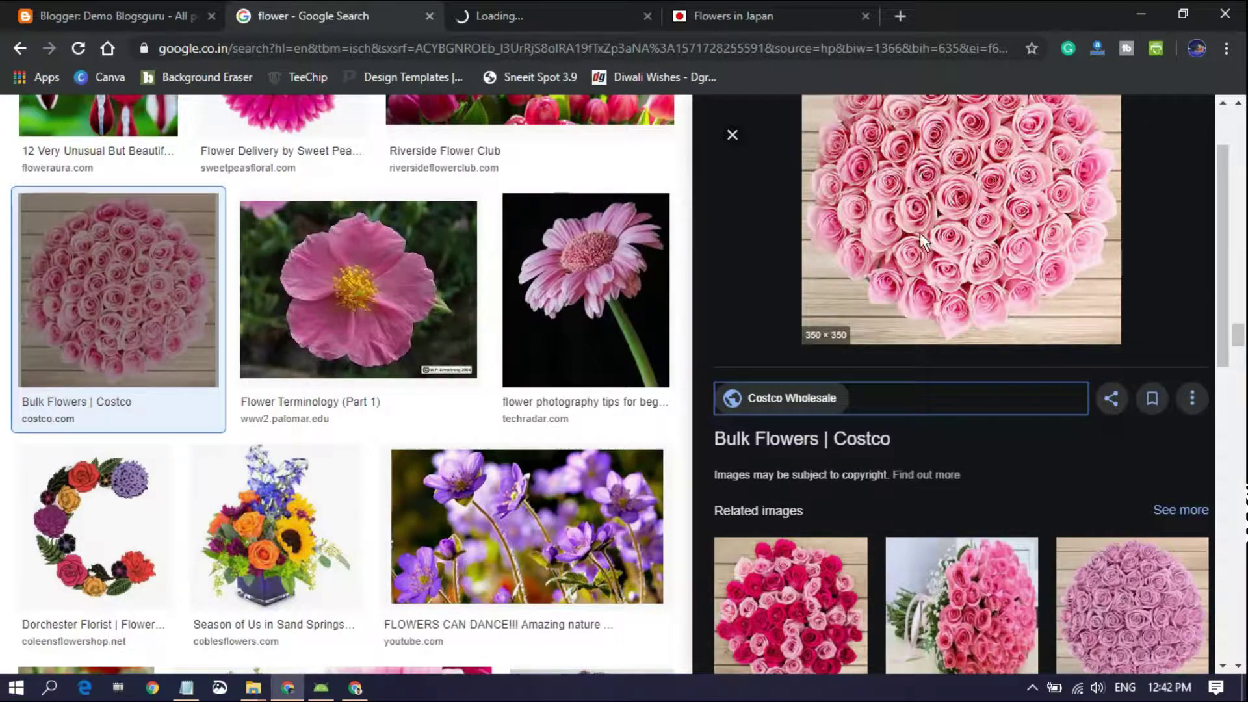
pyautogui.click(585, 3)
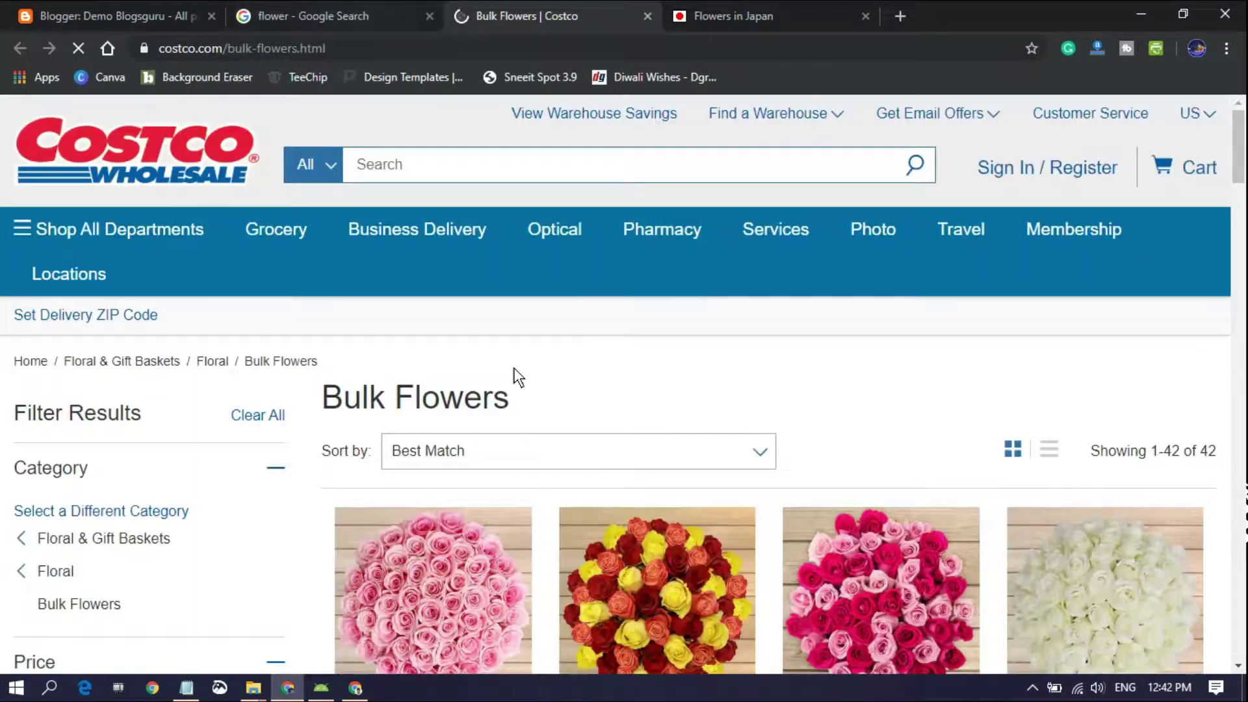
pyautogui.scroll(-3, 565, 466)
pyautogui.scroll(-1, 654, 455)
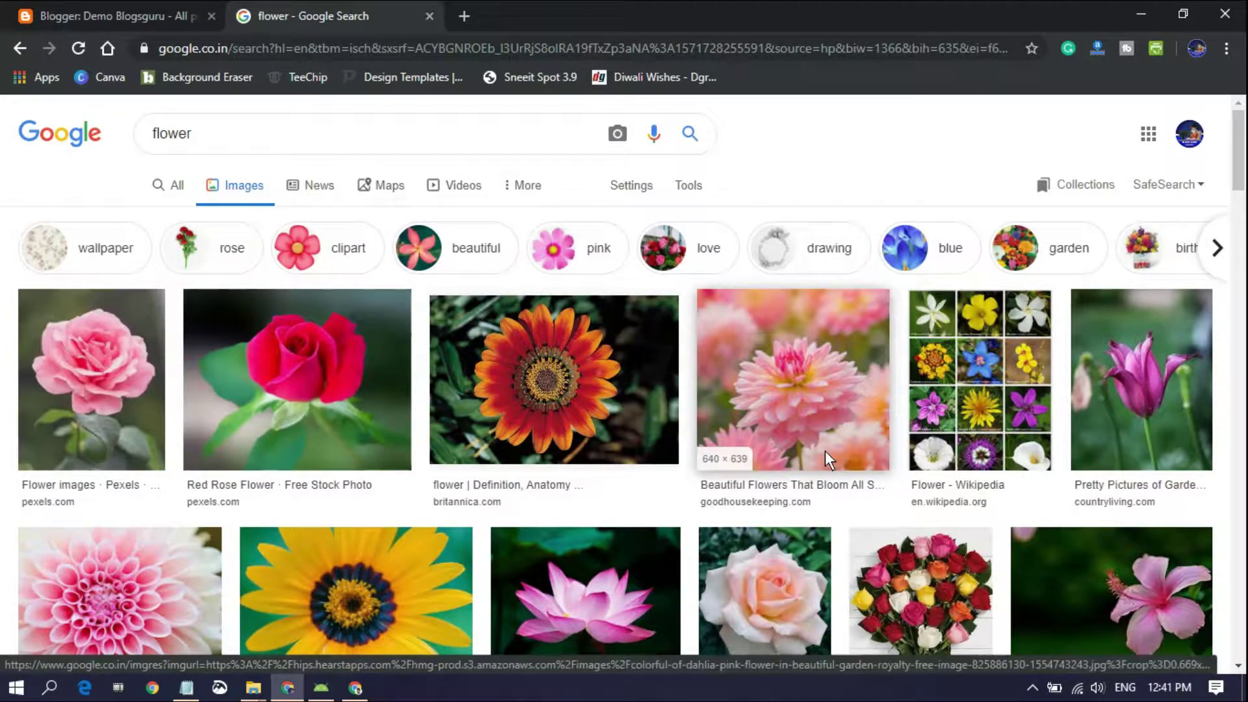
# Browse down through the Google image results for flower to see which kinds of websites supply the pictures.
pyautogui.scroll(-4, 818, 429)
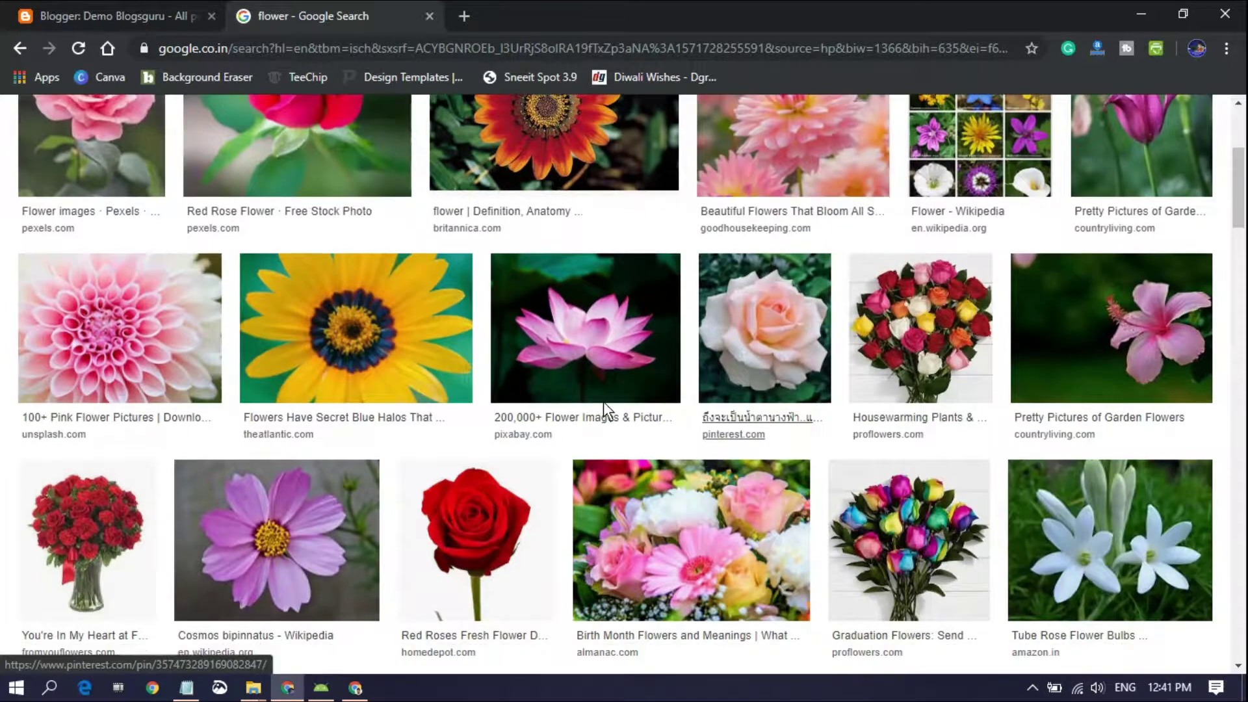
pyautogui.scroll(-4, 625, 391)
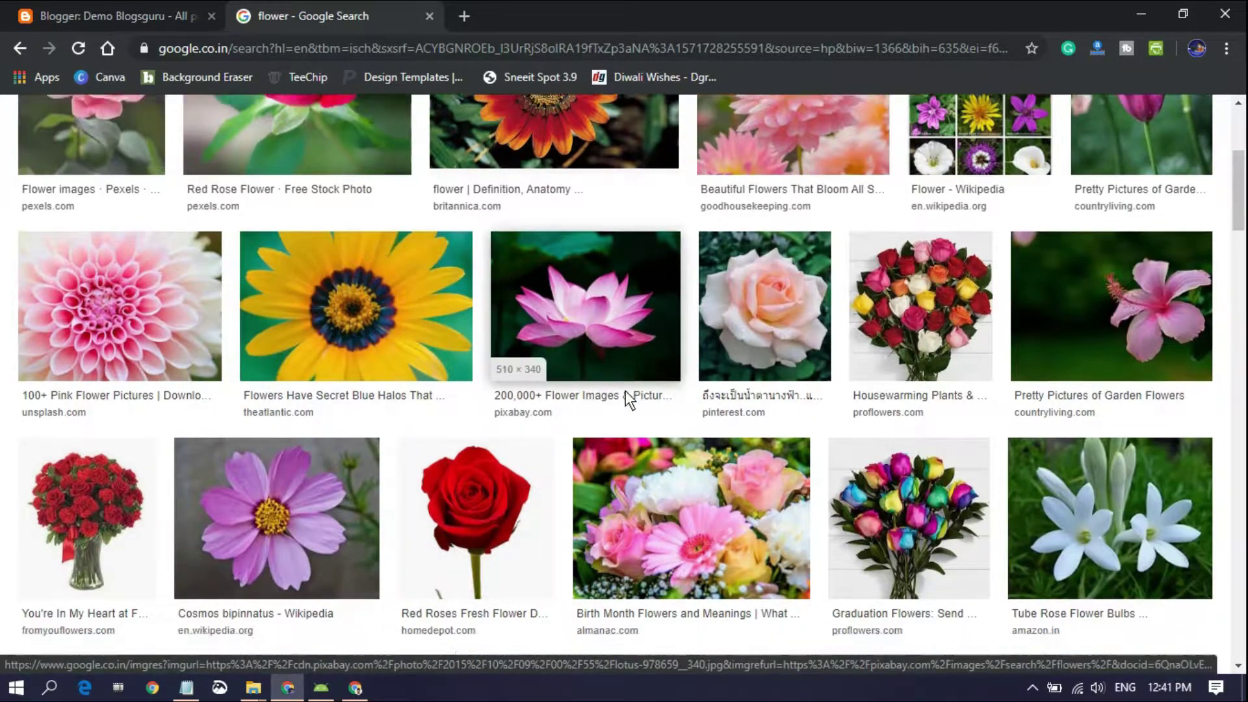
pyautogui.scroll(-7, 919, 529)
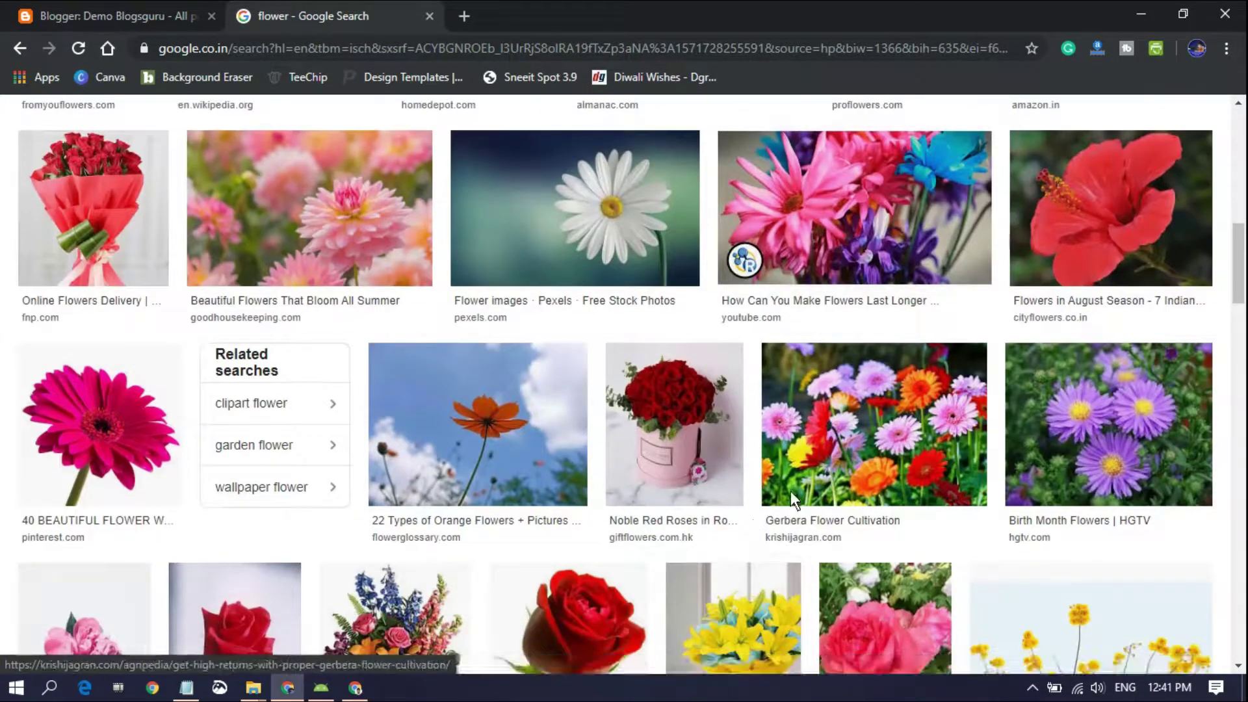
pyautogui.scroll(-5, 643, 497)
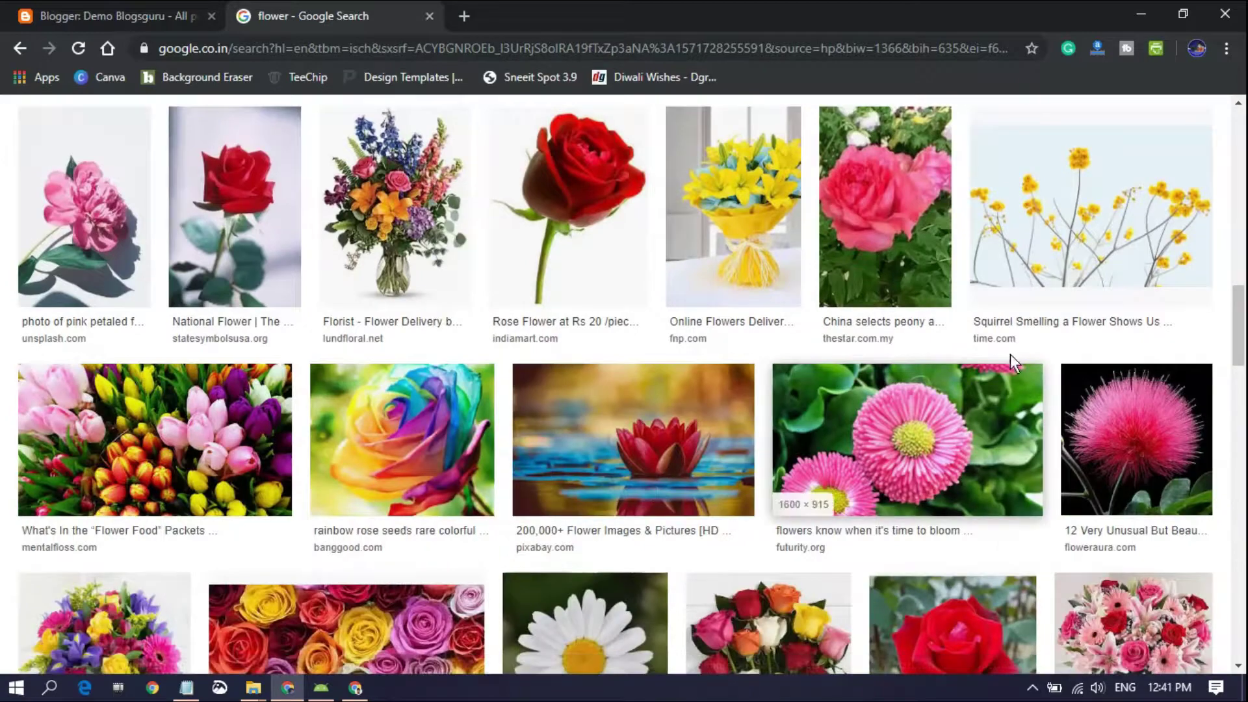
pyautogui.scroll(-10, 1144, 482)
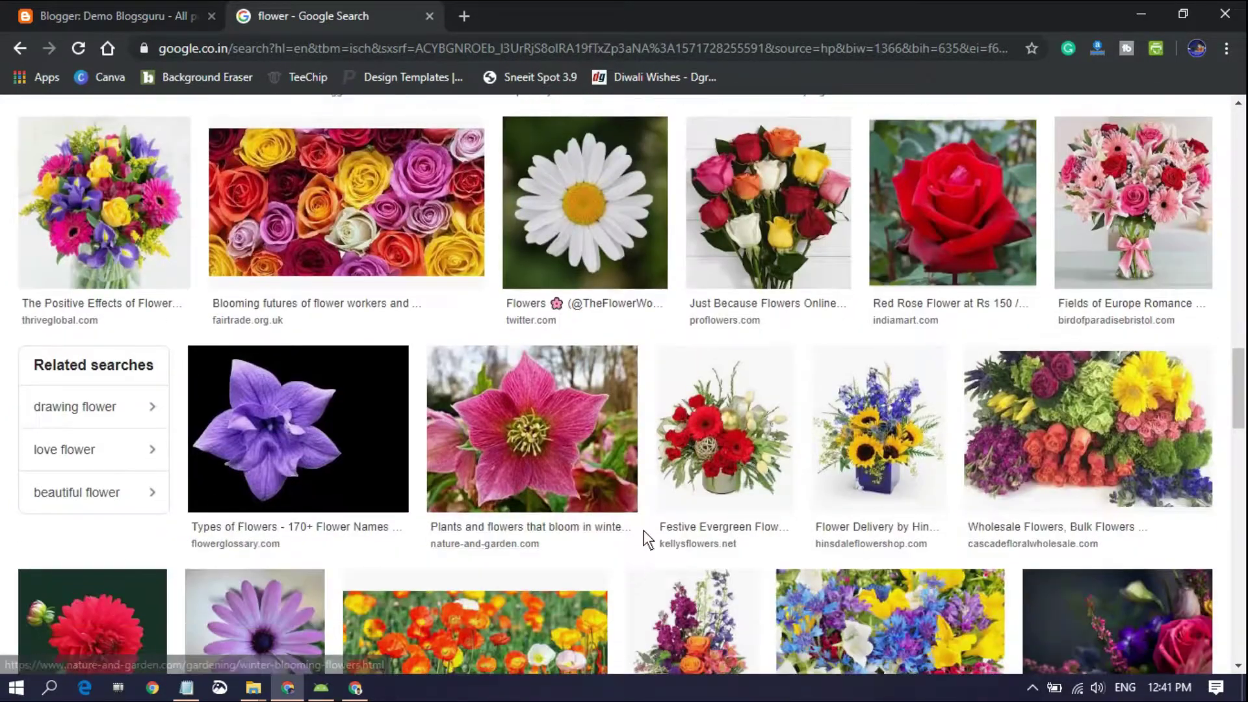
pyautogui.scroll(-2, 834, 540)
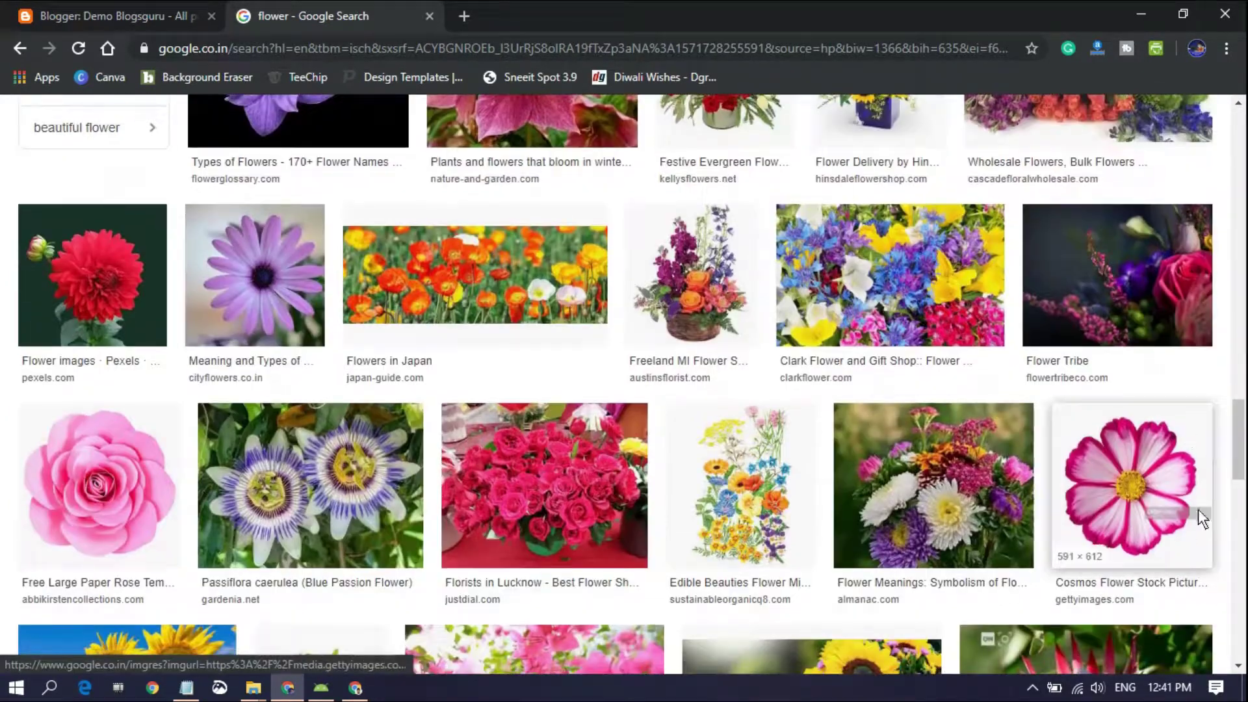
pyautogui.scroll(-4, 1241, 485)
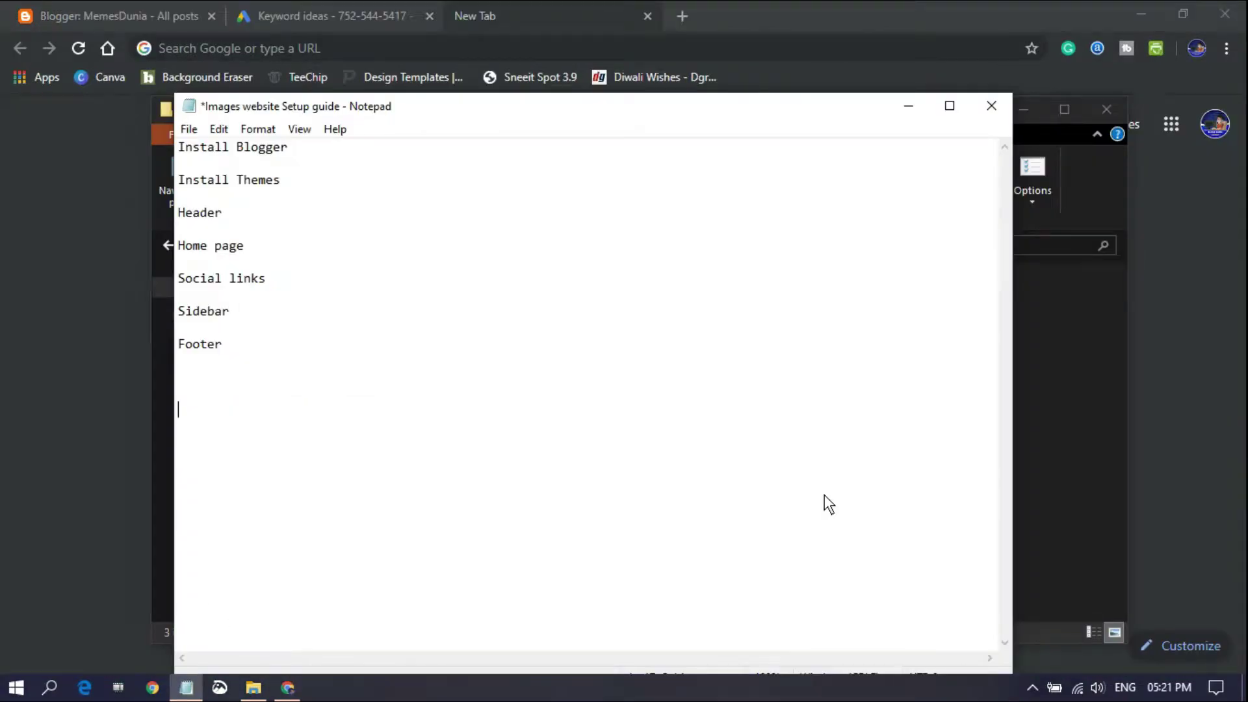
# Look over the Images website Setup guide notes in Notepad, minimise them and switch to Blogger in Chrome.
pyautogui.click(910, 107)
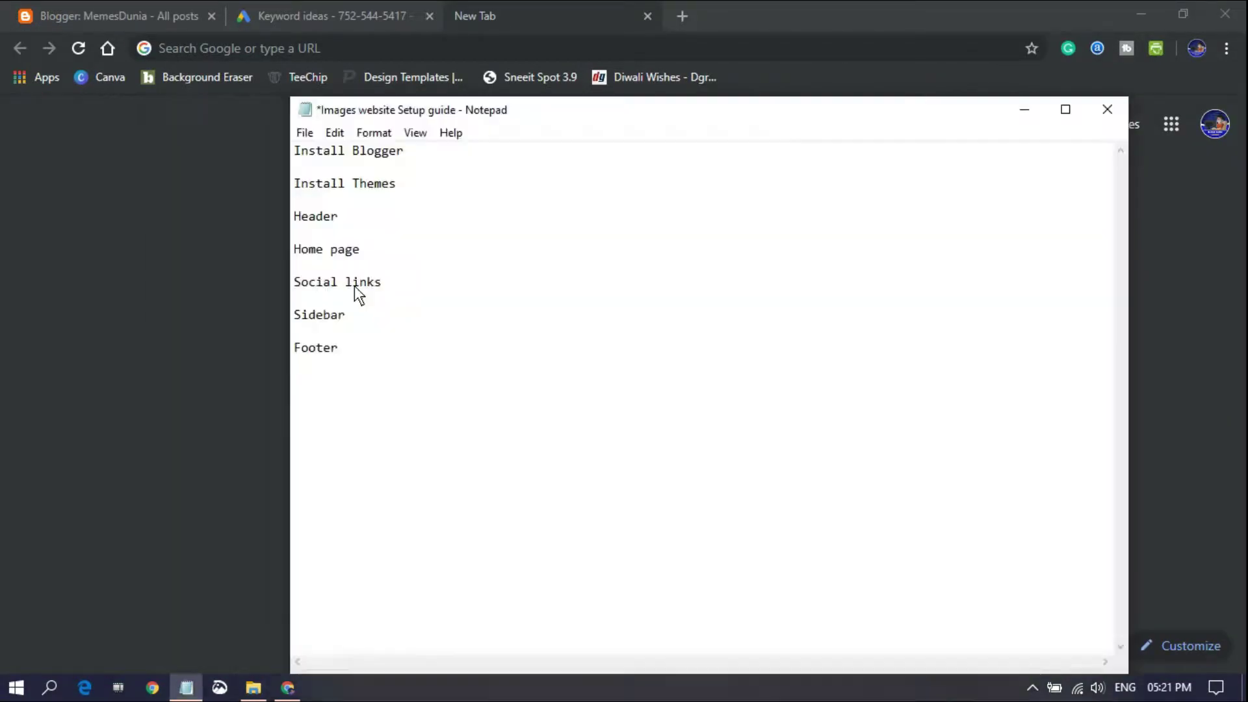
pyautogui.click(441, 156)
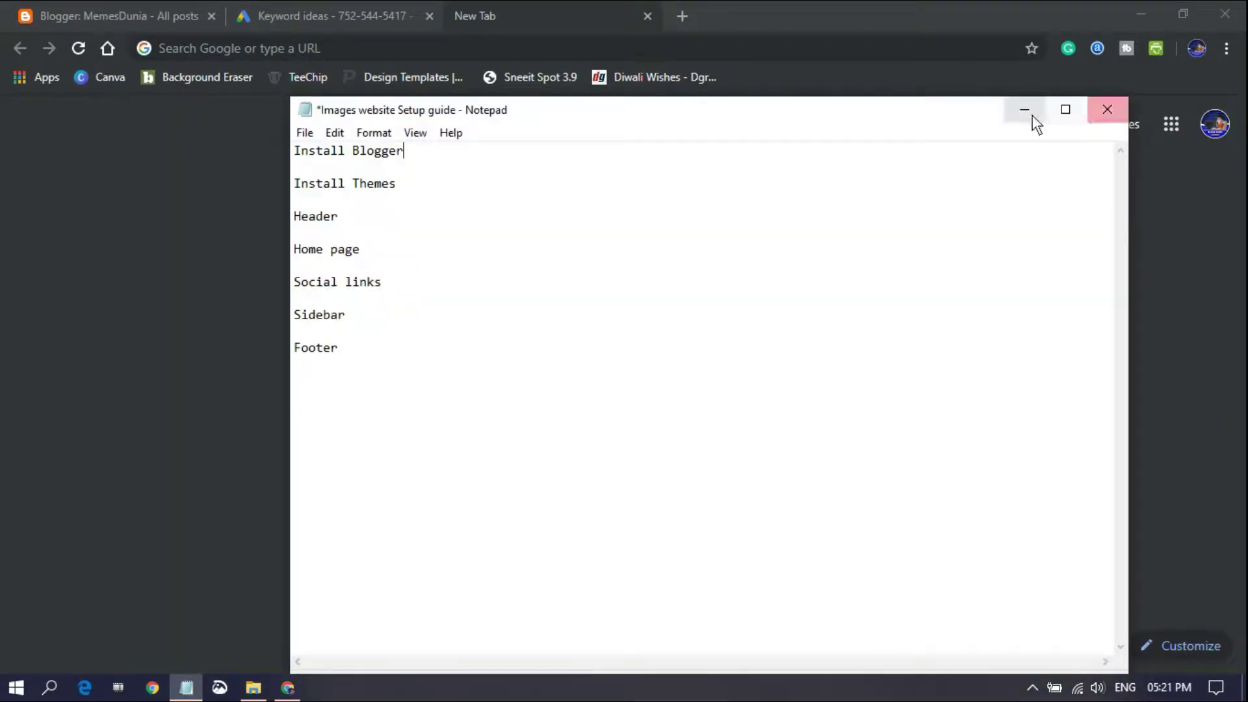
pyautogui.click(1022, 114)
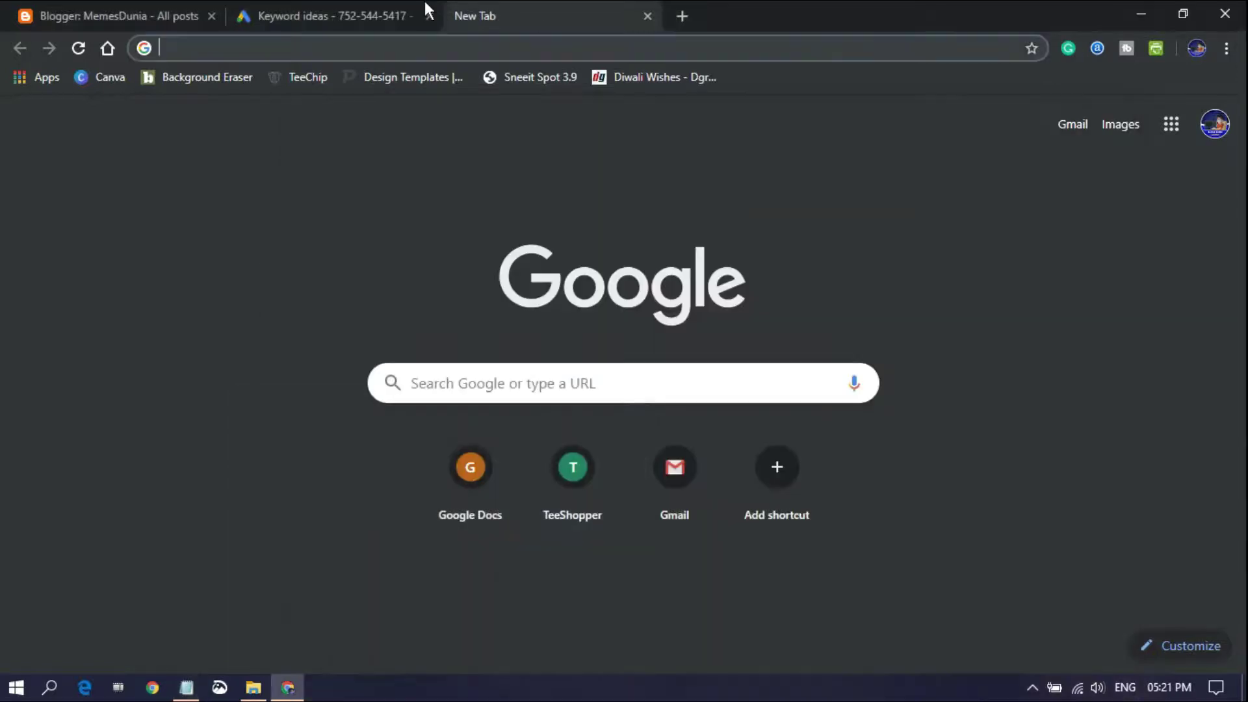
pyautogui.click(165, 7)
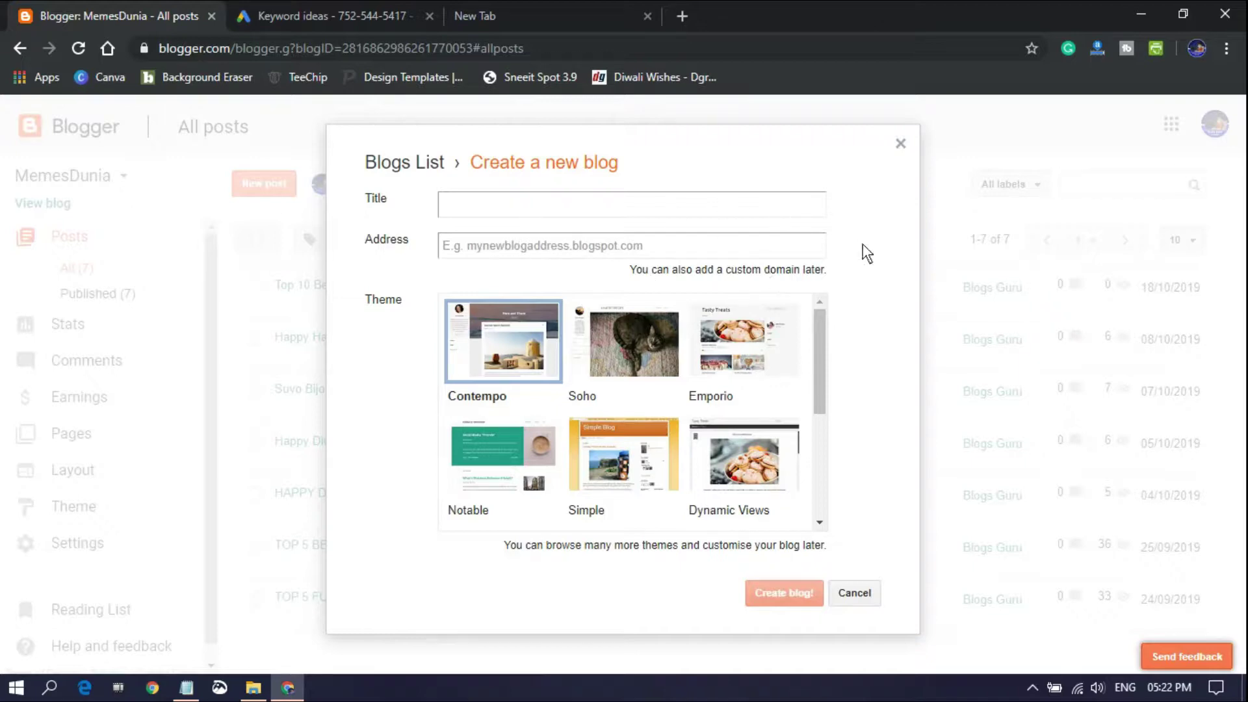
# Title the new blog "Trend images" and give it the address demoimage19.blogspot.com.
pyautogui.click(492, 207)
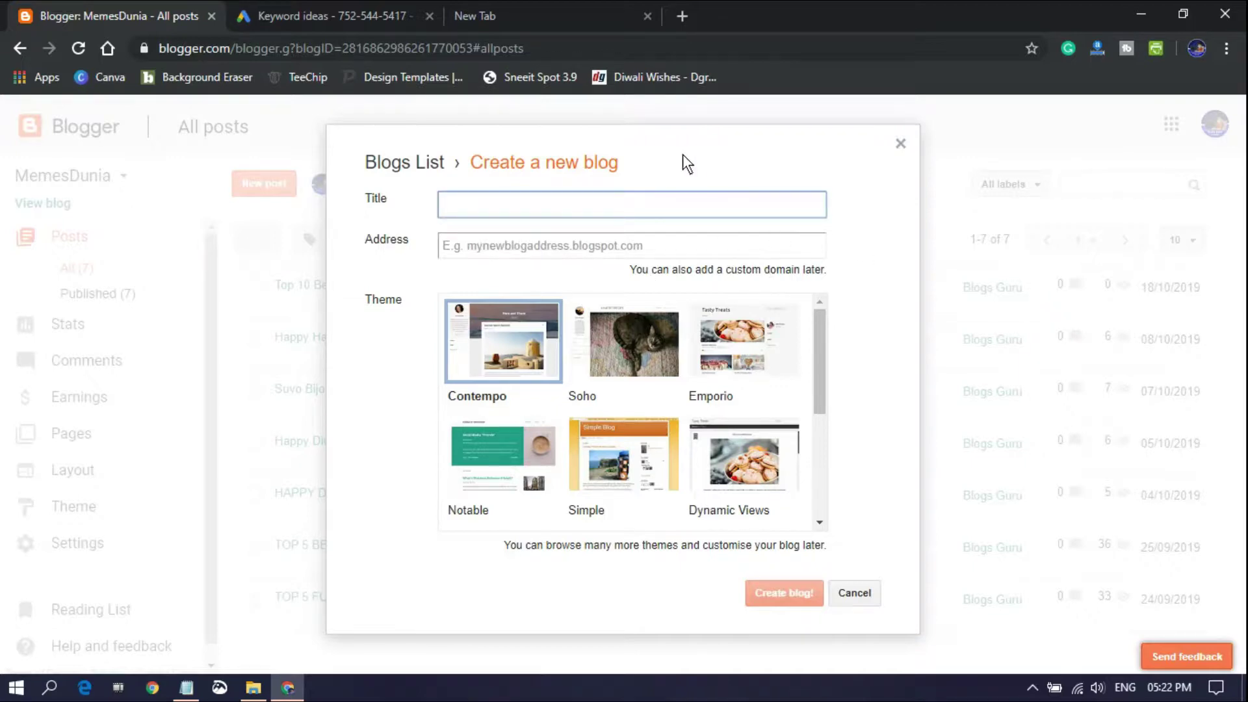
pyautogui.write('images')
pyautogui.press('Home')
pyautogui.write('Trend')
pyautogui.click(540, 247)
pyautogui.write('dem')
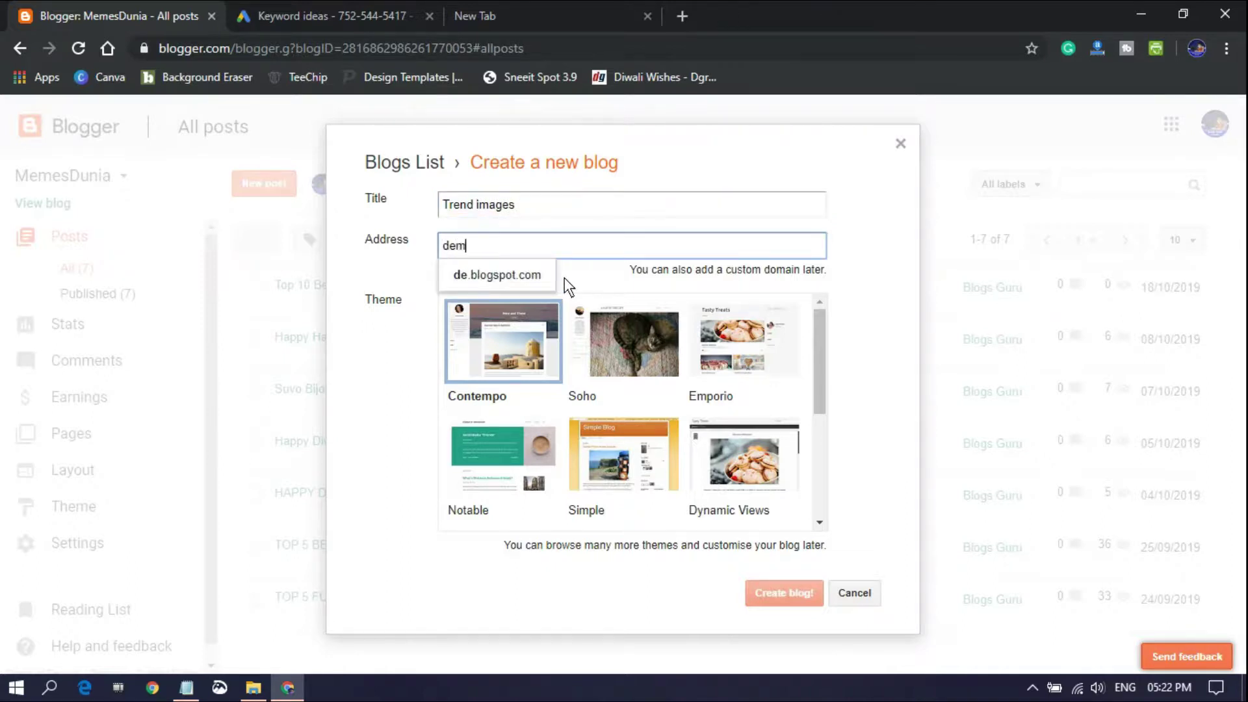
pyautogui.write('oimage19')
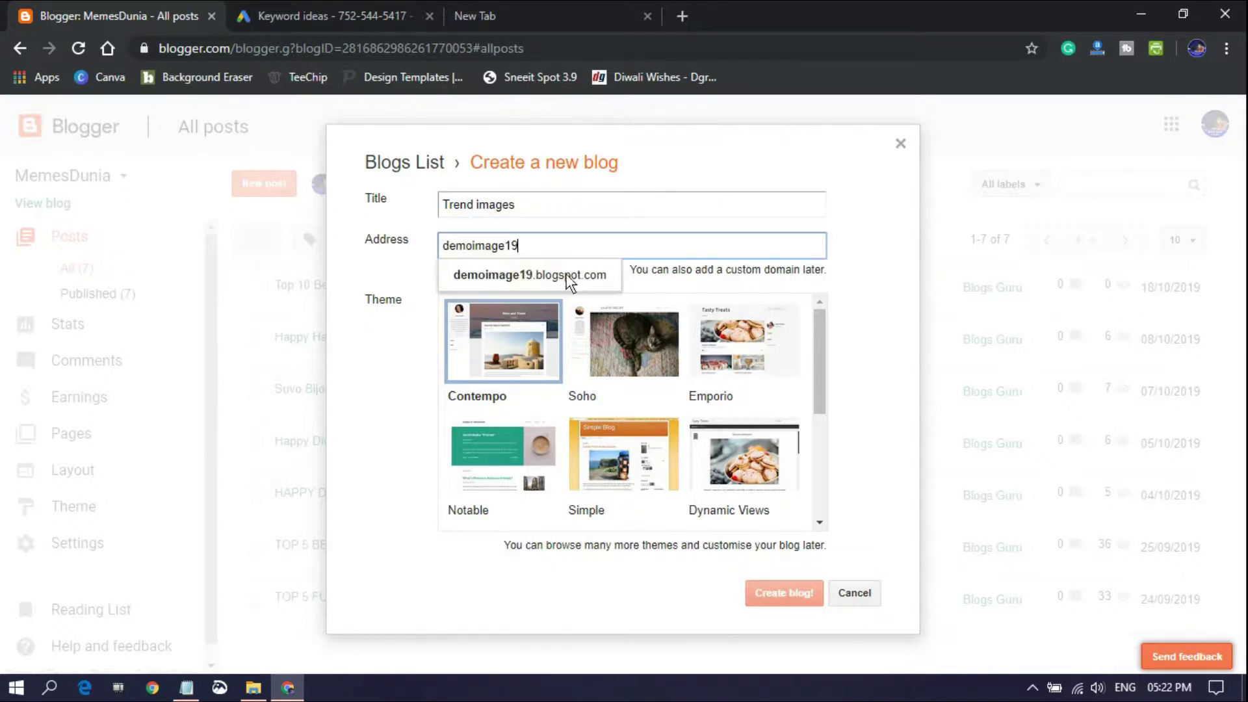
pyautogui.click(505, 266)
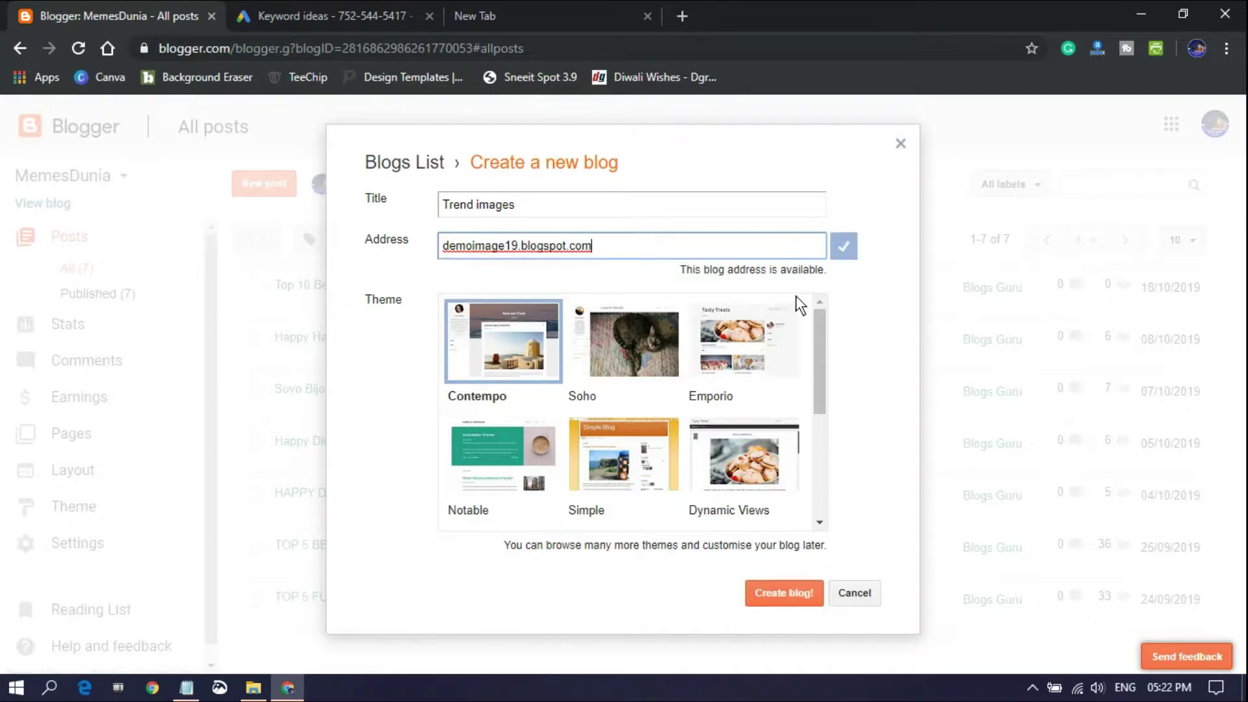
# Create the blog without adding a domain name, and check the live site before returning to the dashboard.
pyautogui.click(783, 597)
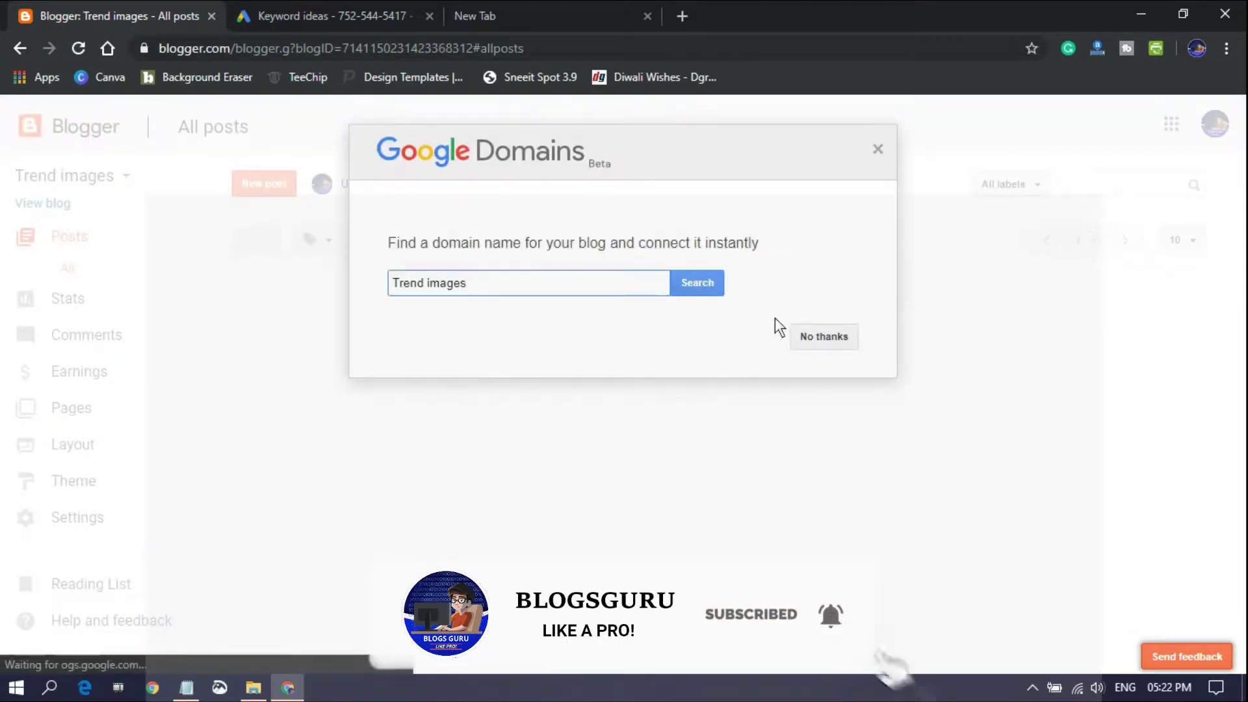
pyautogui.click(845, 344)
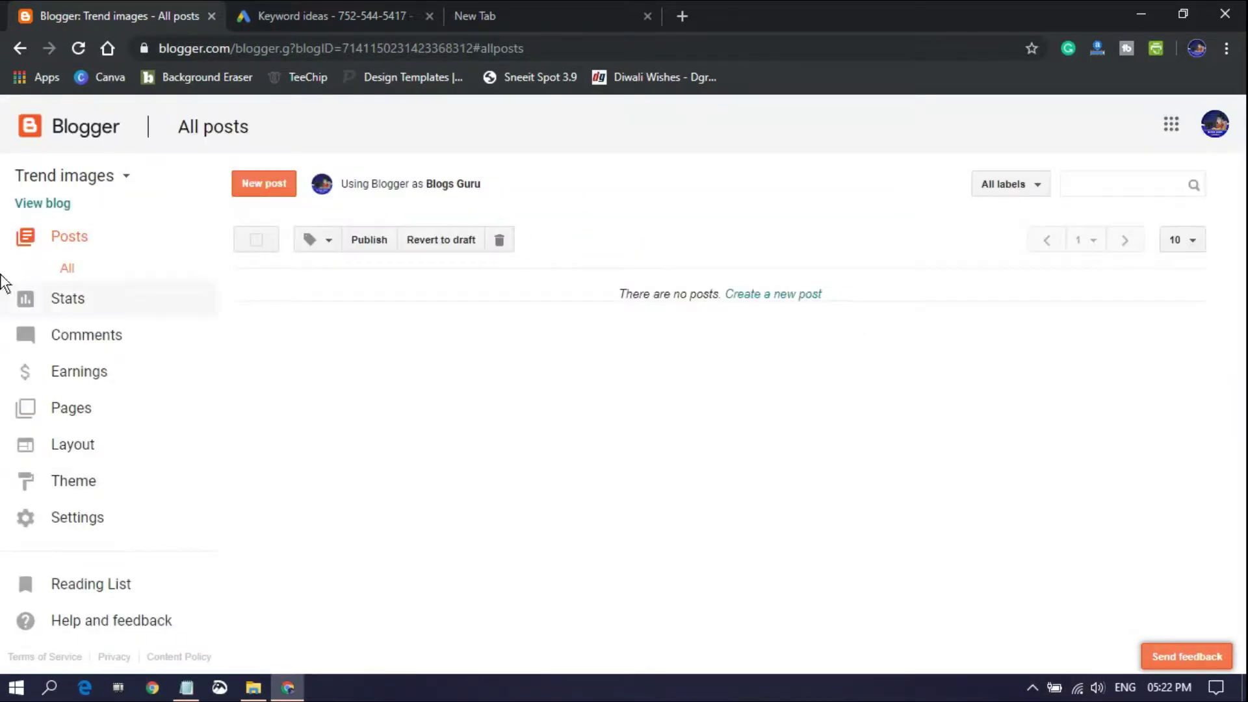
pyautogui.click(48, 203)
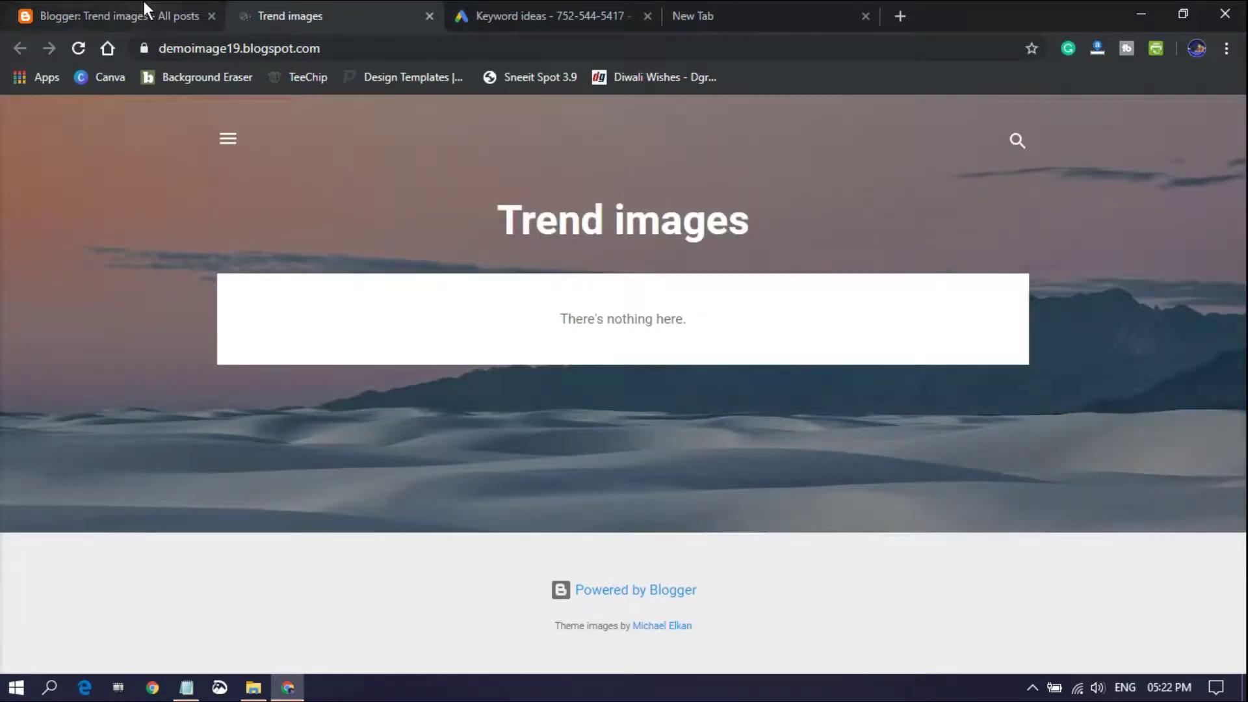
pyautogui.click(143, 1)
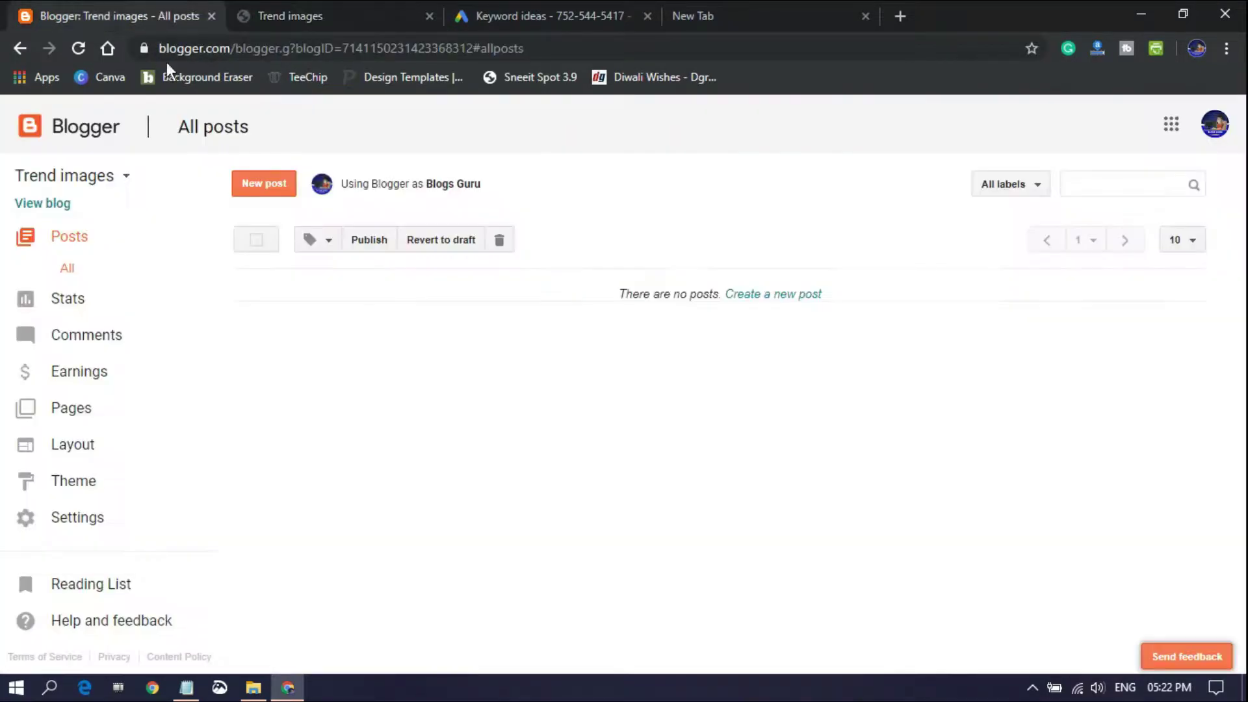
# In File Explorer, open the Lyricist theme folder and open its Lyricist XML file in Notepad++.
pyautogui.click(253, 687)
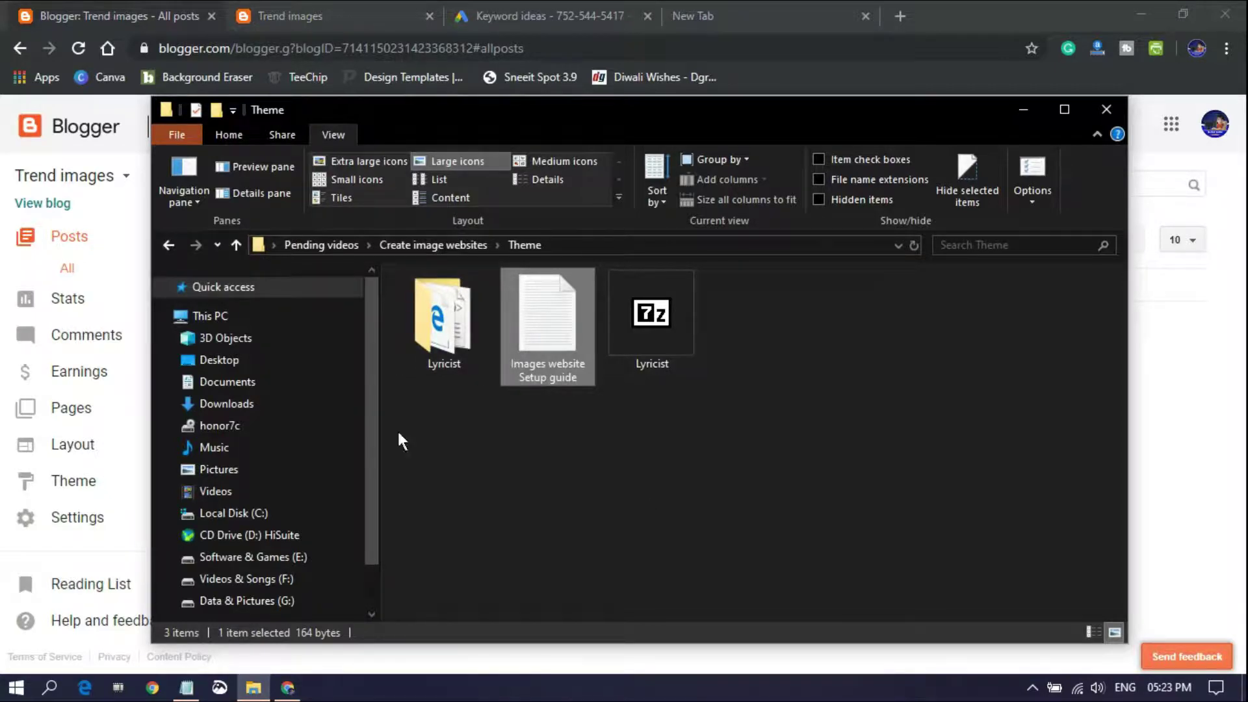
pyautogui.click(461, 356)
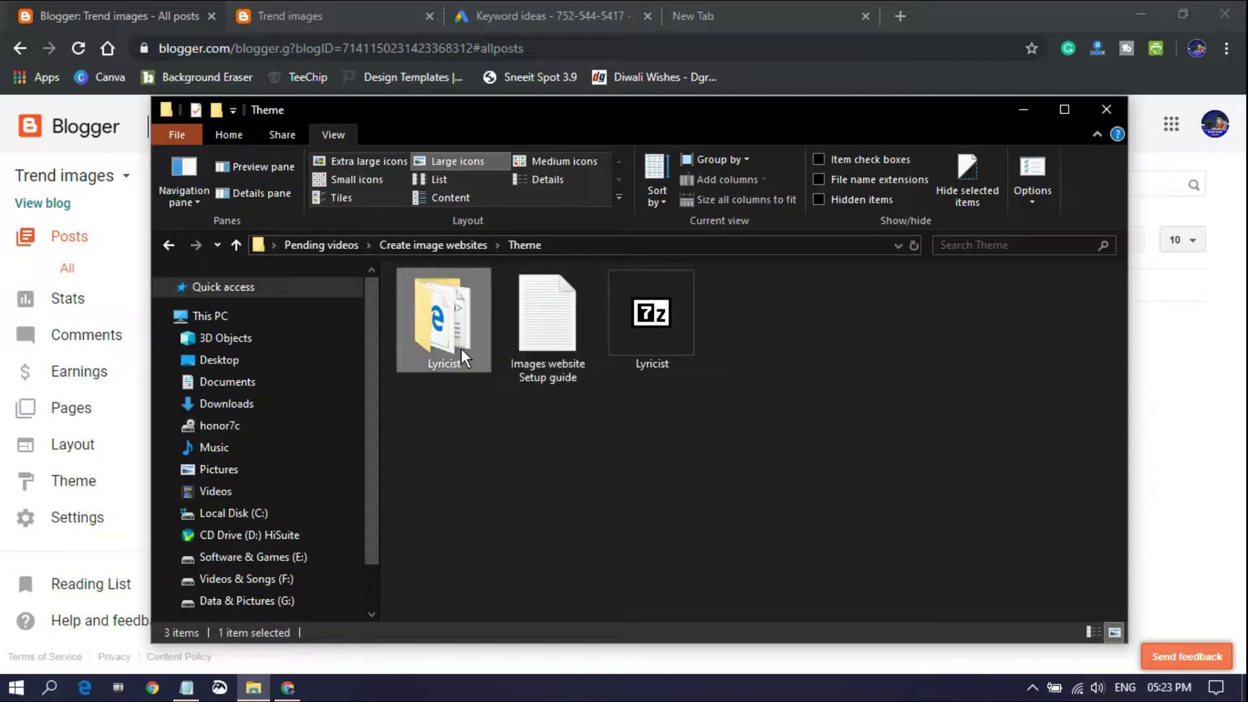
pyautogui.doubleClick(462, 349)
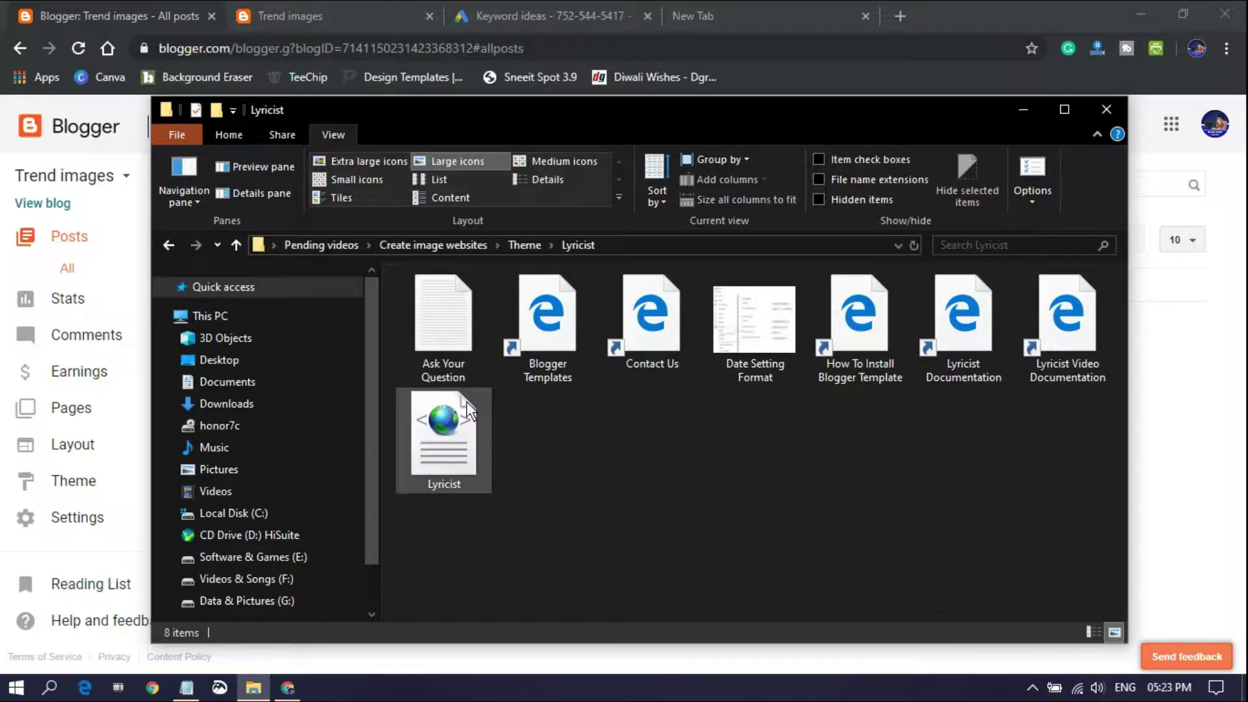
pyautogui.click(454, 458)
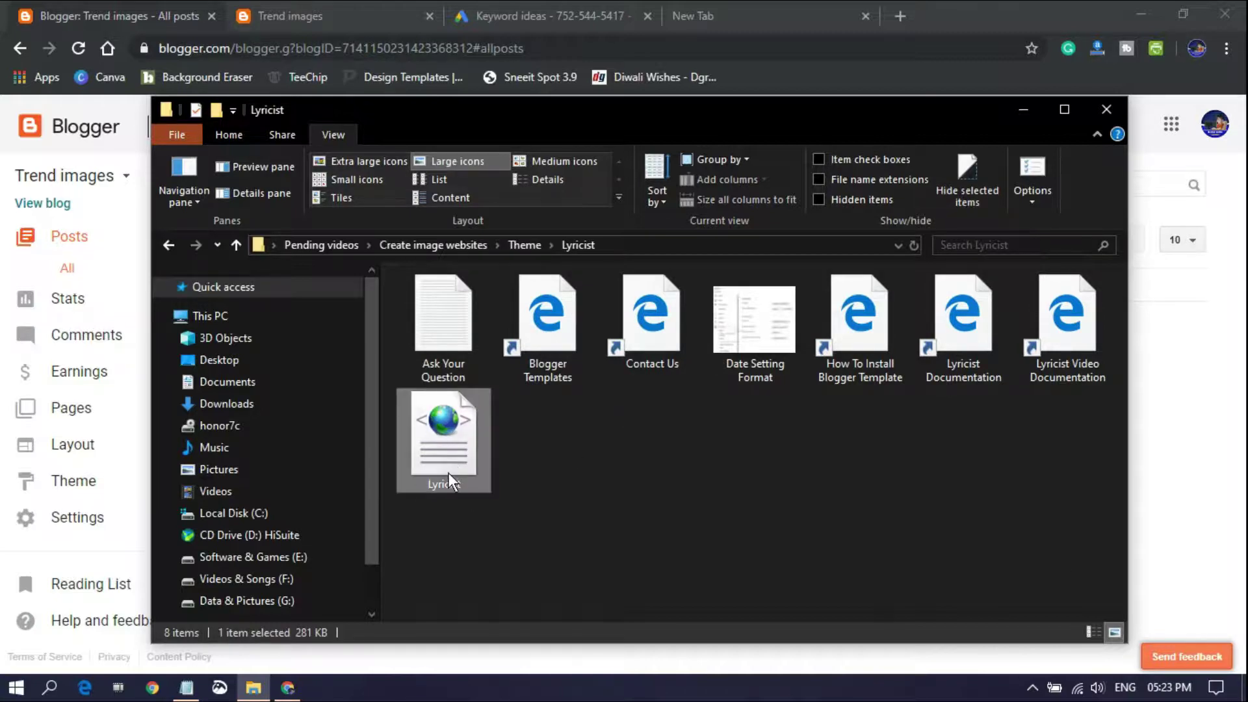
pyautogui.rightClick(440, 464)
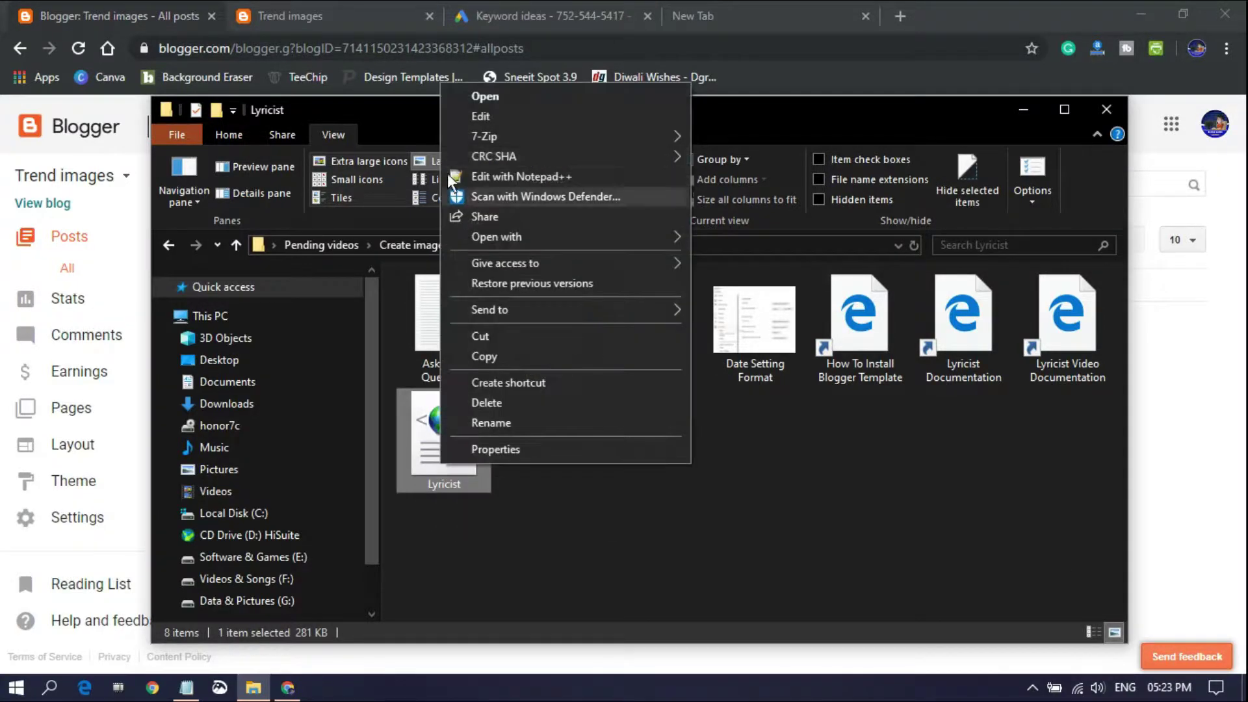
pyautogui.click(510, 169)
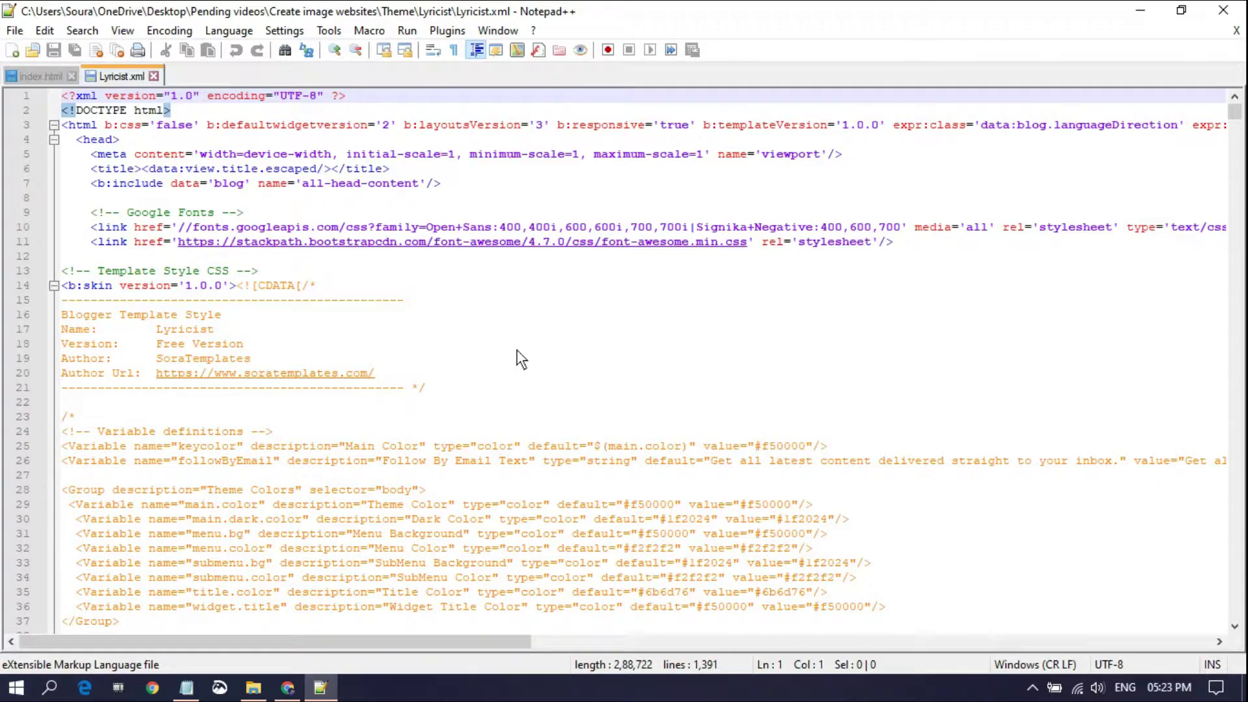
# Select the entire code of Lyricist.xml, and minimise the theme folder window to get back to Blogger.
pyautogui.click(396, 363)
pyautogui.hotkey('ctrl', 'a')
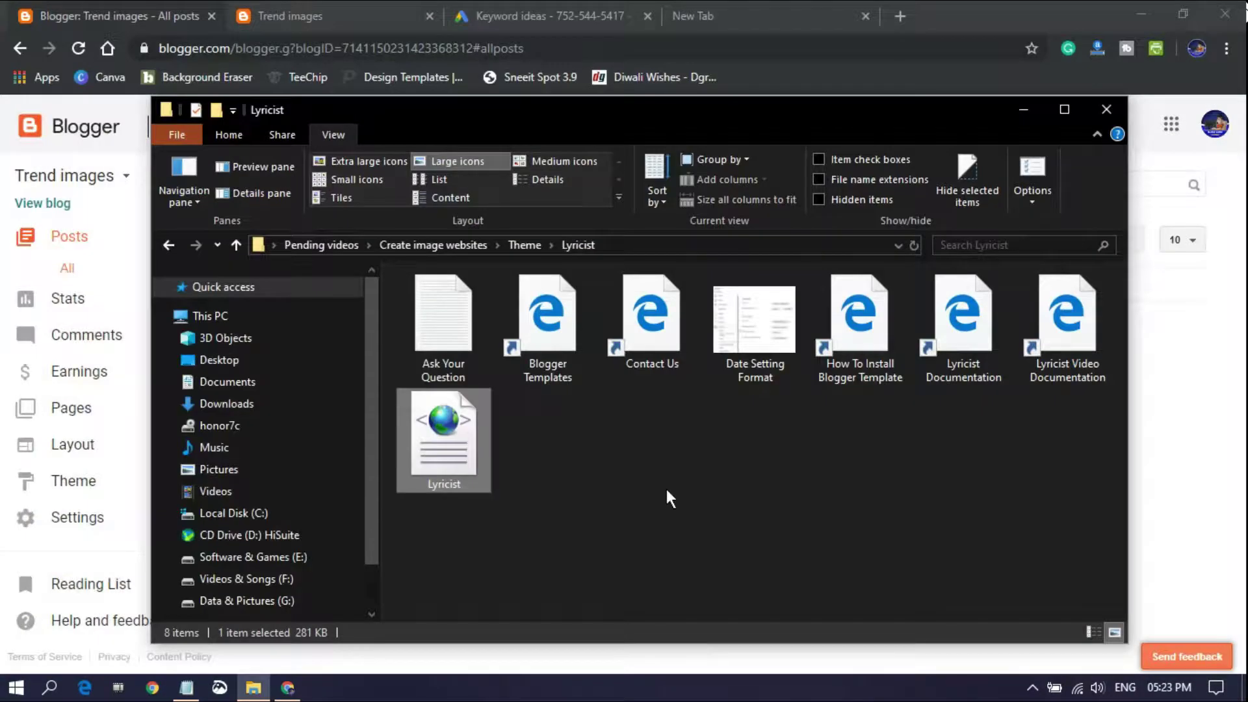
pyautogui.click(1030, 110)
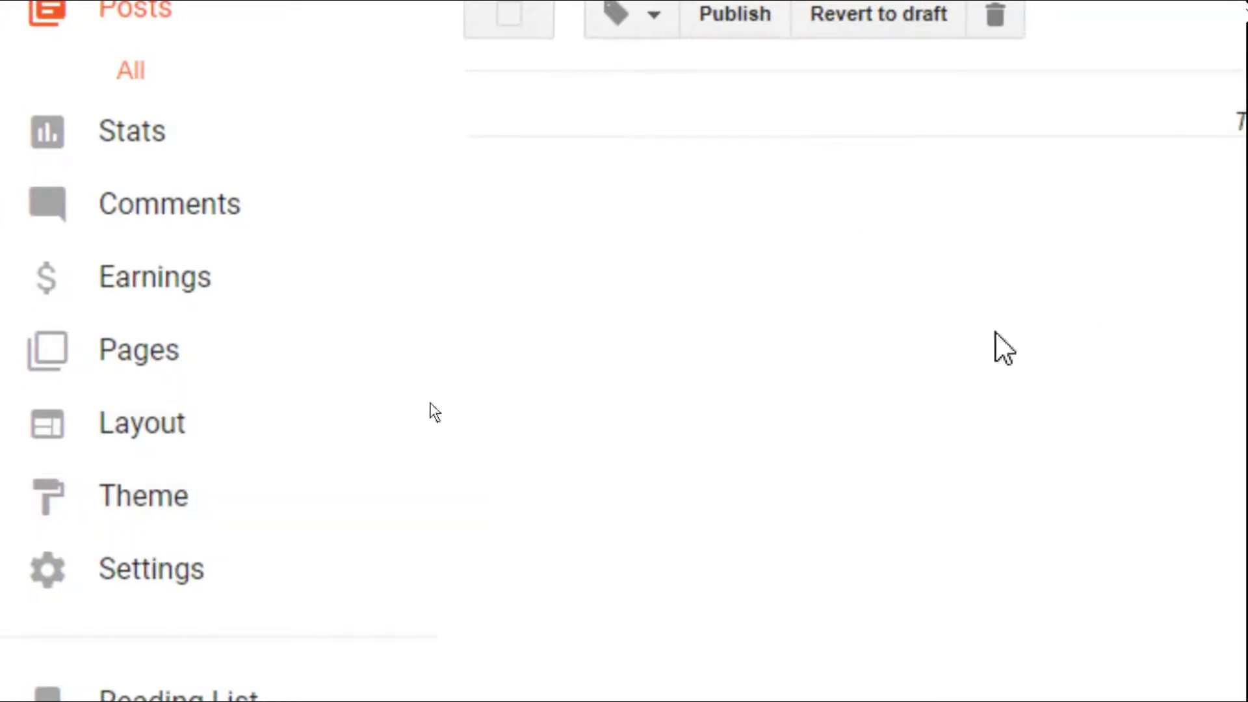
# Go to the Trend images blog's theme page and open the current theme's HTML code for editing.
pyautogui.click(162, 543)
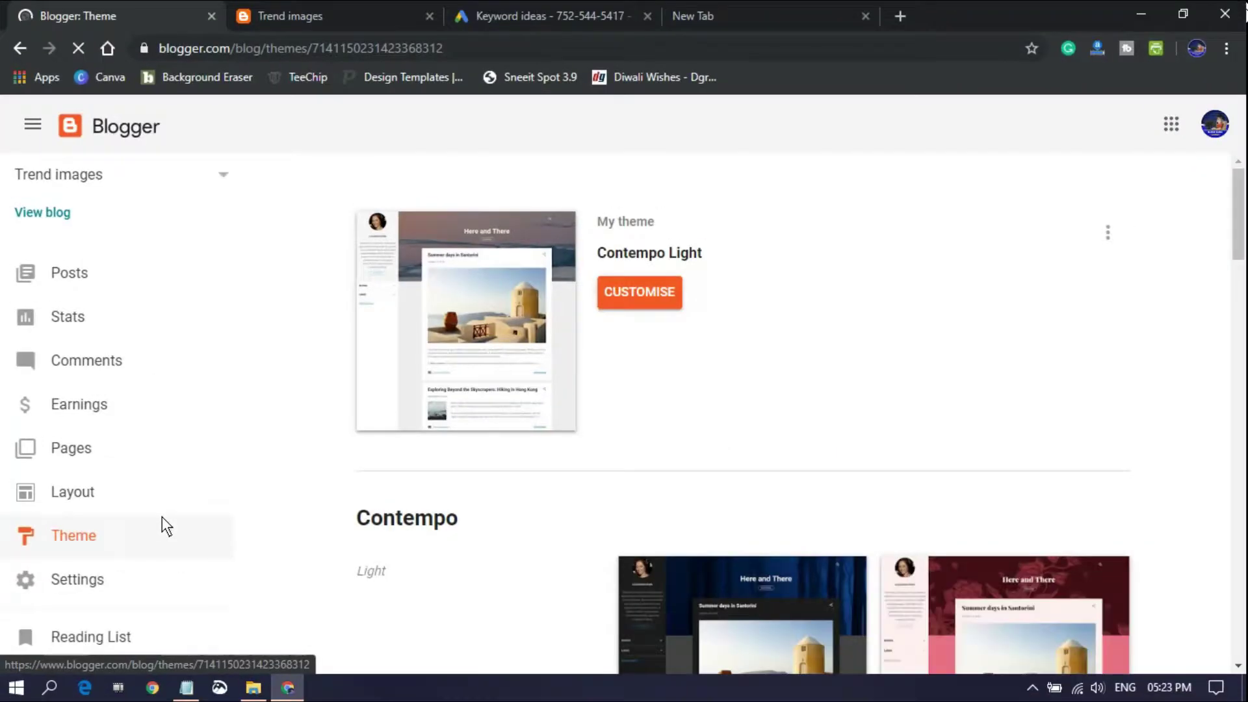
pyautogui.scroll(-10, 676, 501)
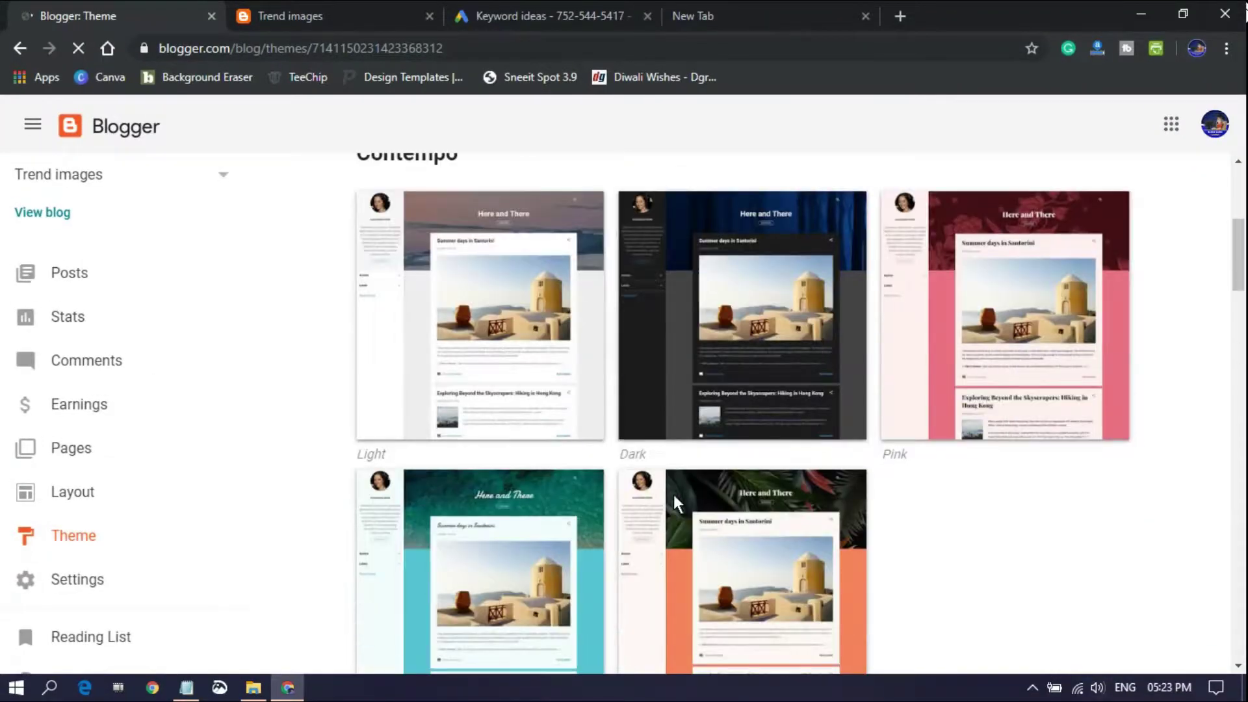
pyautogui.scroll(-15, 789, 506)
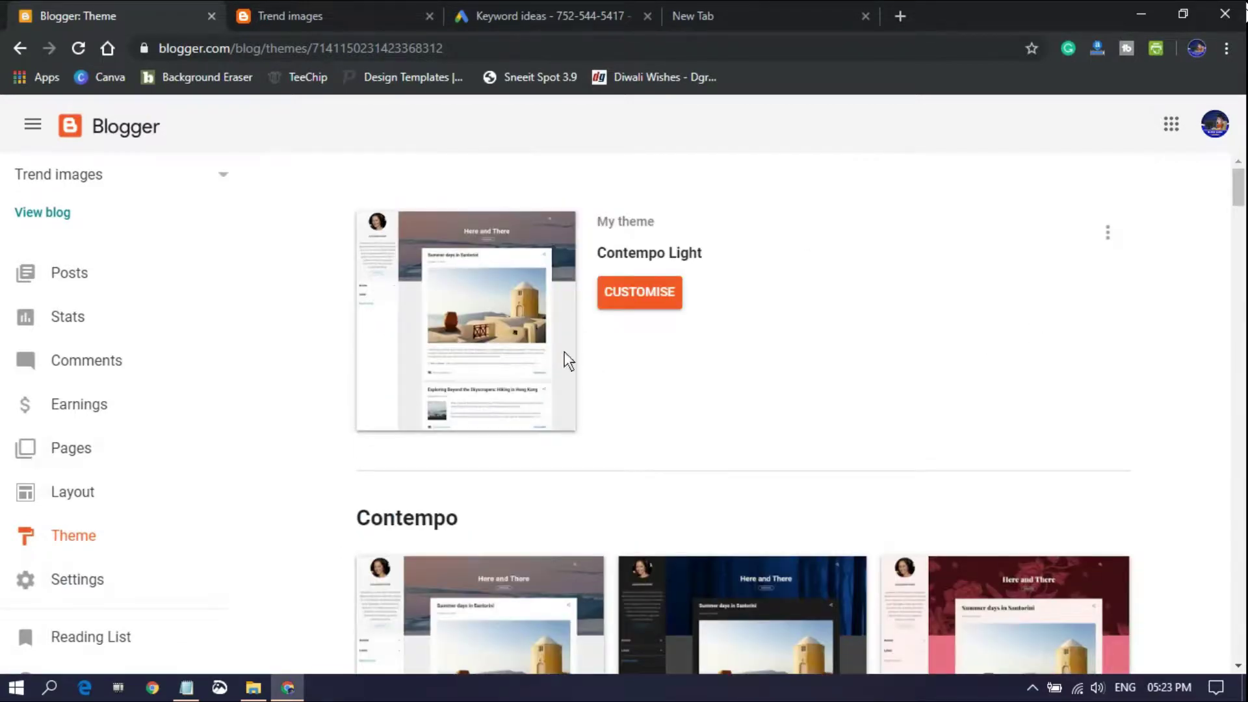
pyautogui.click(1108, 232)
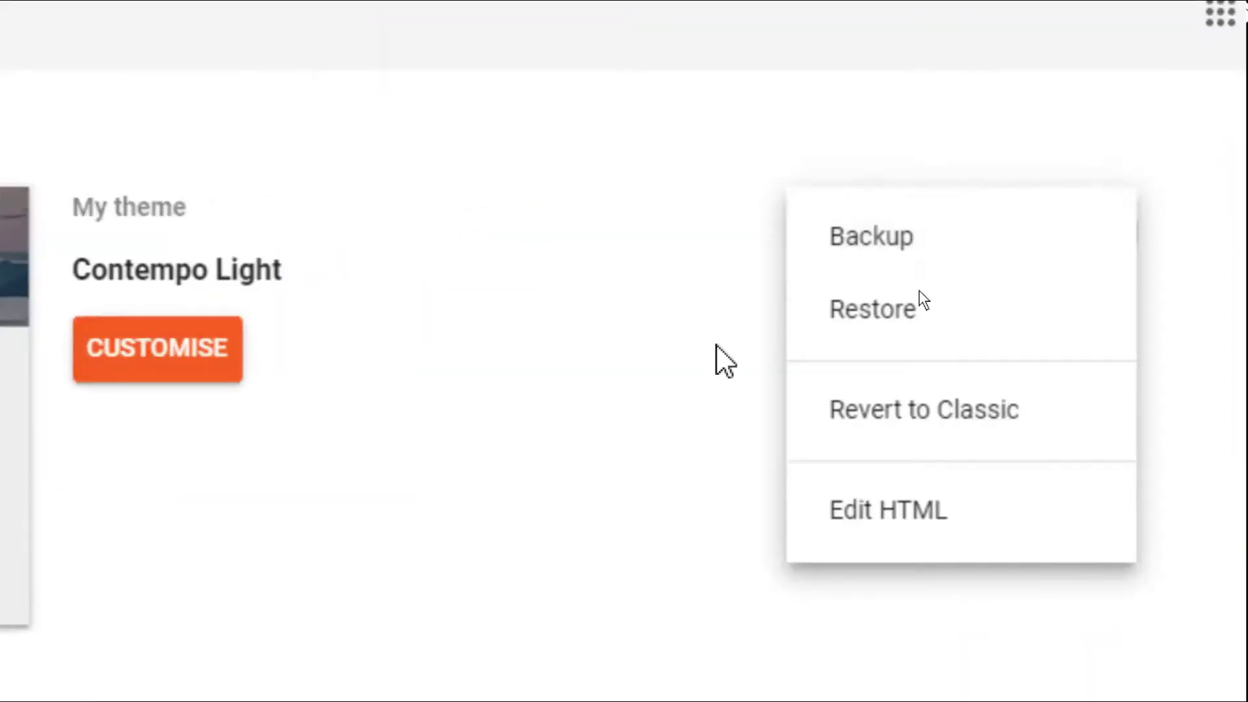
pyautogui.click(725, 361)
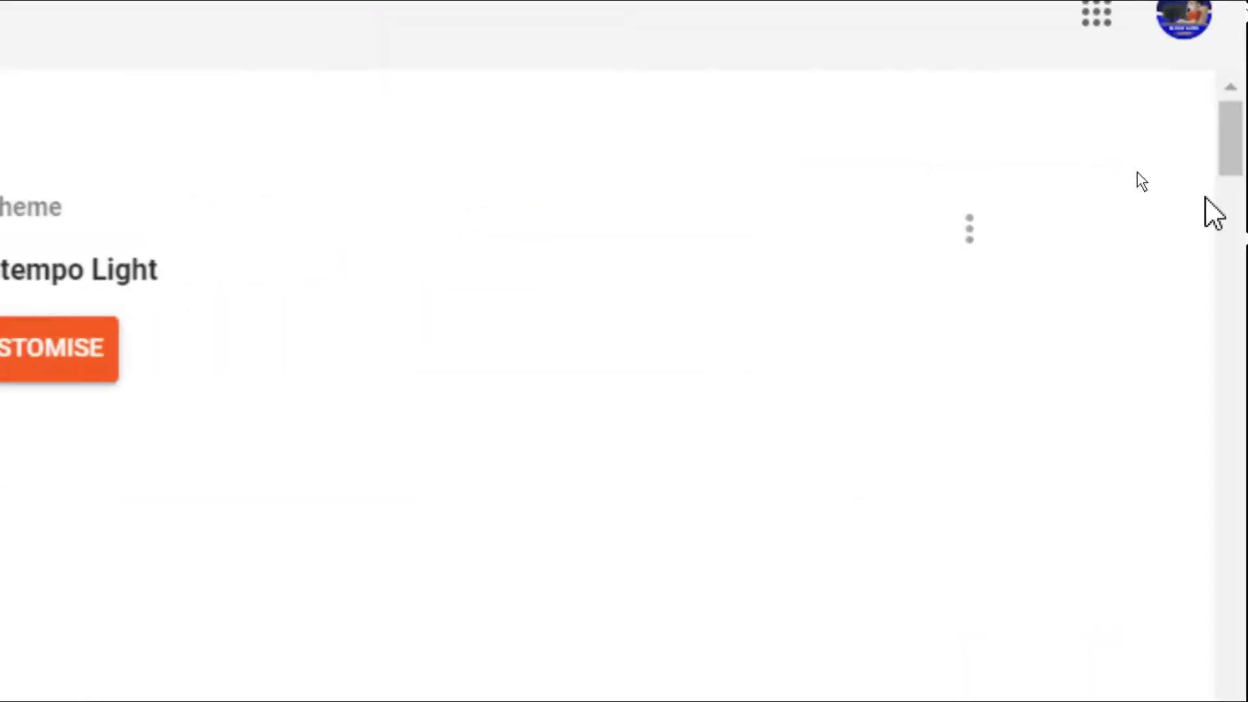
pyautogui.click(1094, 234)
pyautogui.click(345, 340)
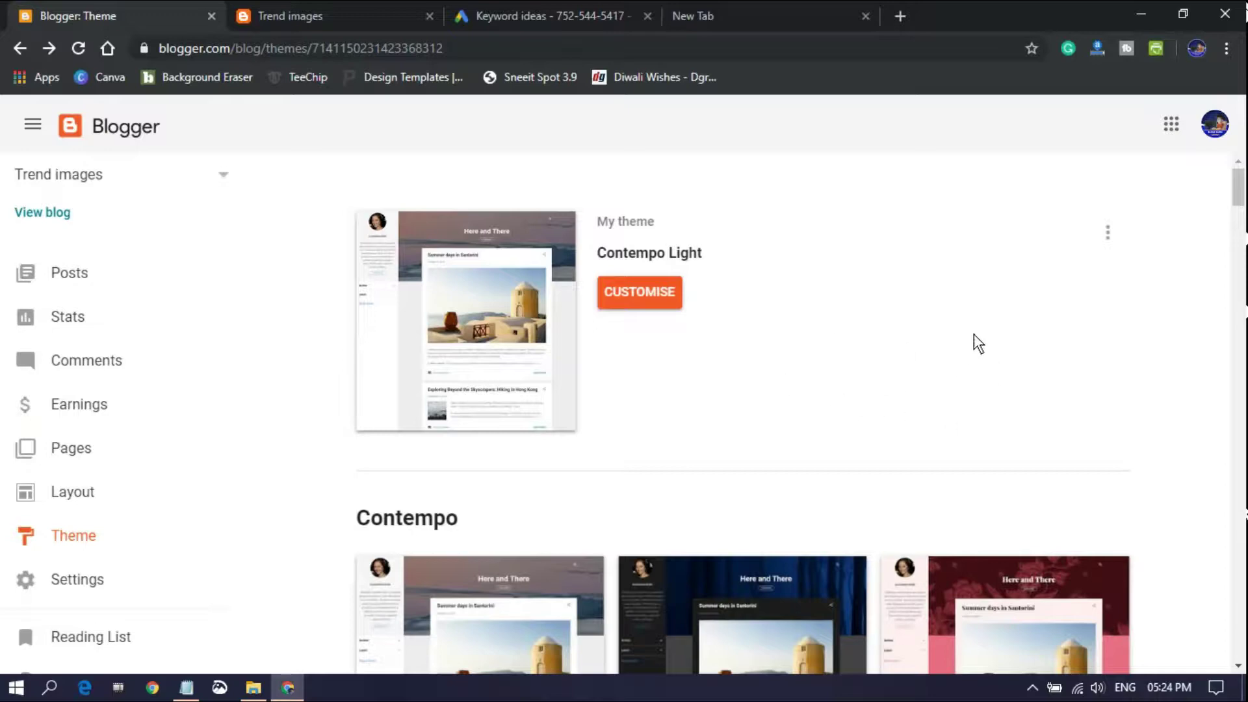
pyautogui.click(1105, 233)
pyautogui.click(1016, 379)
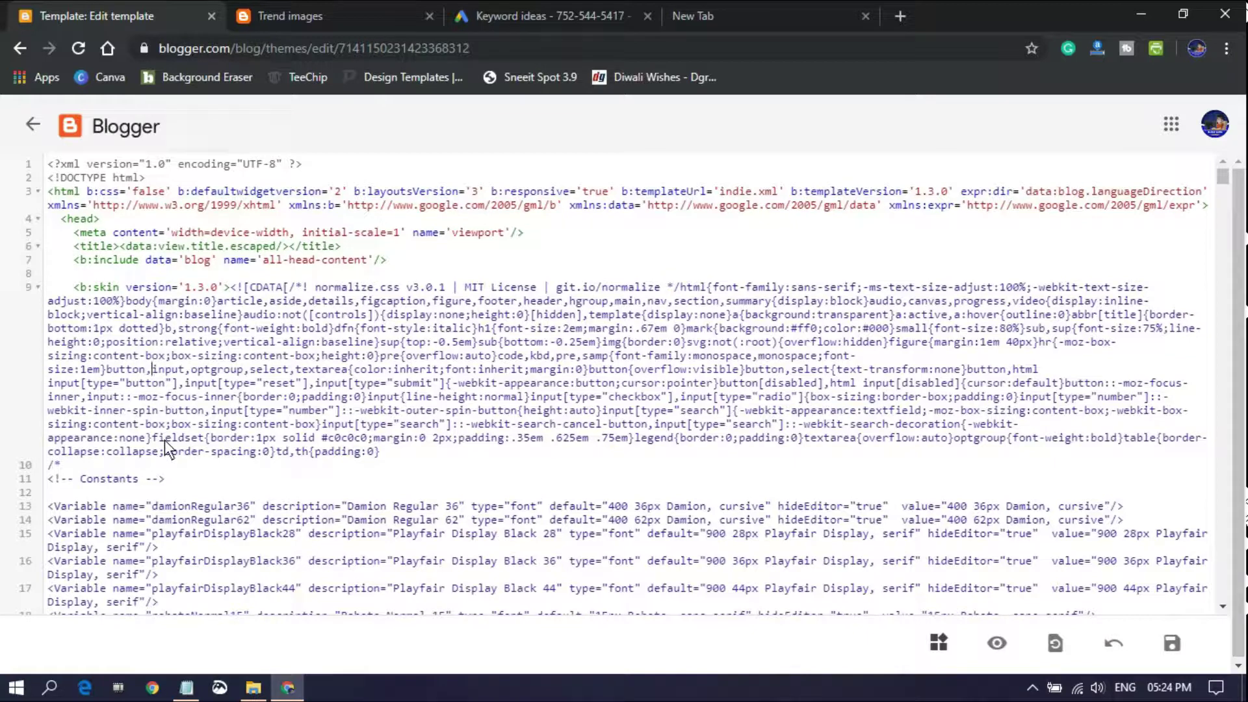
# Replace all of the existing template code with the copied Lyricist theme code and save the theme.
pyautogui.hotkey('ctrl', 'a')
pyautogui.press('BackSpace')
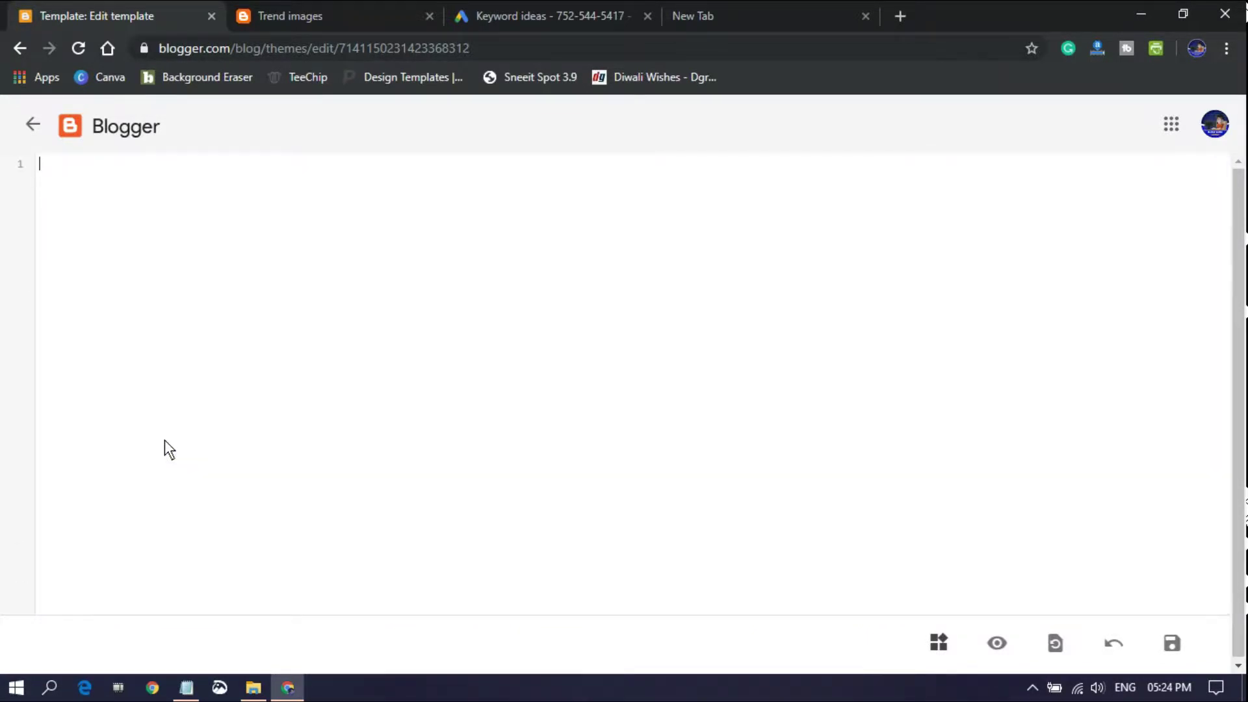
pyautogui.hotkey('ctrl', 'v')
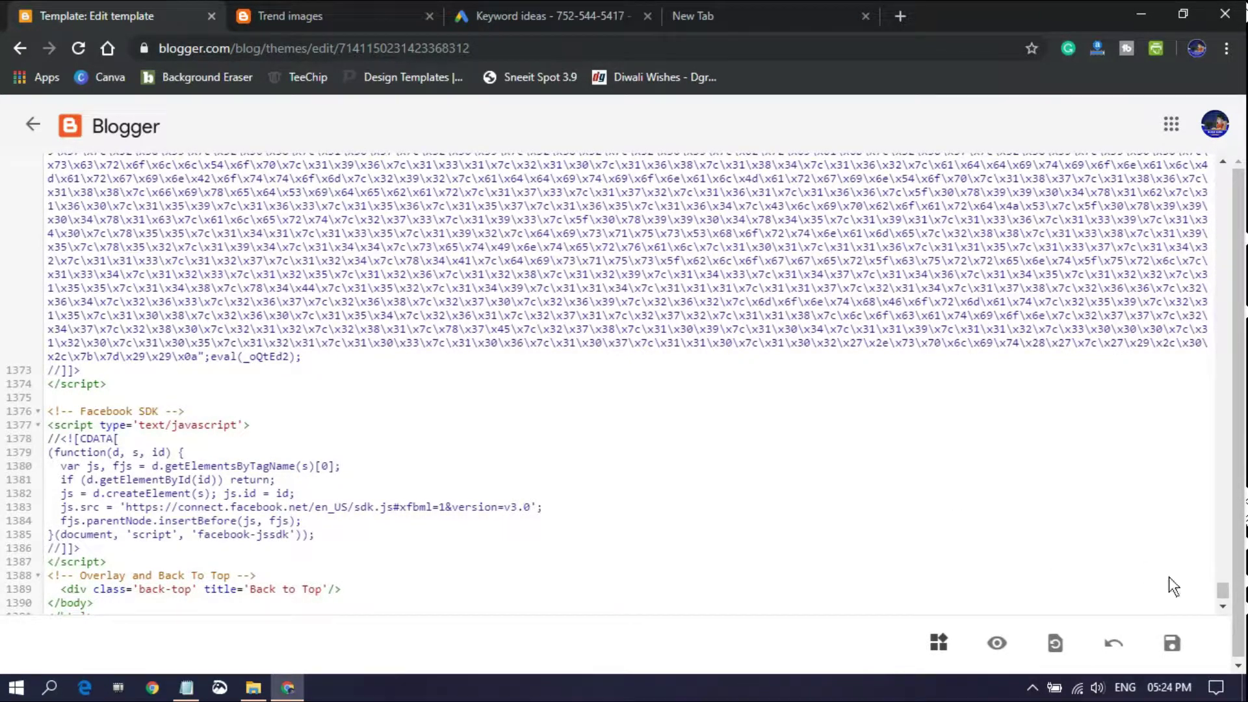
pyautogui.click(1184, 650)
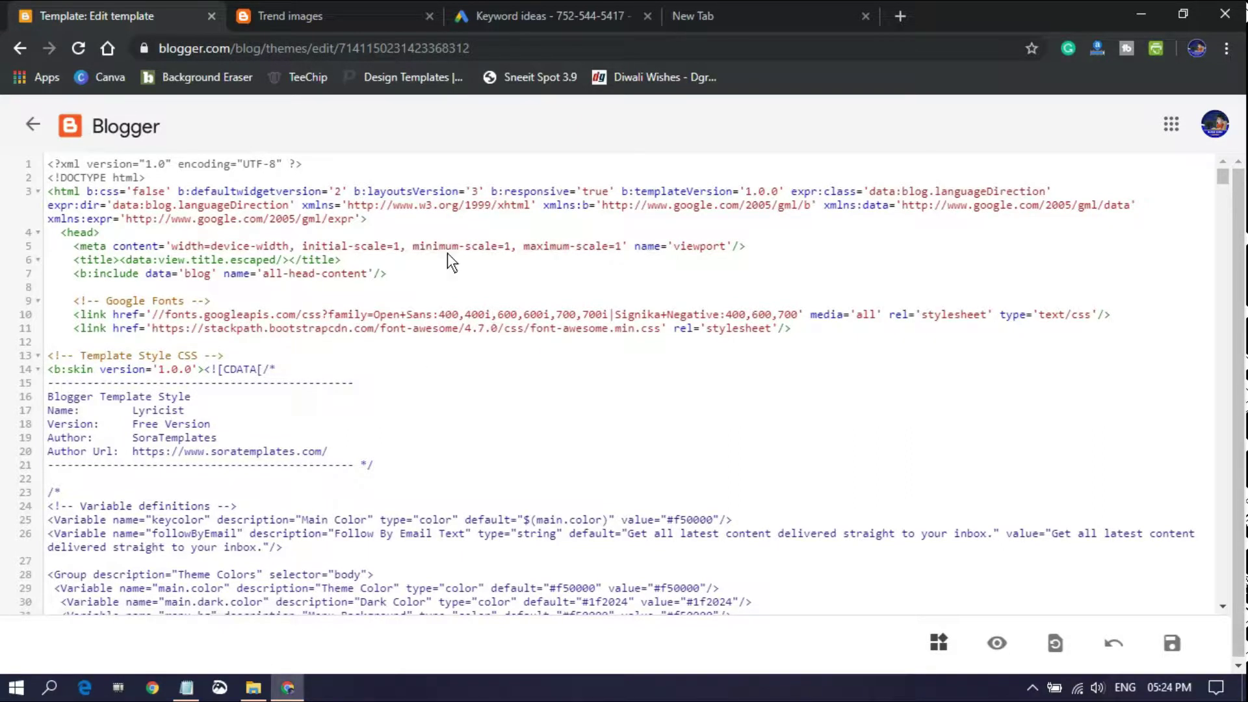
# Reload the live Trend images site and look over the new theme's header menu, sidebar widgets and footer.
pyautogui.click(325, 5)
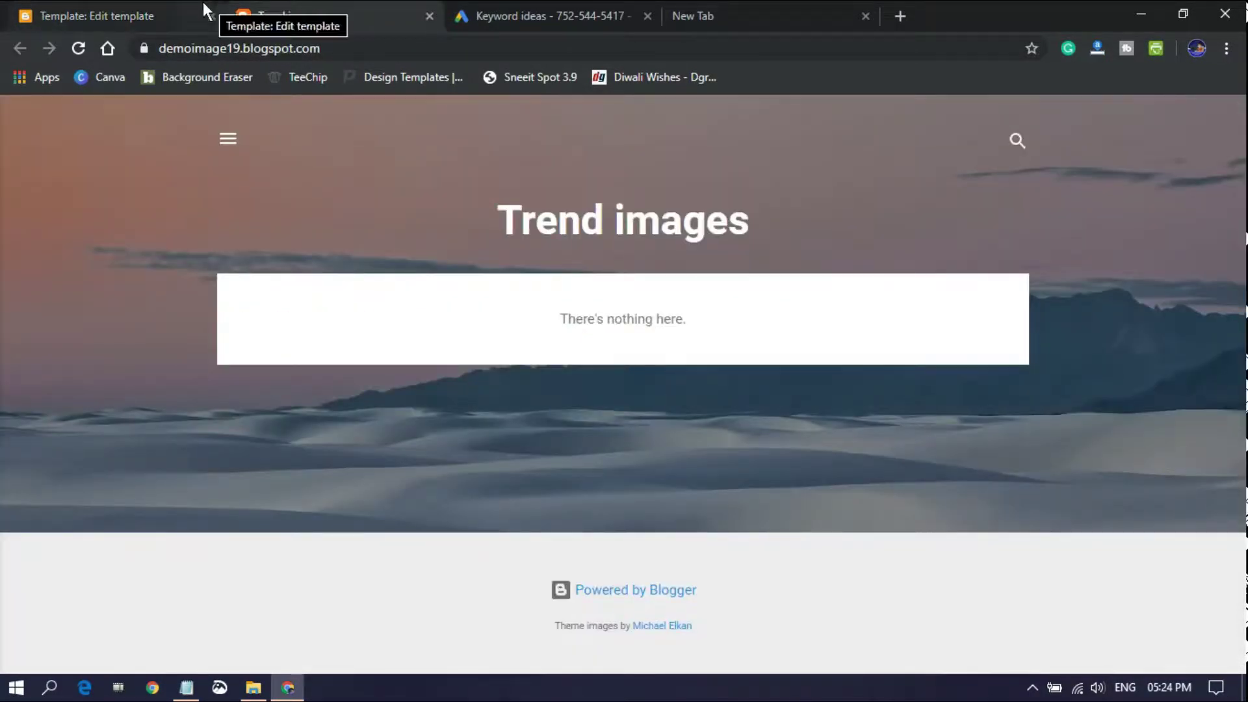
pyautogui.click(85, 45)
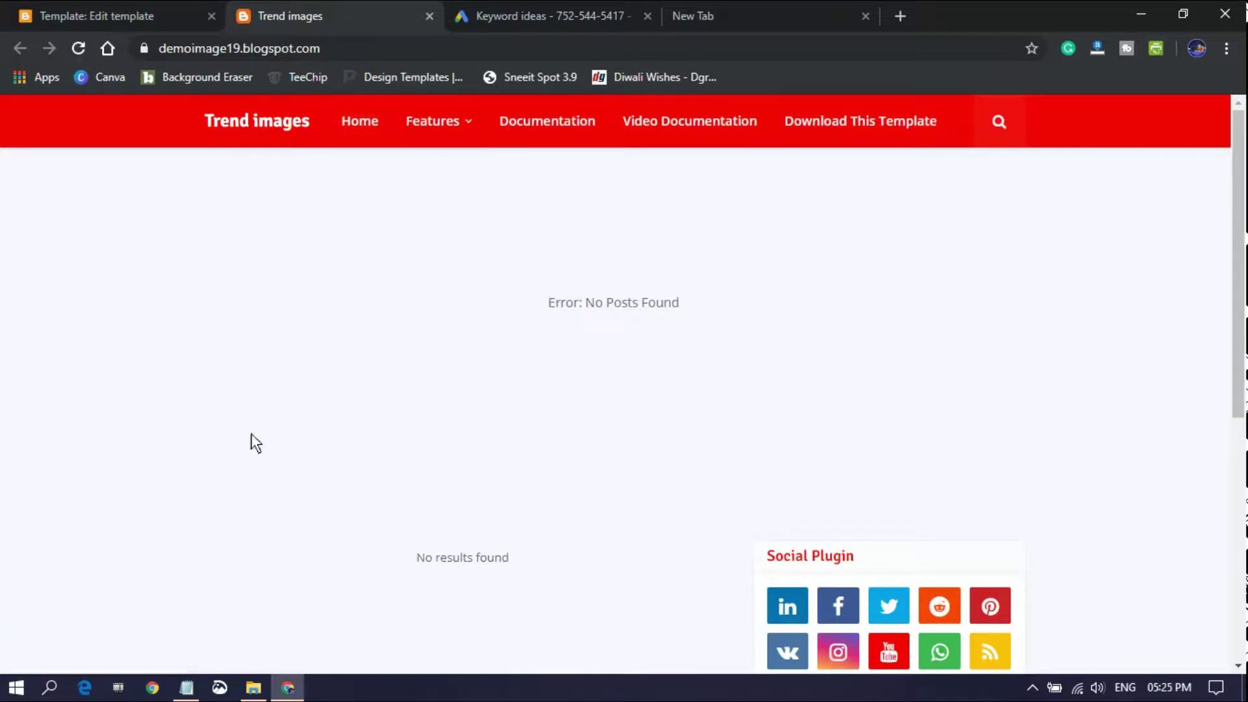
pyautogui.scroll(-1, 627, 435)
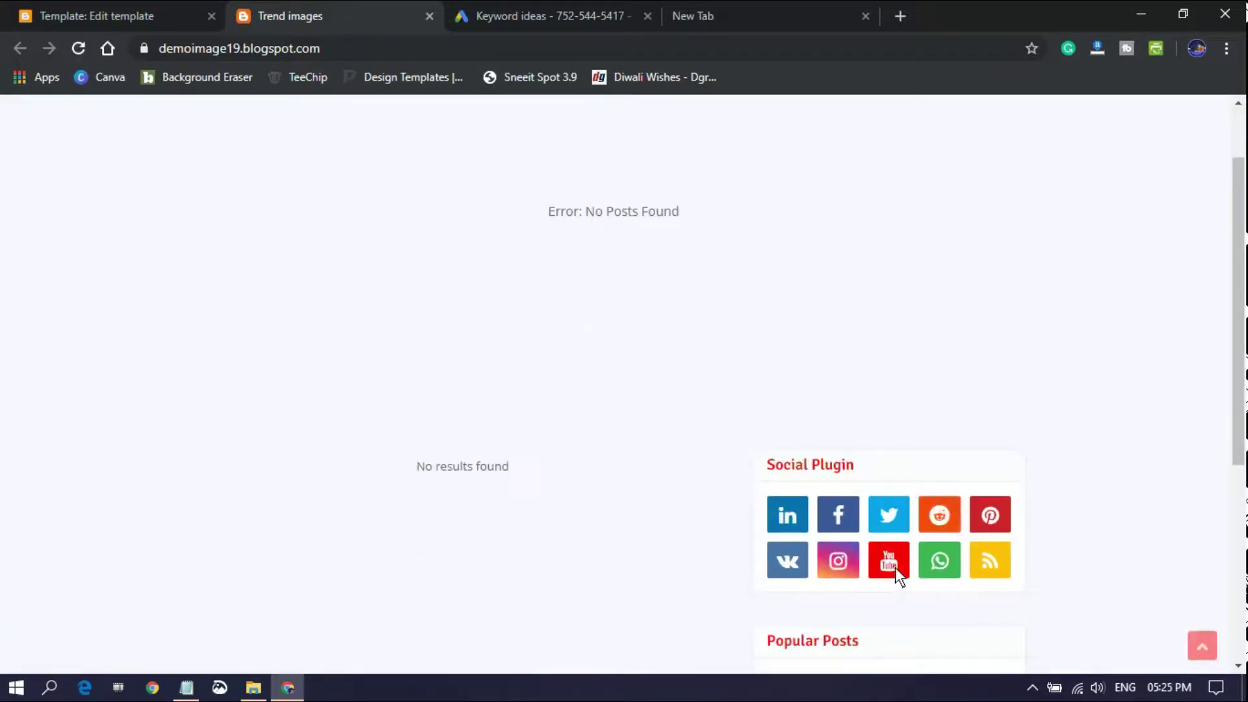
pyautogui.scroll(-4, 900, 552)
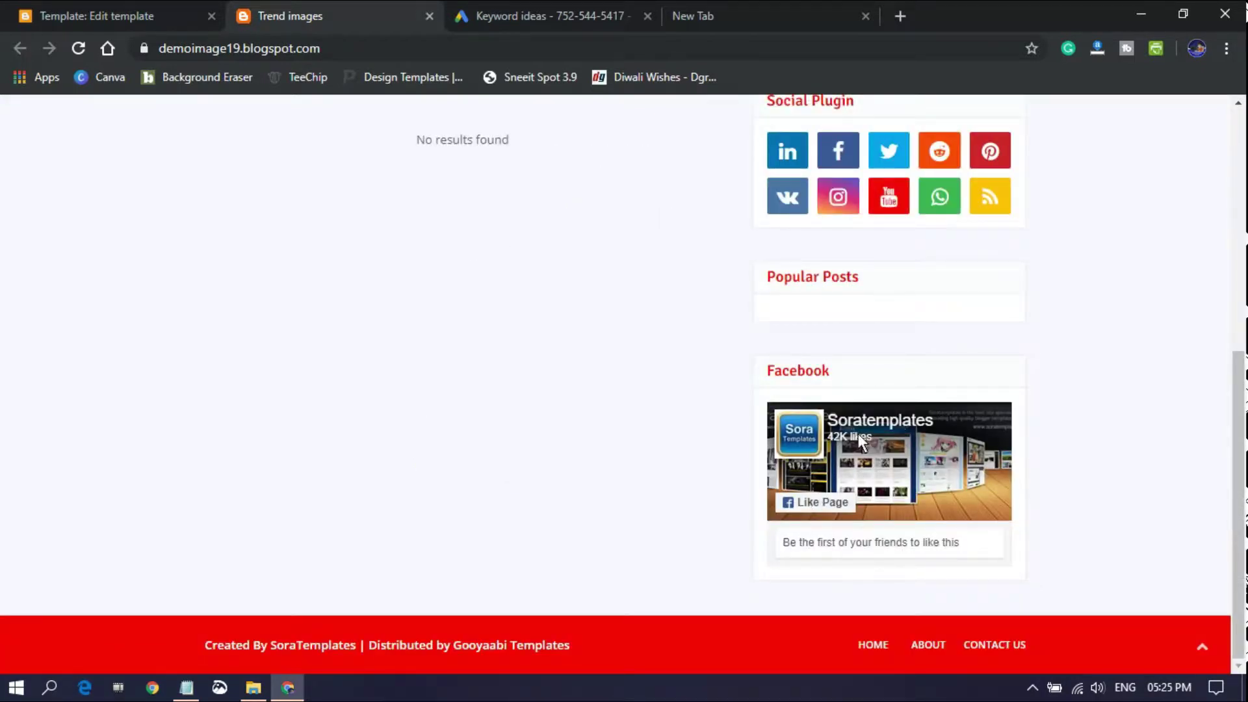
pyautogui.scroll(5, 146, 497)
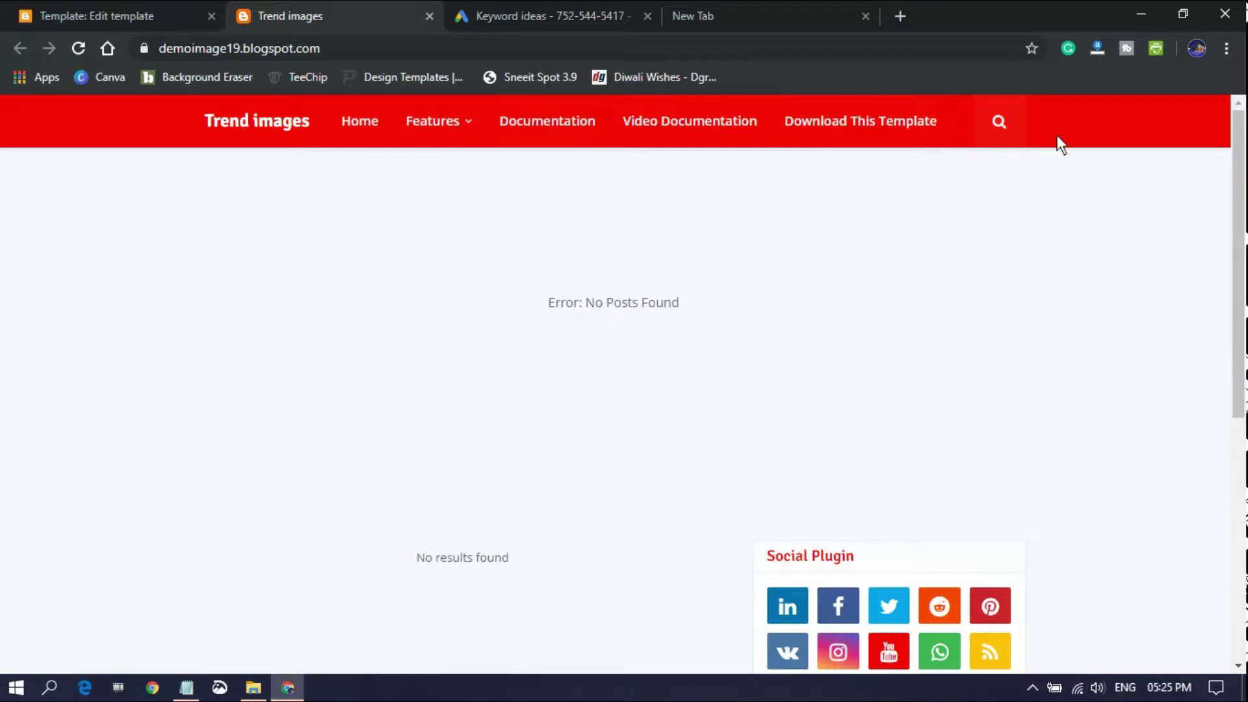
pyautogui.moveTo(1059, 139); pyautogui.dragTo(520, 194)
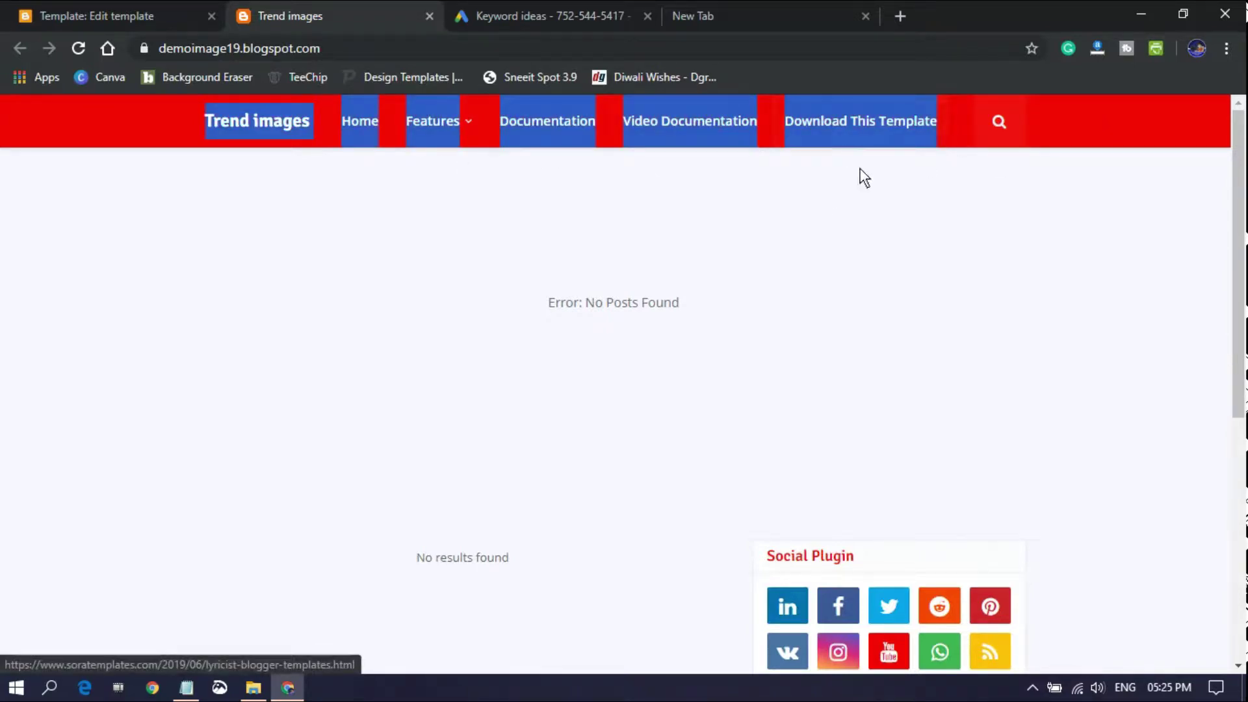
pyautogui.click(937, 192)
# Return to the Blogger dashboard, open the blog's layout and open the Main Menu link list for editing.
pyautogui.click(100, 12)
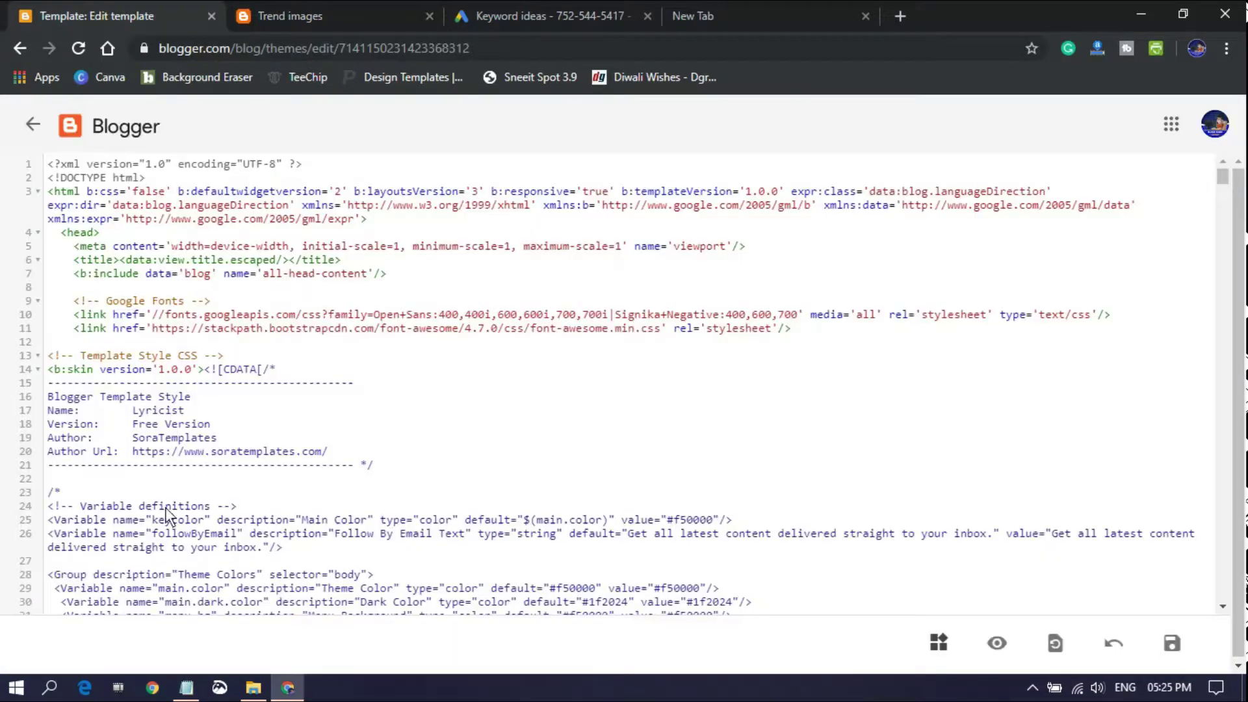
pyautogui.click(26, 126)
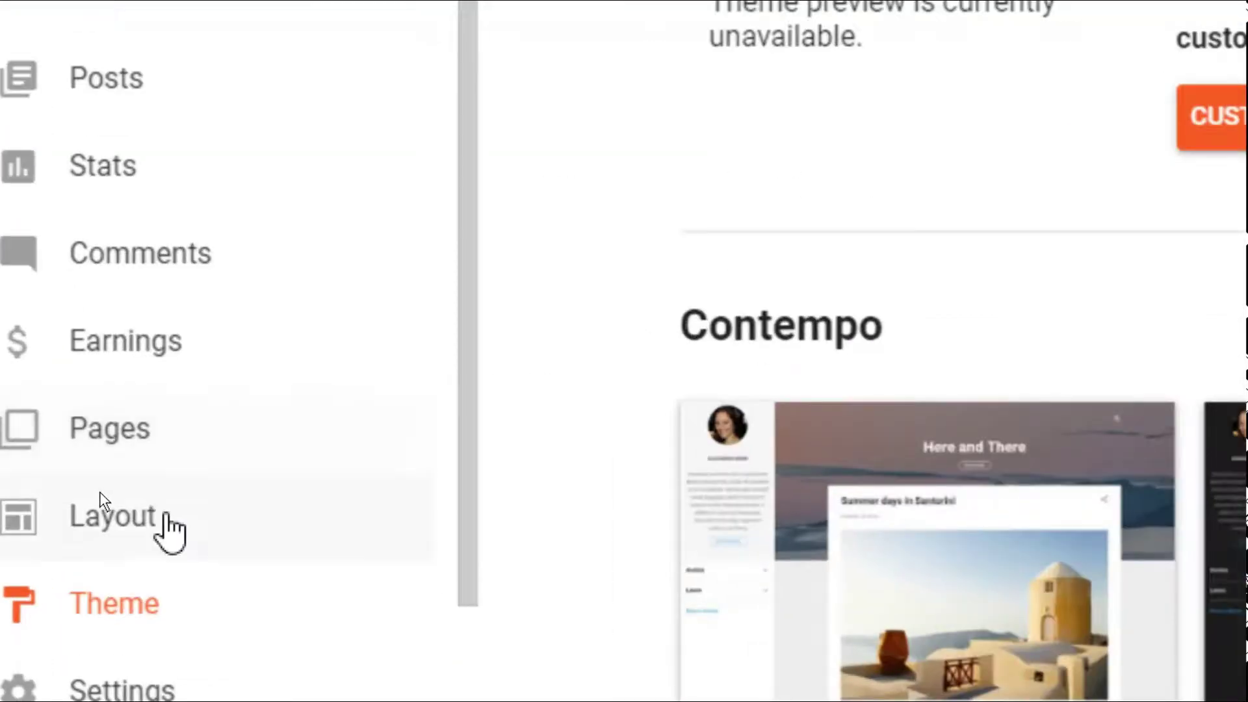
pyautogui.click(100, 492)
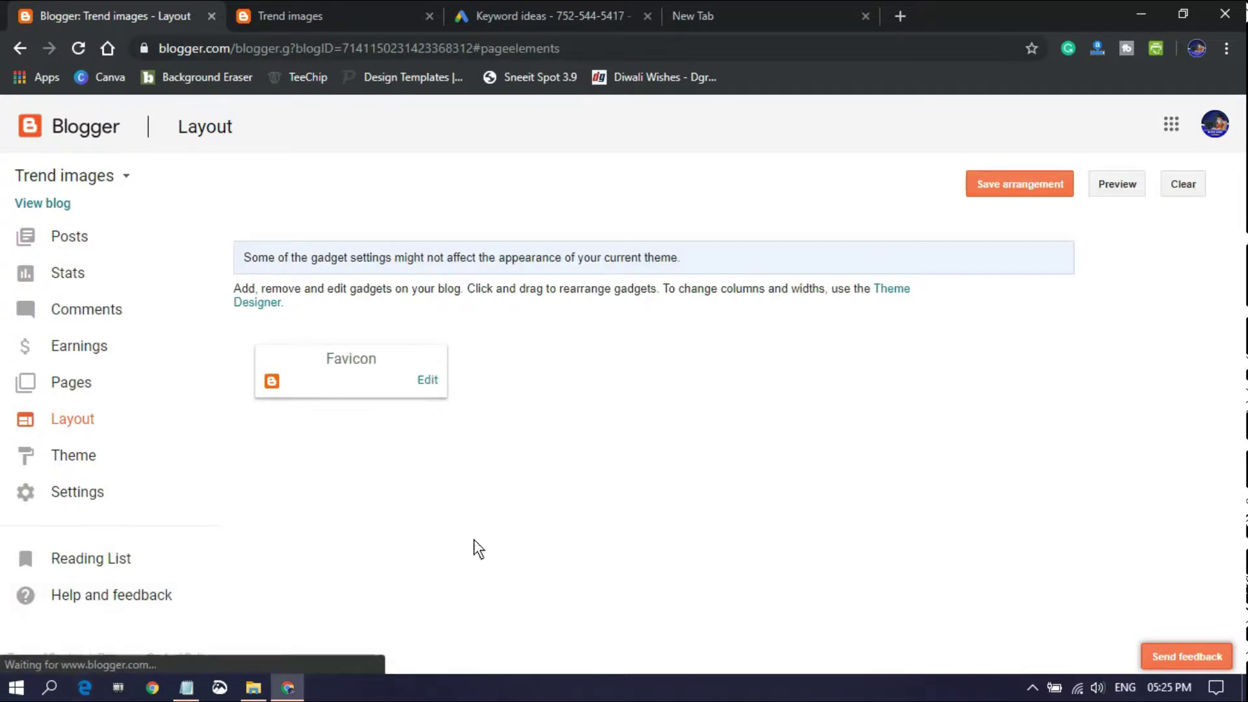
pyautogui.scroll(-4, 492, 513)
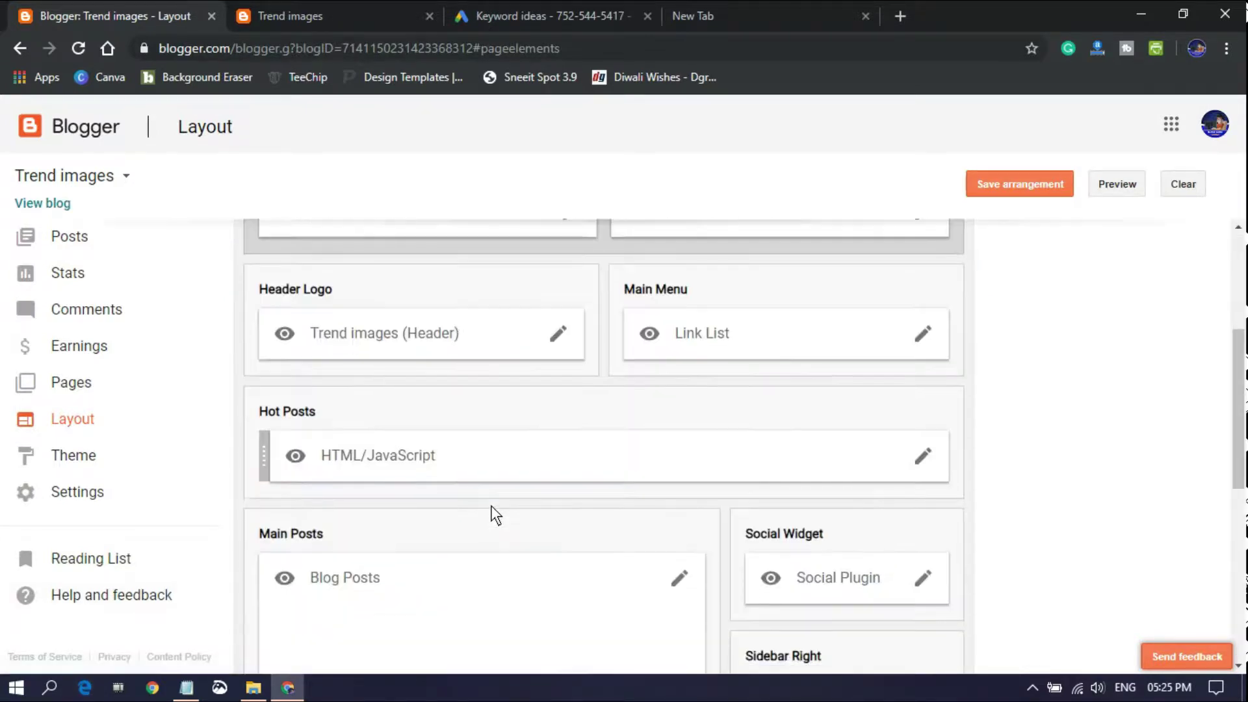
pyautogui.scroll(3, 510, 358)
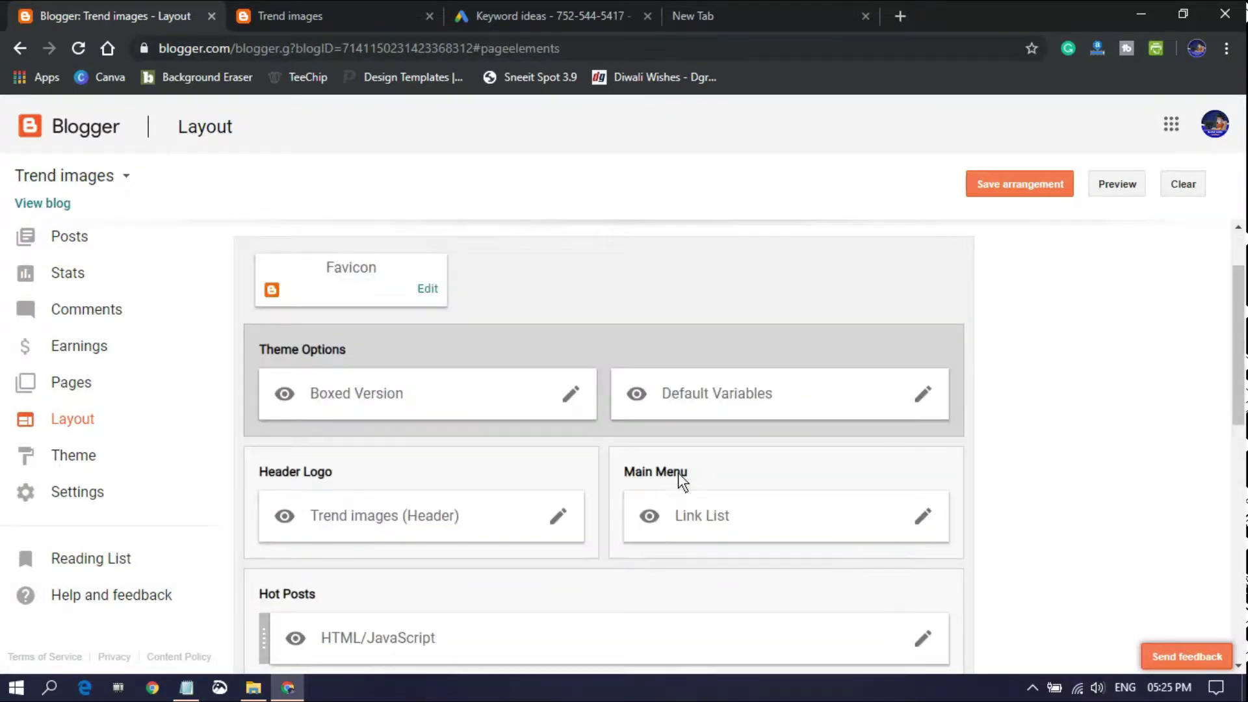
pyautogui.click(924, 518)
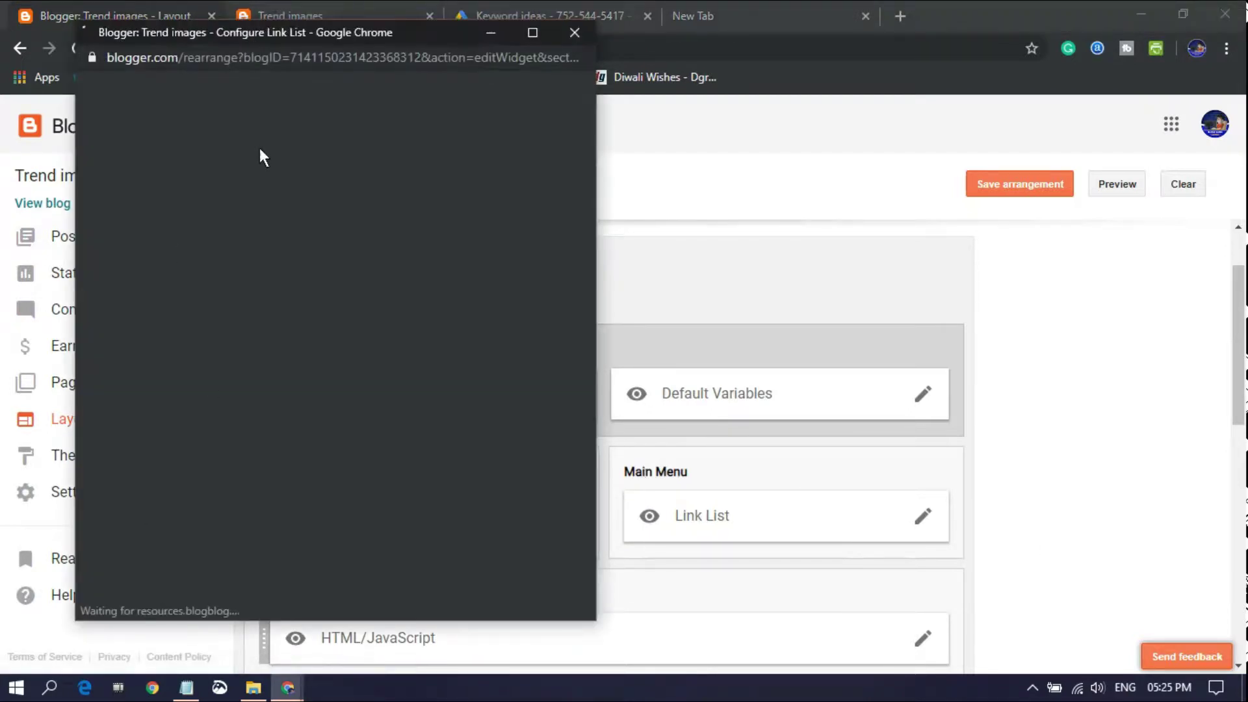
# Rename the Features menu link to "Happy birthday images" and save that link.
pyautogui.scroll(-3, 296, 494)
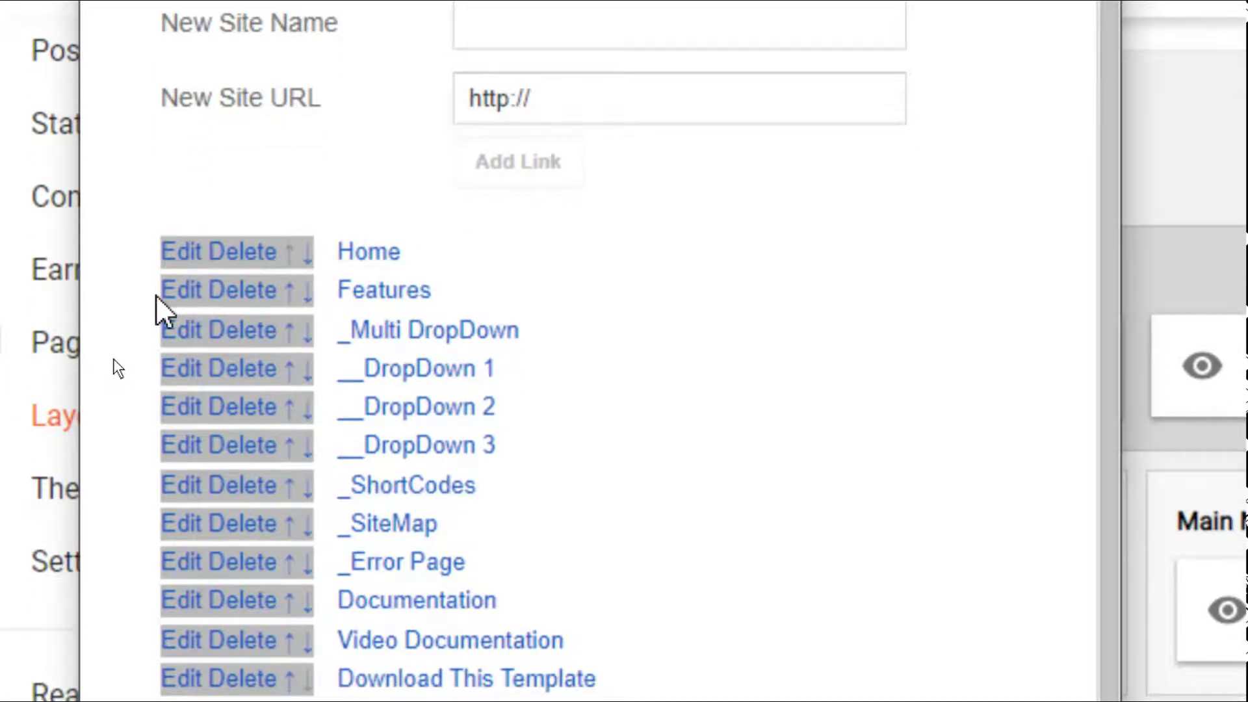
pyautogui.click(174, 290)
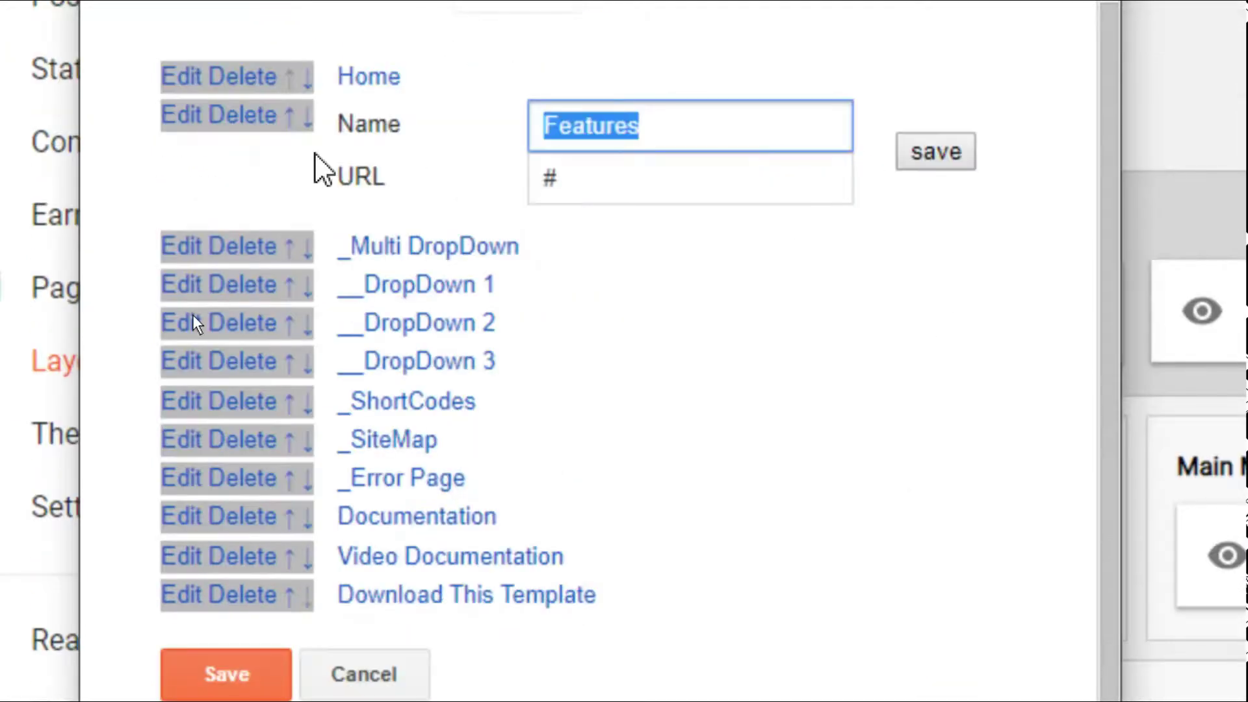
pyautogui.write('hapy birthday imag')
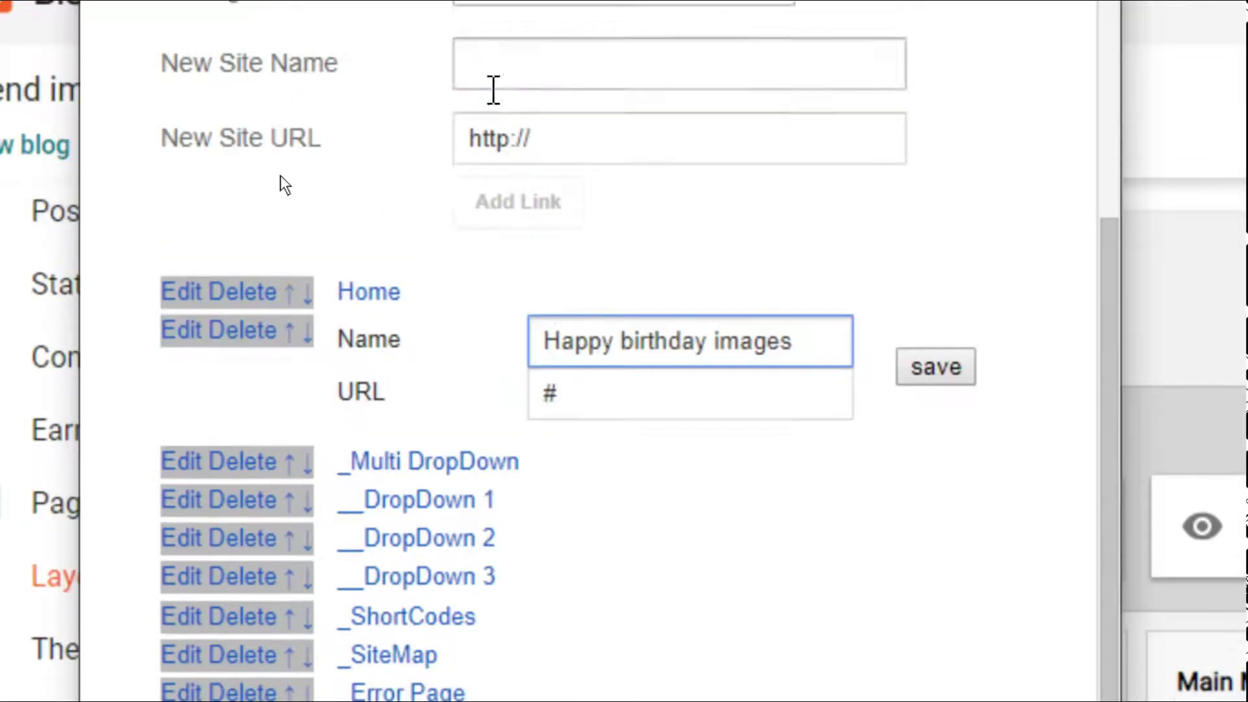
pyautogui.click(935, 151)
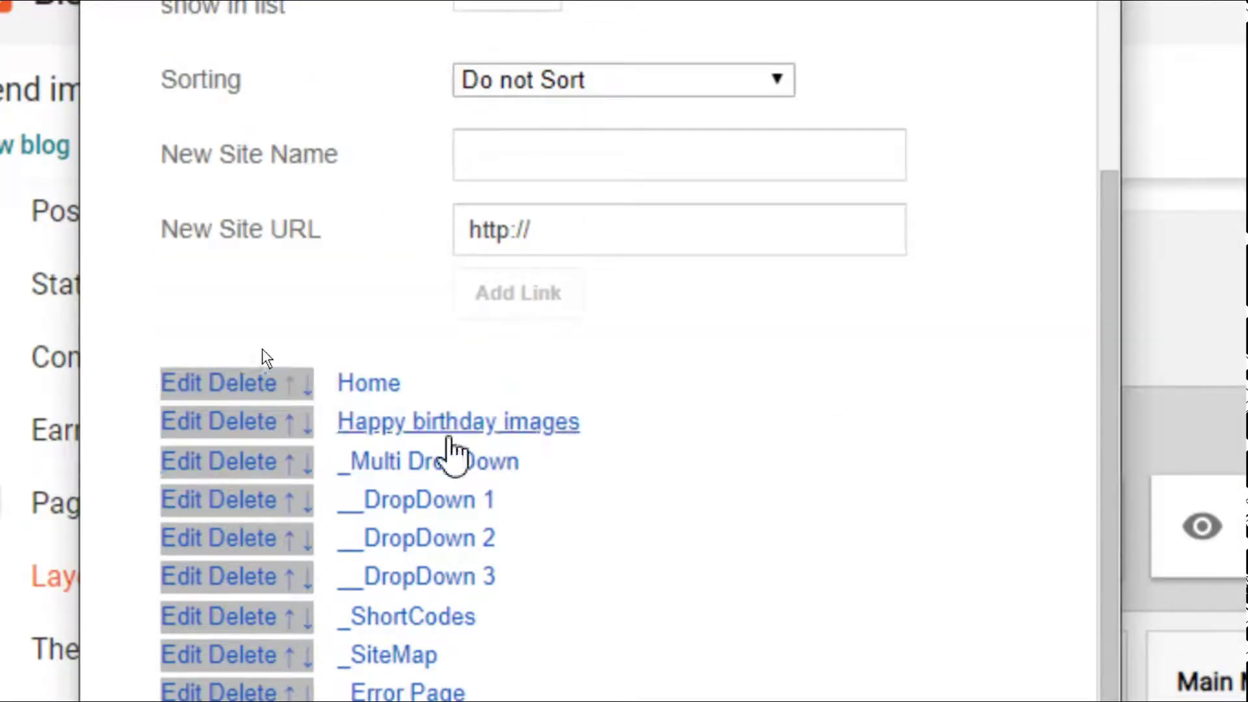
# Rename the _Multi DropDown menu link to "good morning images" and save that link.
pyautogui.click(185, 462)
pyautogui.scroll(-6, 715, 455)
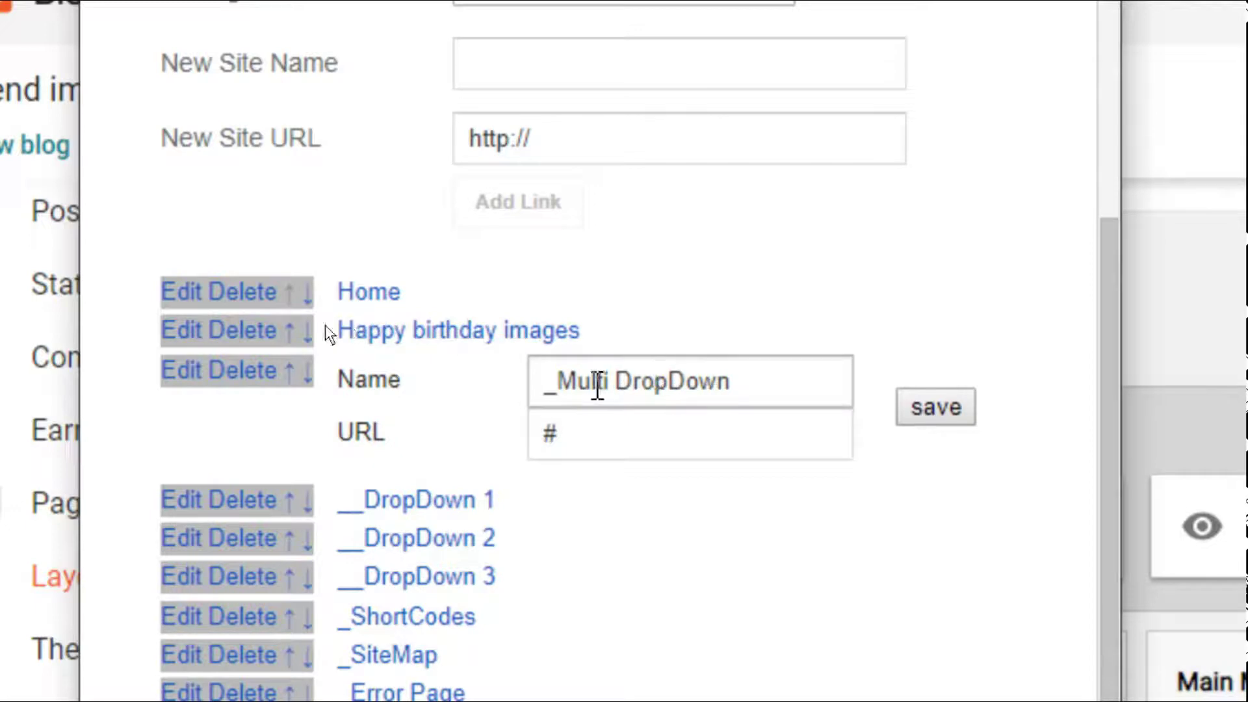
pyautogui.click(559, 383)
pyautogui.press('BackSpace')
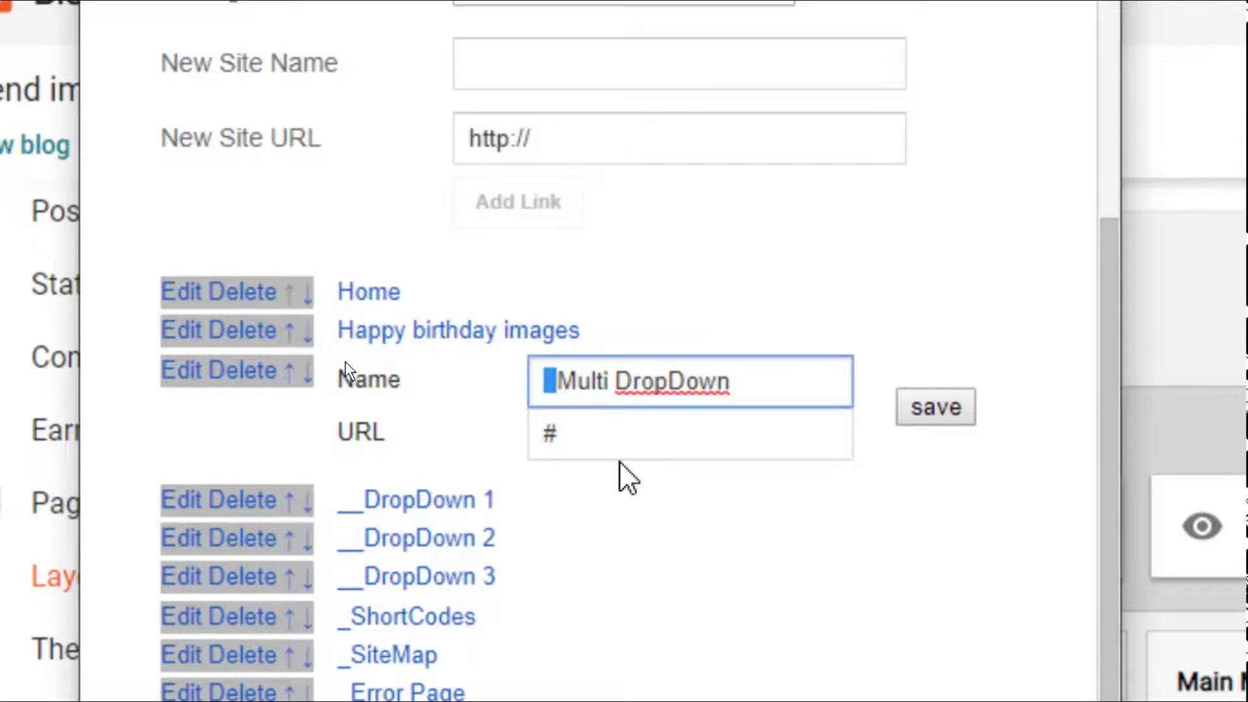
pyautogui.press('BackSpace')
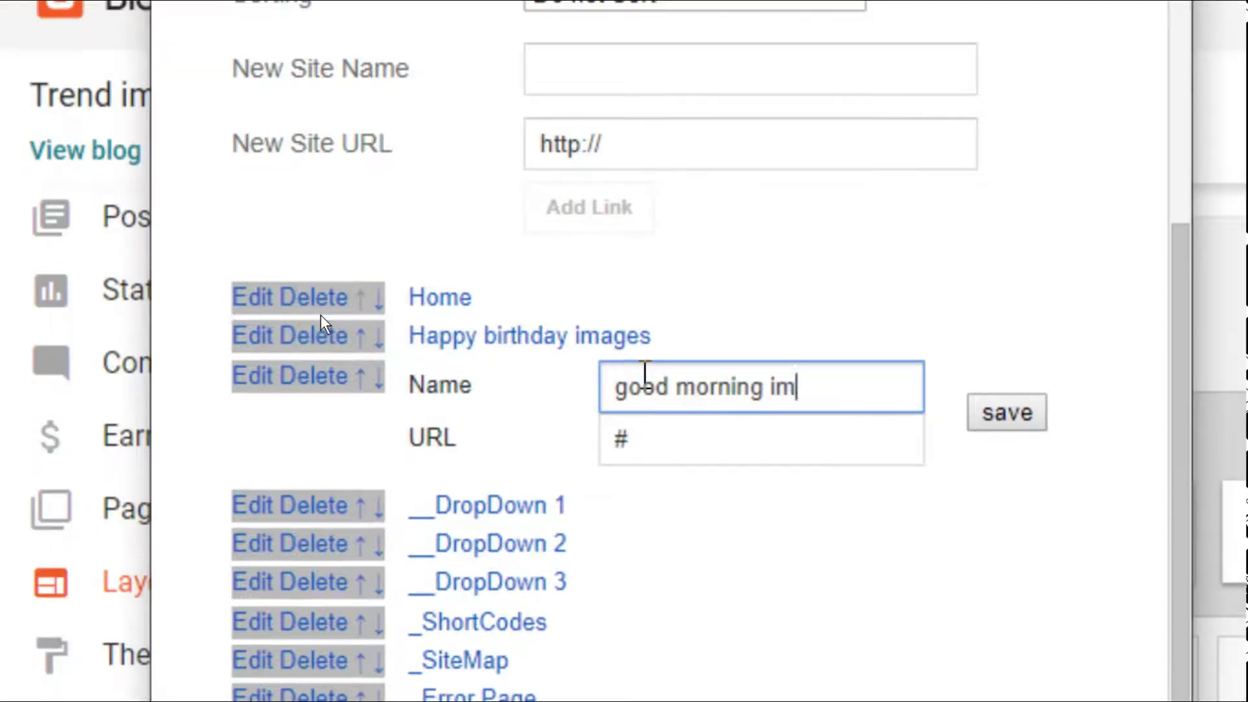
pyautogui.write('ages')
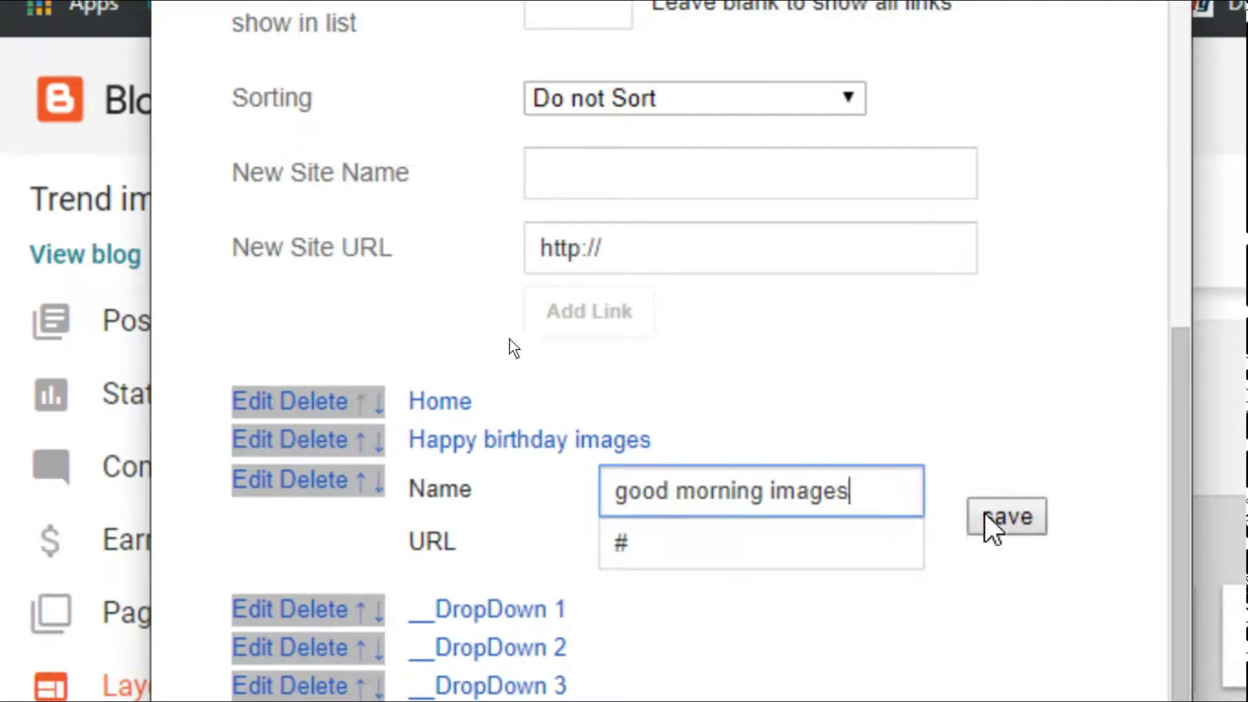
pyautogui.click(1019, 527)
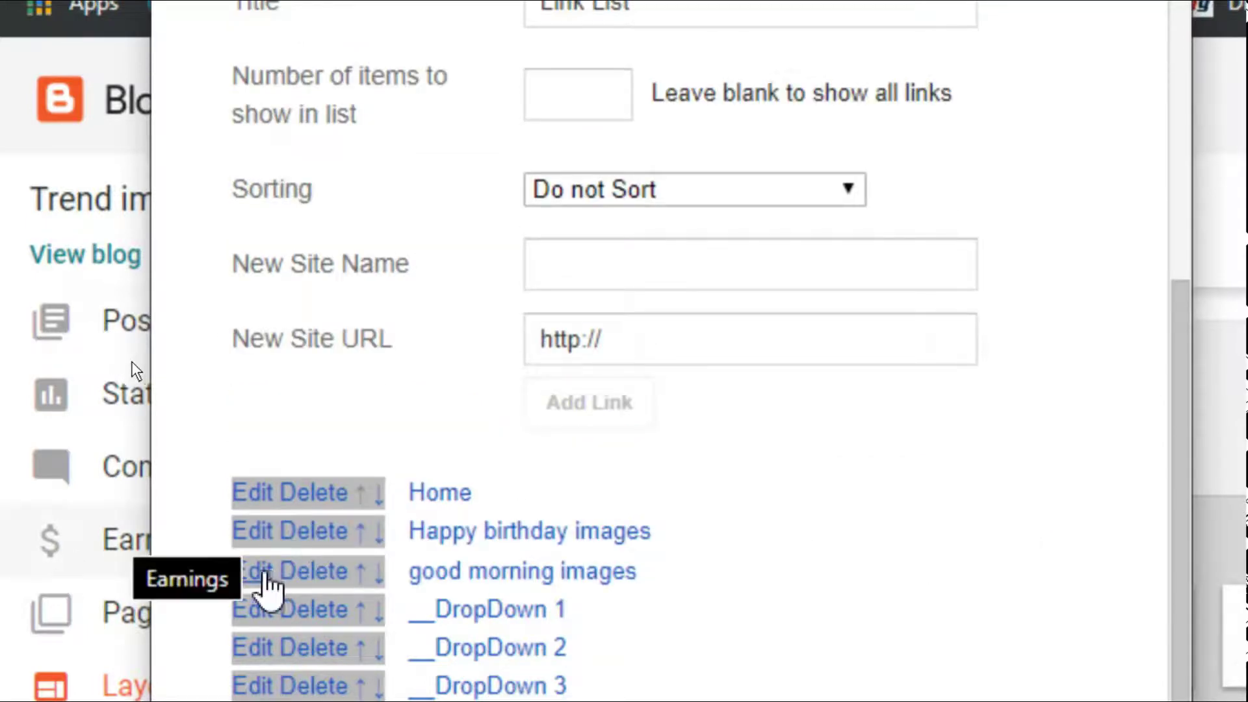
# Set the good morning images link's URL to /search/label/good-morning, then save the link and the whole link list.
pyautogui.click(273, 572)
pyautogui.scroll(-5, 728, 364)
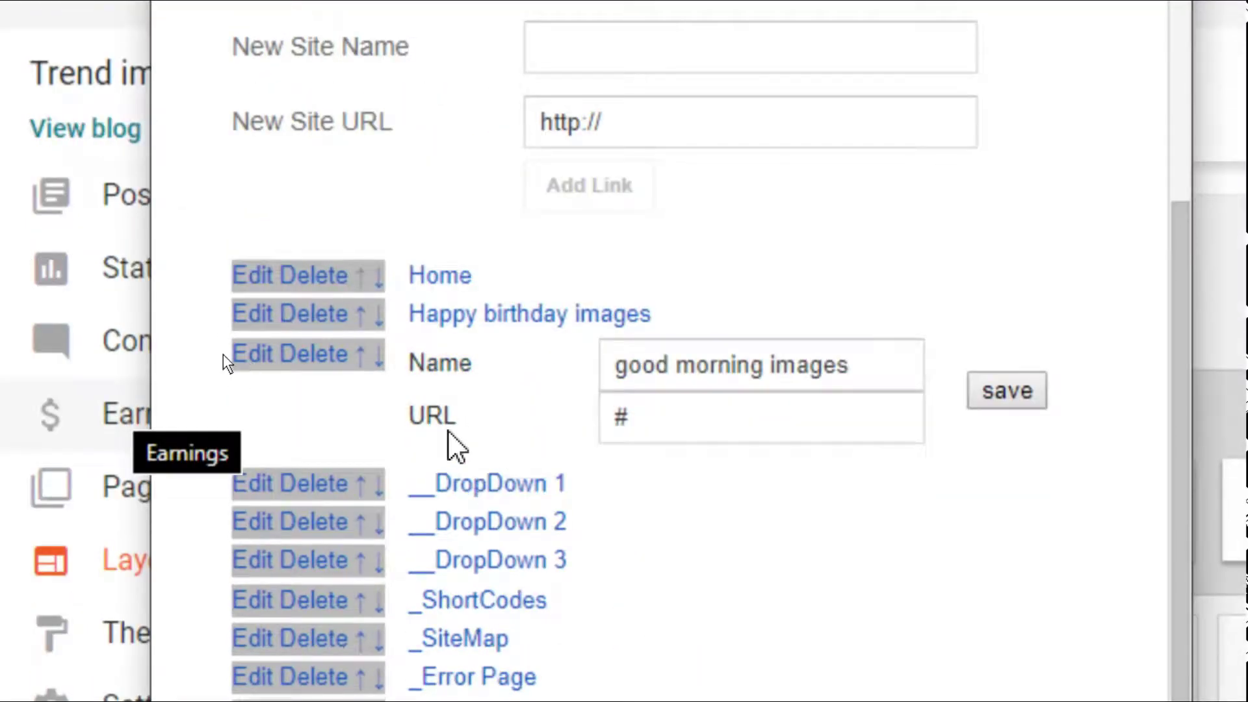
pyautogui.moveTo(446, 547); pyautogui.dragTo(374, 562)
pyautogui.click(611, 418)
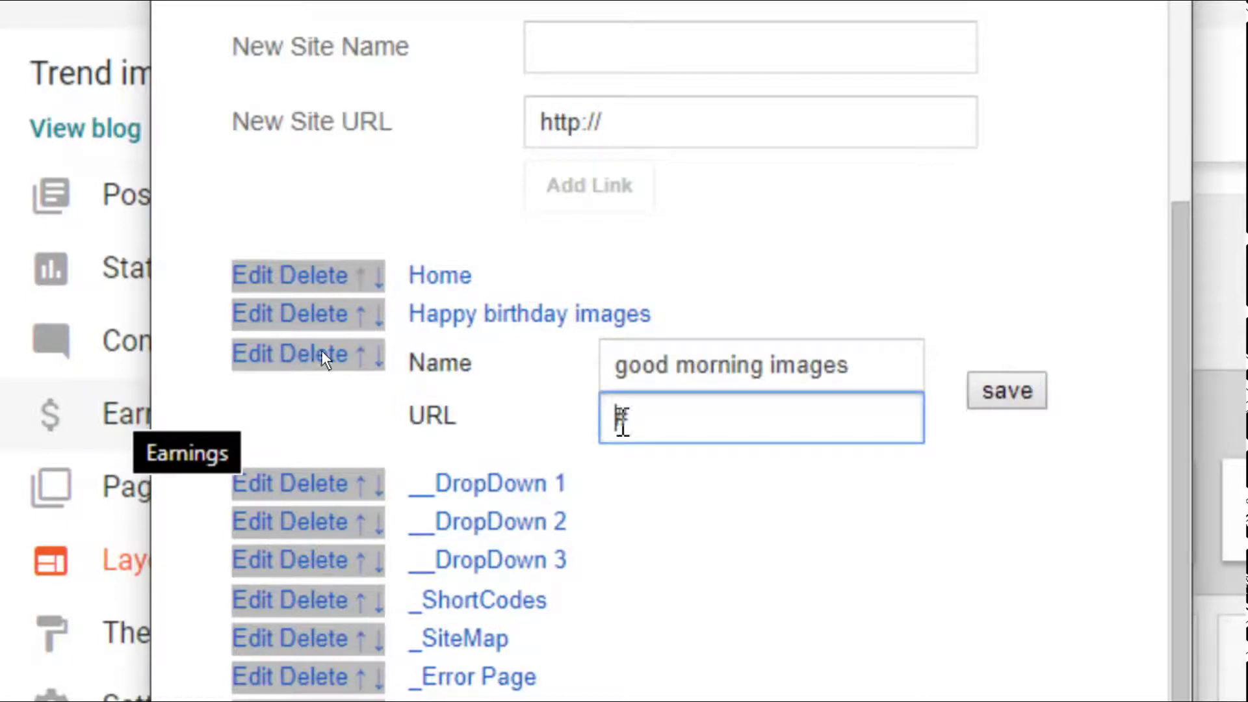
pyautogui.doubleClick(616, 432)
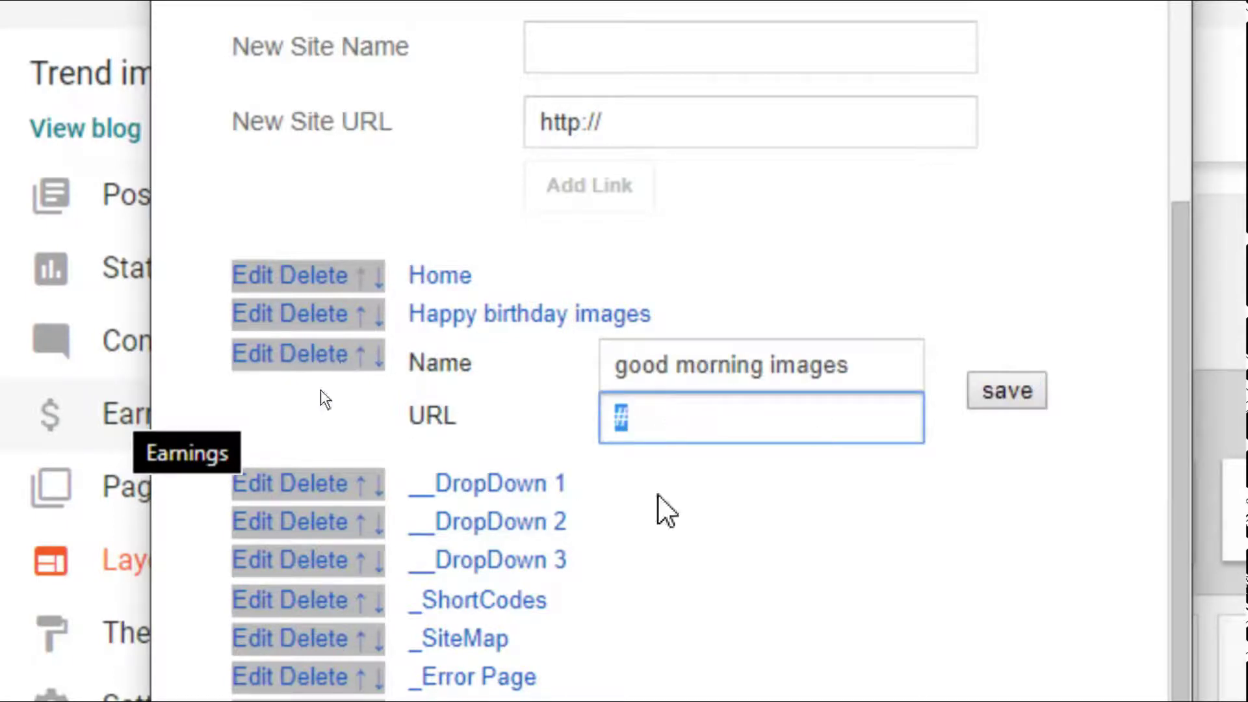
pyautogui.click(682, 421)
pyautogui.moveTo(682, 421); pyautogui.dragTo(599, 423)
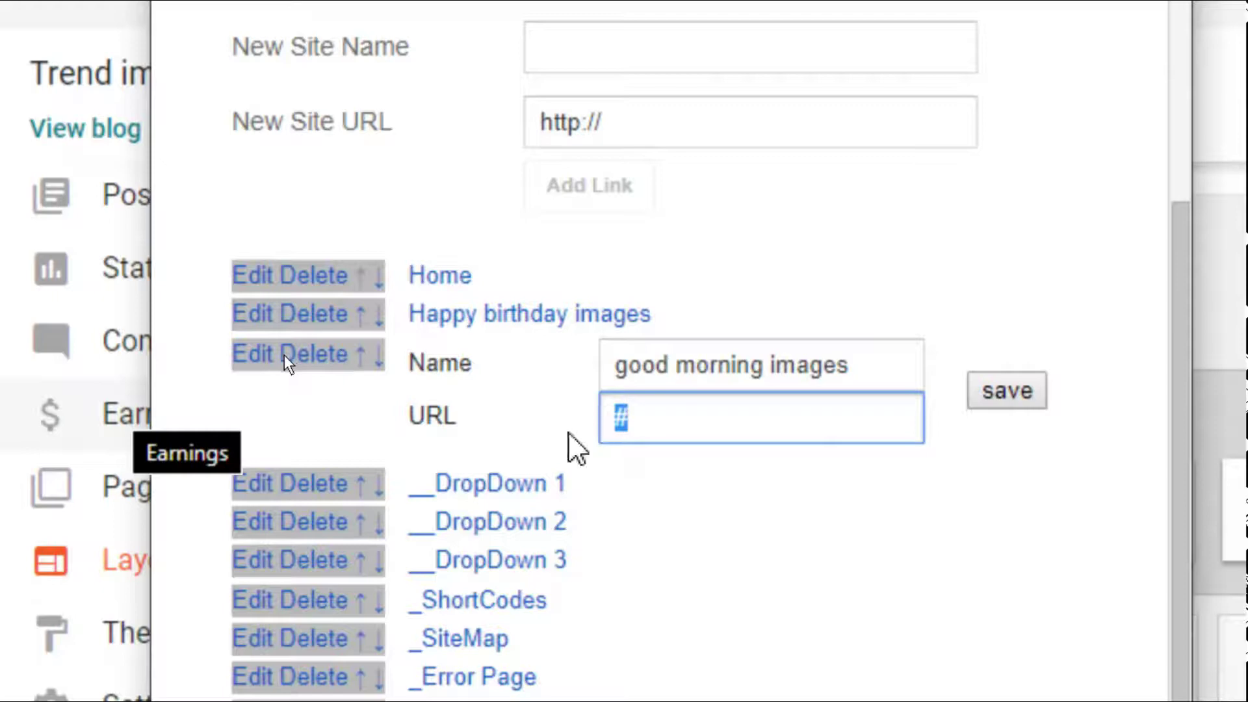
pyautogui.write('/')
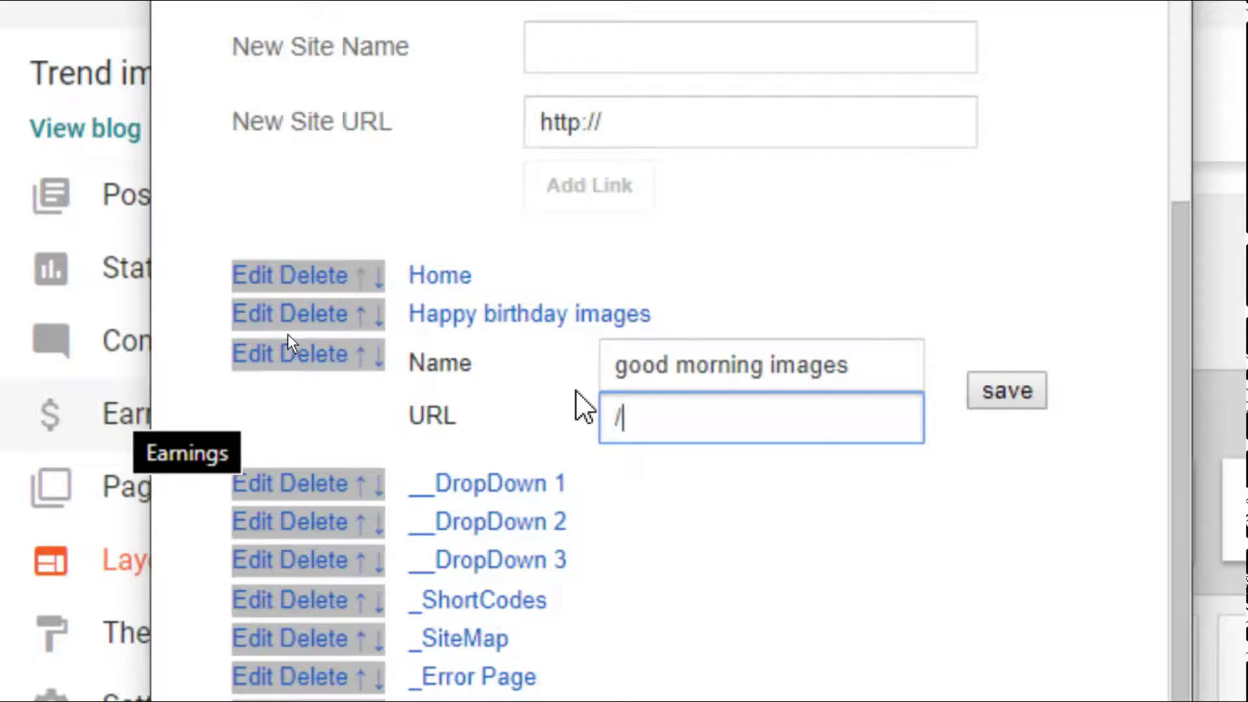
pyautogui.write('search')
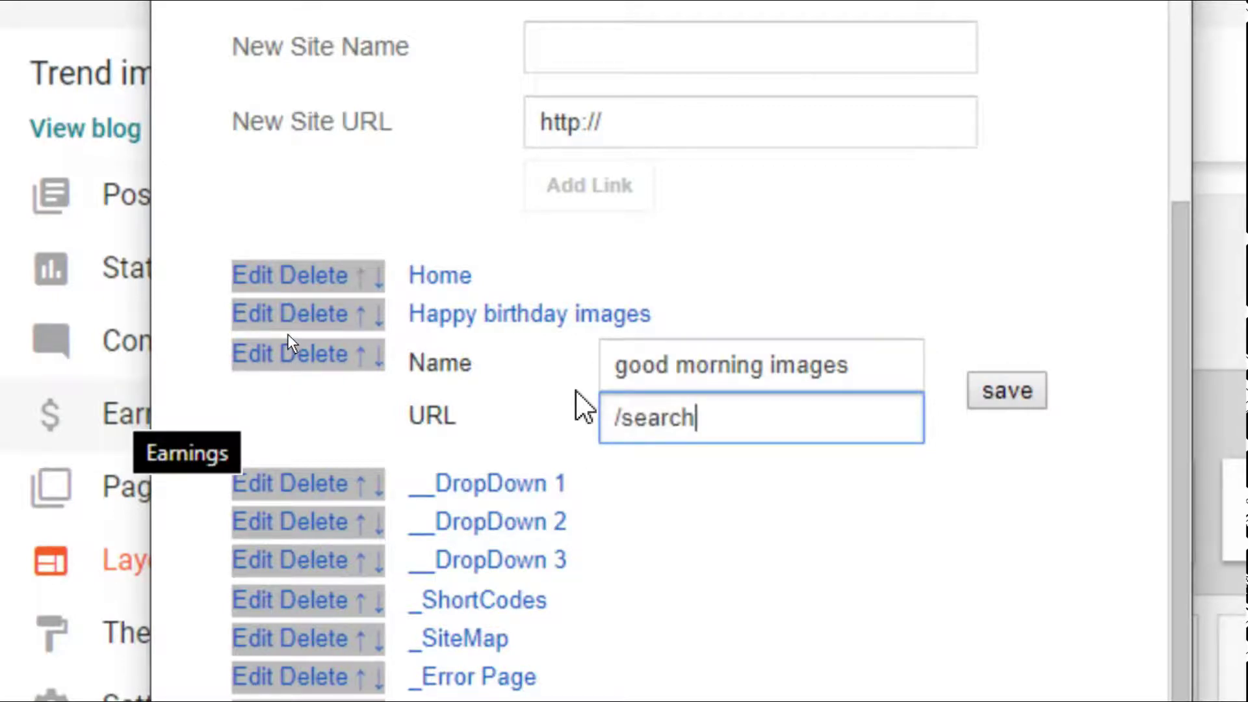
pyautogui.write('/labe/')
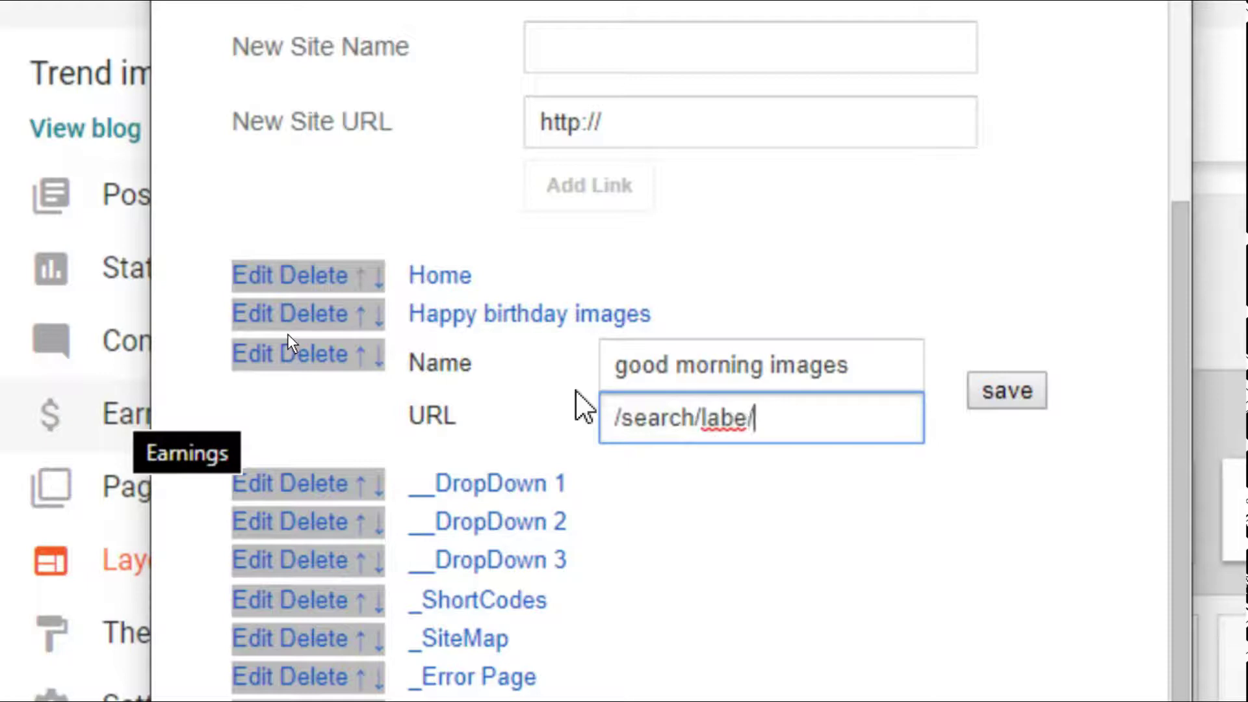
pyautogui.press('BackSpace')
pyautogui.press('BackSpace')
pyautogui.press('BackSpace')
pyautogui.press('BackSpace')
pyautogui.press('BackSpace')
pyautogui.press('BackSpace')
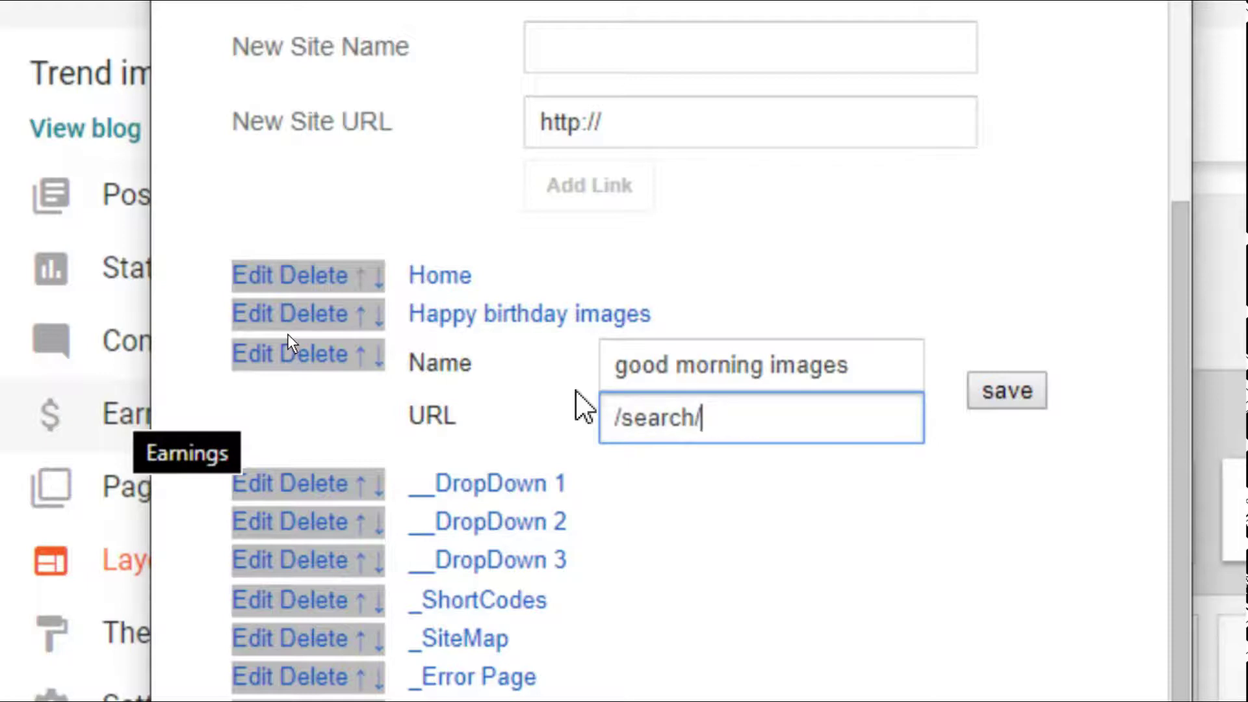
pyautogui.write('/labe/')
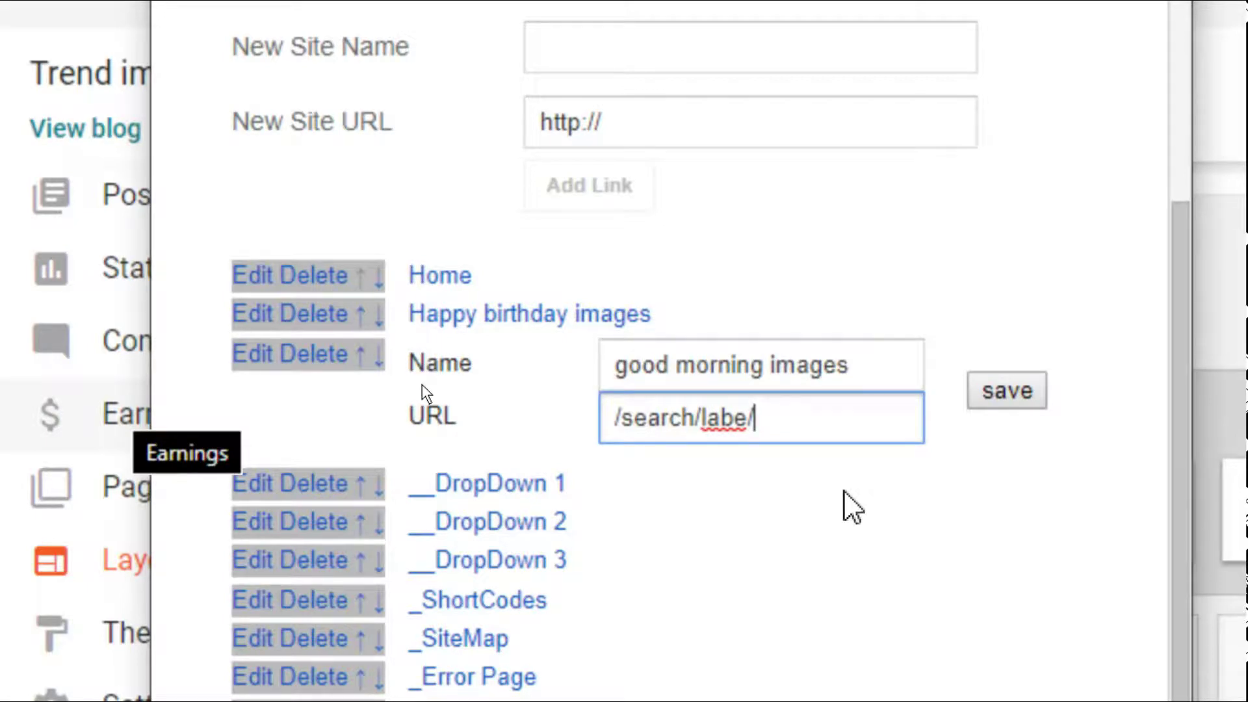
pyautogui.write('good')
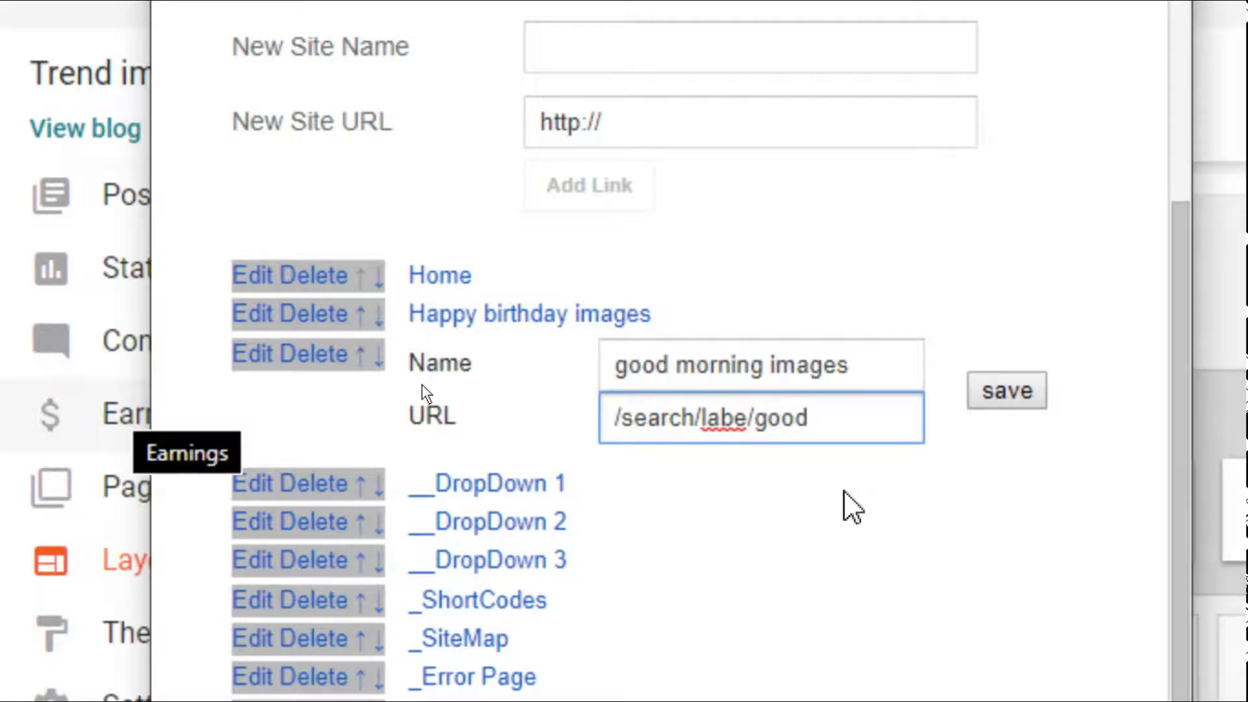
pyautogui.write('-morning')
pyautogui.click(747, 417)
pyautogui.write('l')
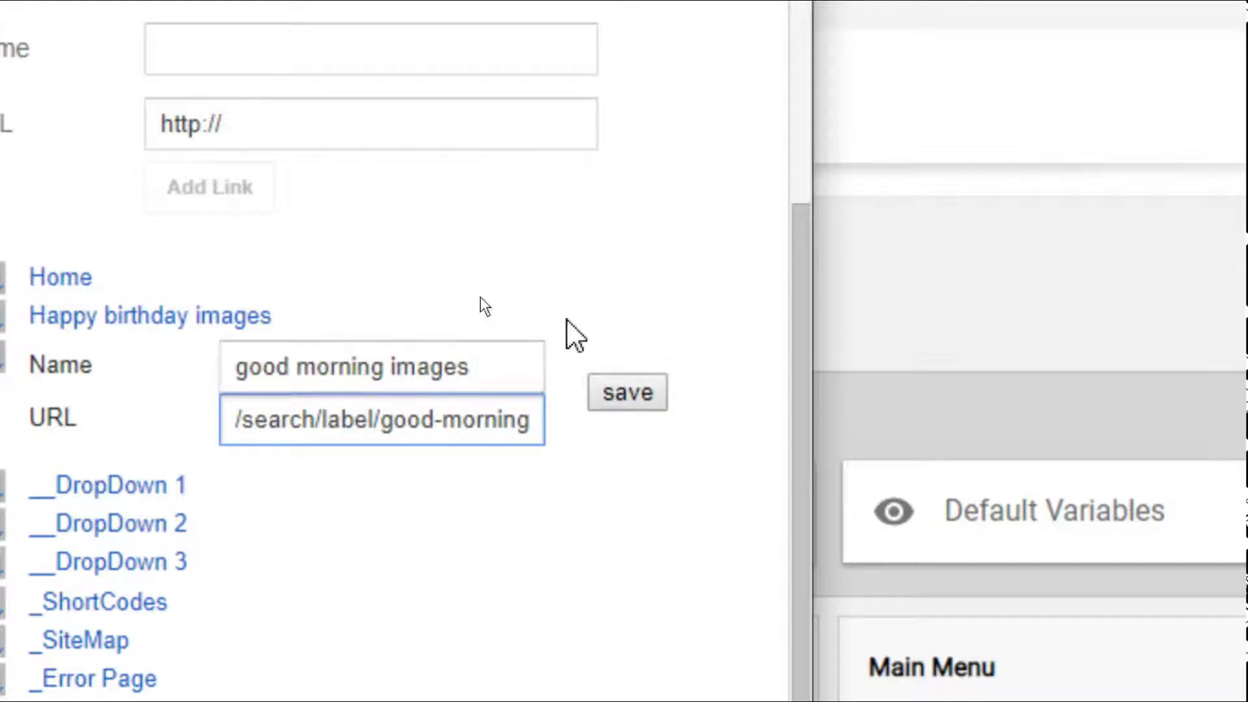
pyautogui.click(639, 414)
pyautogui.click(642, 404)
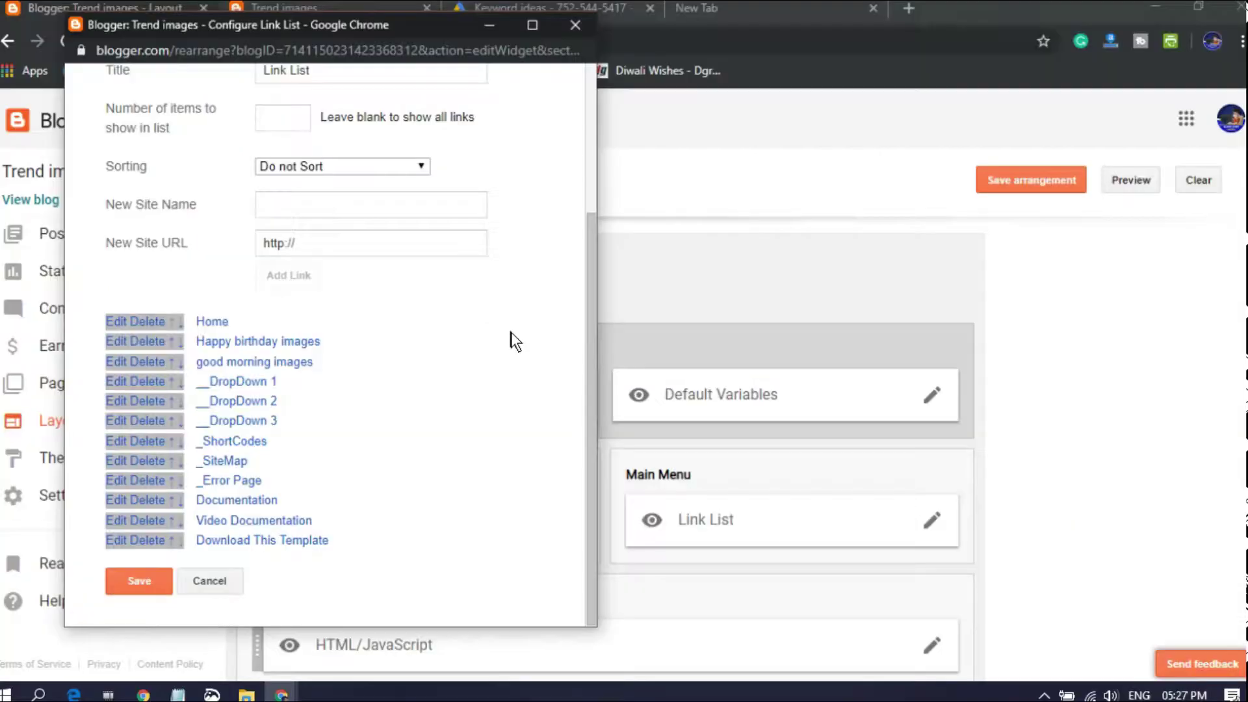
pyautogui.click(126, 572)
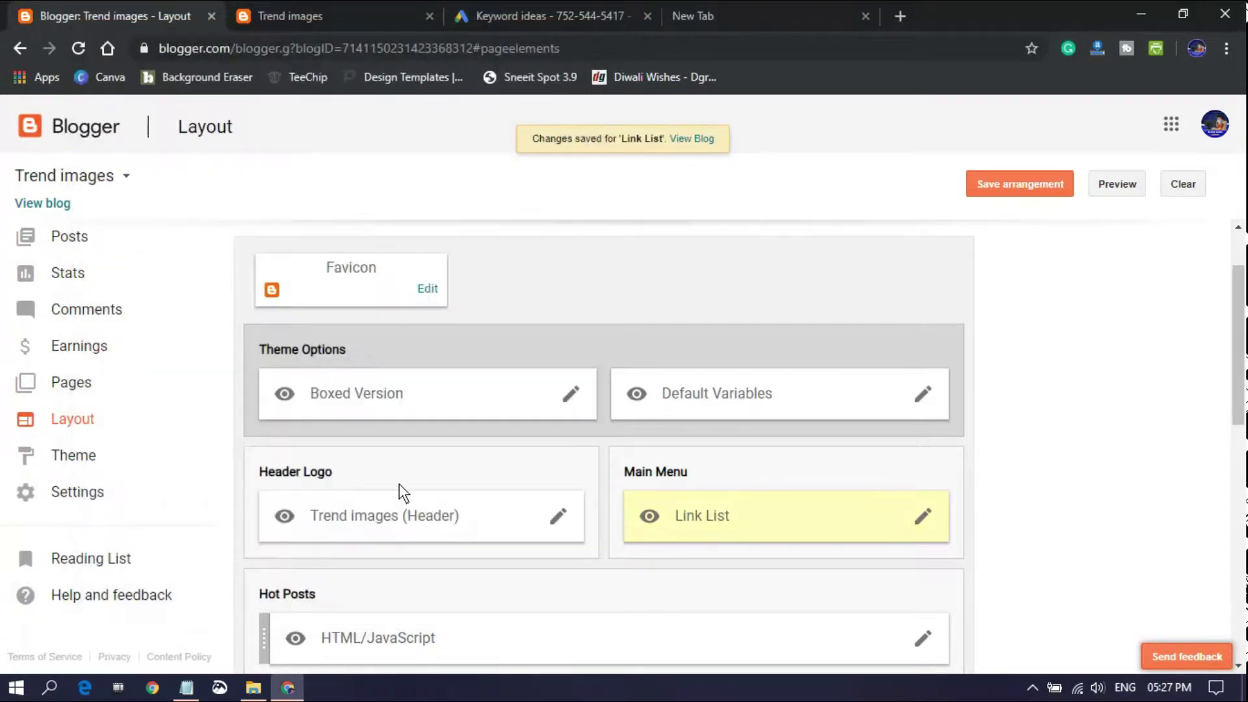
# Reload the live Trend images site to check its header menu.
pyautogui.click(341, 2)
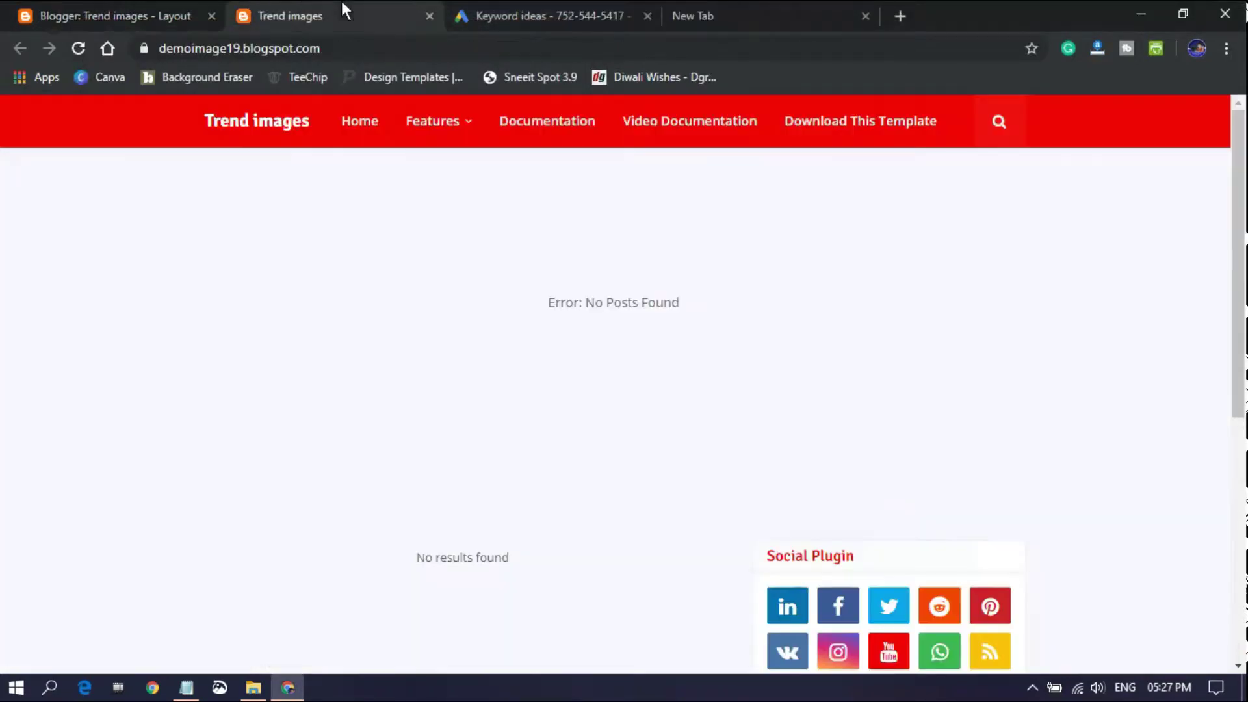
pyautogui.click(78, 47)
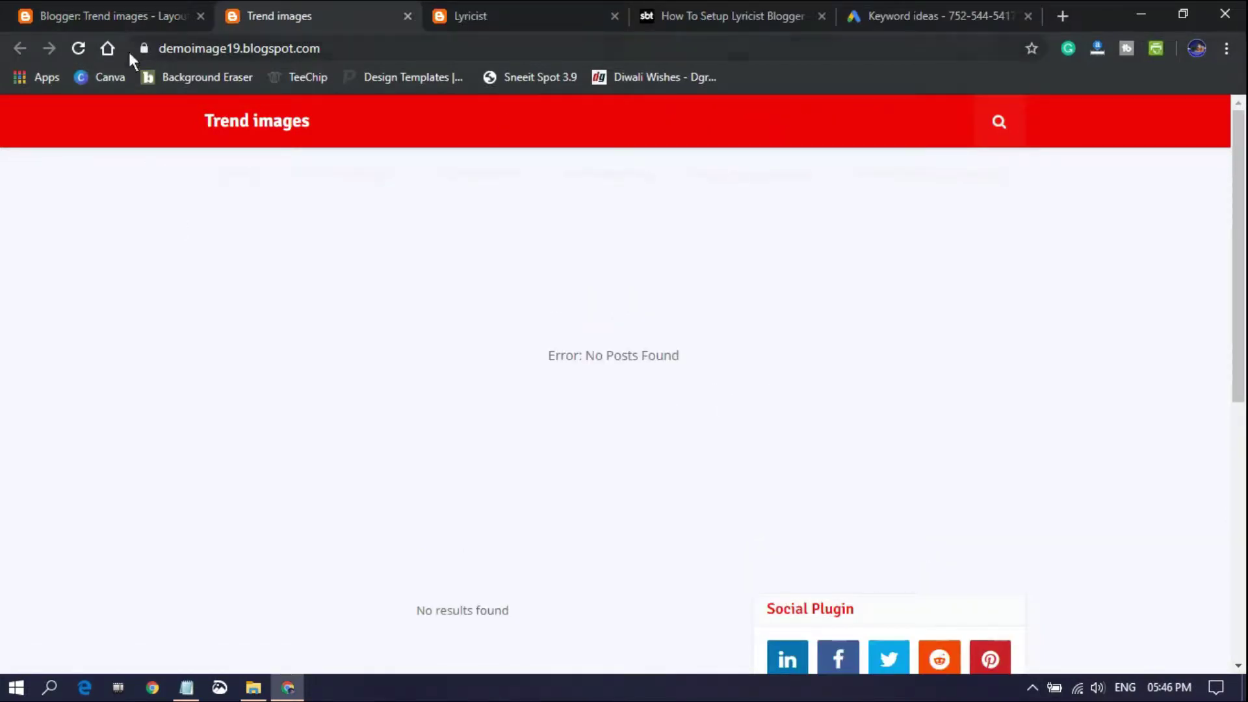
pyautogui.click(78, 48)
# Return to the Blogger dashboard and open the blog's current theme for customisation.
pyautogui.click(96, 7)
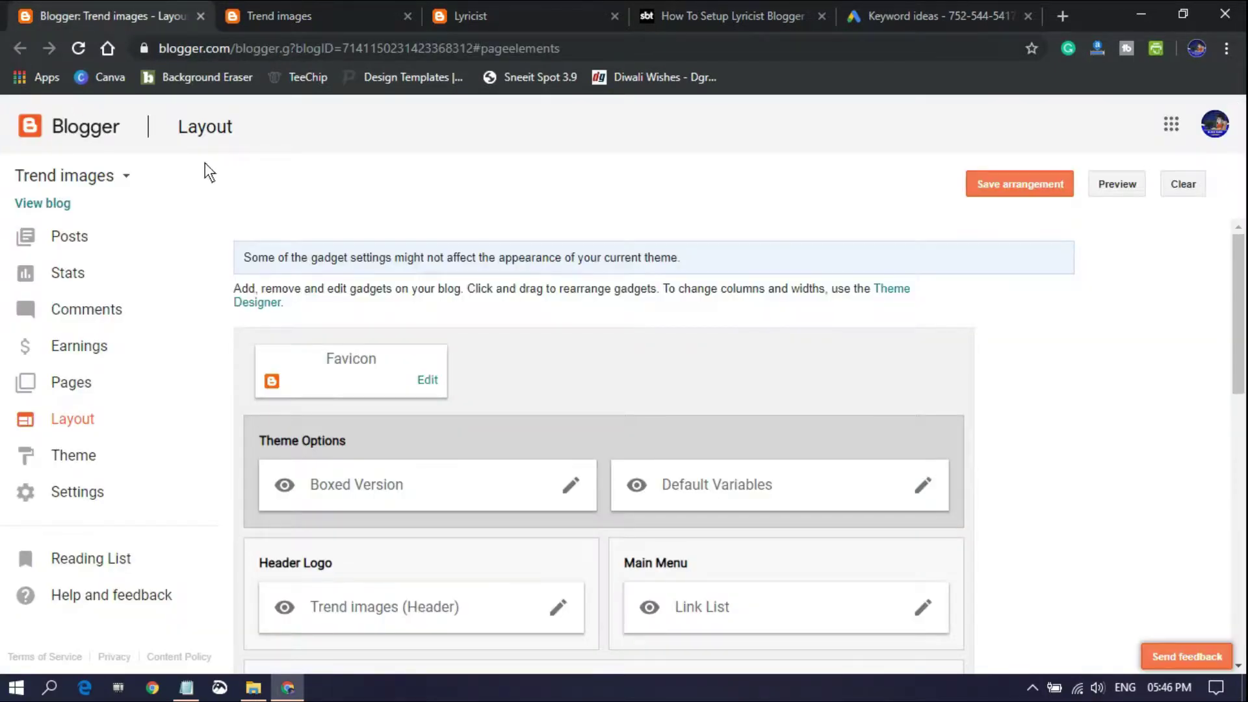
pyautogui.click(99, 455)
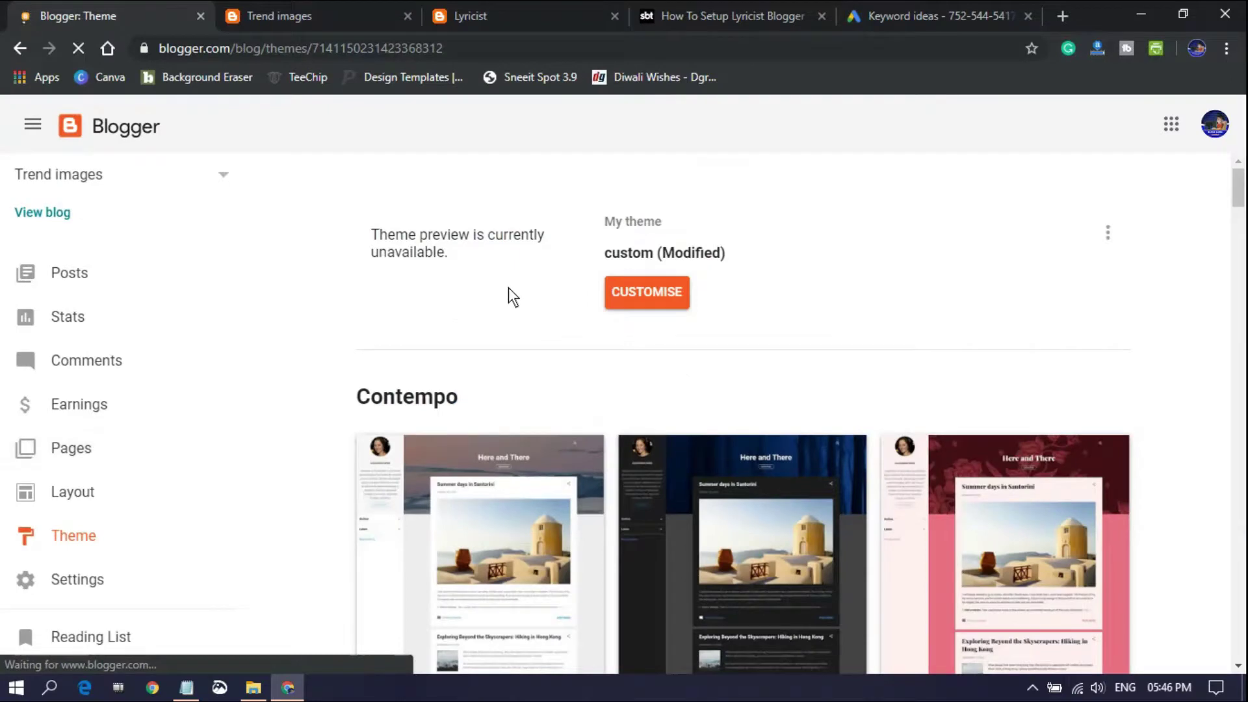
pyautogui.rightClick(649, 292)
pyautogui.click(619, 295)
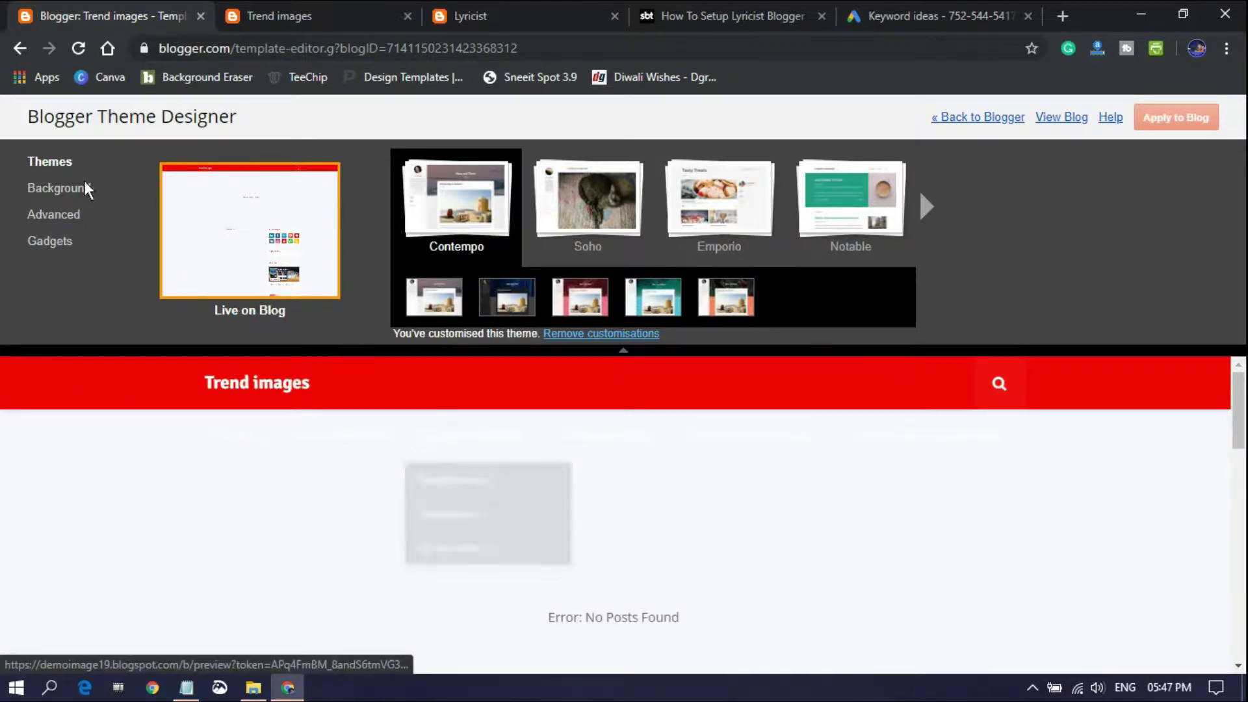
# Set the Menu Color in the advanced theme colours to black (#000000) and apply the change to the blog.
pyautogui.click(57, 220)
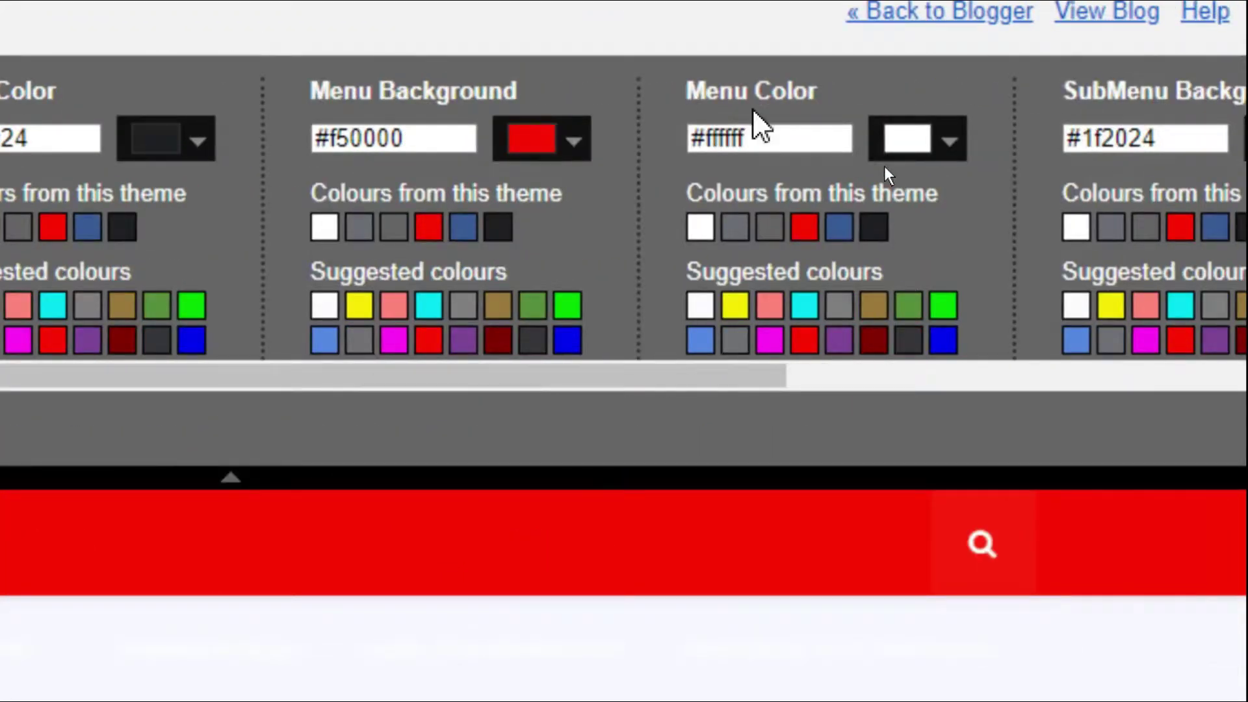
pyautogui.click(928, 133)
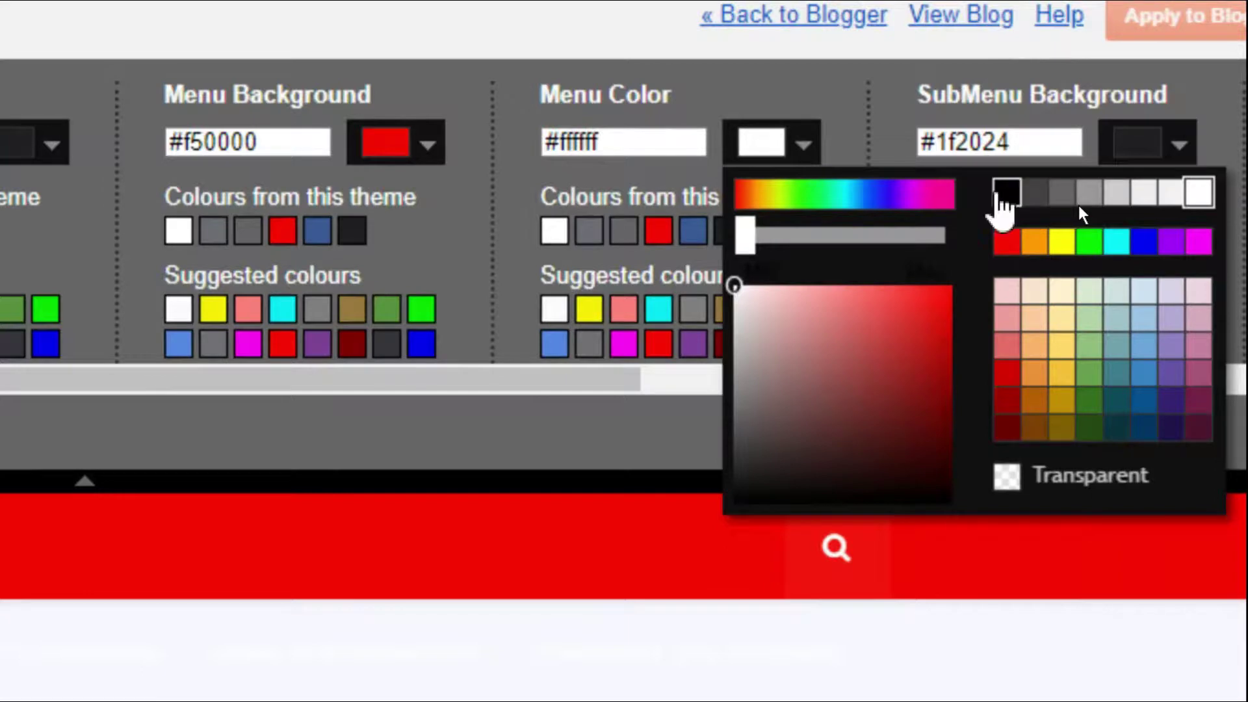
pyautogui.click(996, 194)
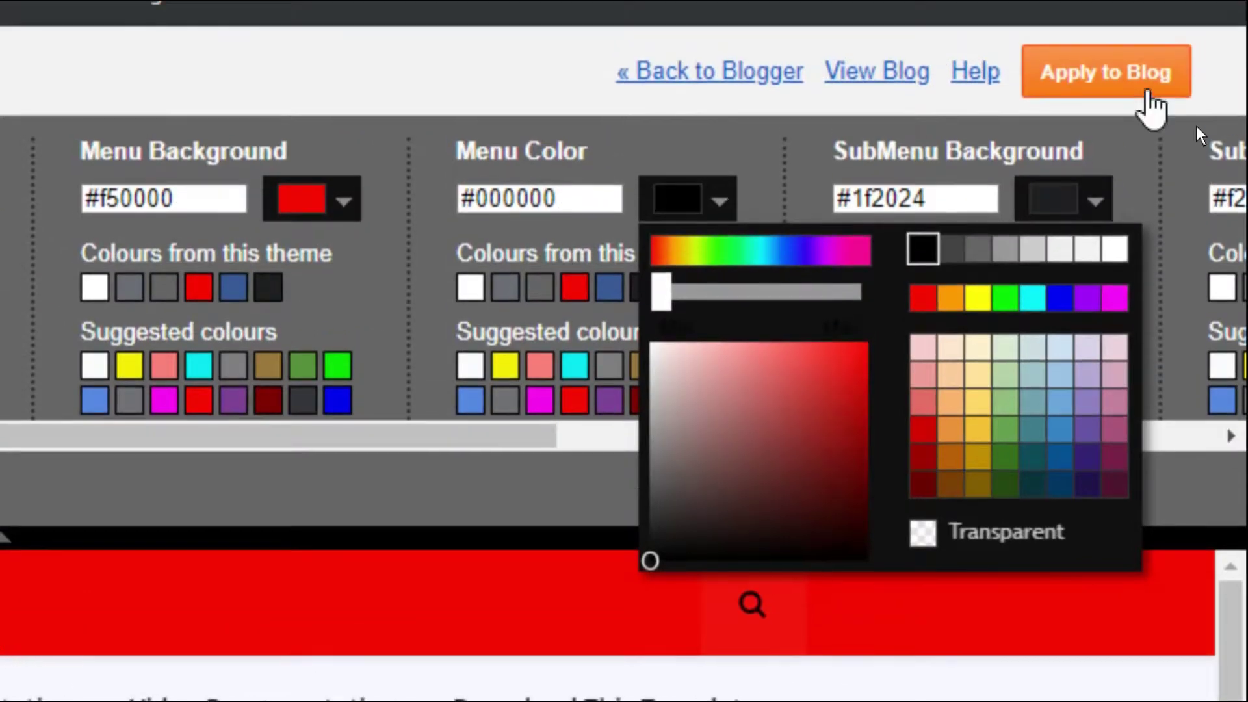
pyautogui.click(1145, 34)
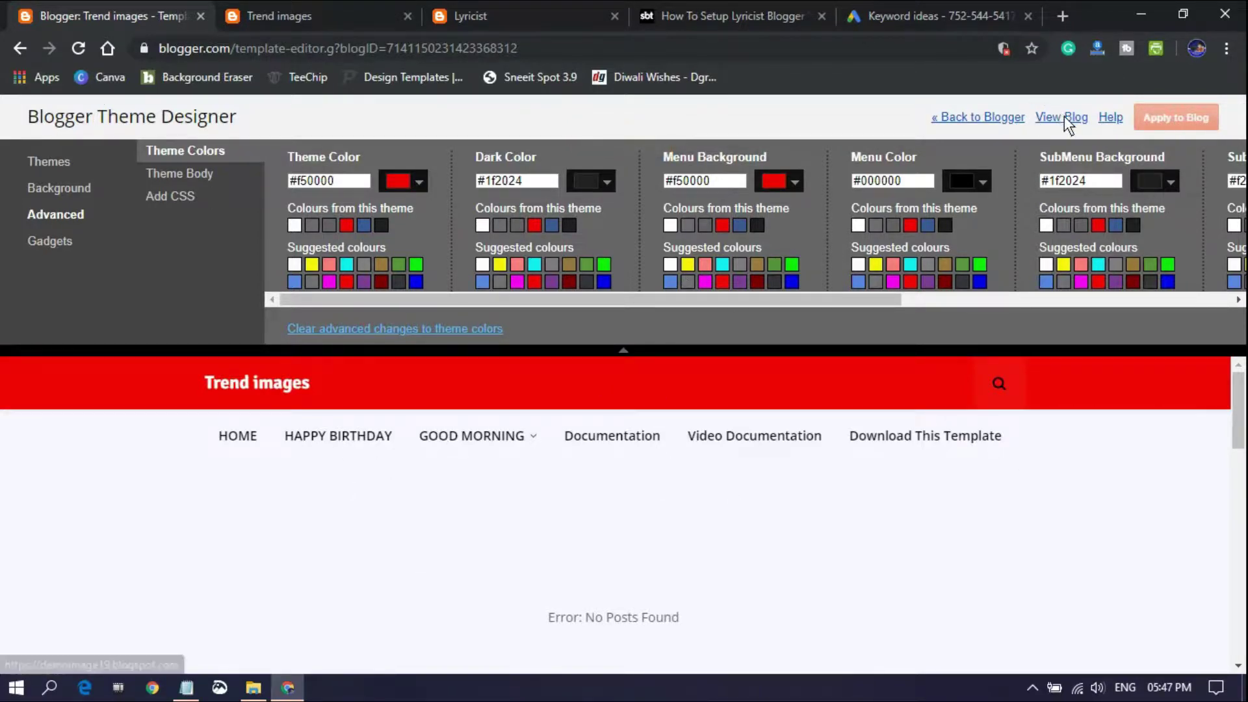
# Leave the theme designer for the blog's layout, then reload the live Trend images site and review its header menu.
pyautogui.click(981, 120)
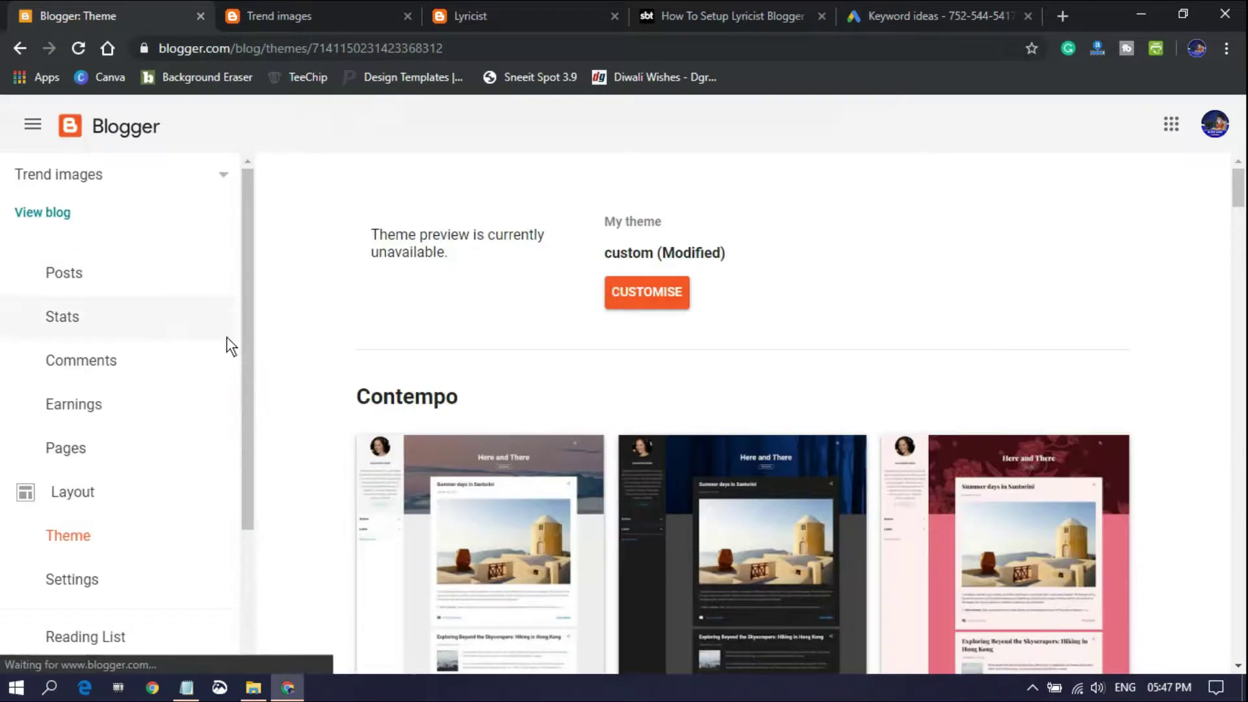
pyautogui.click(79, 488)
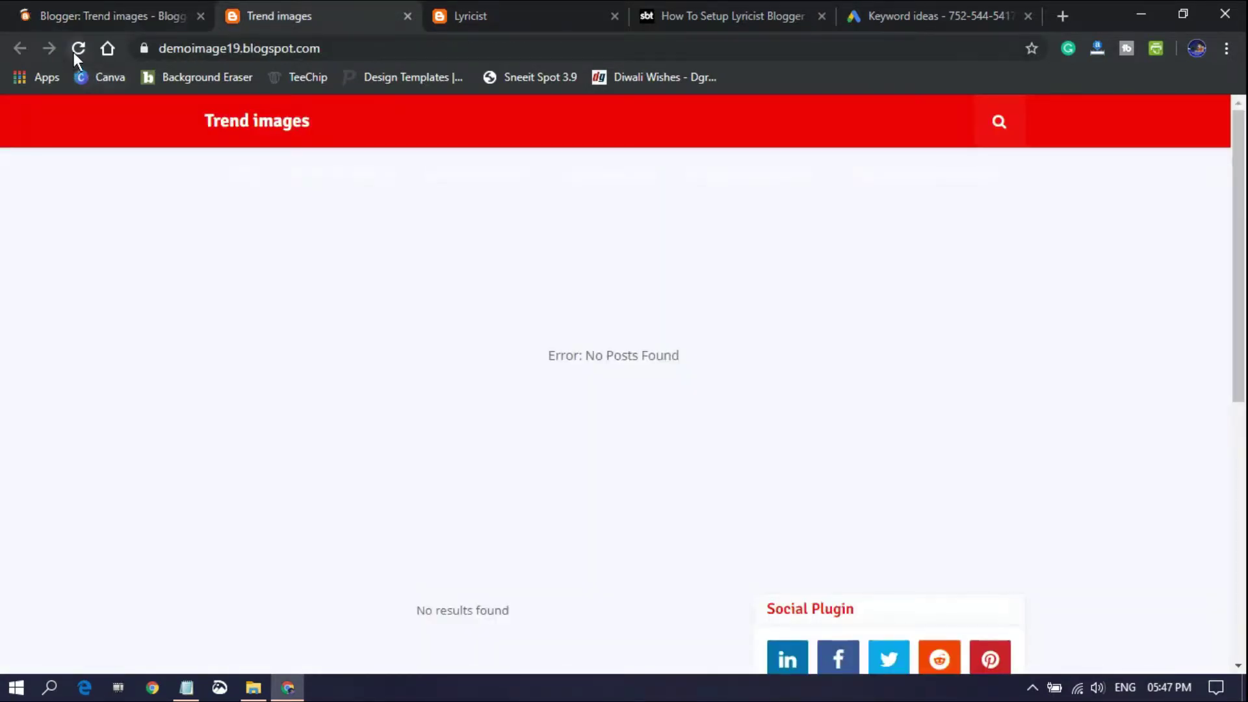
pyautogui.click(75, 50)
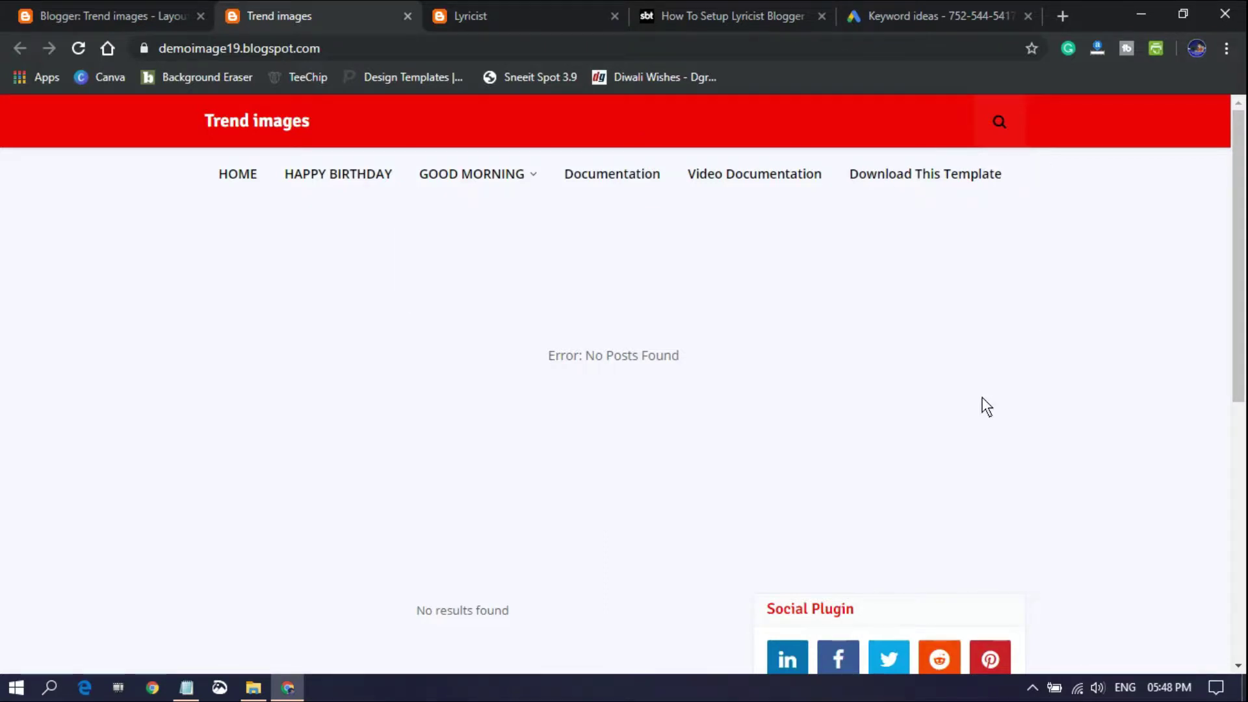
pyautogui.scroll(-3, 982, 390)
pyautogui.scroll(3, 834, 358)
# Return to the blog's layout, open the Hot Posts HTML/JavaScript gadget for editing and select the word Songs in its content.
pyautogui.hotkey('ctrl', 'shift', 'Tab')
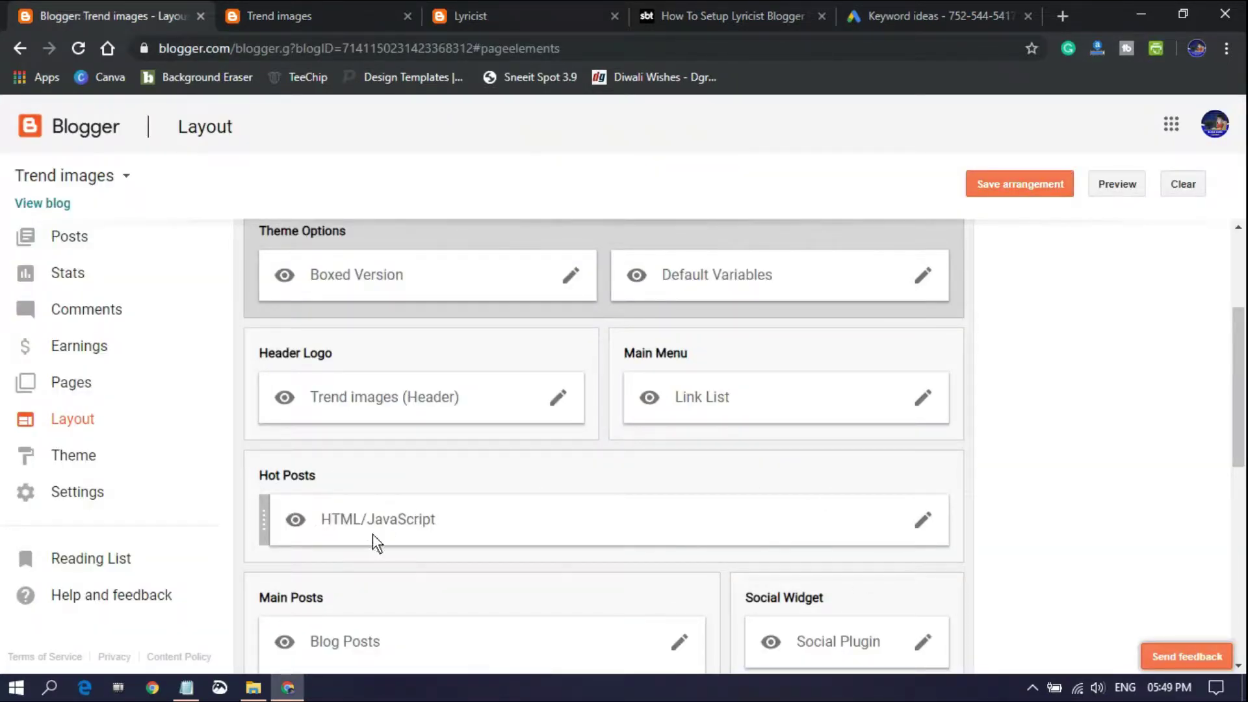
pyautogui.click(924, 520)
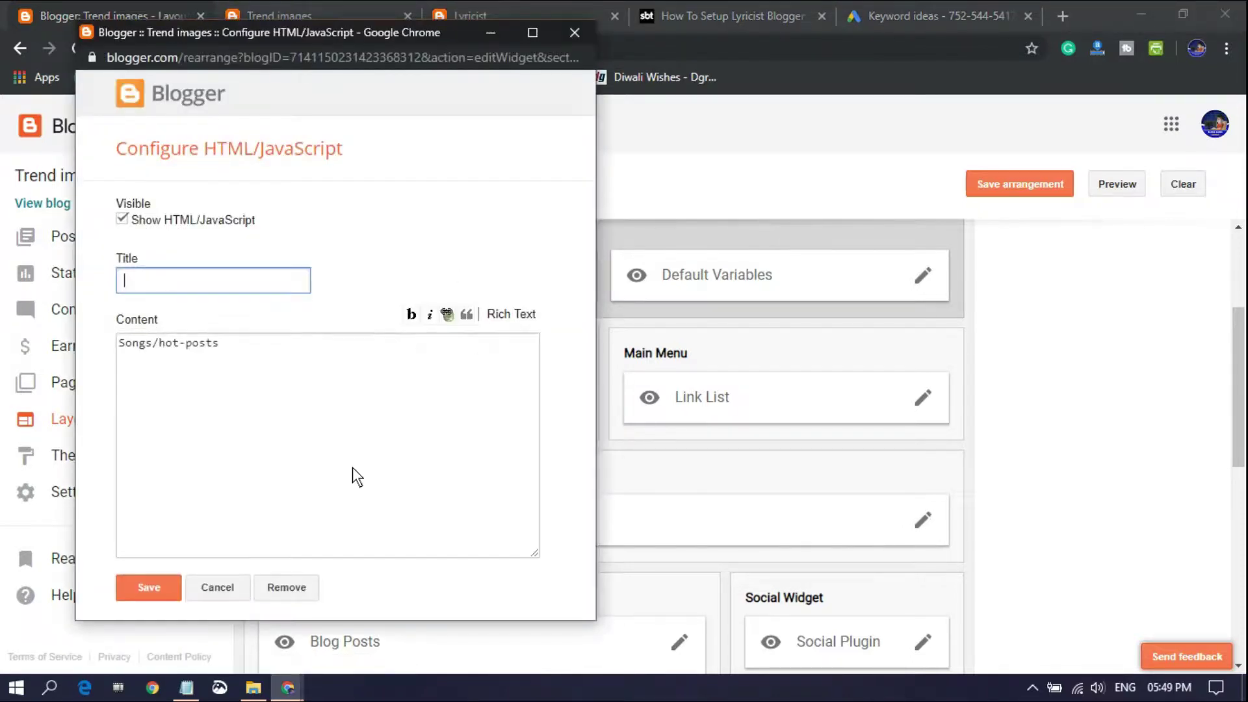
pyautogui.doubleClick(151, 345)
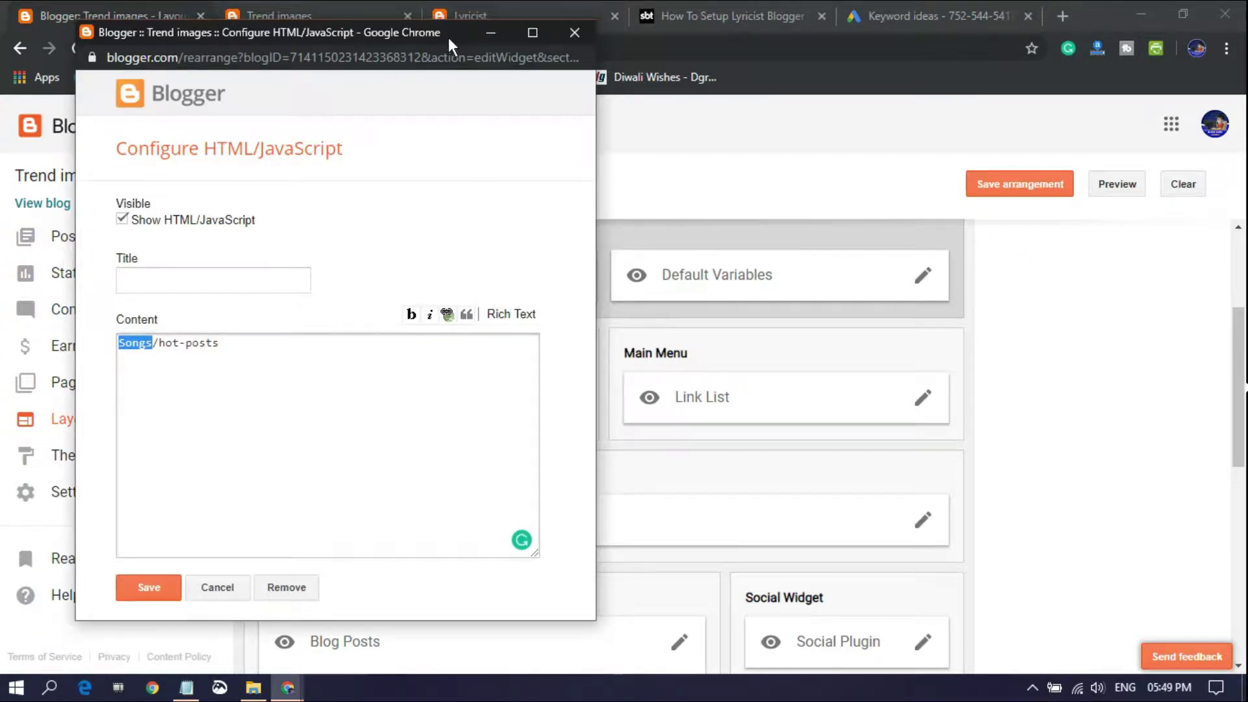
pyautogui.moveTo(447, 35); pyautogui.dragTo(446, 60)
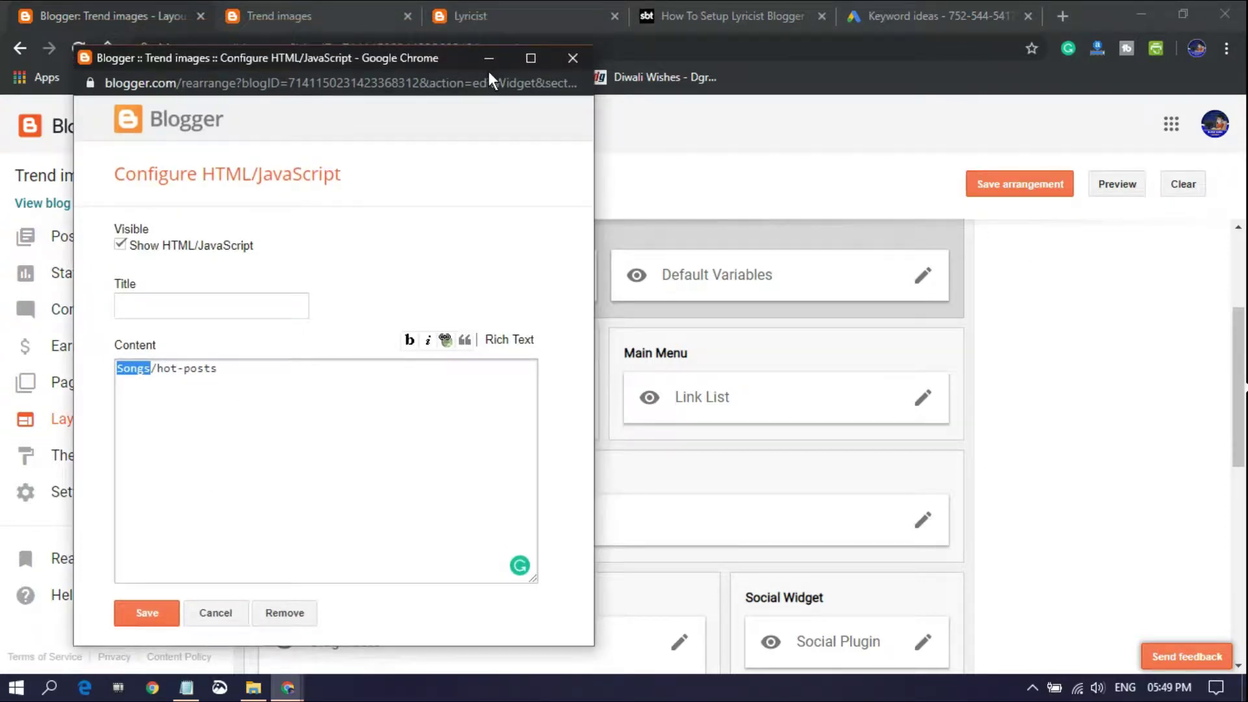
# Examine the Lyricist demo site's featured posts, post grid and sidebar widgets.
pyautogui.click(474, 9)
pyautogui.scroll(-3, 468, 455)
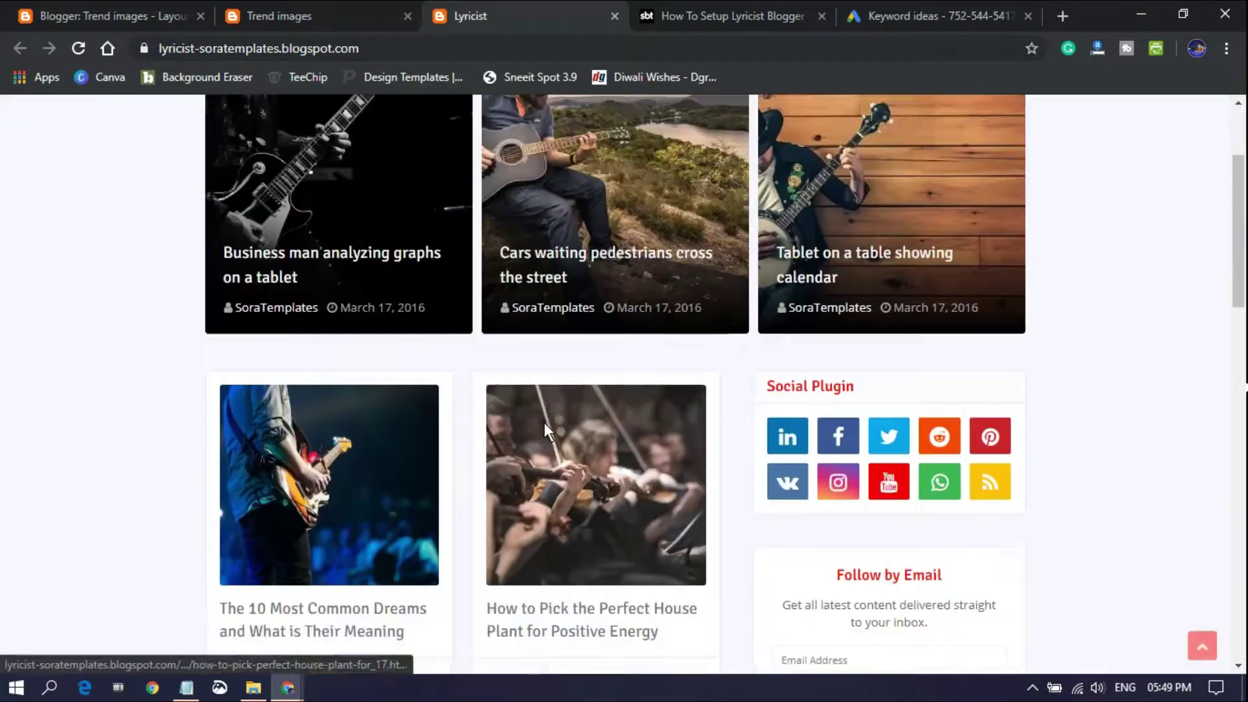
pyautogui.scroll(2, 544, 422)
pyautogui.scroll(-1, 570, 587)
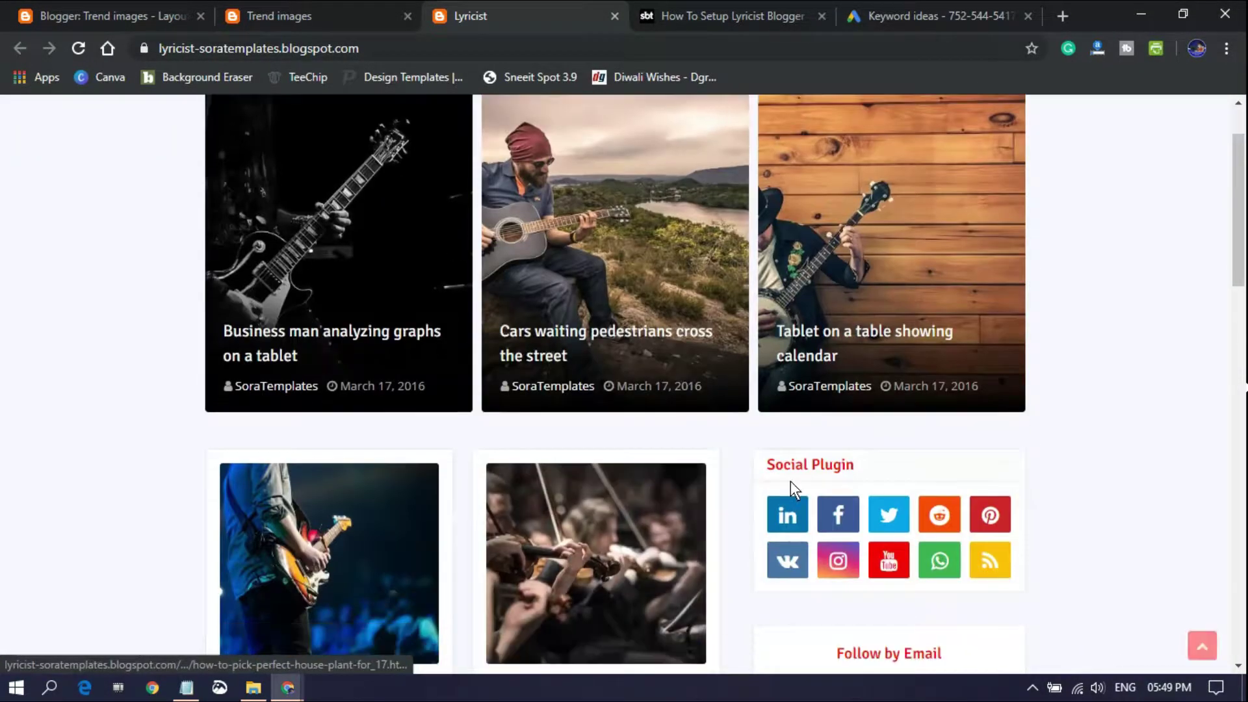
pyautogui.scroll(-4, 871, 579)
pyautogui.scroll(3, 1001, 661)
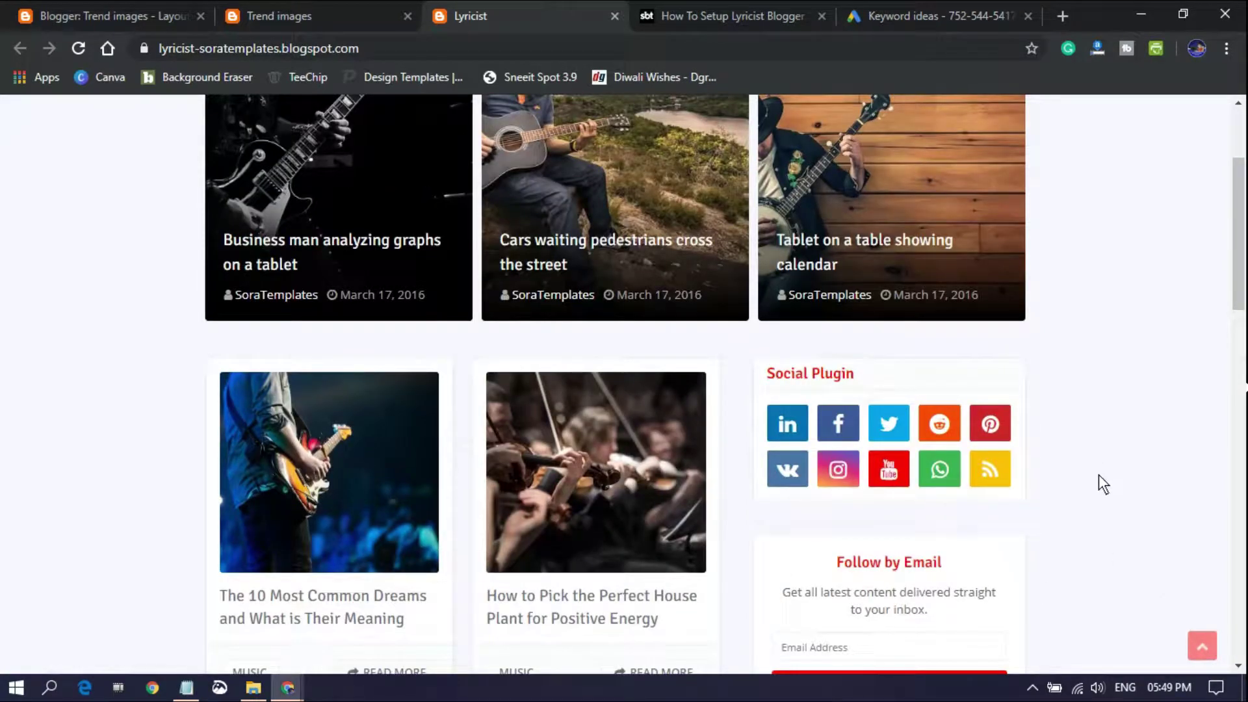
pyautogui.scroll(-5, 260, 429)
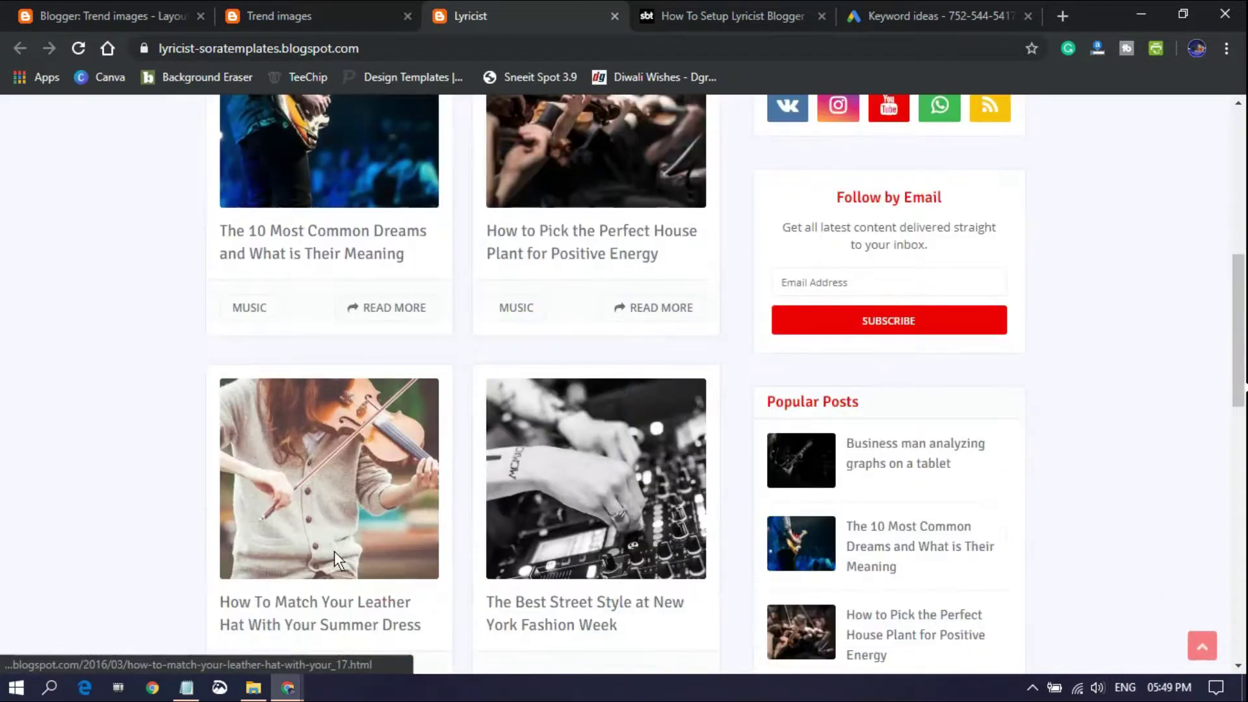
pyautogui.scroll(2, 560, 576)
pyautogui.scroll(6, 555, 566)
# Replace Songs with good-morning in the Hot Posts gadget so its content reads good-morning/hot-posts, and save the gadget.
pyautogui.hotkey('alt', 'Tab')
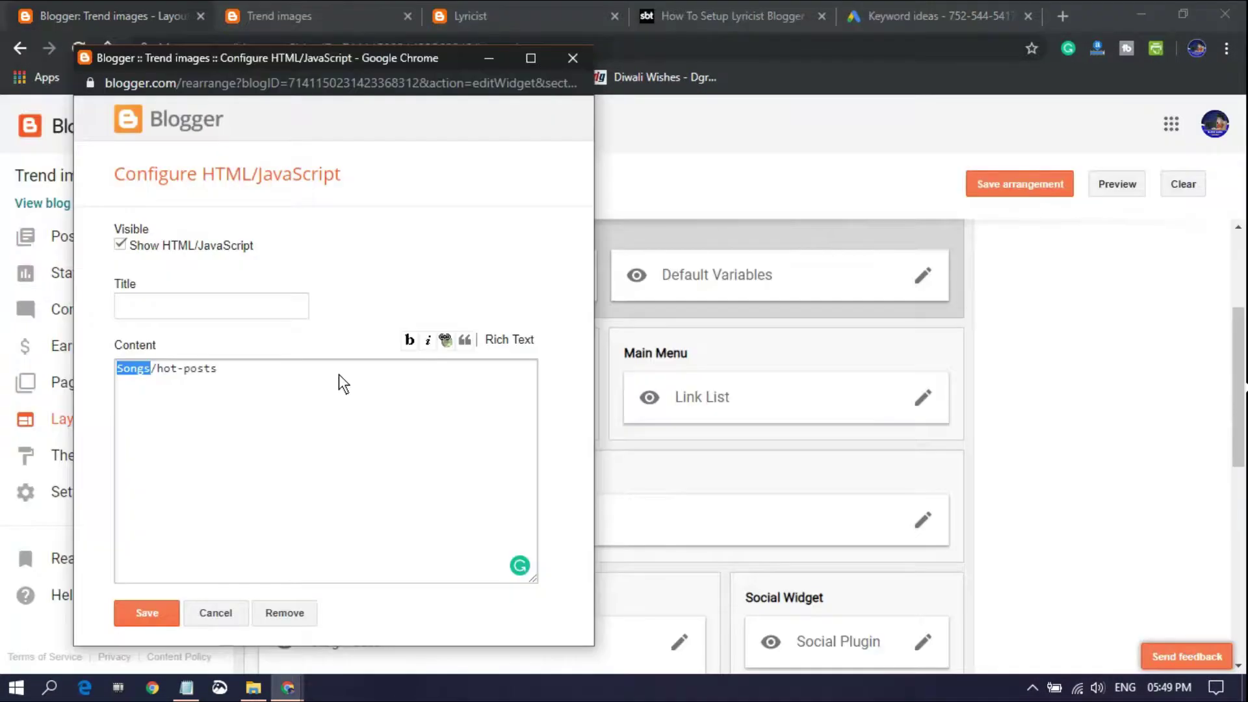
pyautogui.write('GOOD-MO')
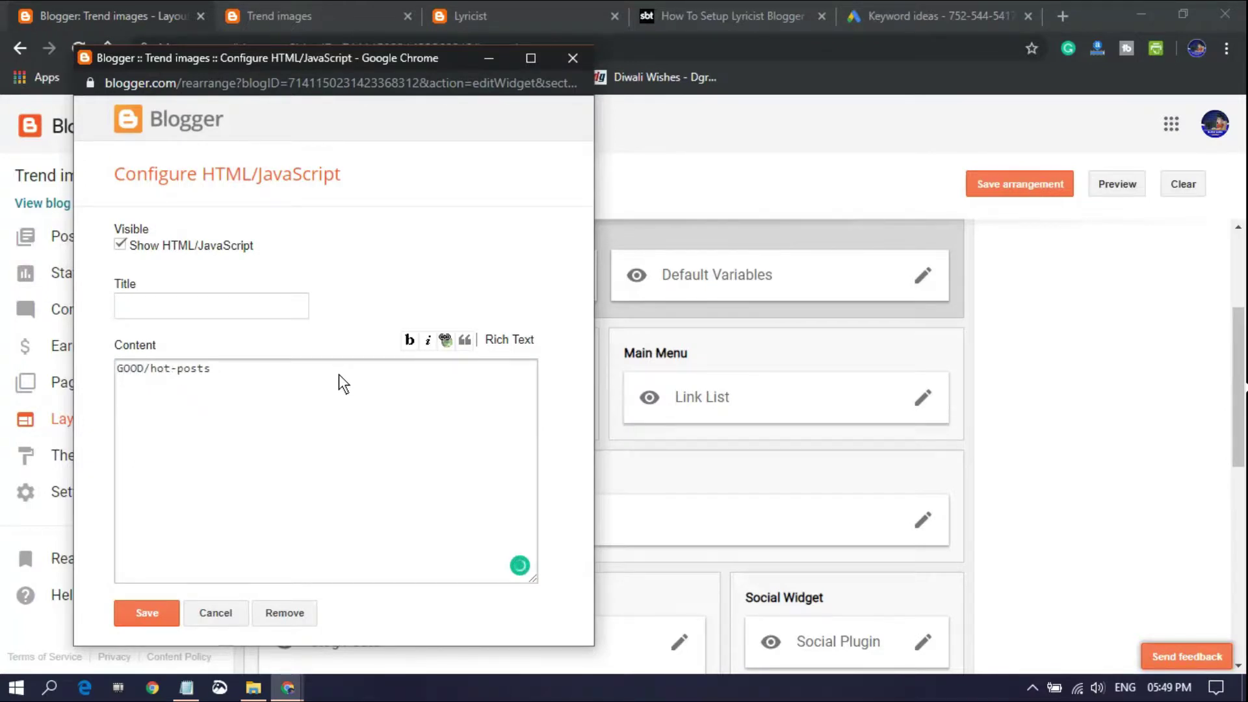
pyautogui.write('RNING')
pyautogui.moveTo(197, 370); pyautogui.dragTo(124, 369)
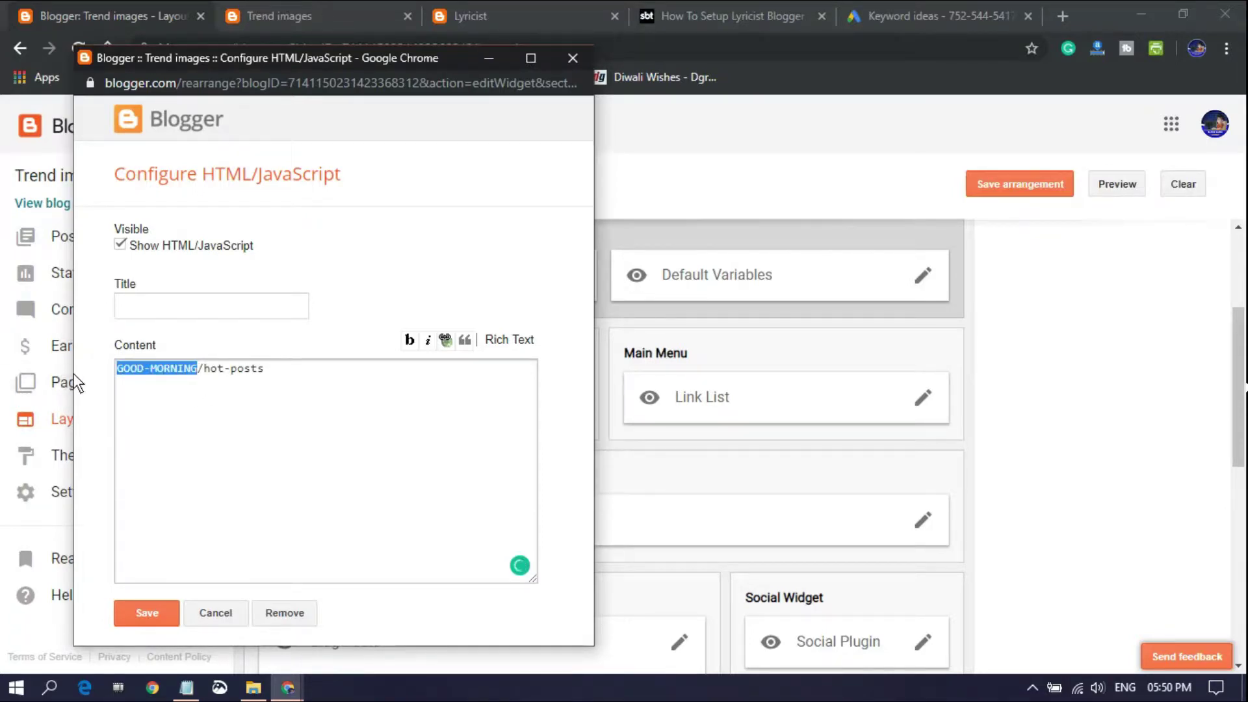
pyautogui.press('BackSpace')
pyautogui.write('good')
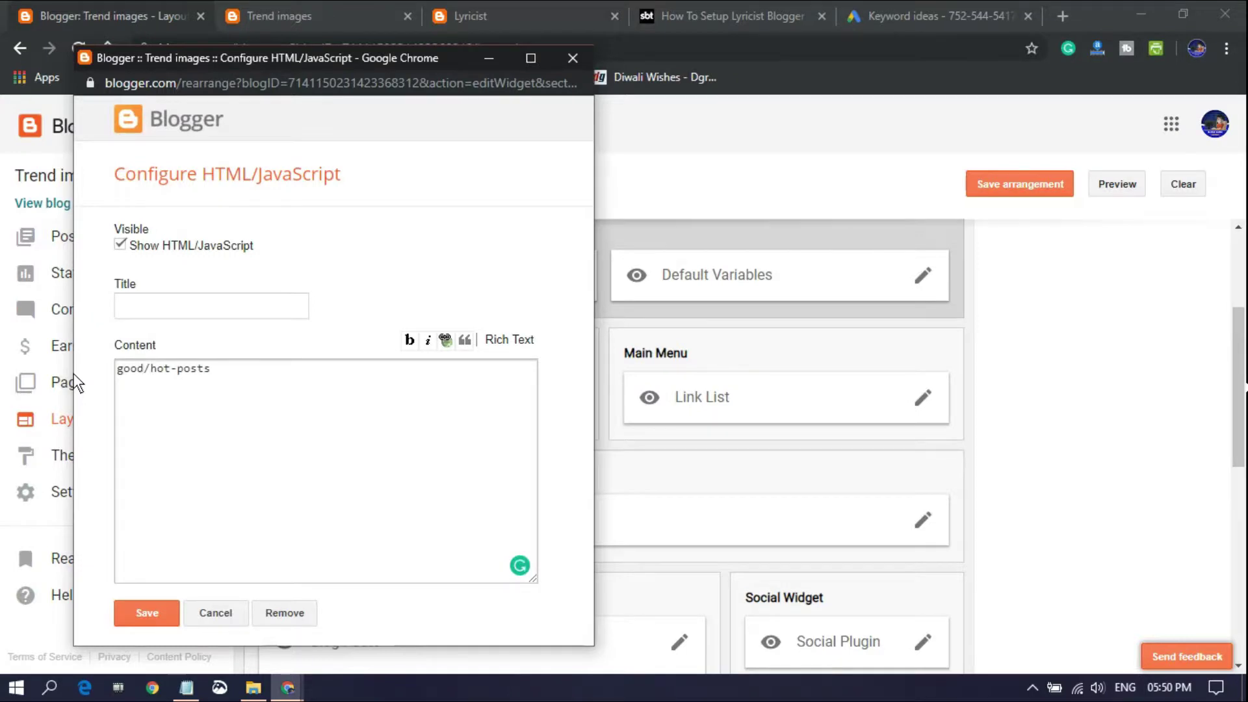
pyautogui.write('-morning')
pyautogui.click(165, 611)
# Look at the three featured posts at the head of the Lyricist demo site.
pyautogui.click(583, 4)
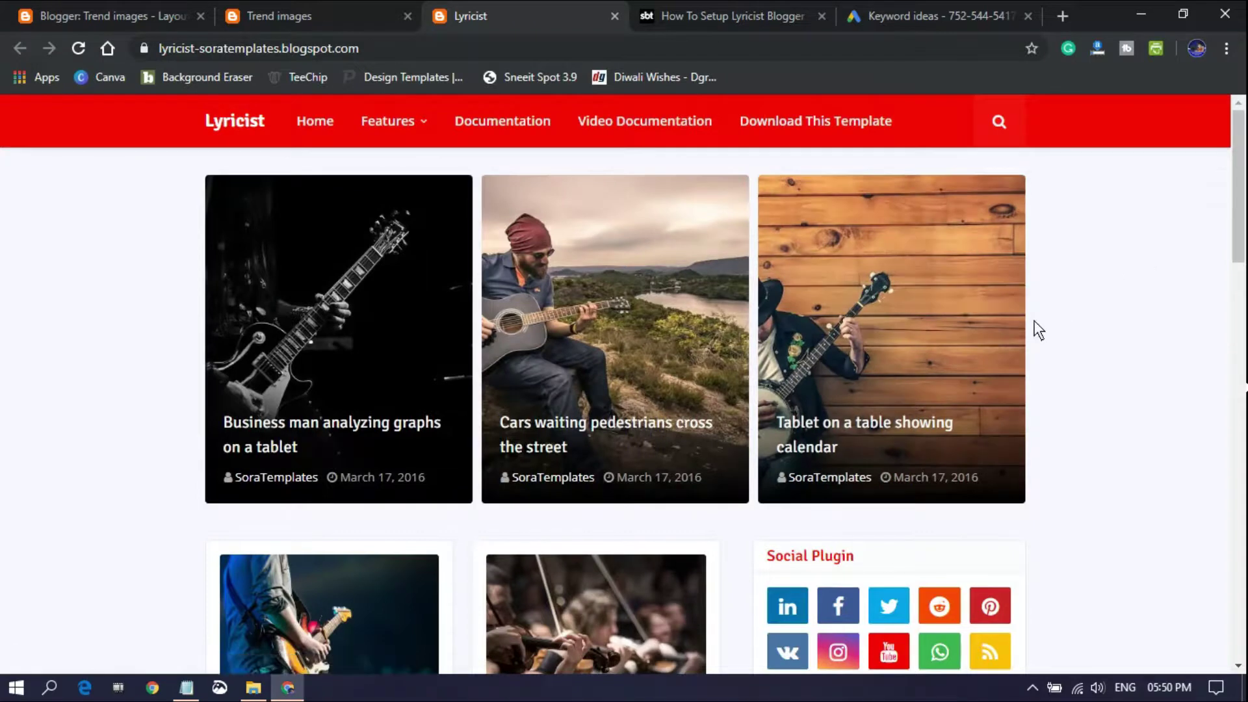
pyautogui.moveTo(195, 182); pyautogui.dragTo(293, 430)
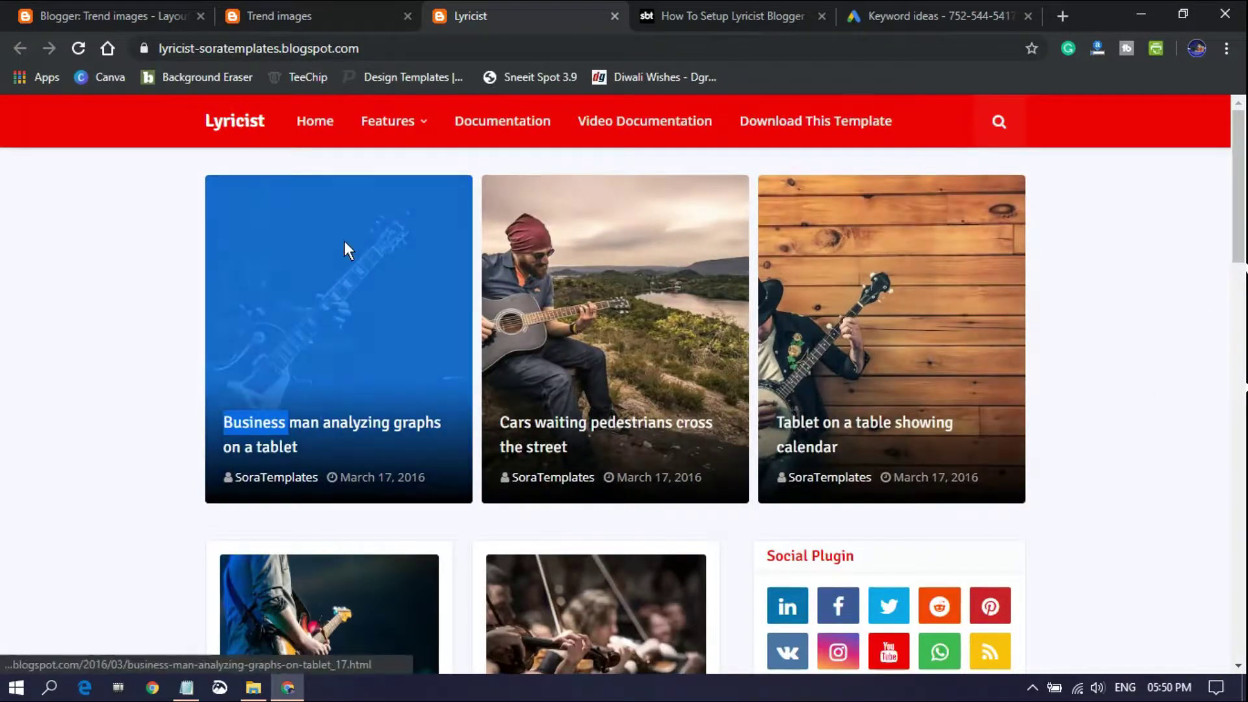
pyautogui.click(1150, 265)
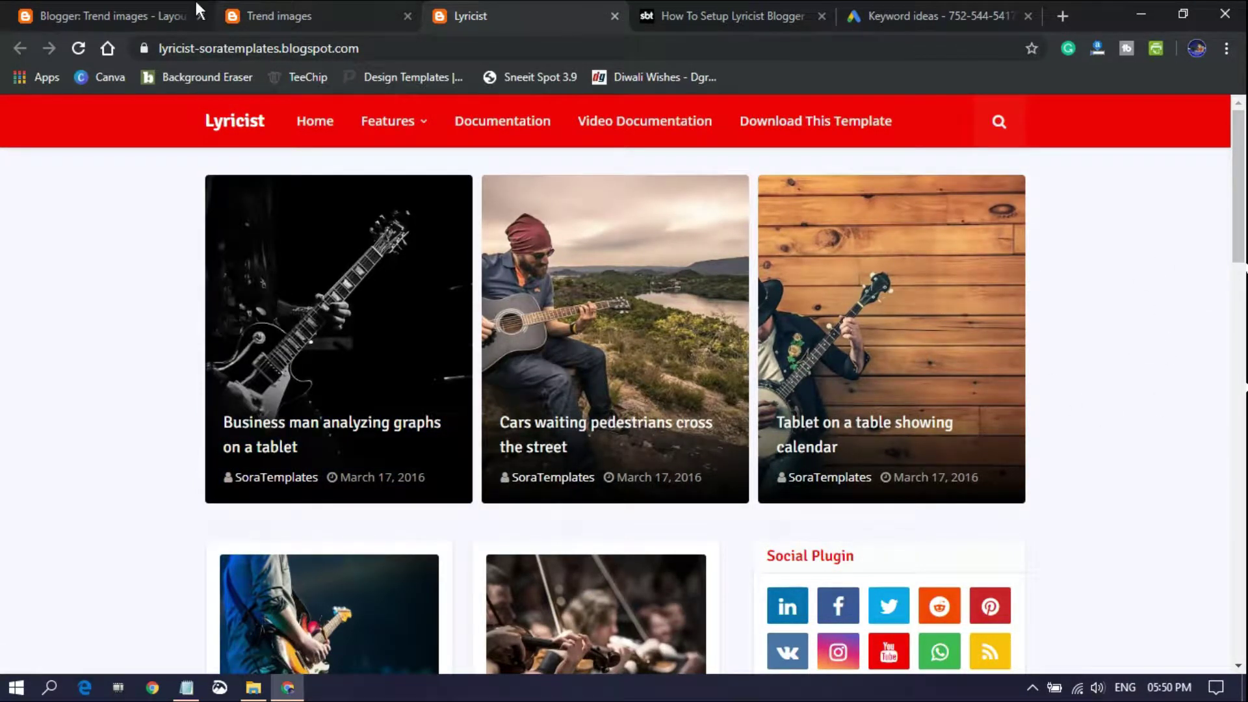
# Return to the blog's layout, reopen the Hot Posts gadget to check its label, then save the gadget and the layout arrangement.
pyautogui.click(9, 9)
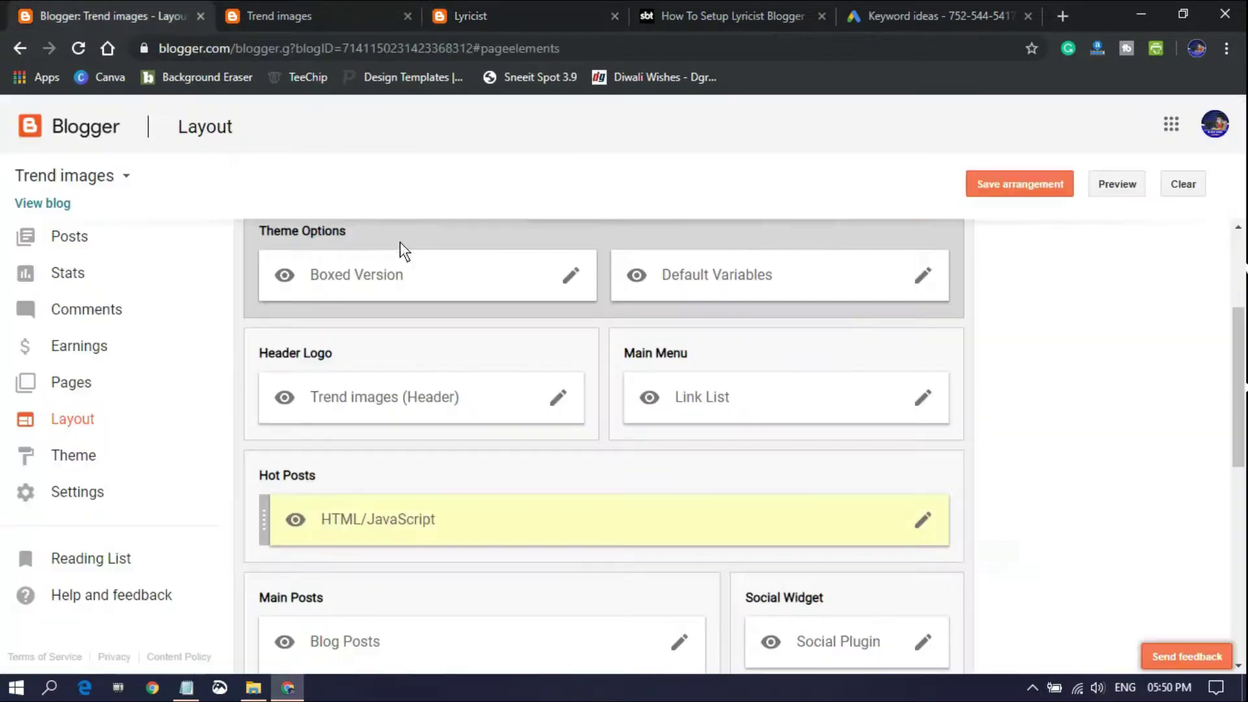
pyautogui.click(922, 519)
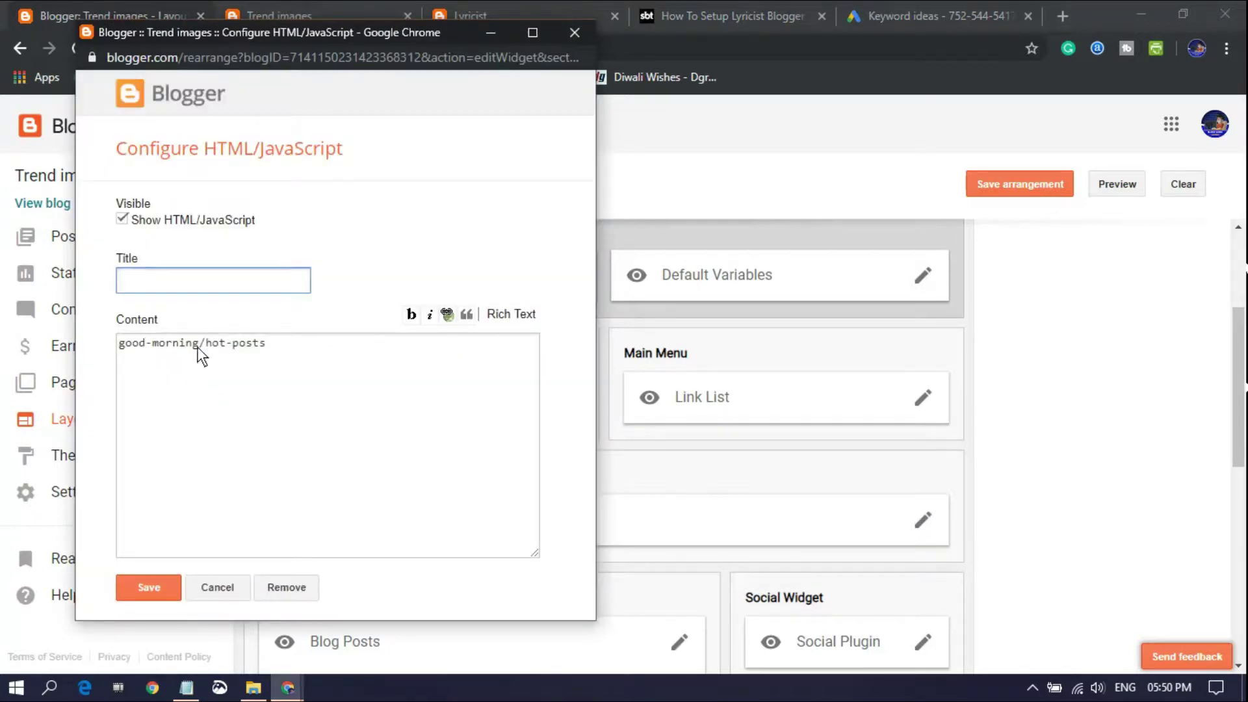
pyautogui.moveTo(198, 348); pyautogui.dragTo(52, 338)
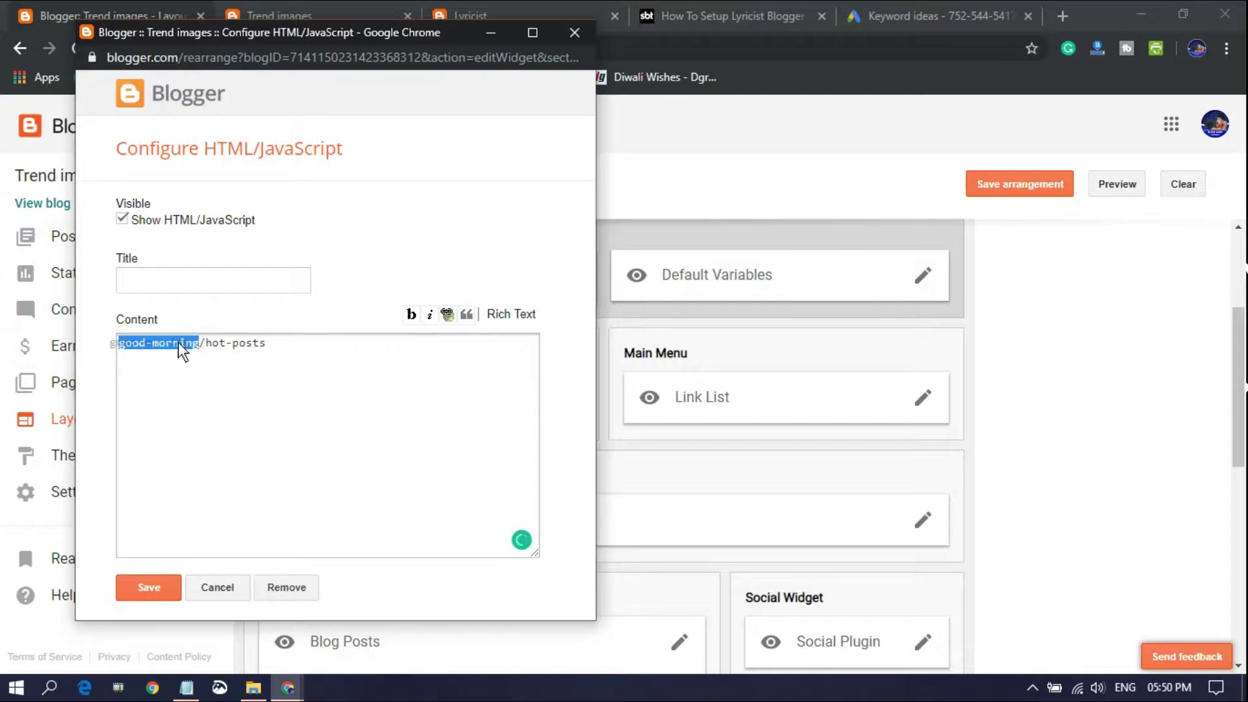
pyautogui.click(149, 587)
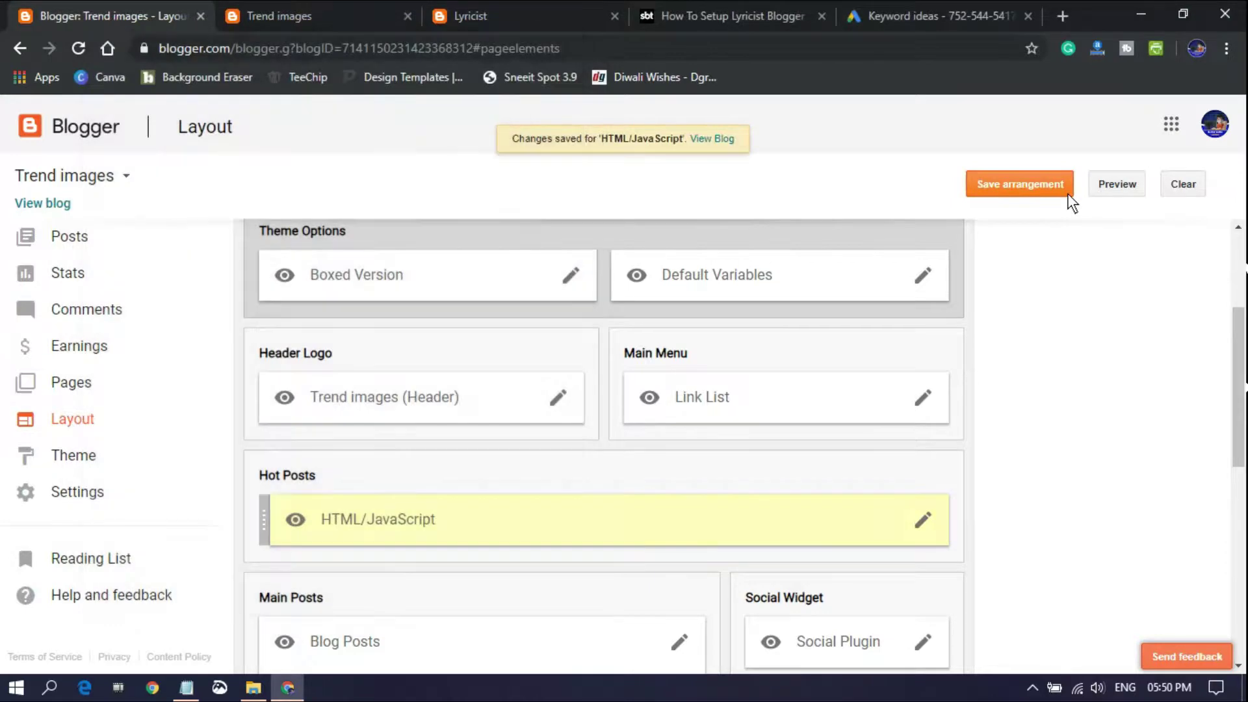
pyautogui.click(1065, 192)
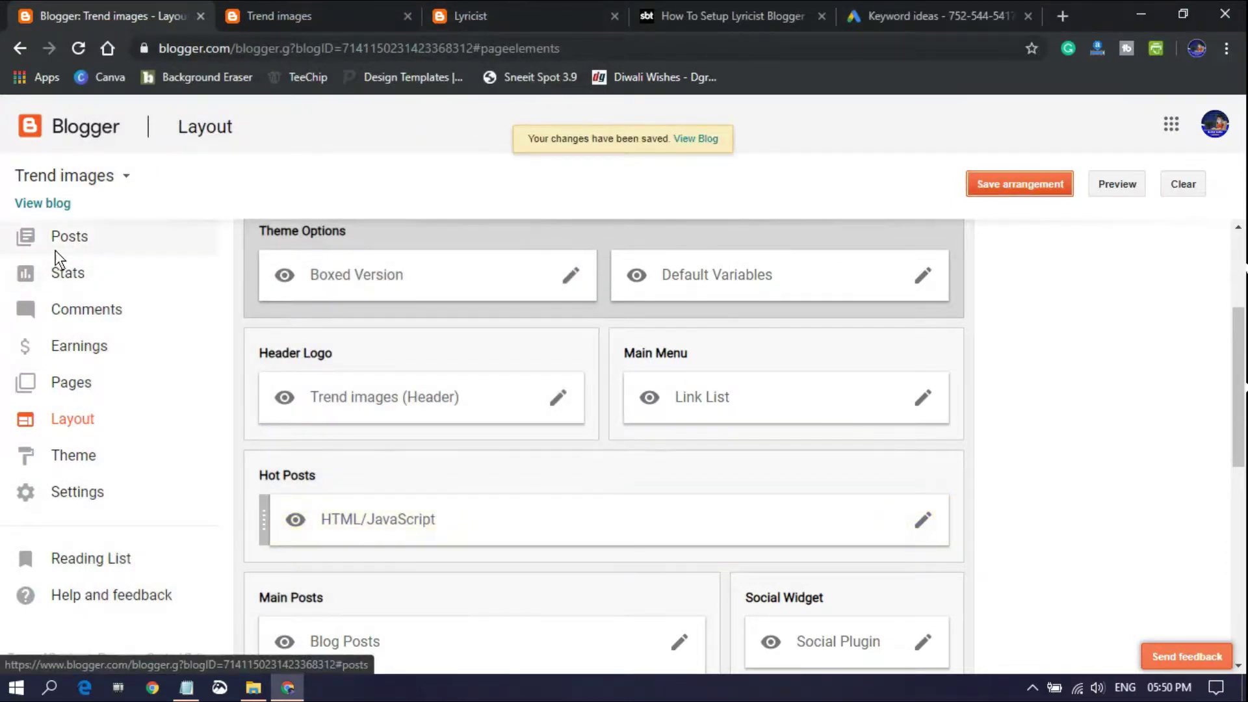
# Go to the blog's posts and inspect the Labels setting of a post in the editor.
pyautogui.click(127, 239)
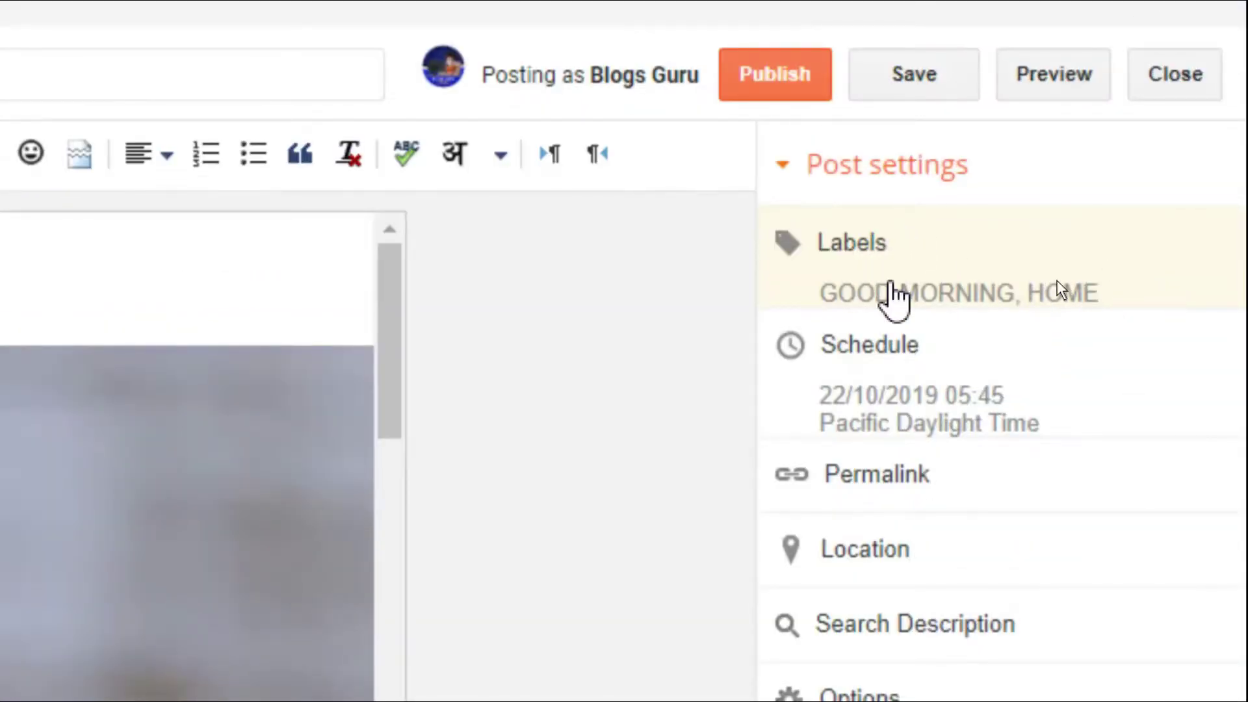
pyautogui.click(820, 257)
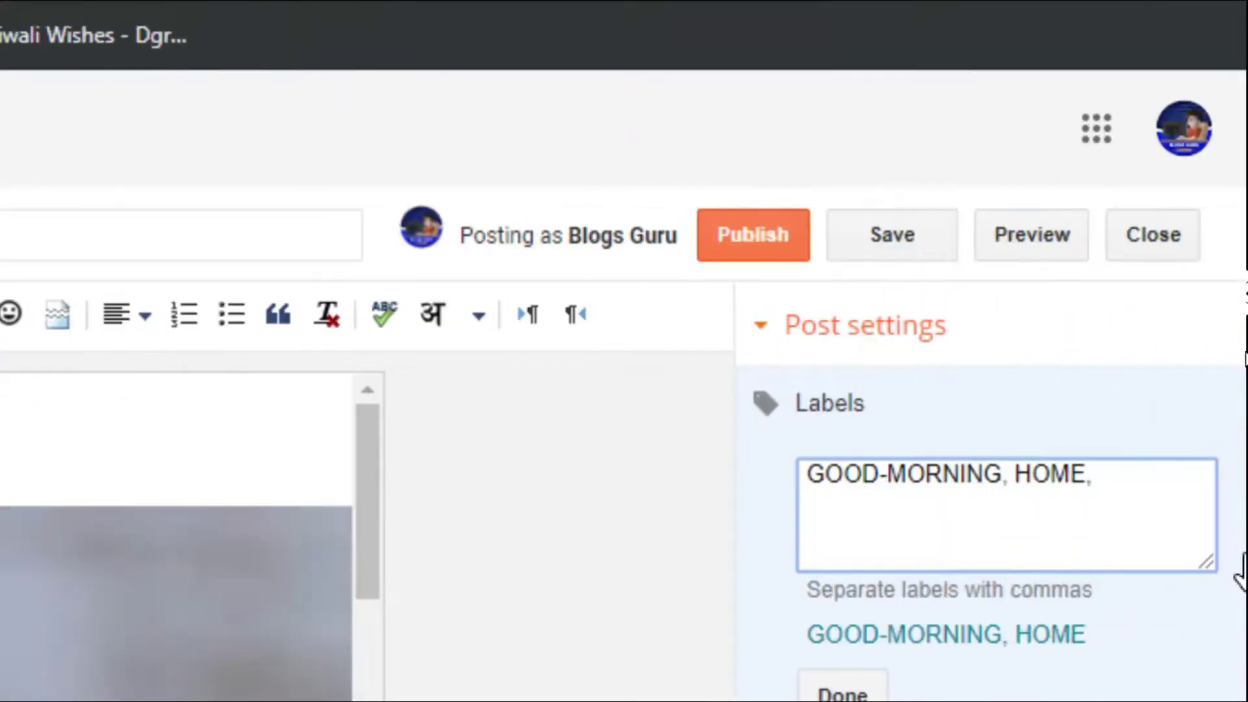
pyautogui.press('BackSpace')
pyautogui.press('BackSpace')
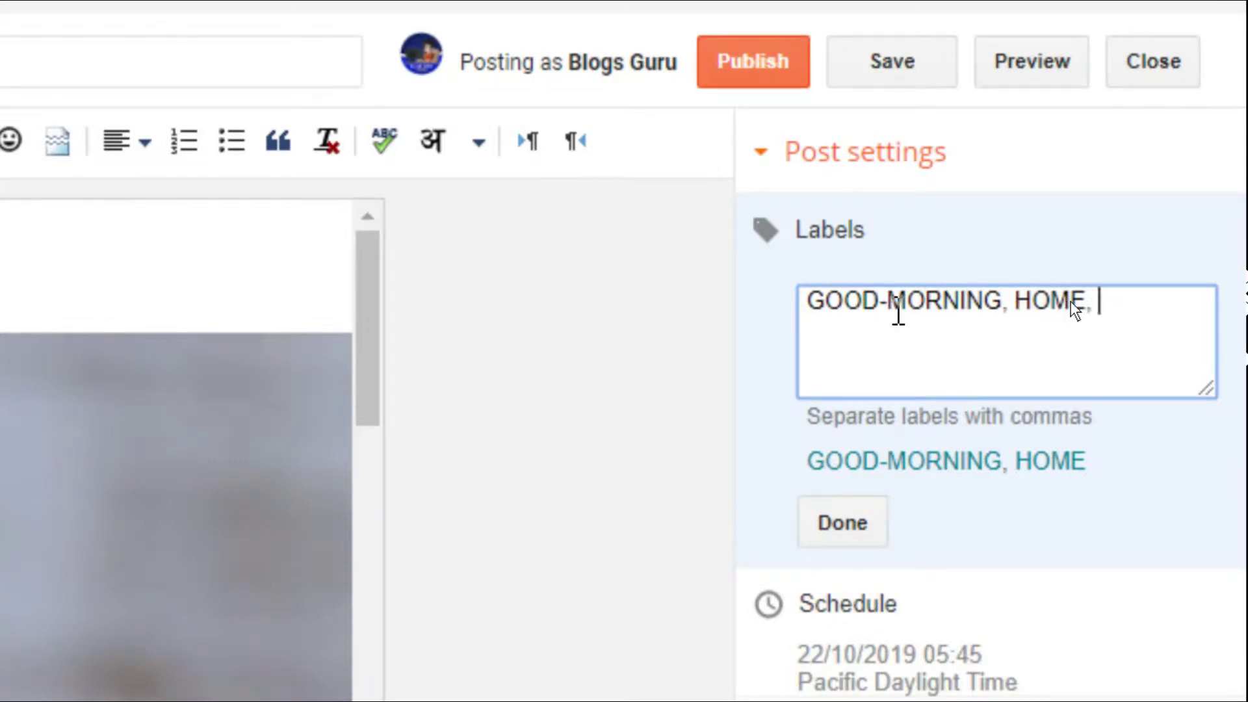
pyautogui.click(888, 302)
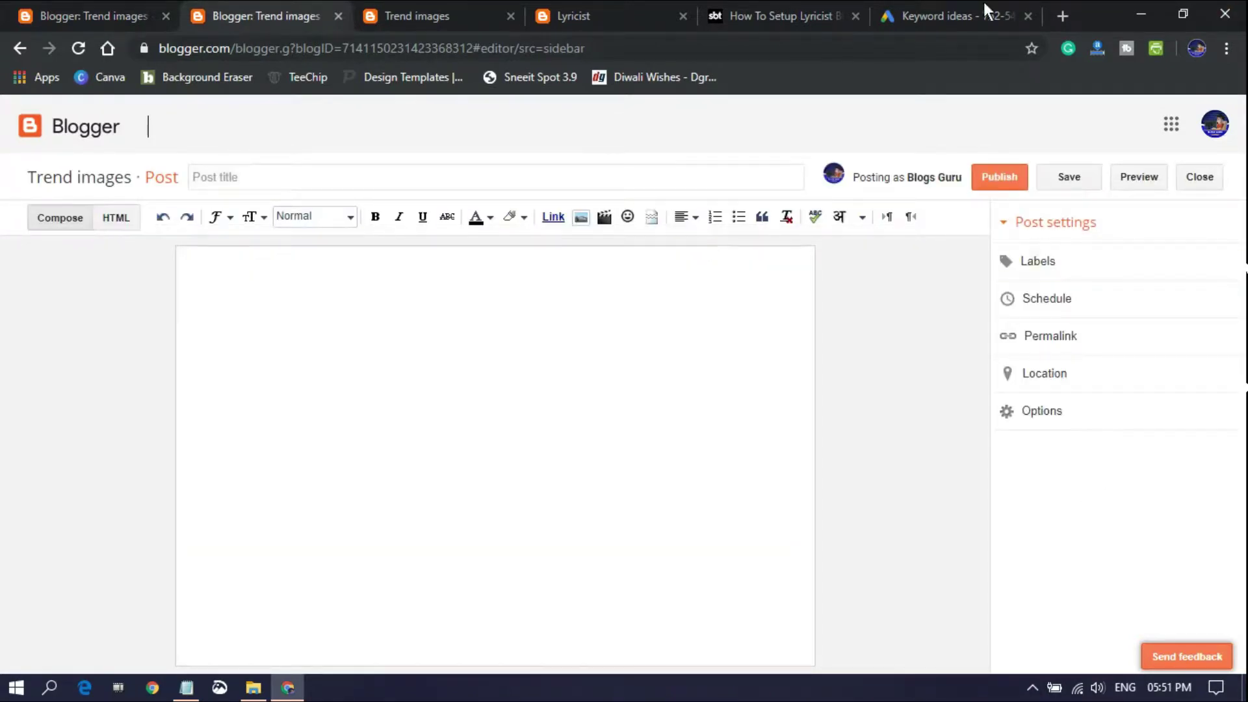
# Switch to the Google Ads keyword plan, widen the average monthly searches column and examine the keyword ideas for happy diwali hd images.
pyautogui.click(984, 2)
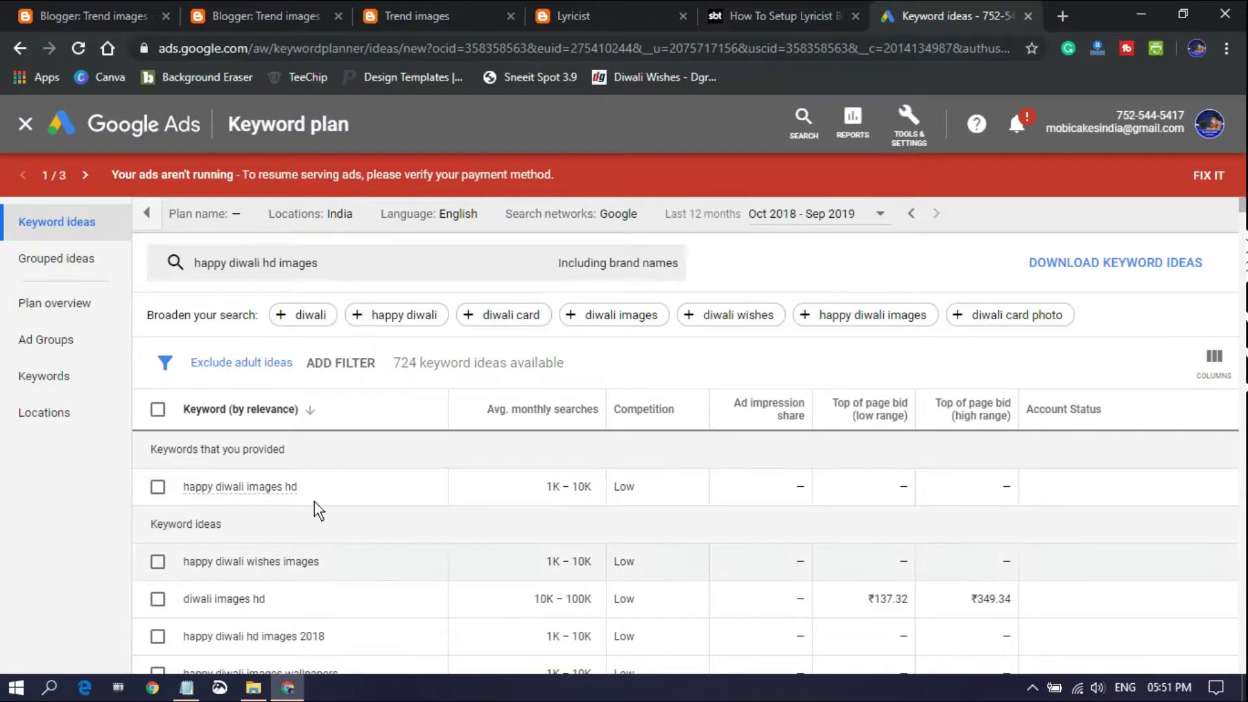
pyautogui.scroll(-1, 574, 525)
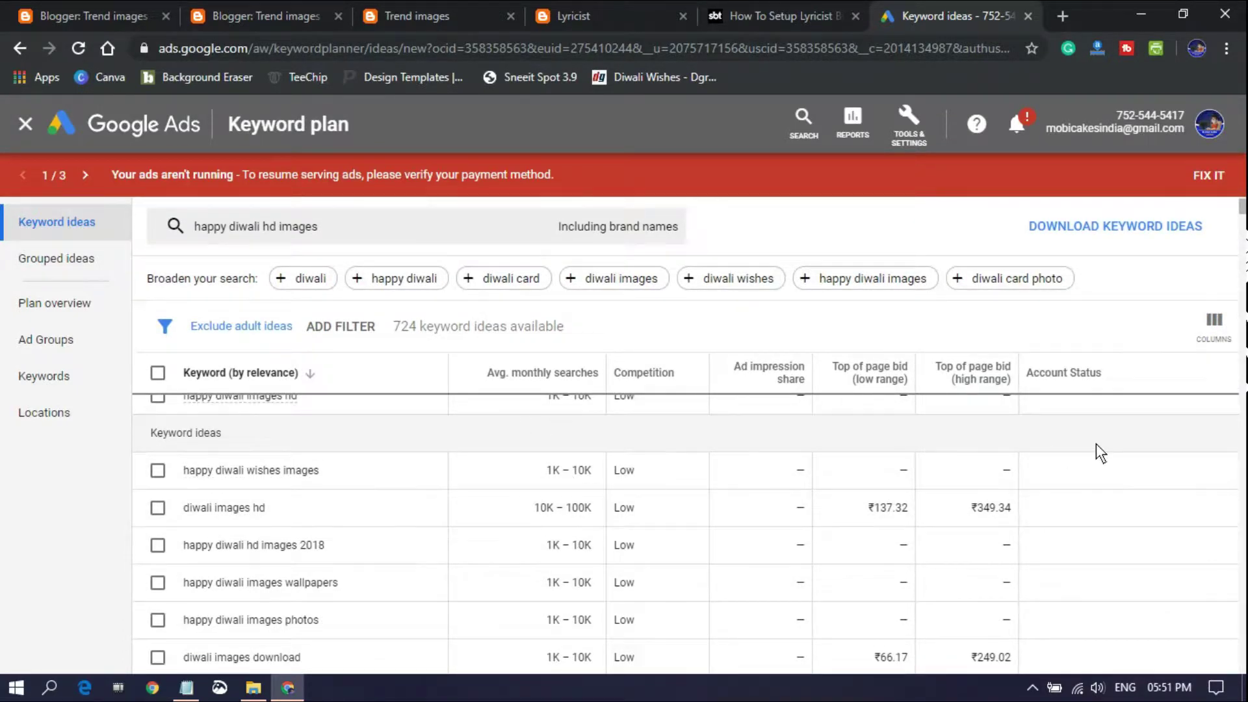
pyautogui.scroll(-1, 479, 459)
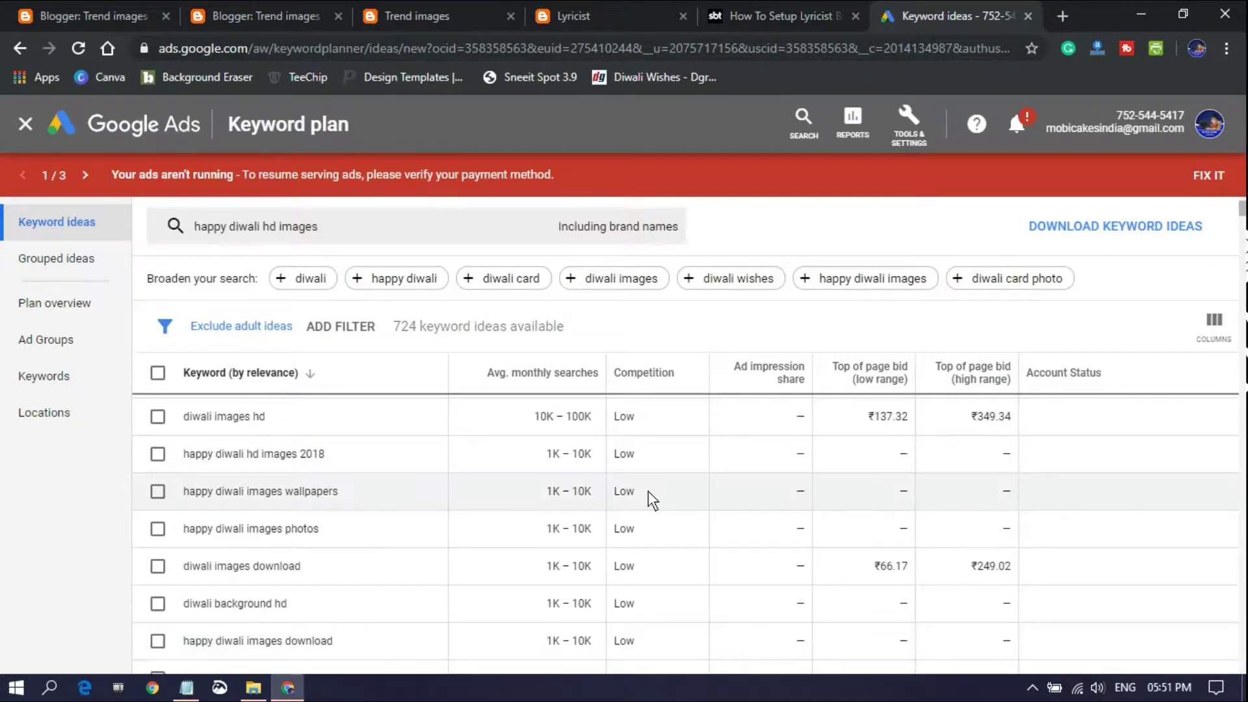
pyautogui.scroll(2, 606, 448)
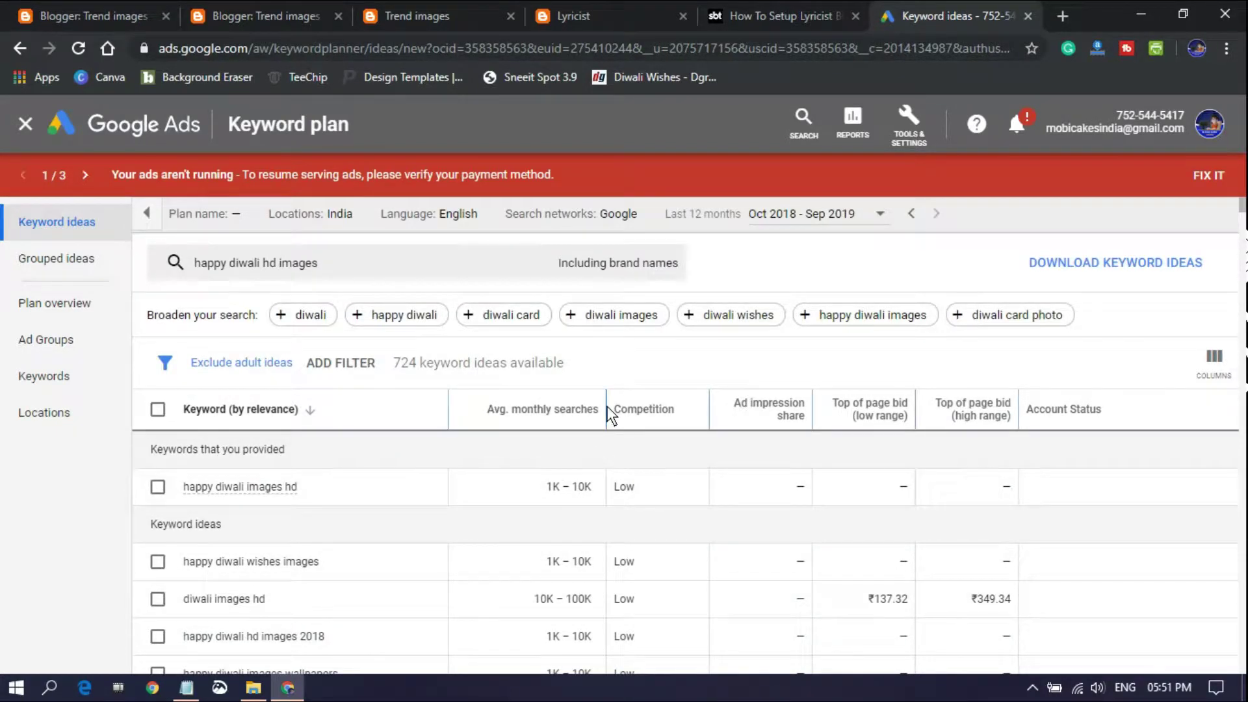
pyautogui.moveTo(607, 416); pyautogui.dragTo(653, 406)
pyautogui.scroll(-2, 661, 567)
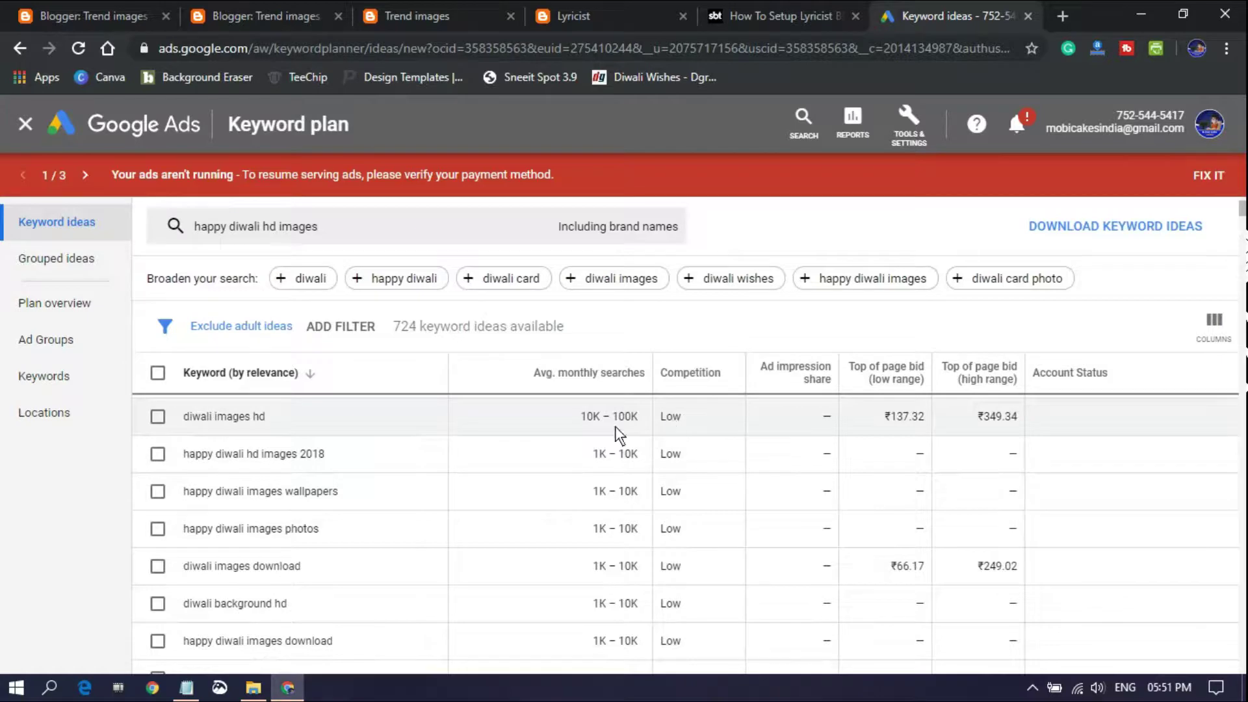
pyautogui.scroll(1, 598, 439)
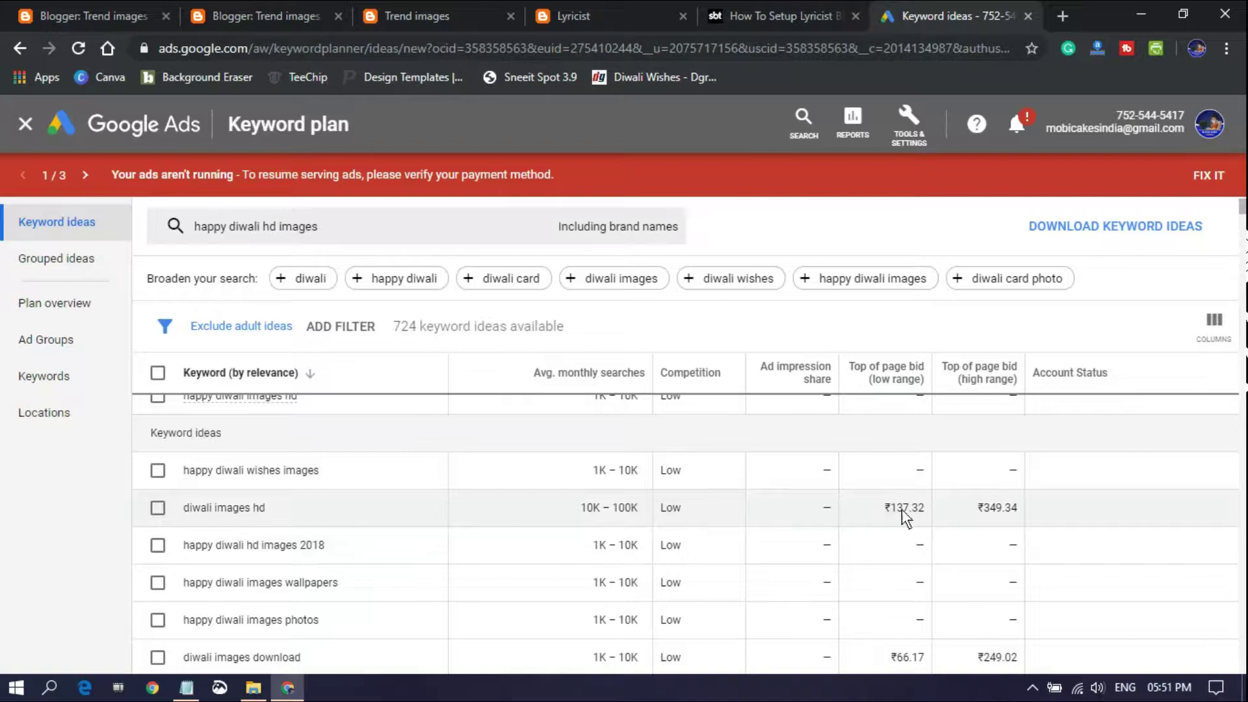
pyautogui.scroll(2, 597, 543)
pyautogui.scroll(-8, 597, 544)
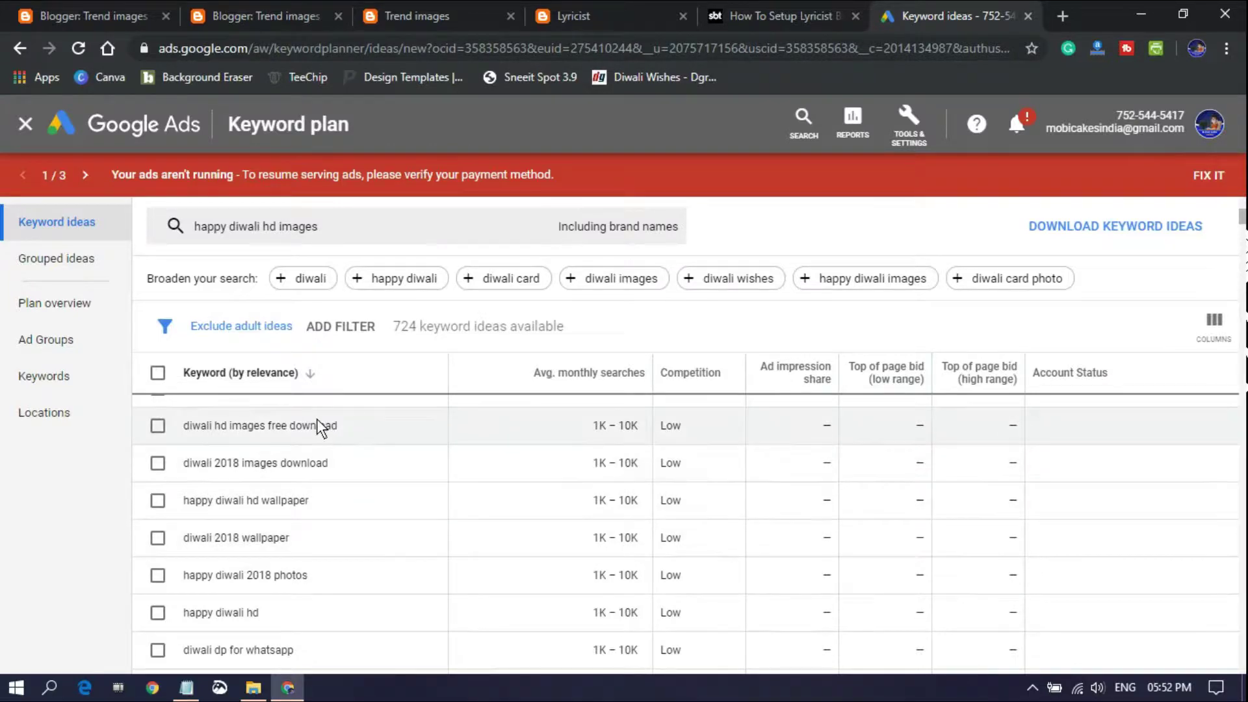
# Return to the blank Blogger post and title it happy diwali hd images.
pyautogui.hotkey('ctrl', '4')
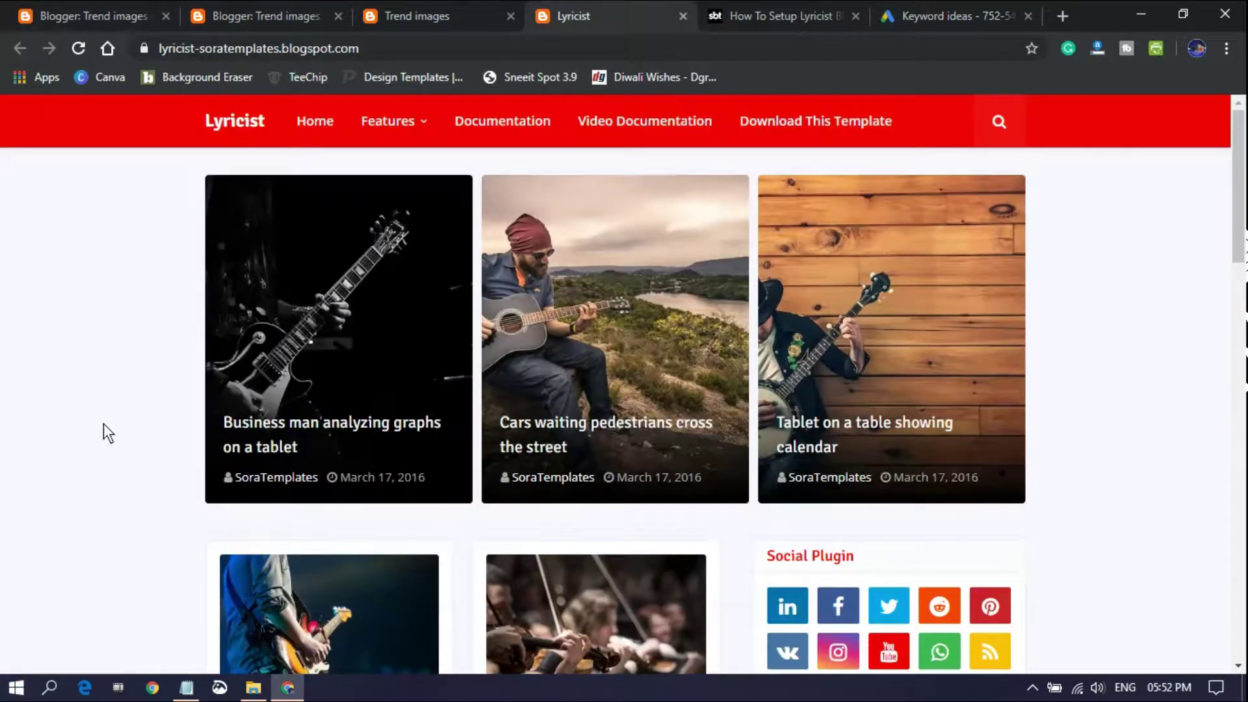
pyautogui.click(257, 6)
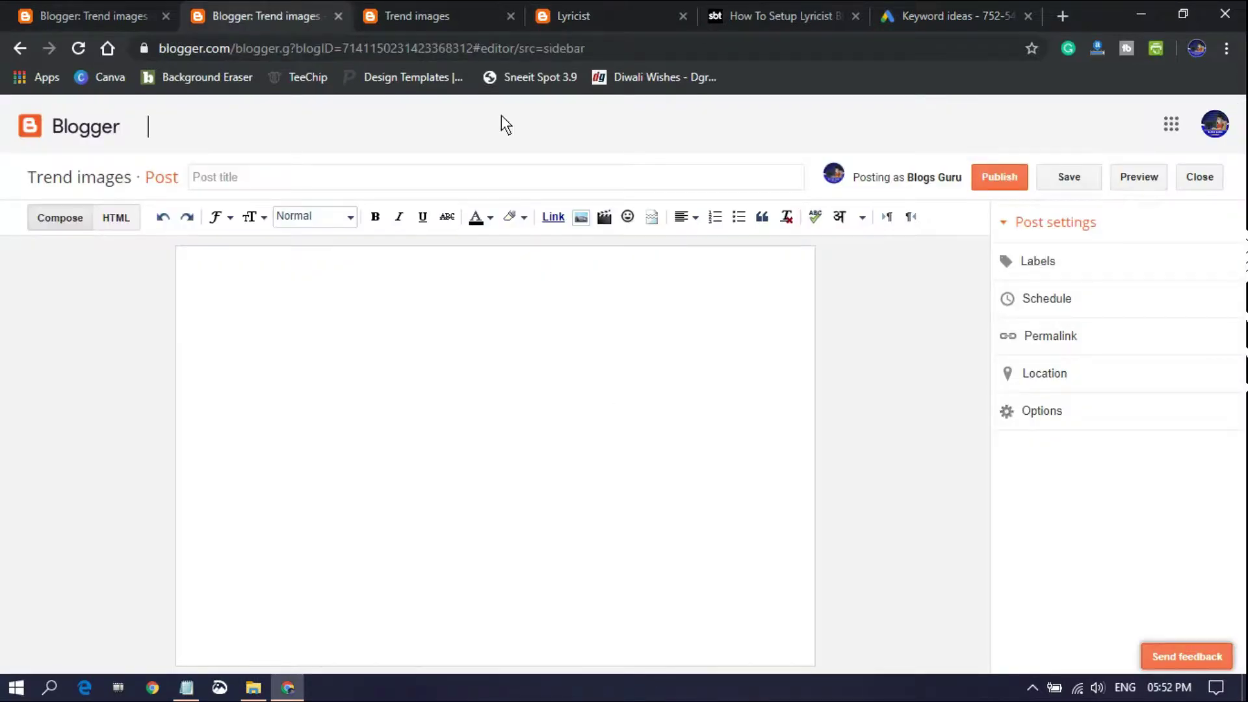
pyautogui.click(313, 168)
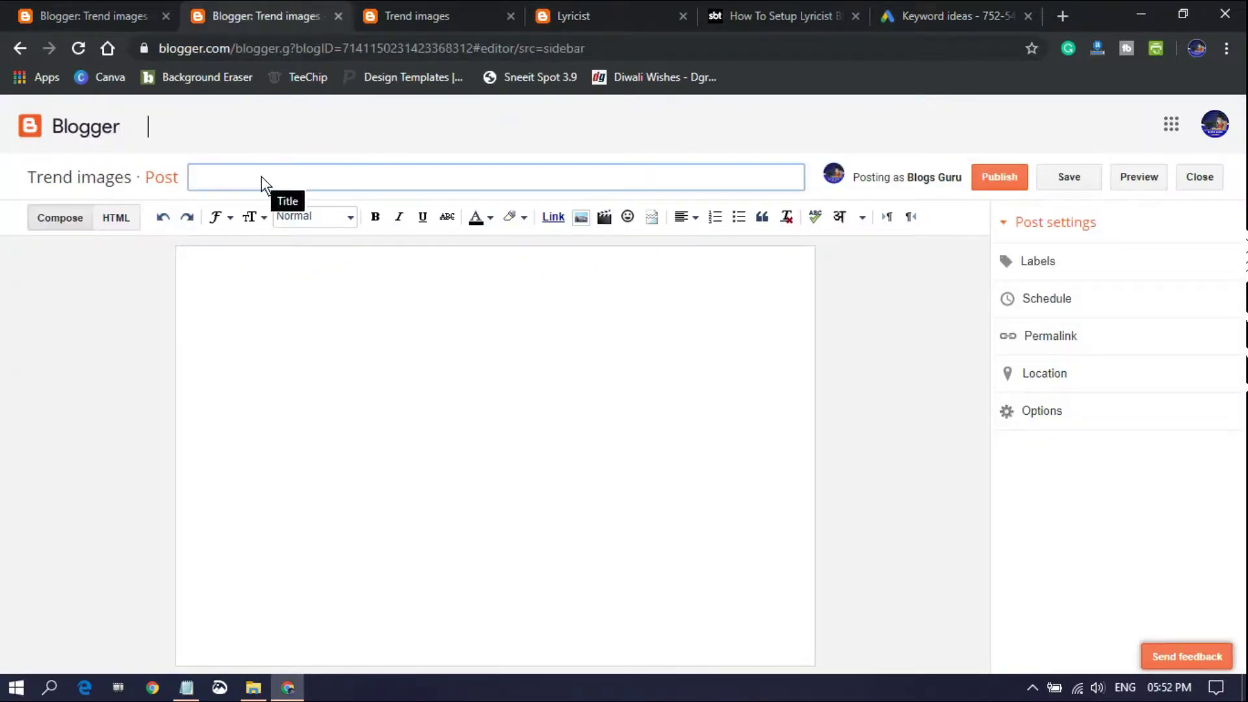
pyautogui.write('happy diwa')
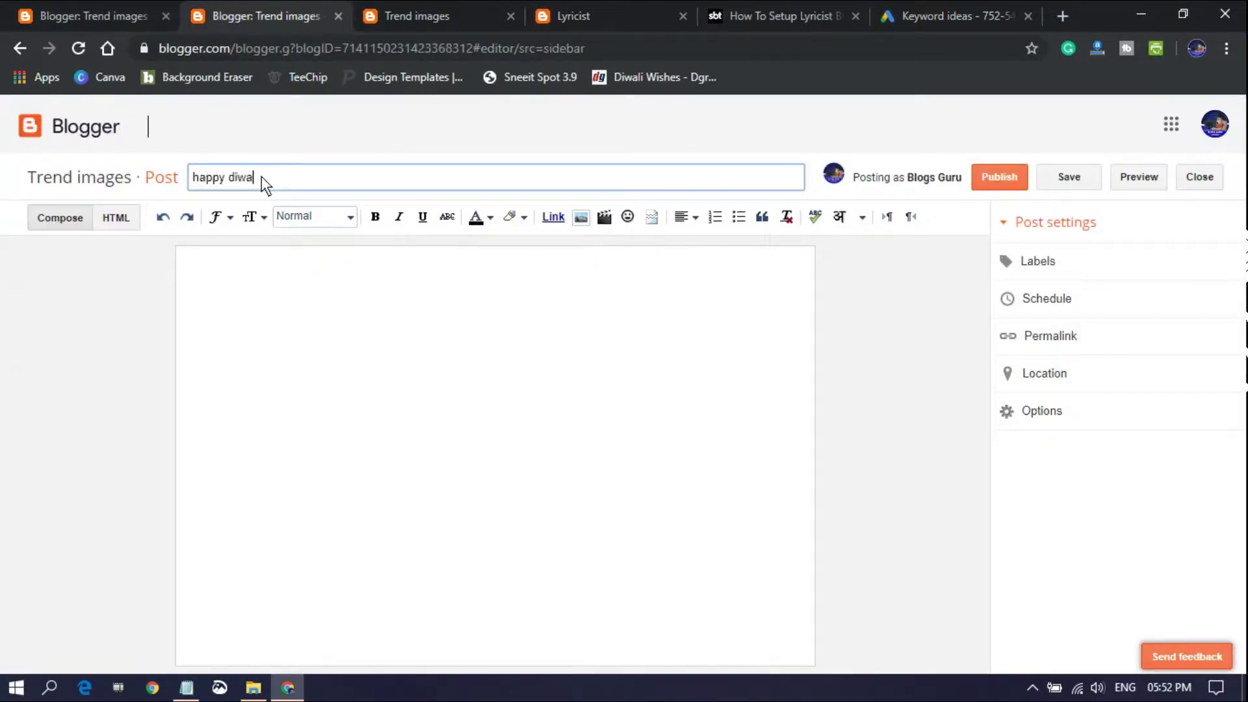
pyautogui.write('li hd images')
pyautogui.click(431, 315)
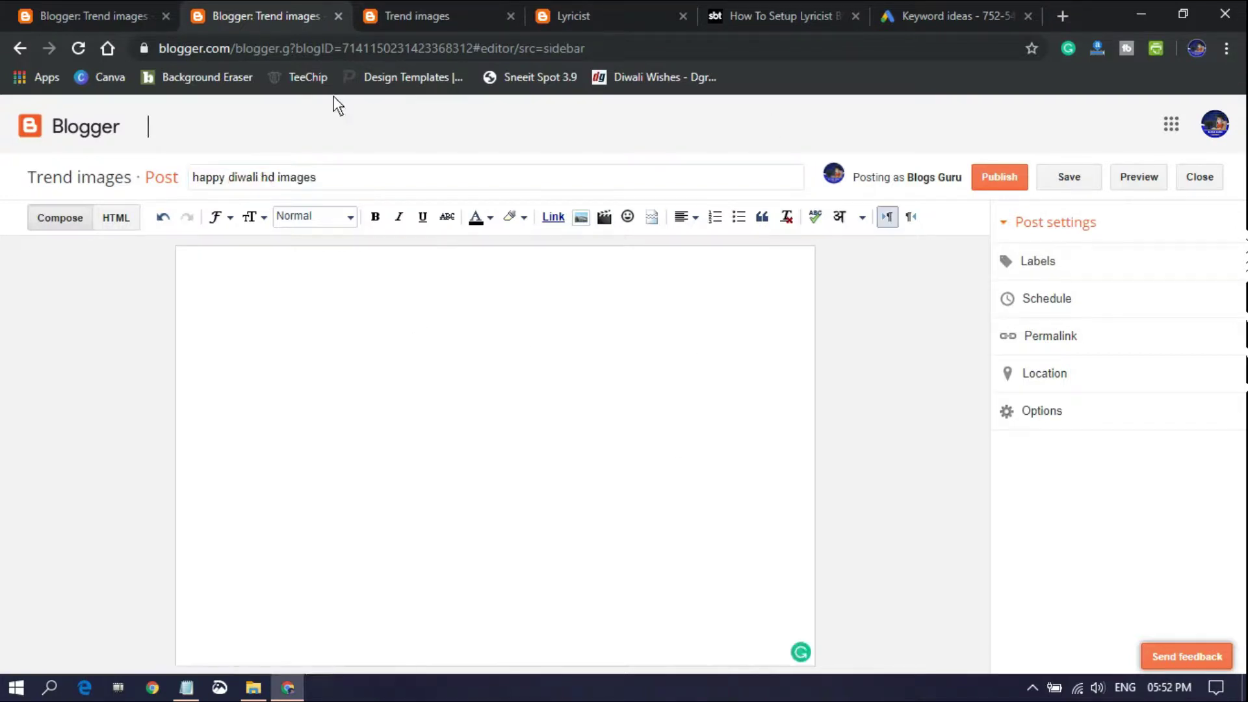
# Open Canva in a new browser tab and add another blank tab beside it.
pyautogui.click(1064, 15)
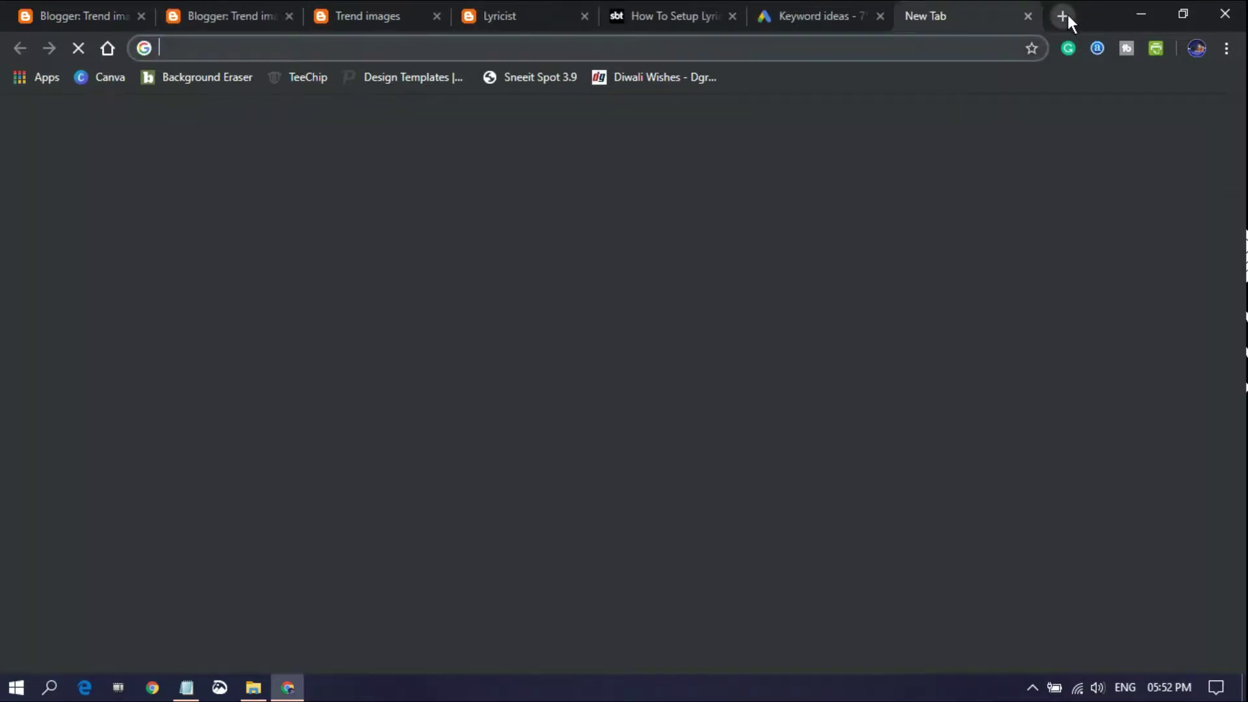
pyautogui.click(97, 79)
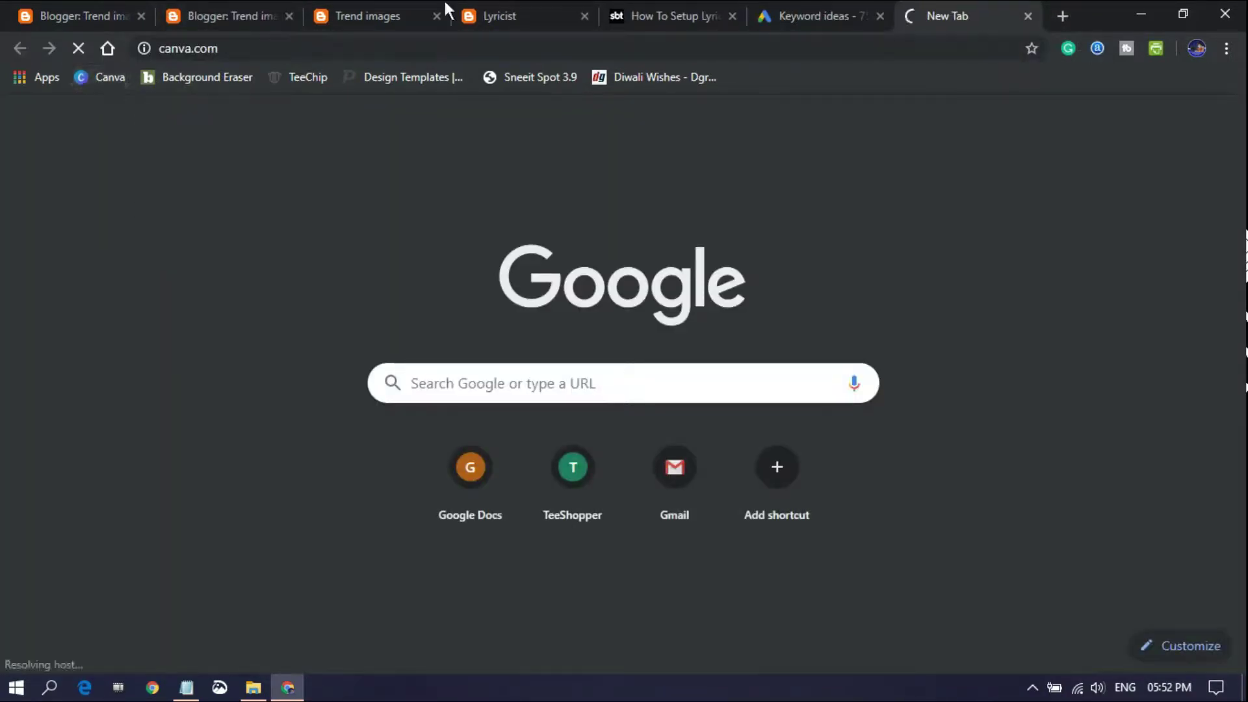
pyautogui.click(1063, 17)
pyautogui.click(828, 8)
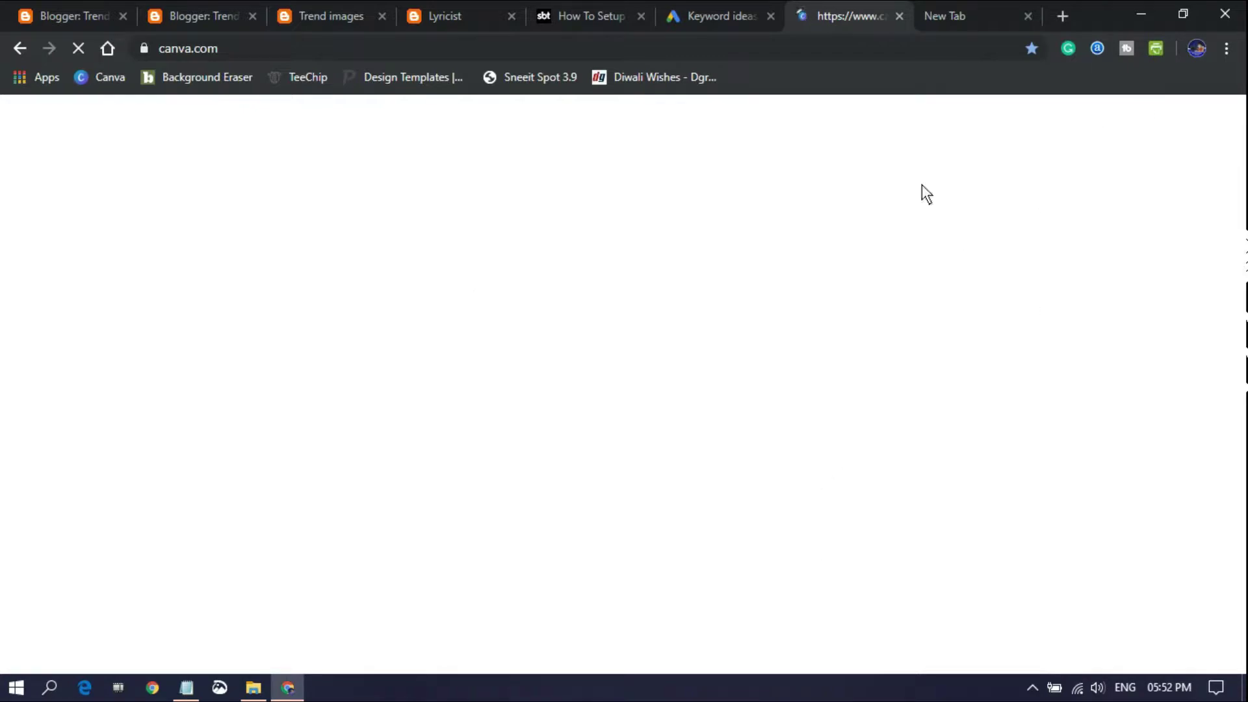
# Check the live Trend images homepage against the post draft, looking at its featured and main post areas.
pyautogui.click(330, 5)
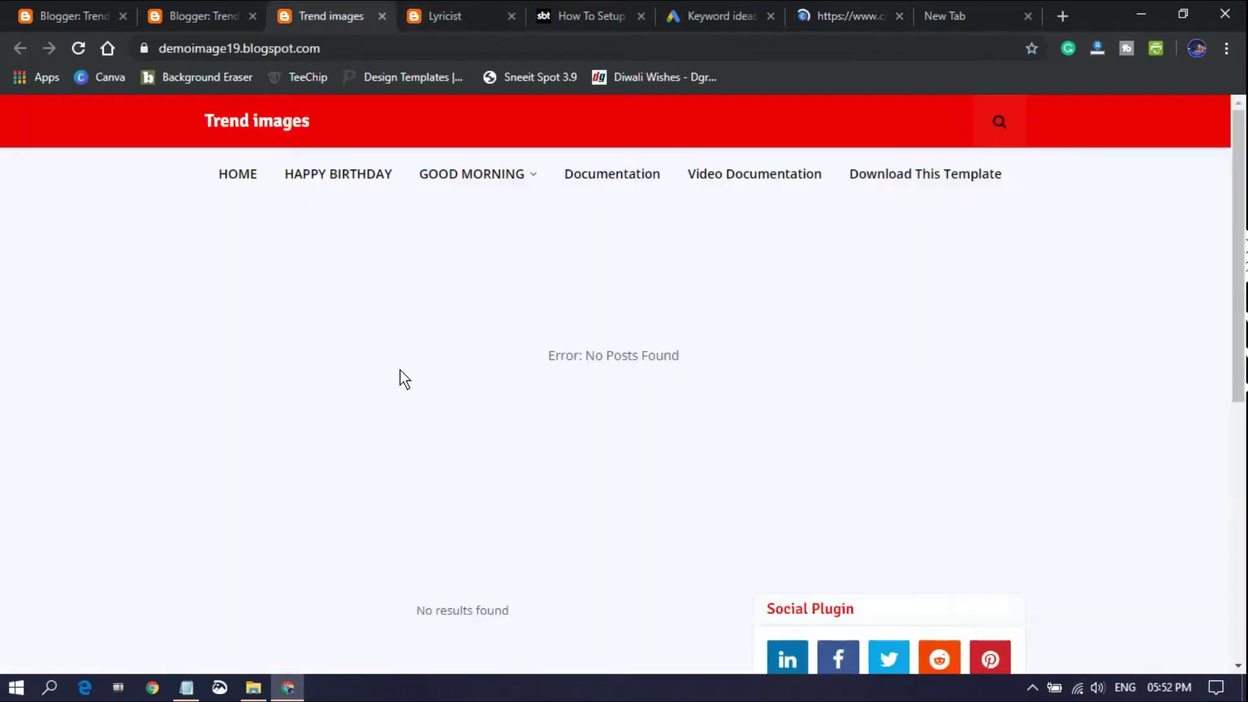
pyautogui.click(230, 6)
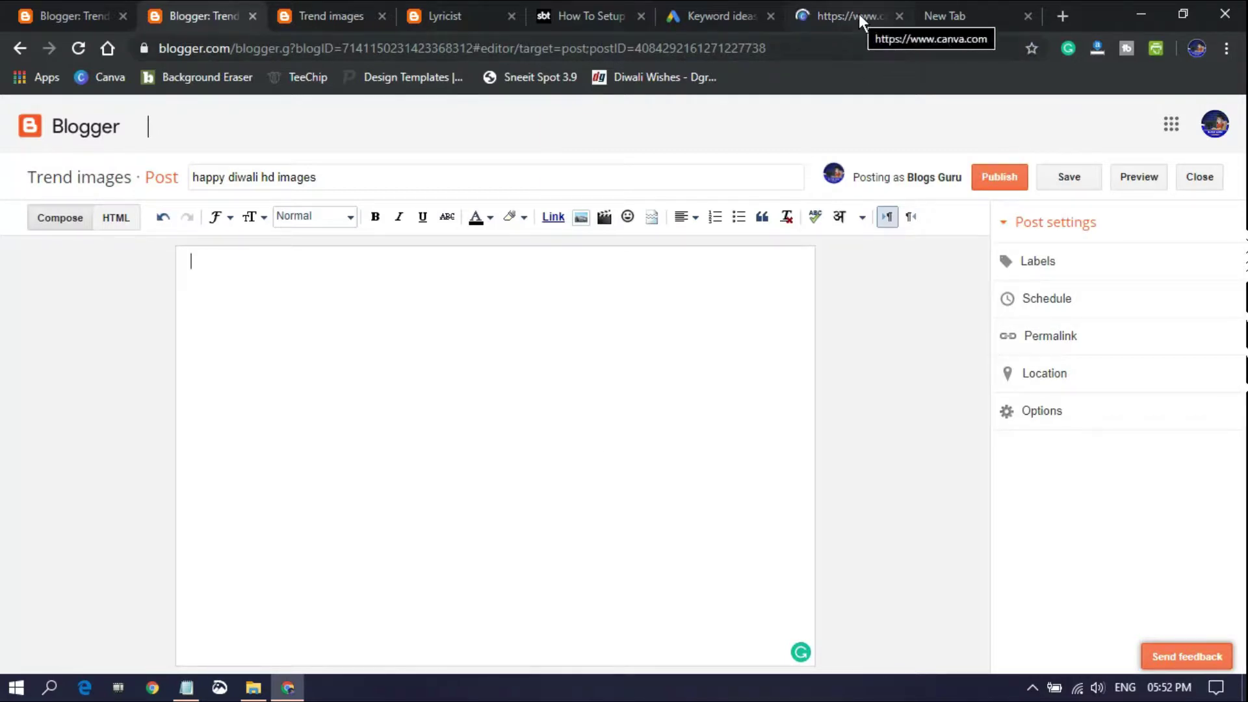
pyautogui.click(972, 6)
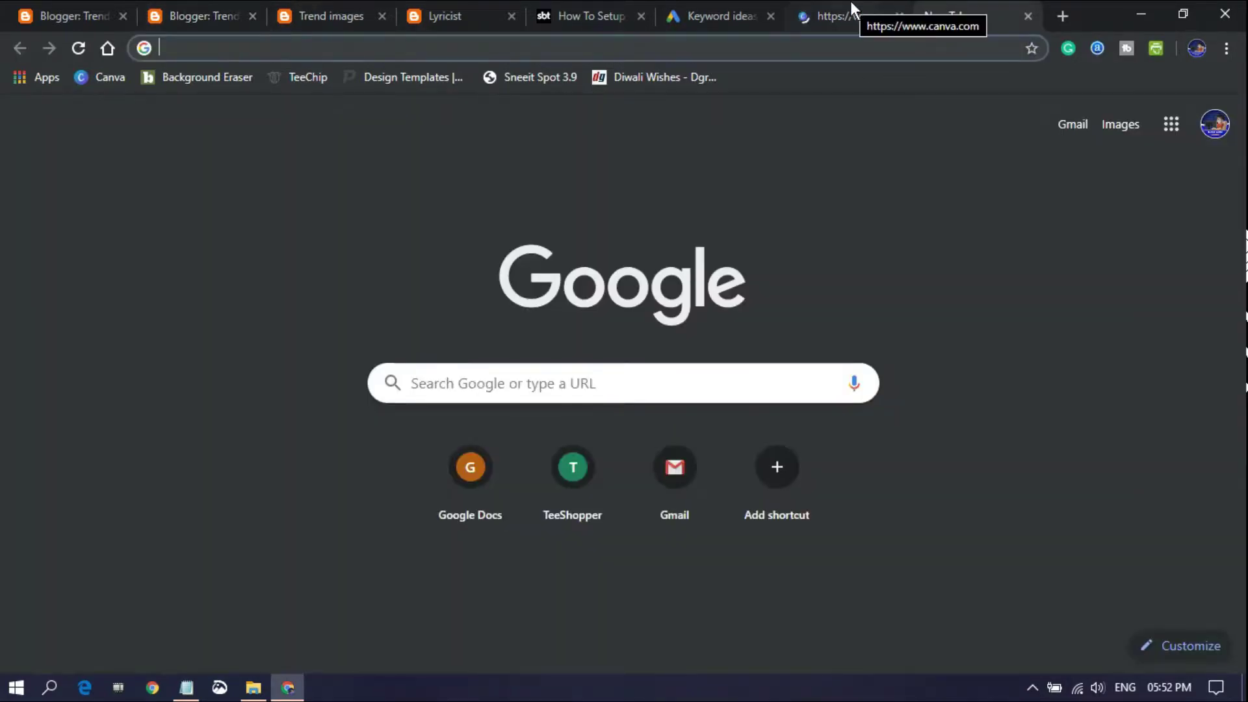
pyautogui.click(310, 4)
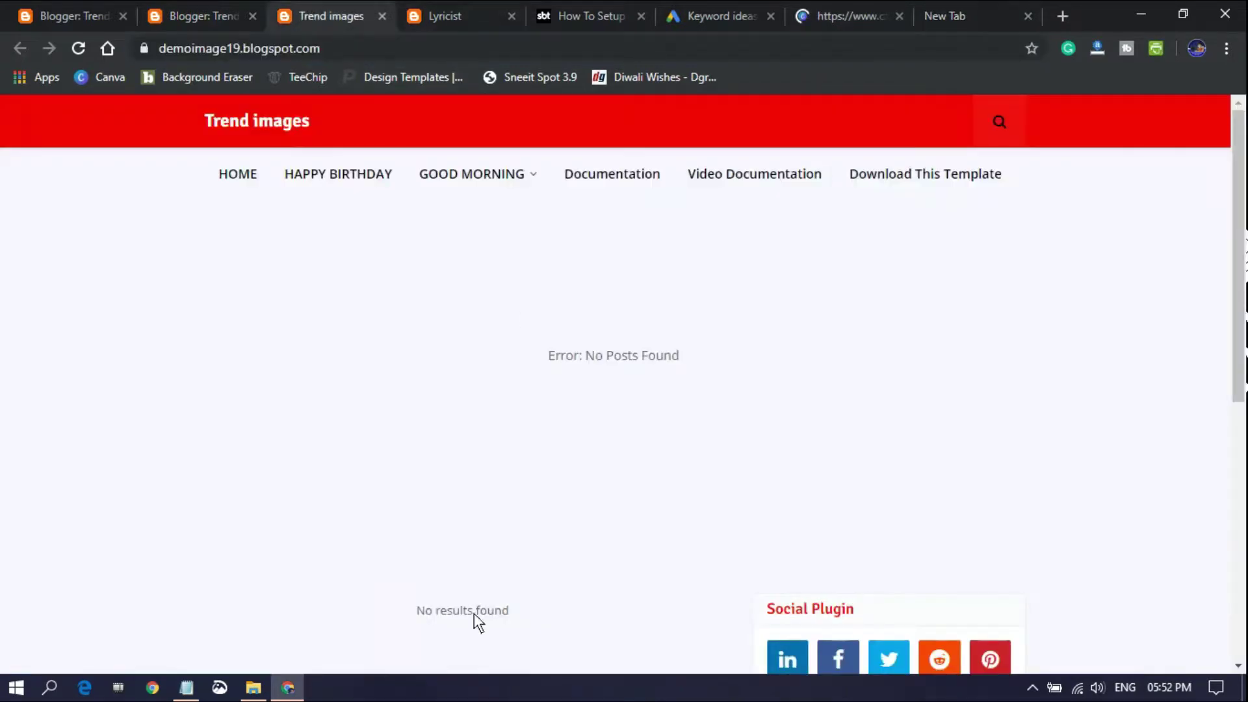
# Leave the happy diwali hd images draft, switch to Canva and open the Poster category of its template library.
pyautogui.click(187, 4)
pyautogui.click(594, 509)
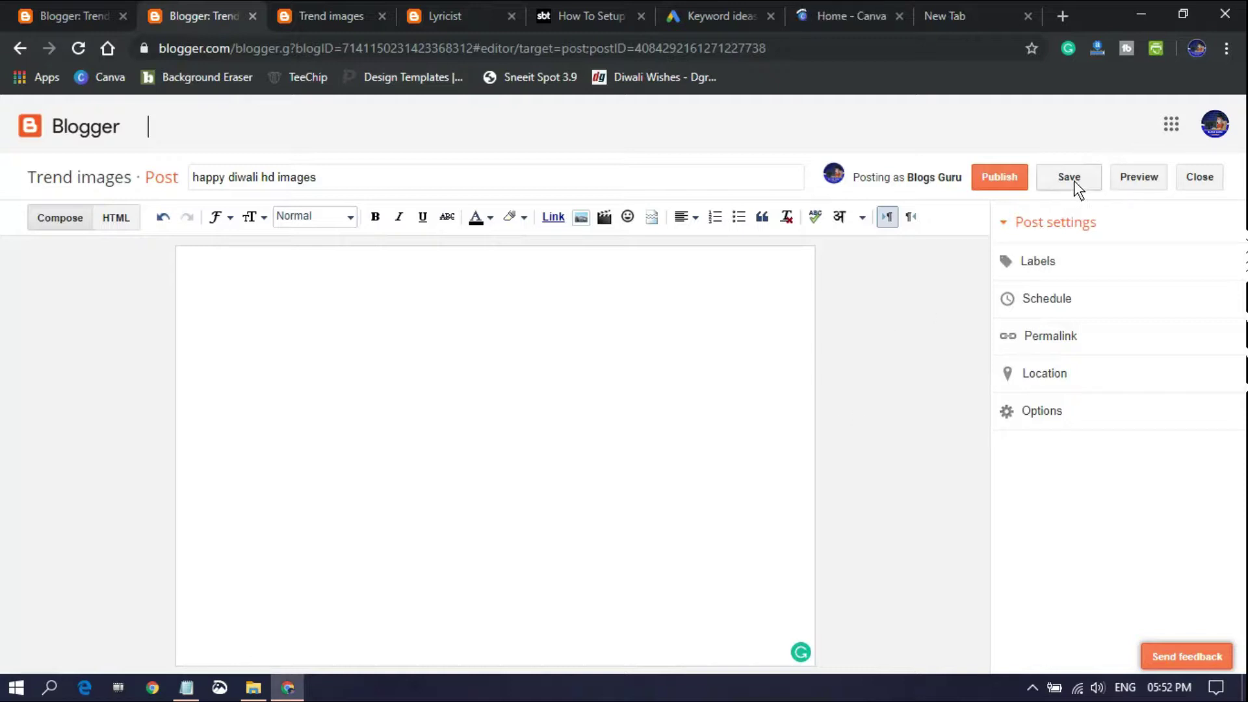
pyautogui.click(892, 11)
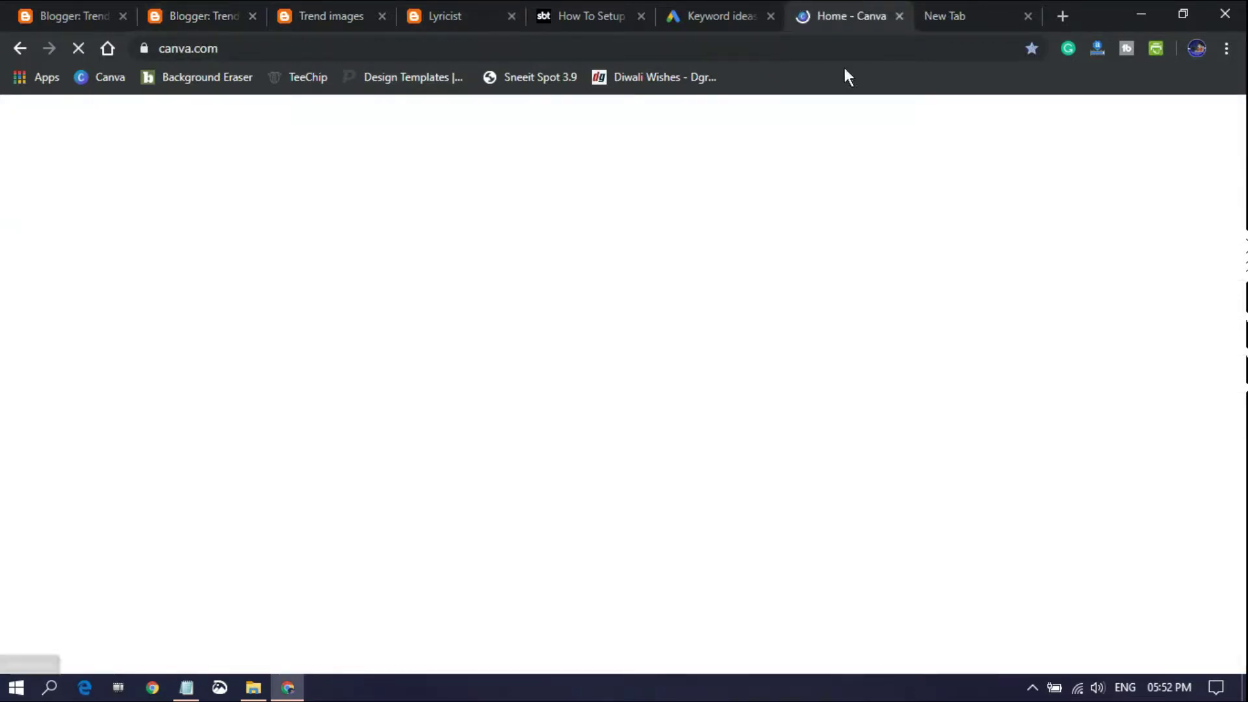
pyautogui.scroll(-4, 821, 527)
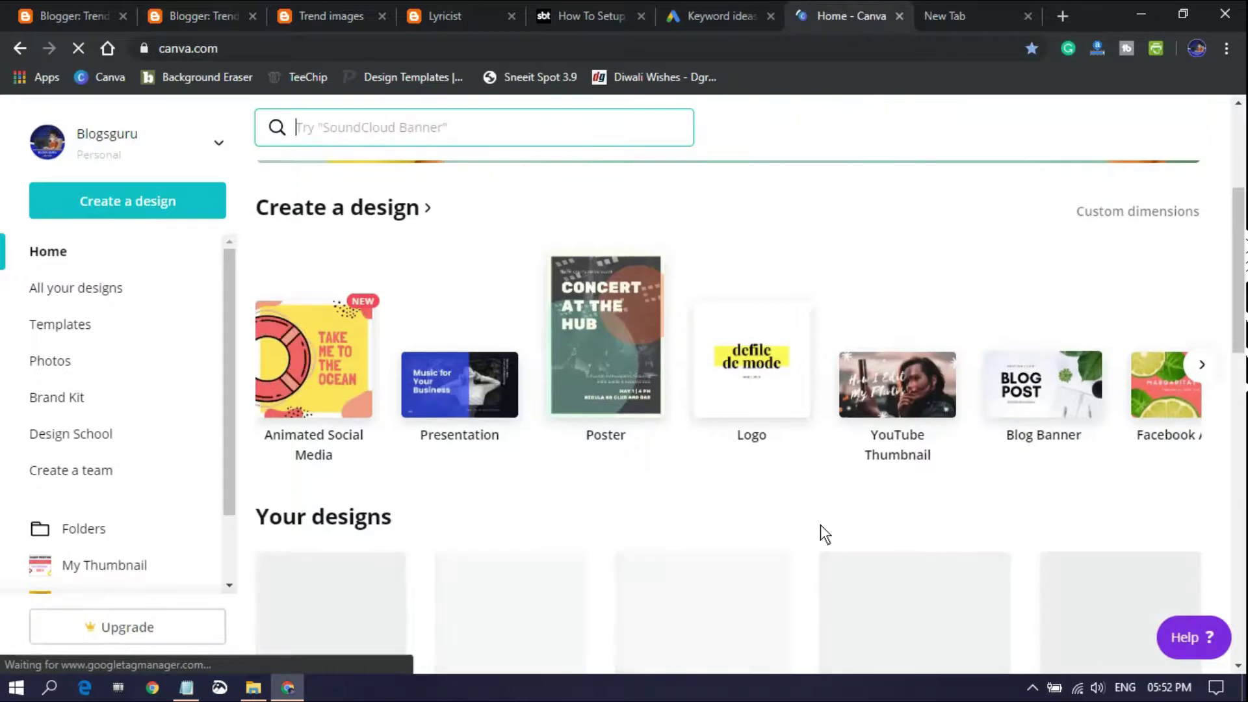
pyautogui.scroll(-1, 820, 524)
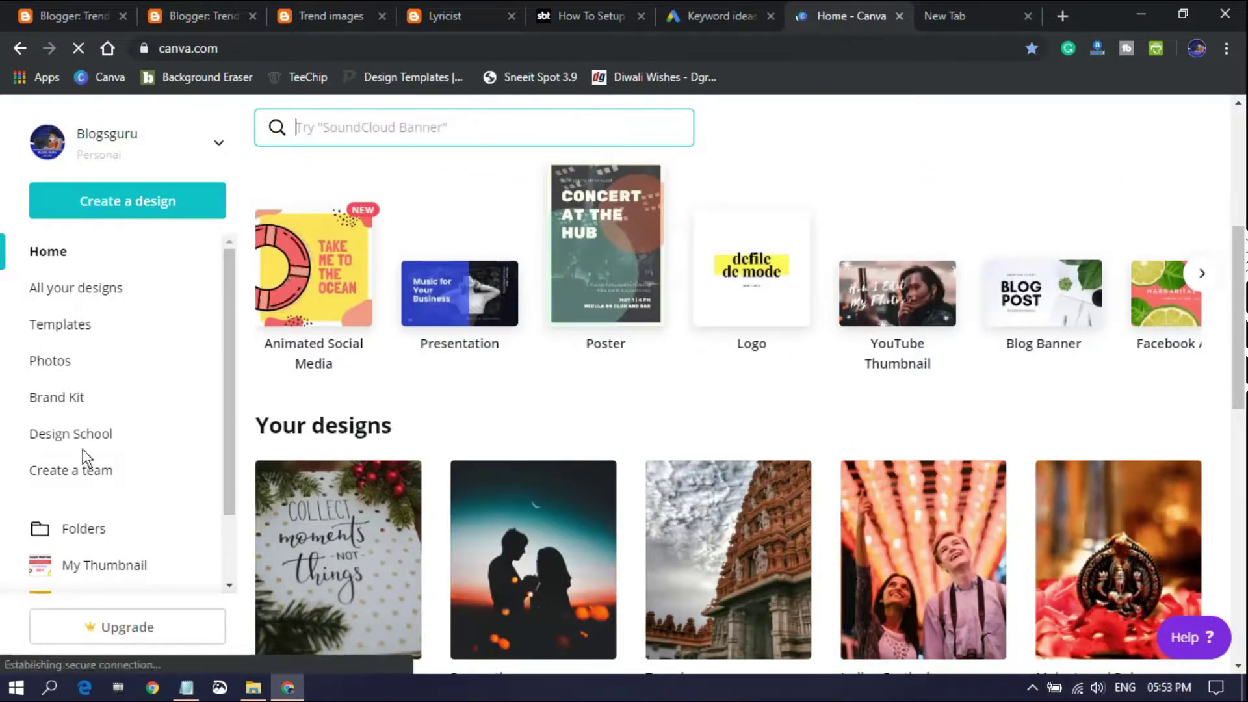
pyautogui.scroll(-2, 156, 380)
pyautogui.scroll(2, 137, 345)
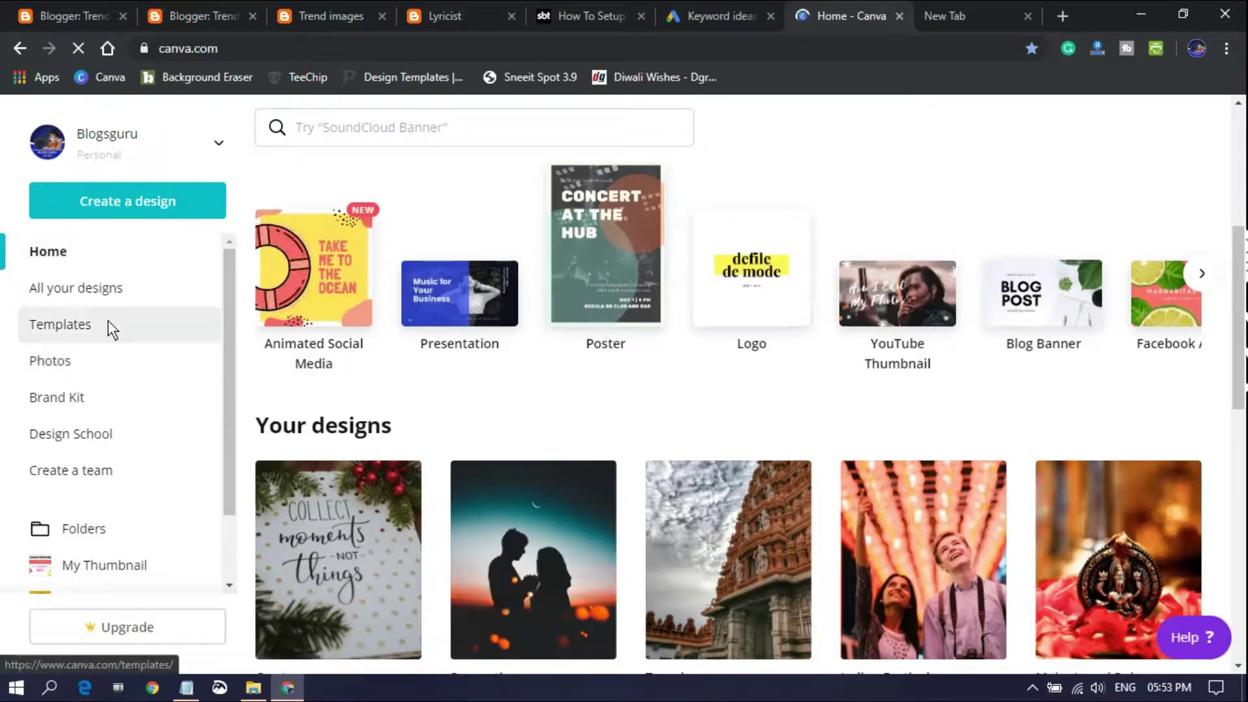
pyautogui.click(77, 329)
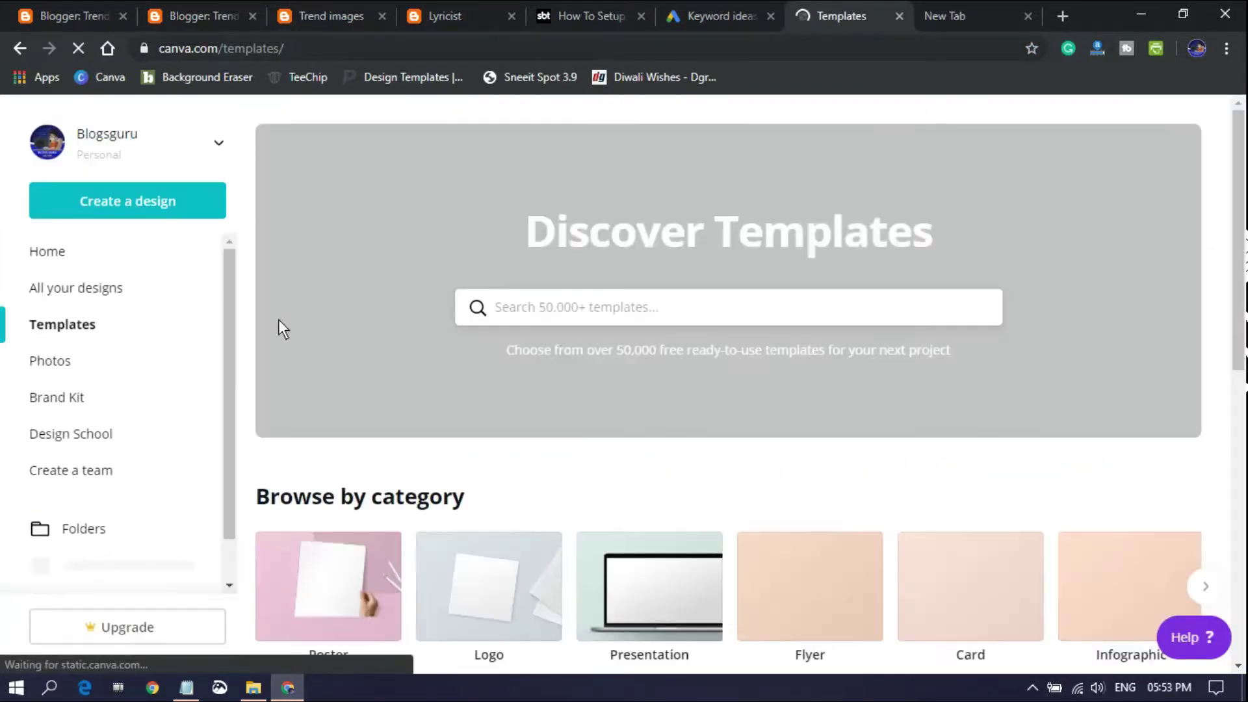
pyautogui.scroll(-5, 423, 233)
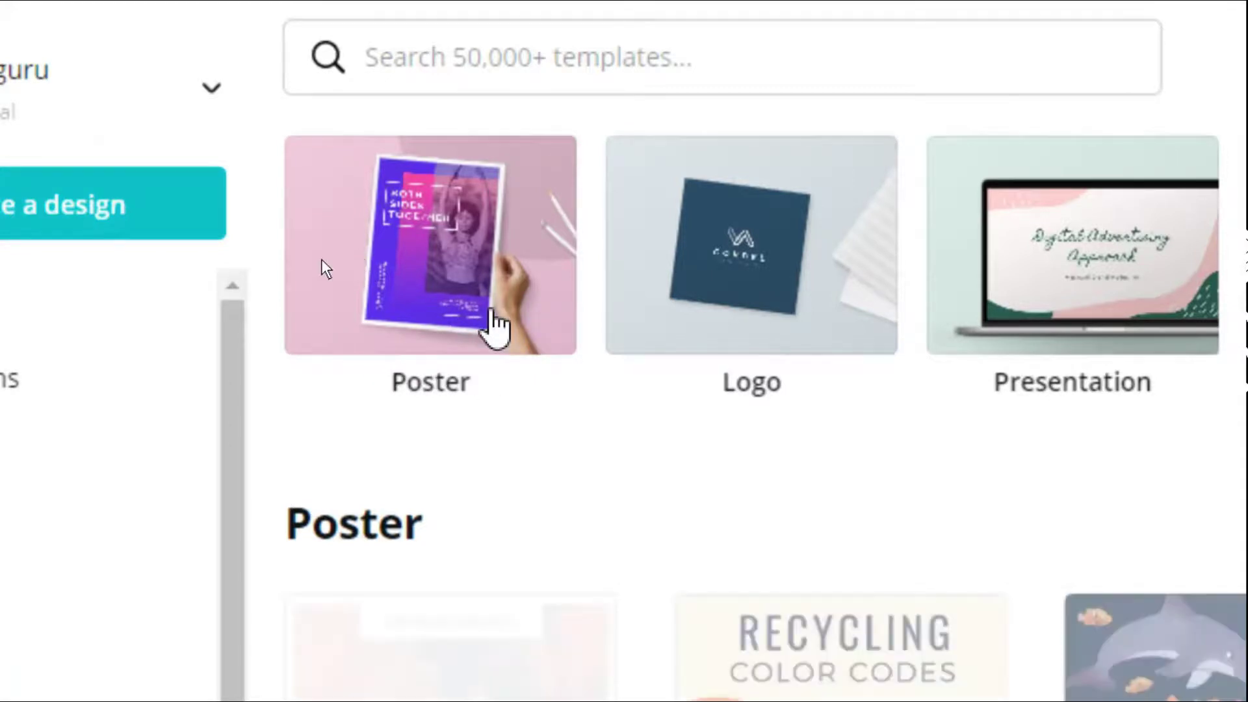
pyautogui.click(501, 312)
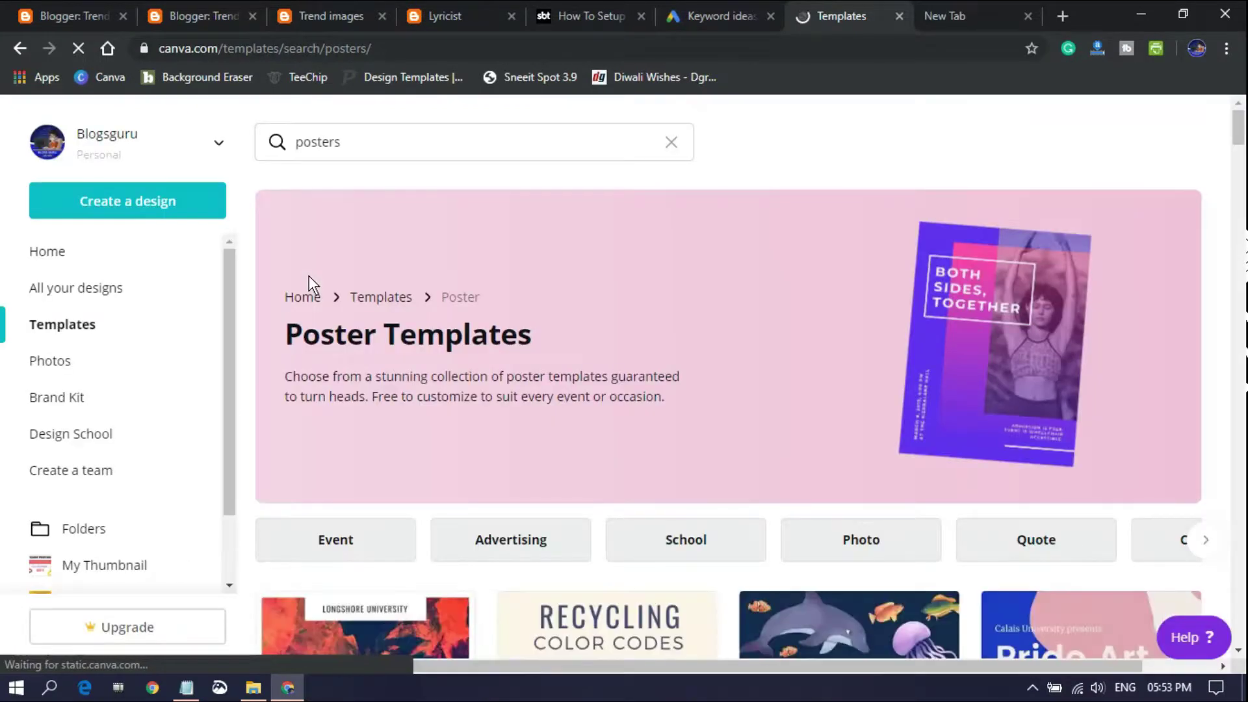
# Browse the poster templates and open the Rocket Kid movie poster's details.
pyautogui.scroll(-9, 451, 367)
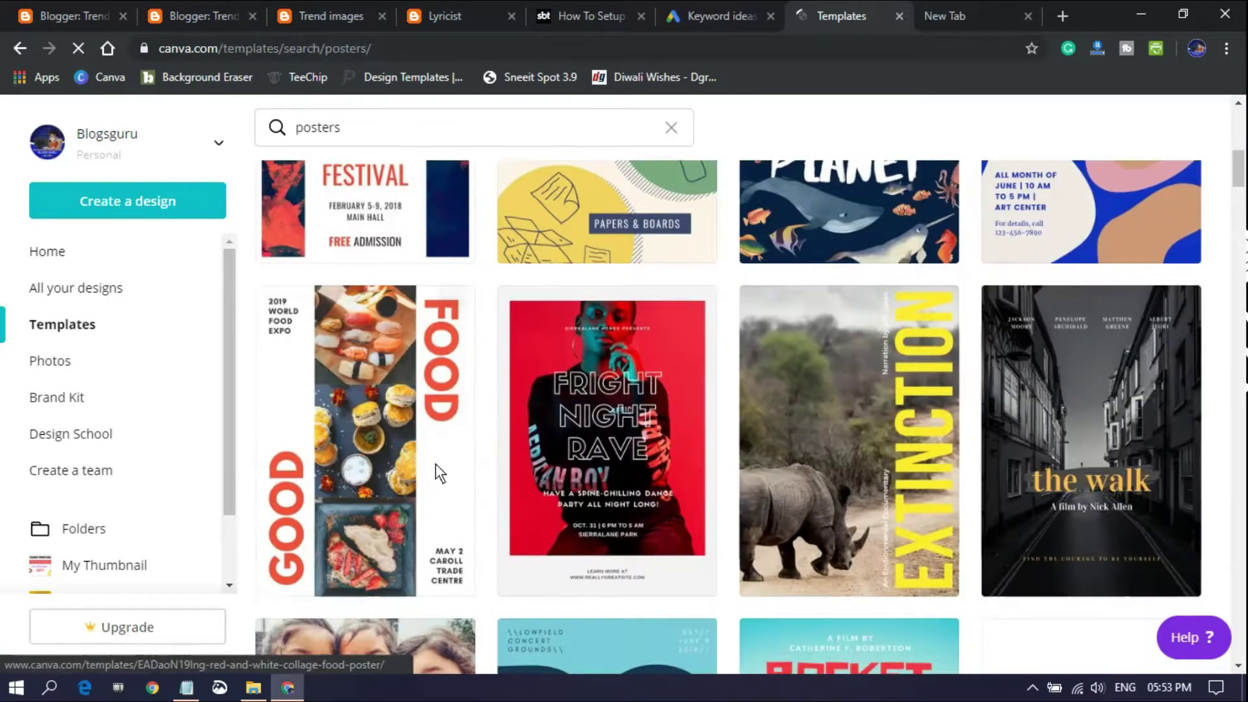
pyautogui.scroll(-5, 969, 319)
pyautogui.scroll(-4, 899, 416)
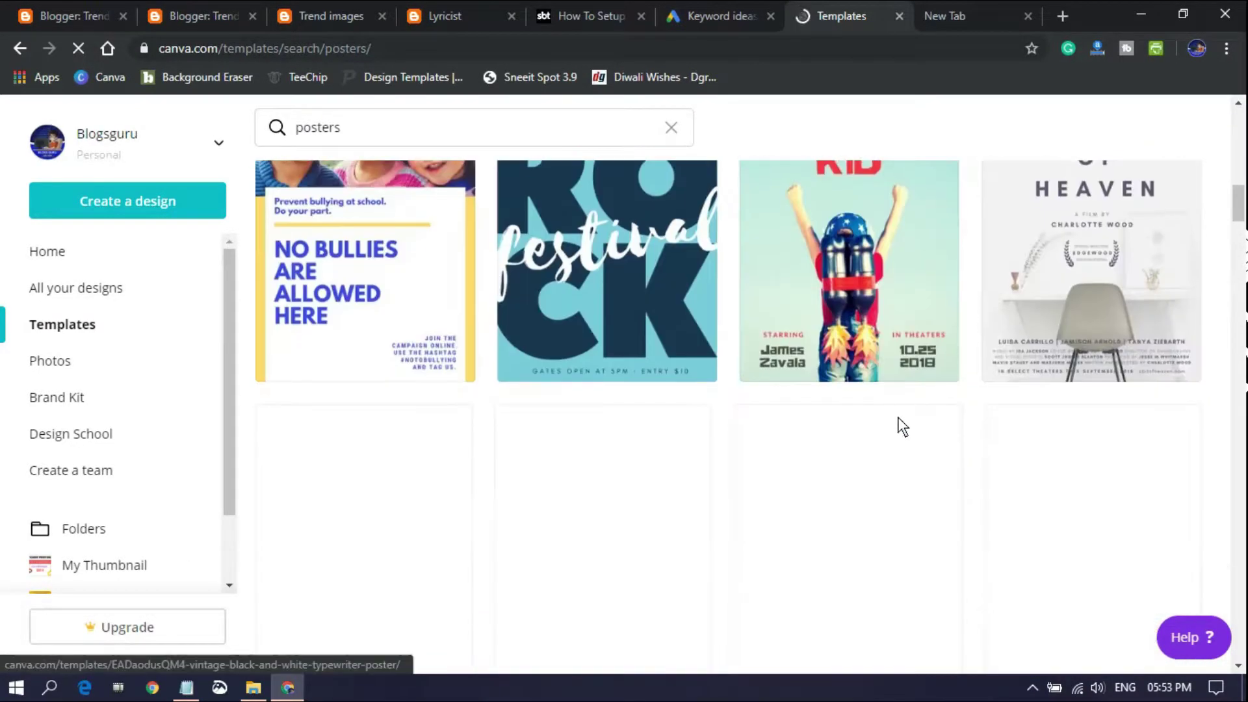
pyautogui.scroll(10, 898, 416)
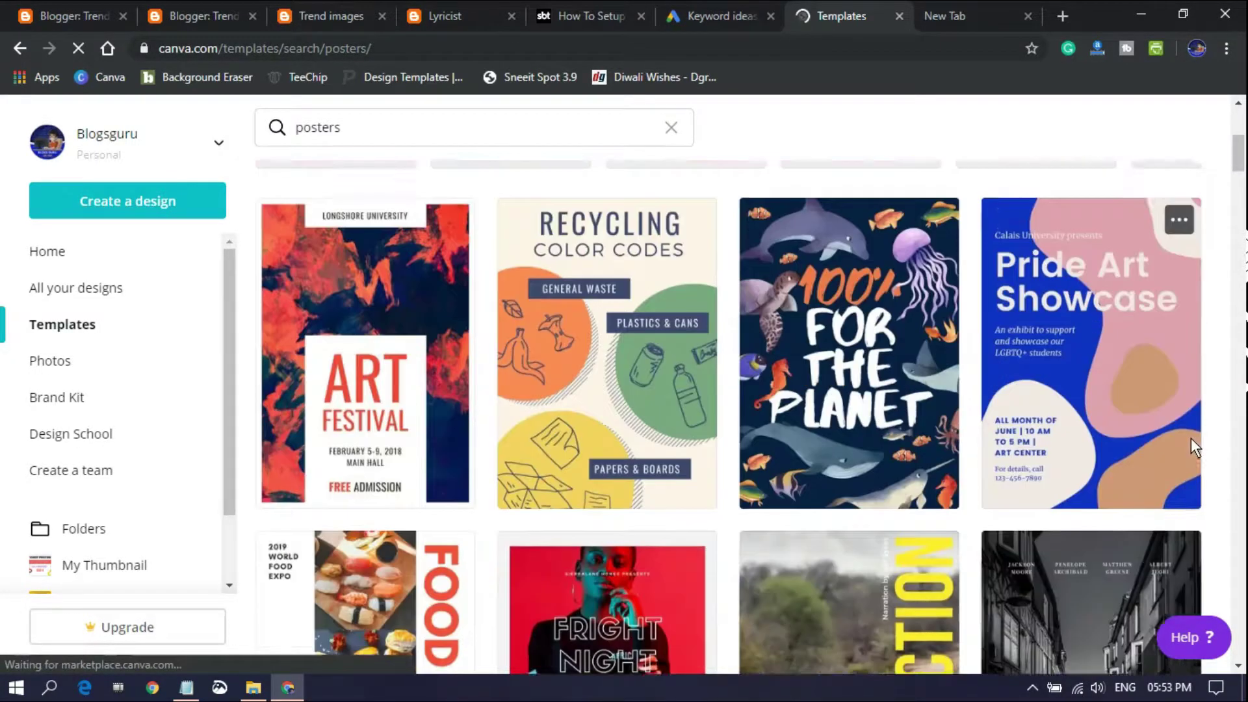
pyautogui.scroll(-1, 1191, 438)
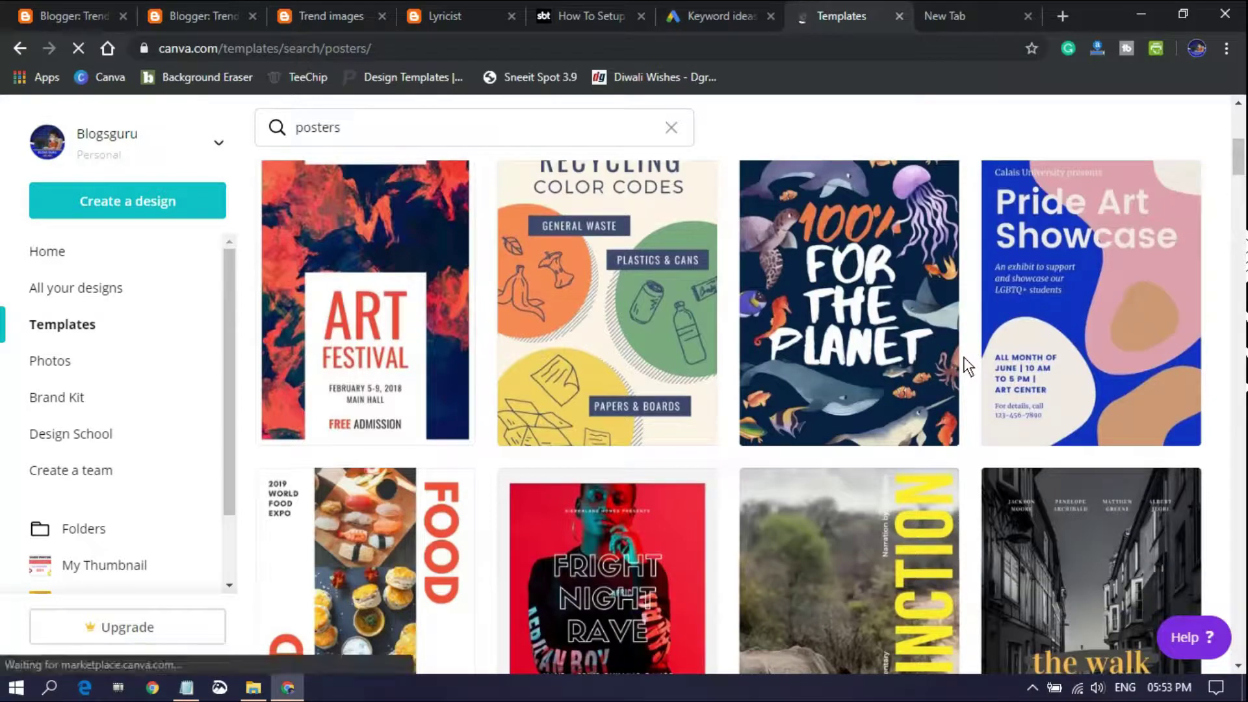
pyautogui.scroll(-3, 966, 367)
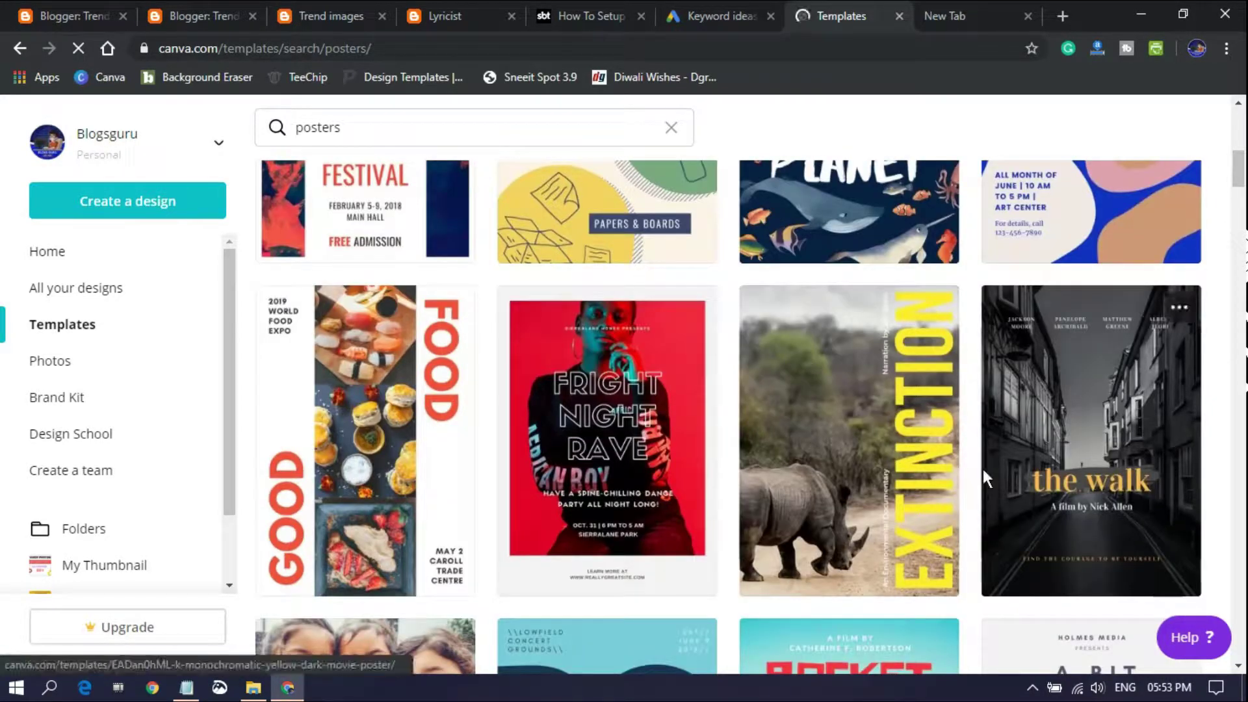
pyautogui.scroll(-3, 983, 469)
pyautogui.scroll(-1, 971, 442)
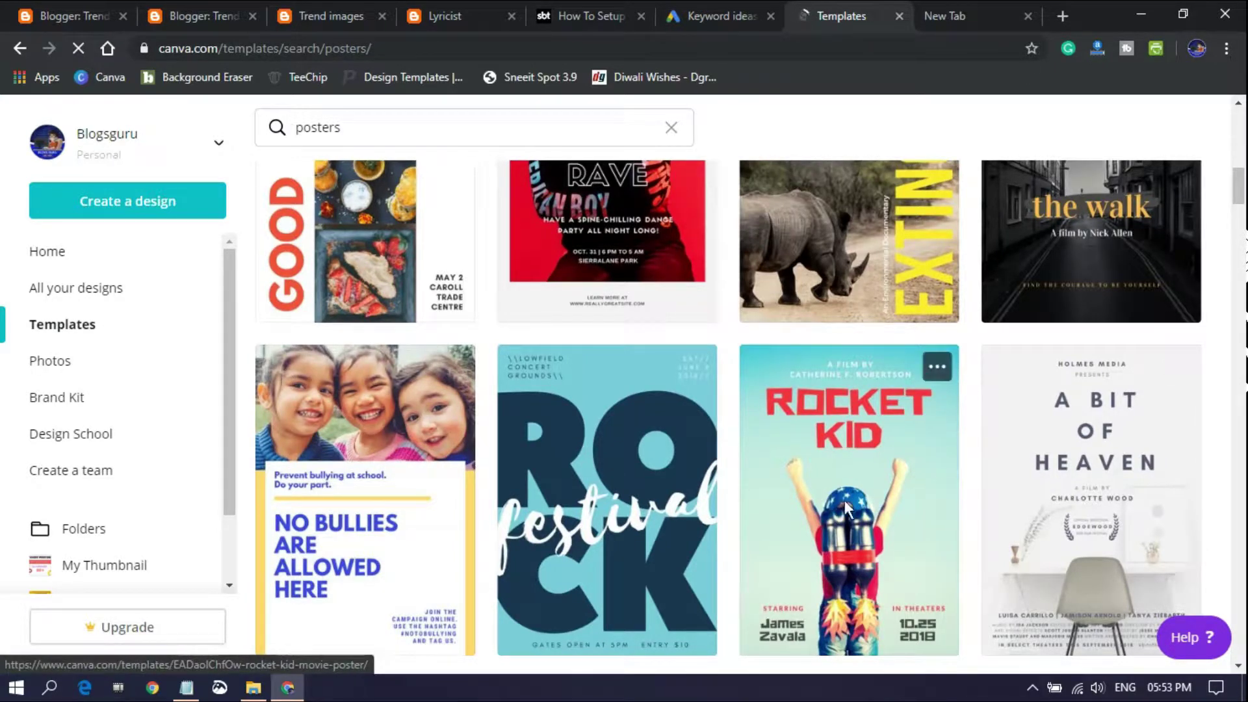
pyautogui.click(886, 476)
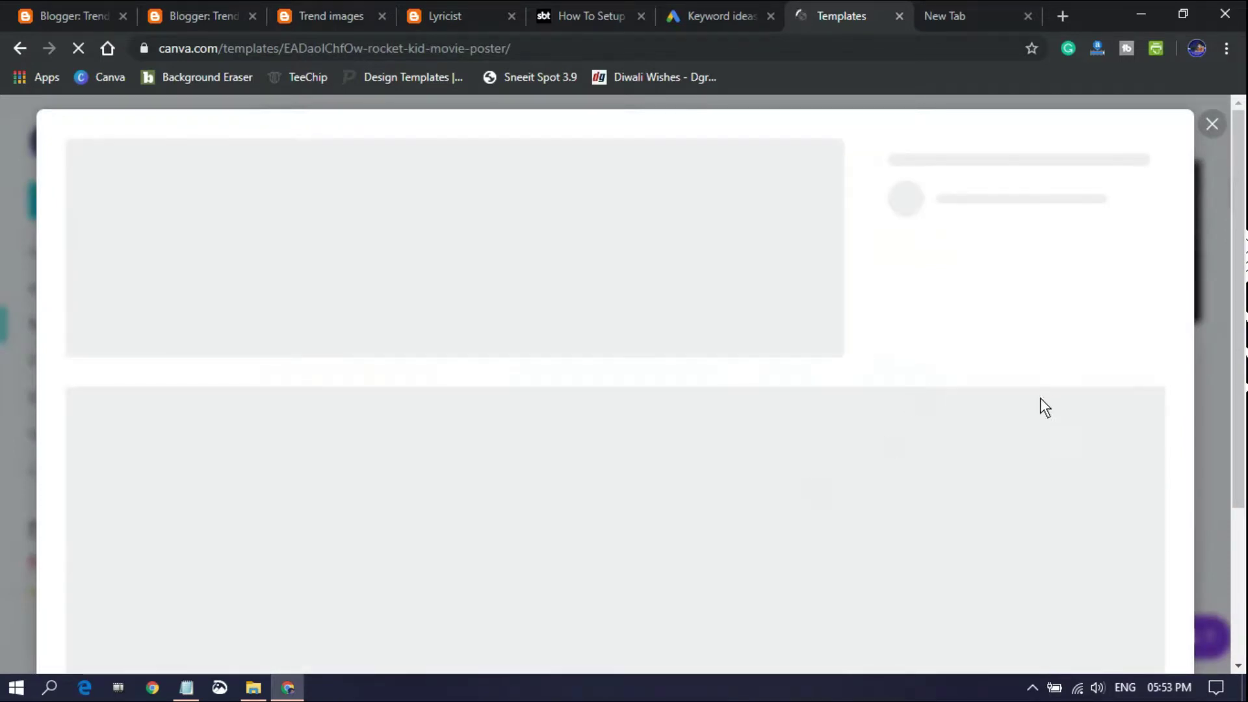
# Start a new design from the Rocket Kid Movie Poster template.
pyautogui.scroll(-3, 1059, 351)
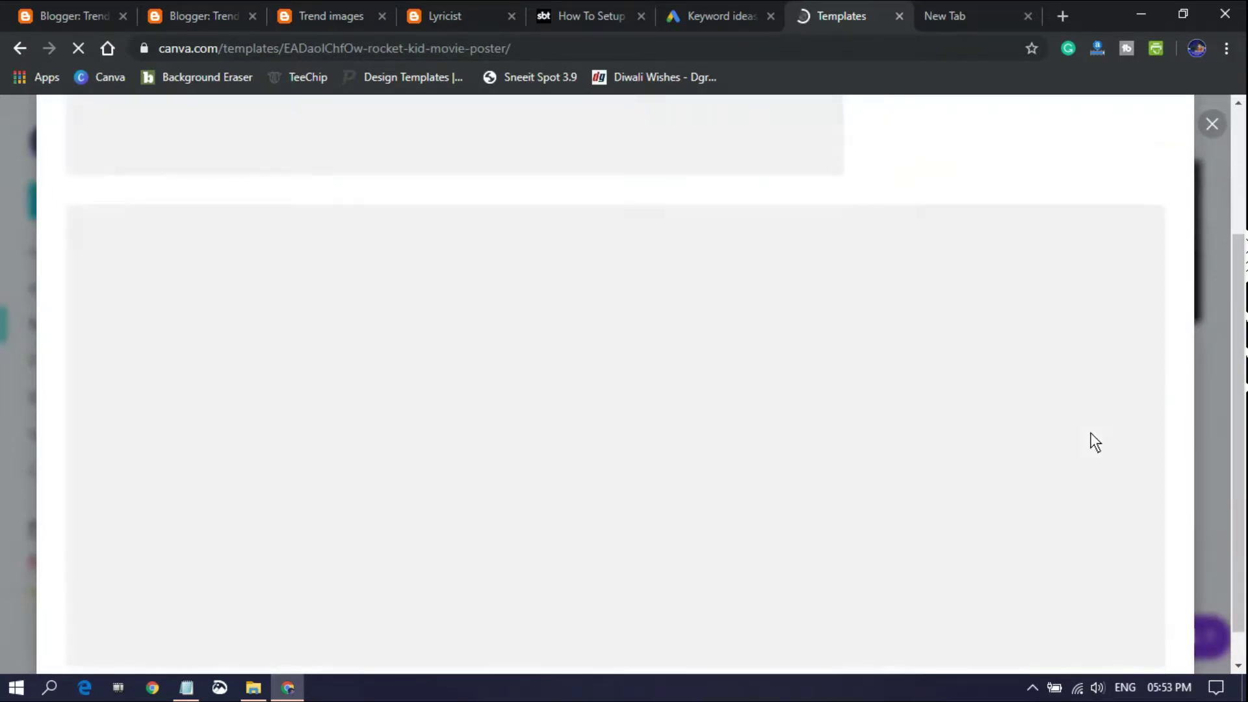
pyautogui.scroll(1, 1144, 390)
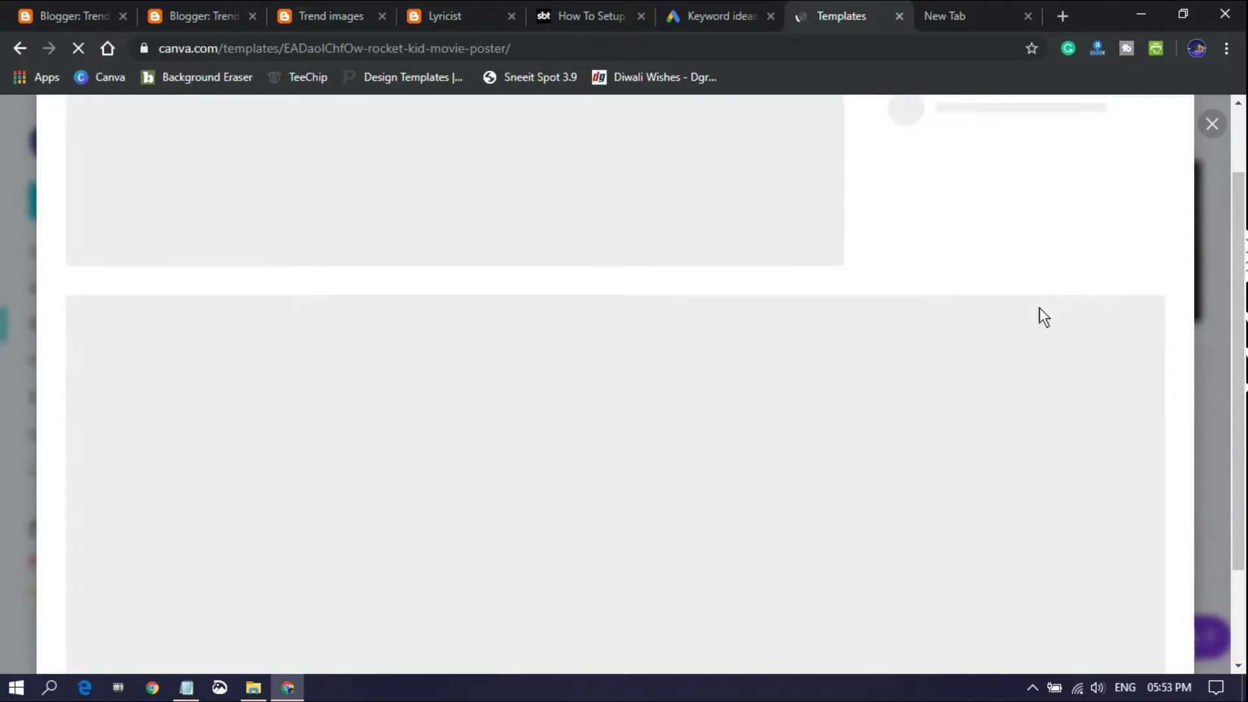
pyautogui.scroll(1, 1023, 305)
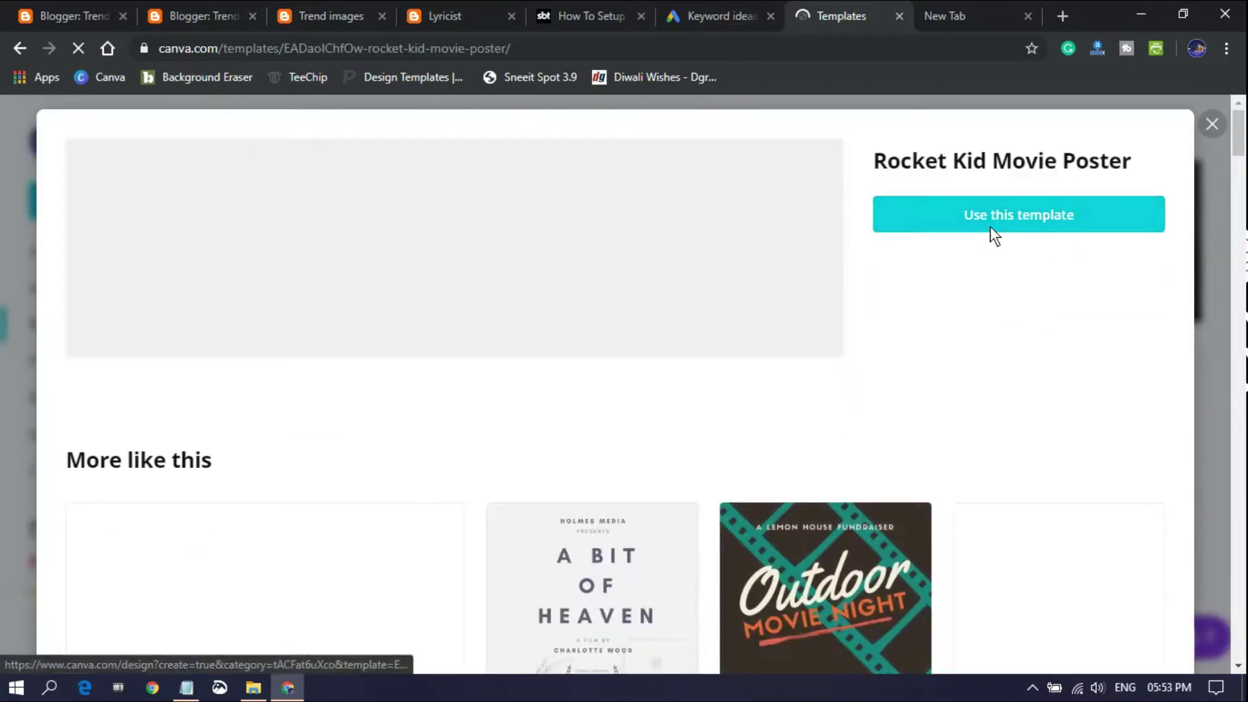
pyautogui.click(1055, 216)
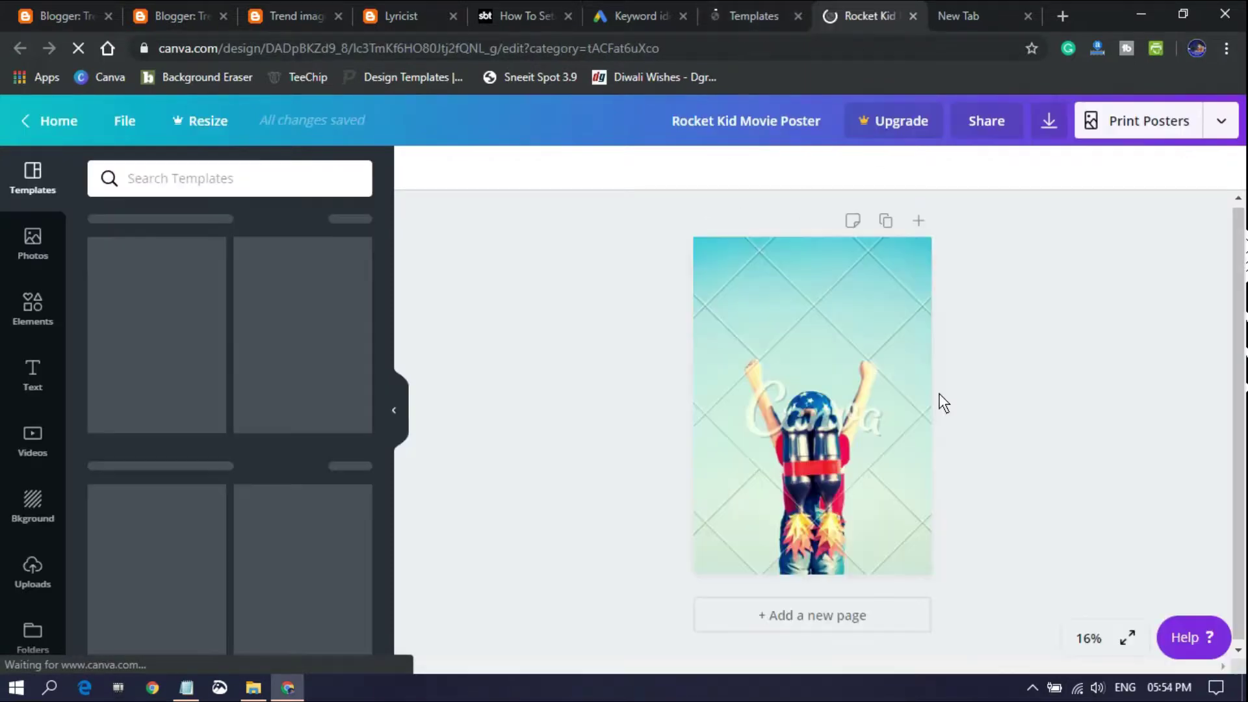
# Delete all the text elements and the background photo from the Rocket Kid poster to get a blank page.
pyautogui.moveTo(927, 241)
pyautogui.mouseDown()
pyautogui.moveTo(825, 593)
pyautogui.moveTo(715, 585)
pyautogui.mouseUp()
pyautogui.click(958, 432)
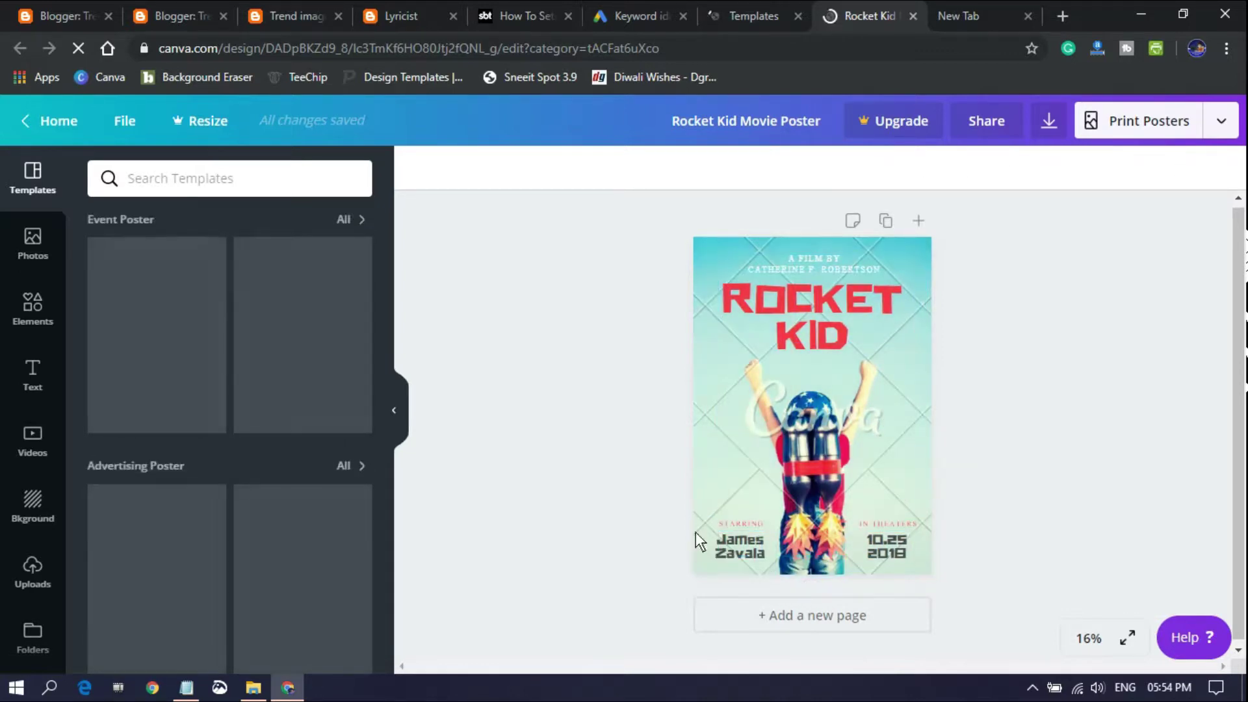
pyautogui.moveTo(917, 252); pyautogui.dragTo(687, 563)
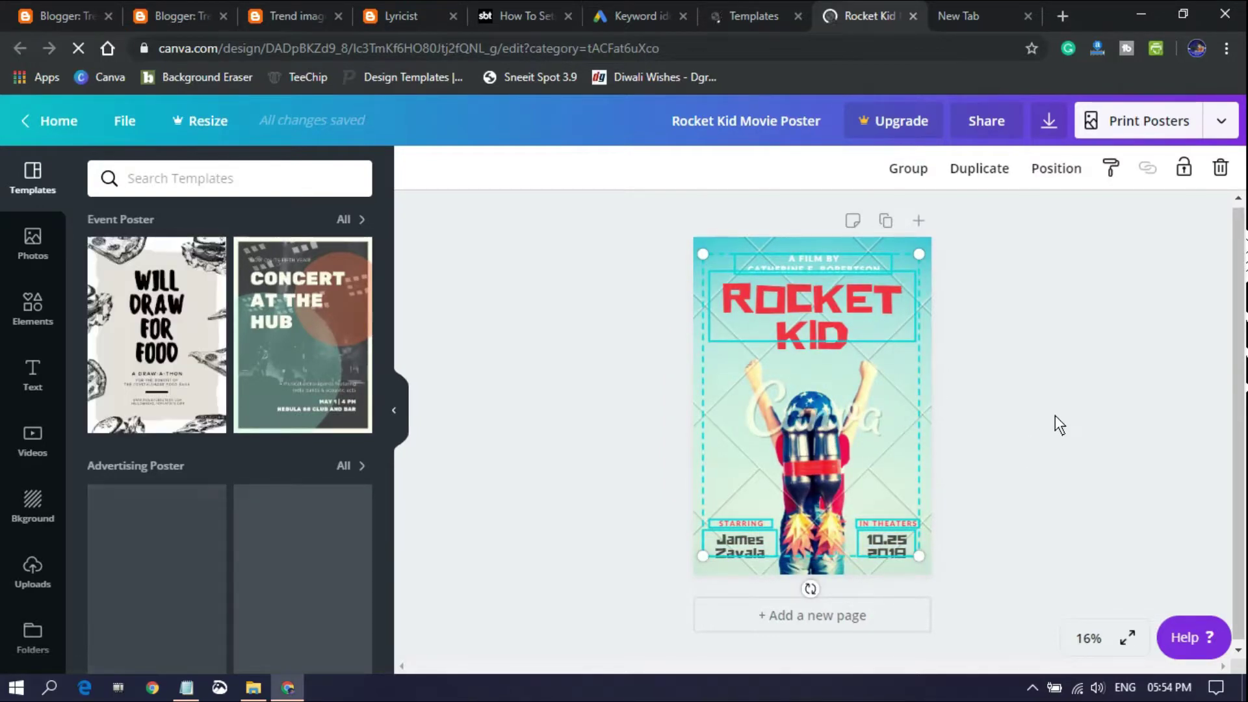
pyautogui.press('Delete')
pyautogui.click(843, 294)
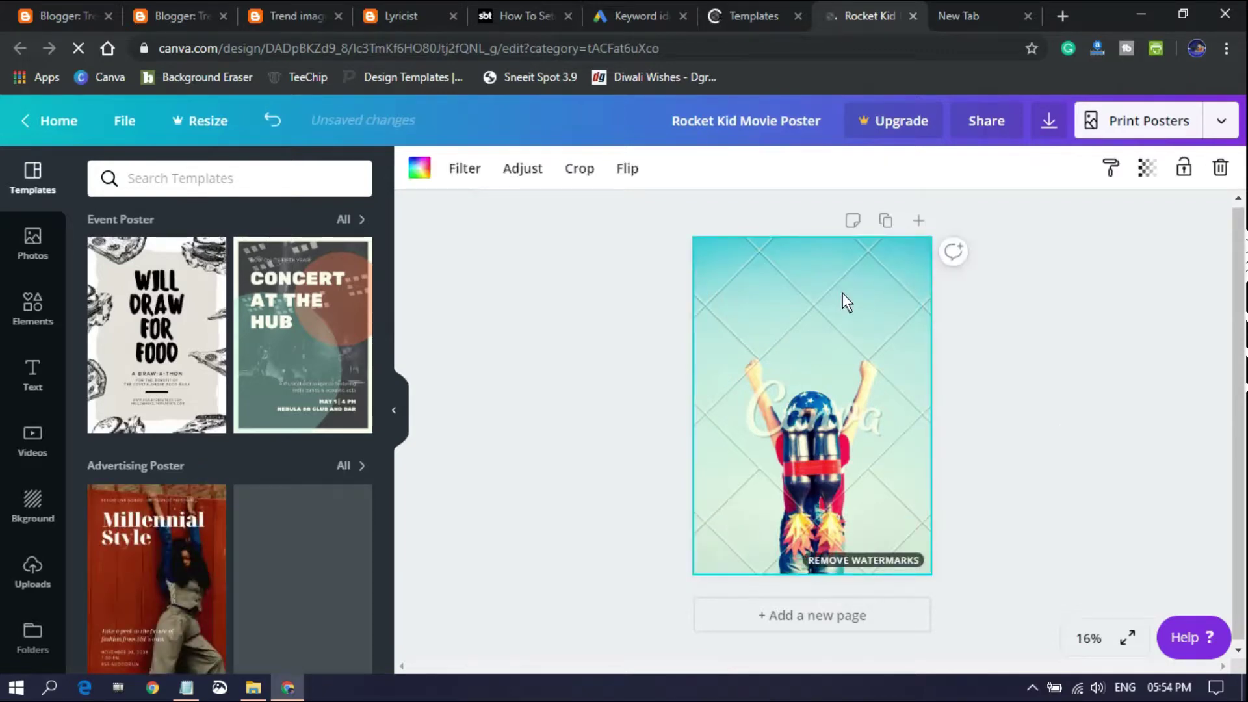
pyautogui.press('Delete')
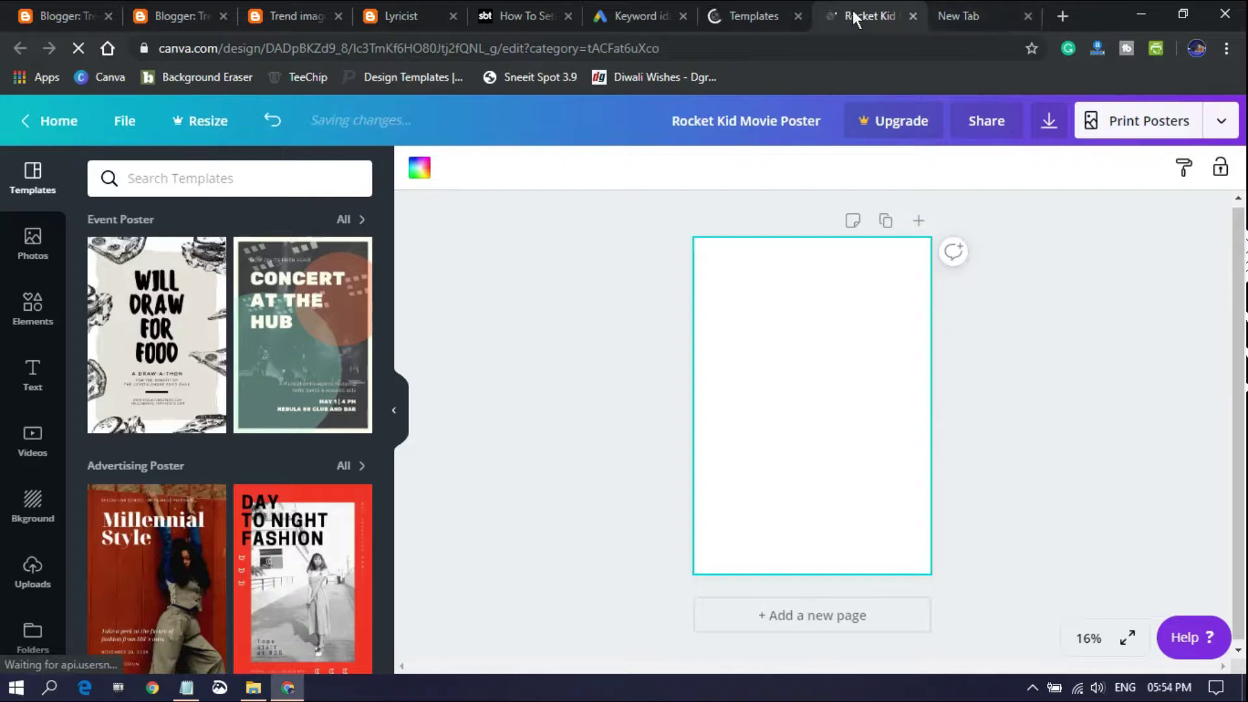
# Open unsplash.com in the blank browser tab.
pyautogui.click(992, 3)
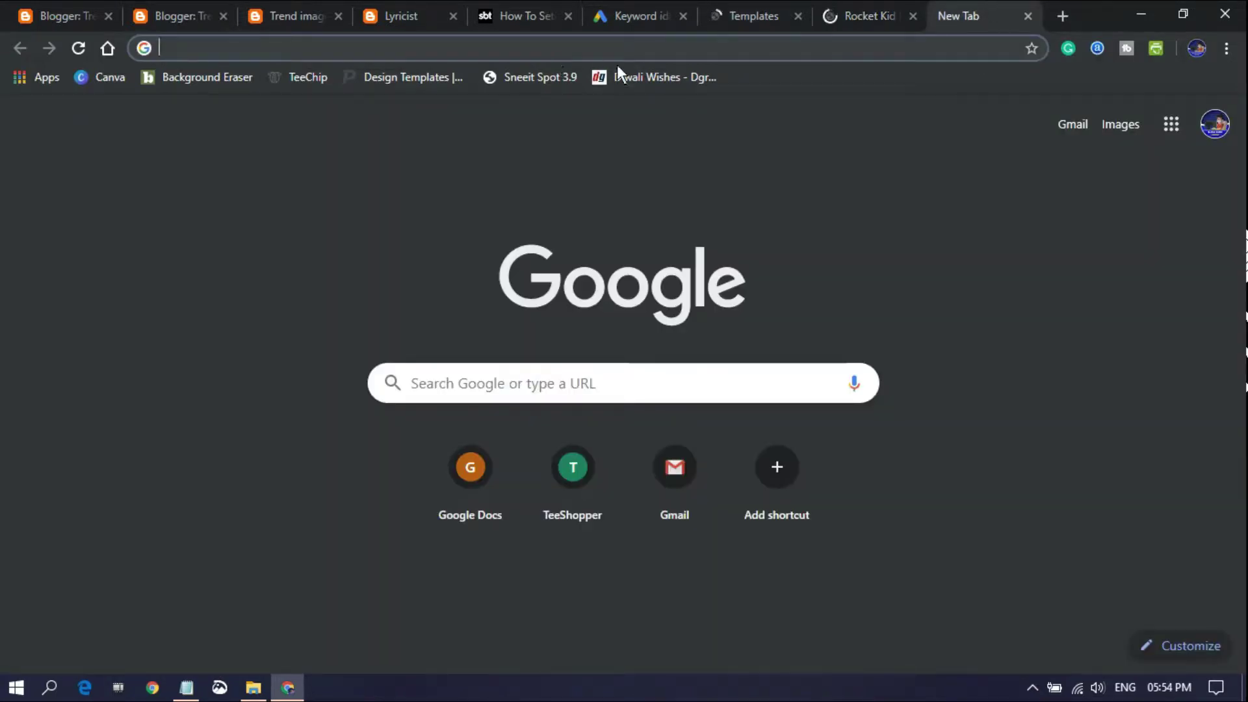
pyautogui.write('unspas')
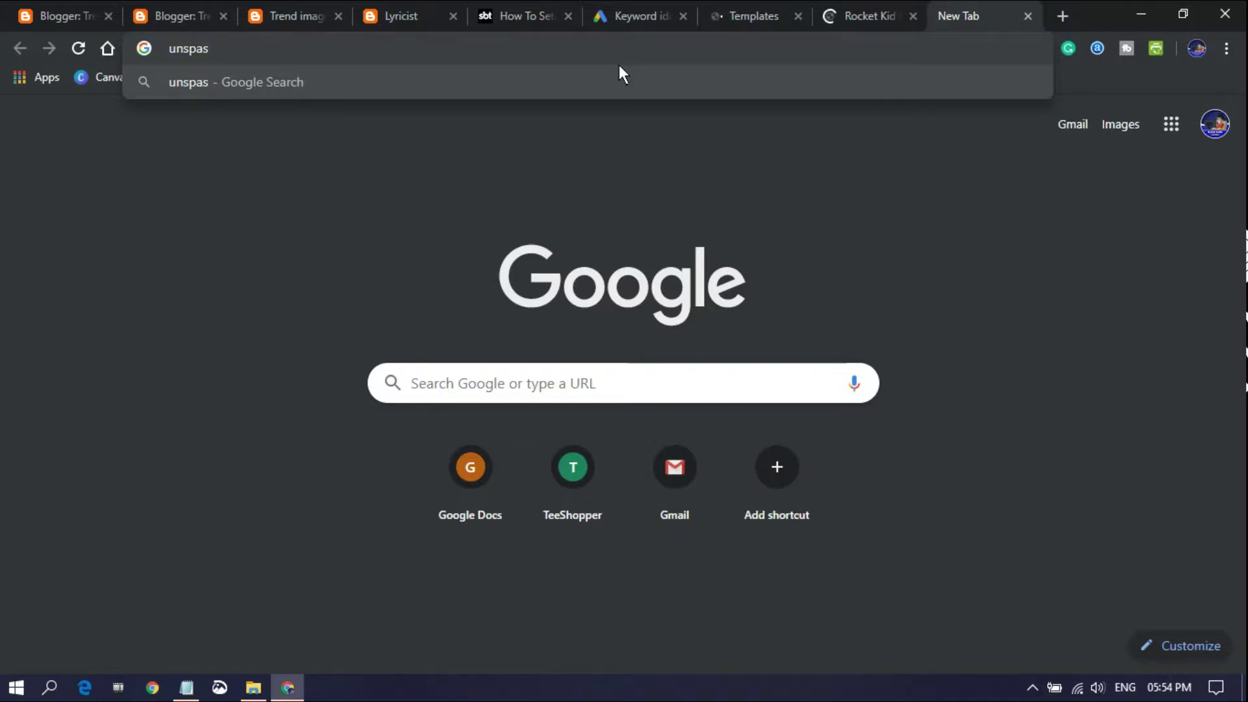
pyautogui.write('h')
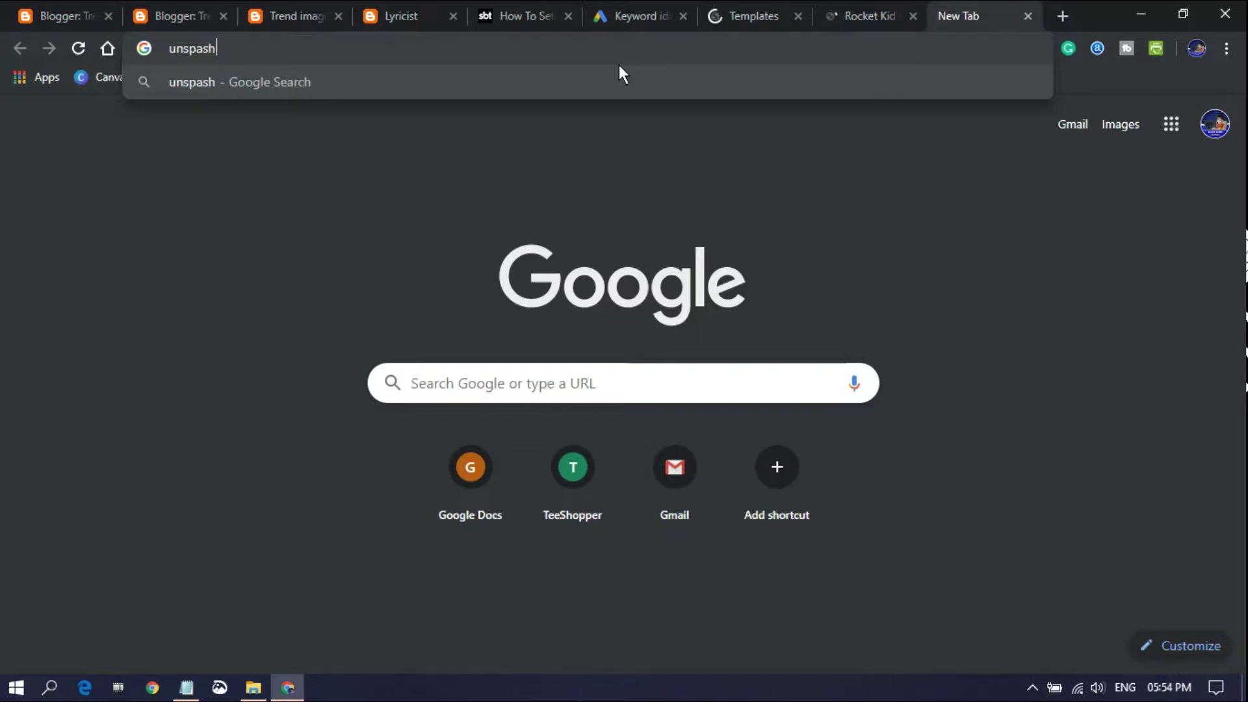
pyautogui.write('.com')
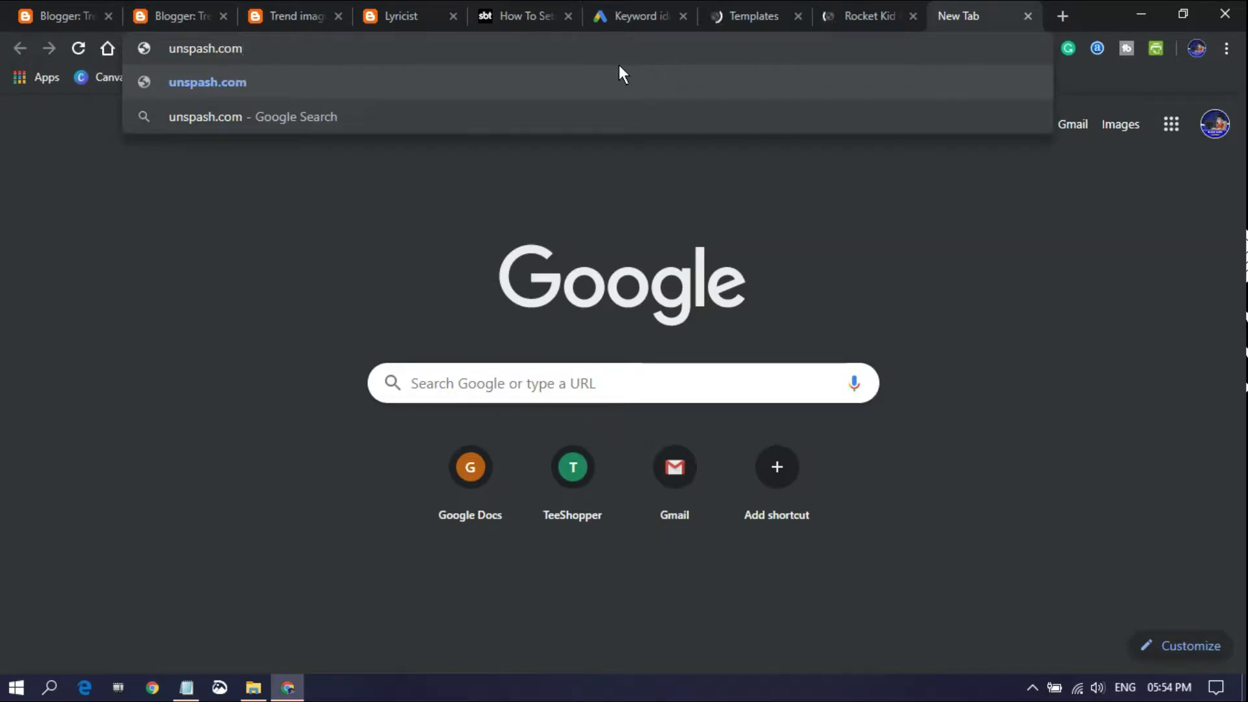
pyautogui.press('Return')
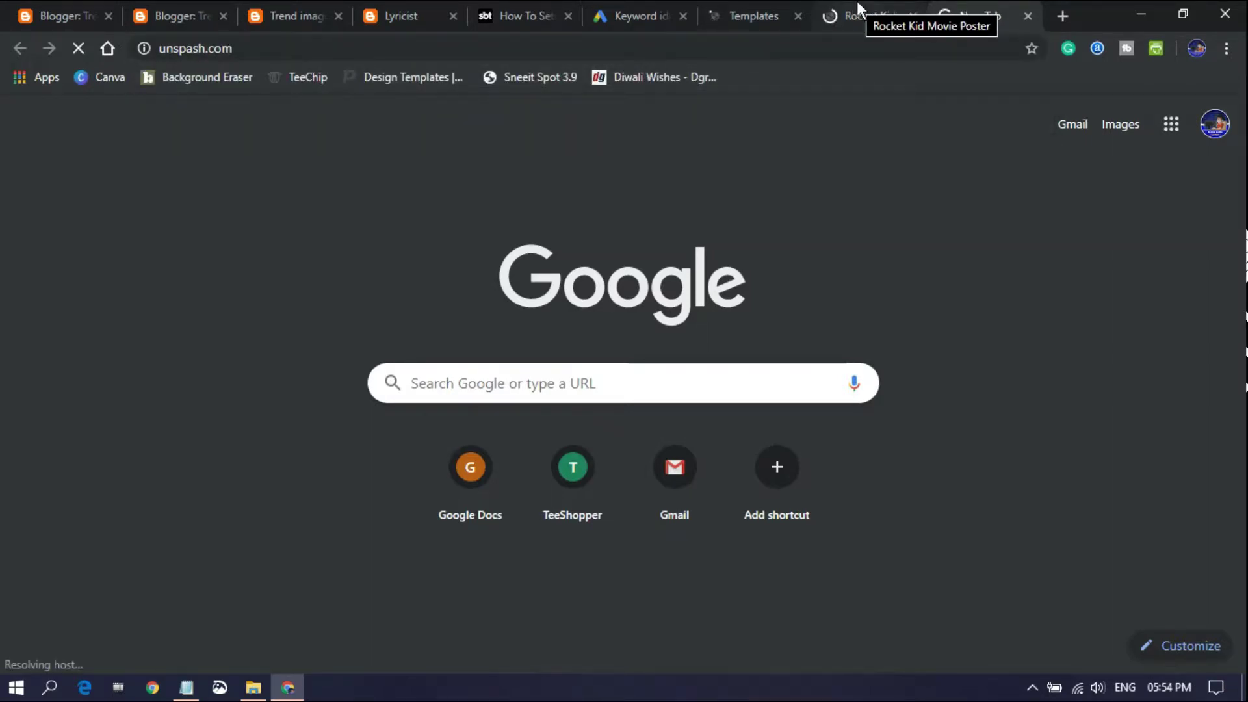
pyautogui.click(187, 50)
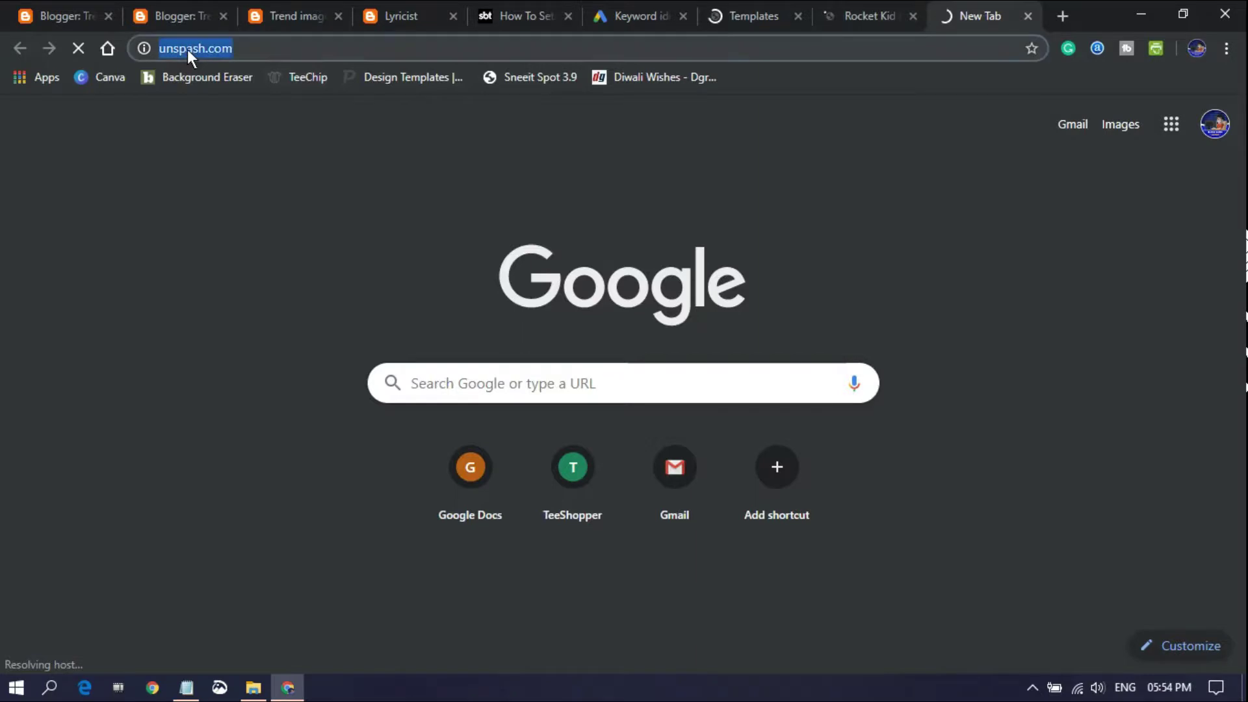
pyautogui.click(188, 50)
pyautogui.write('l')
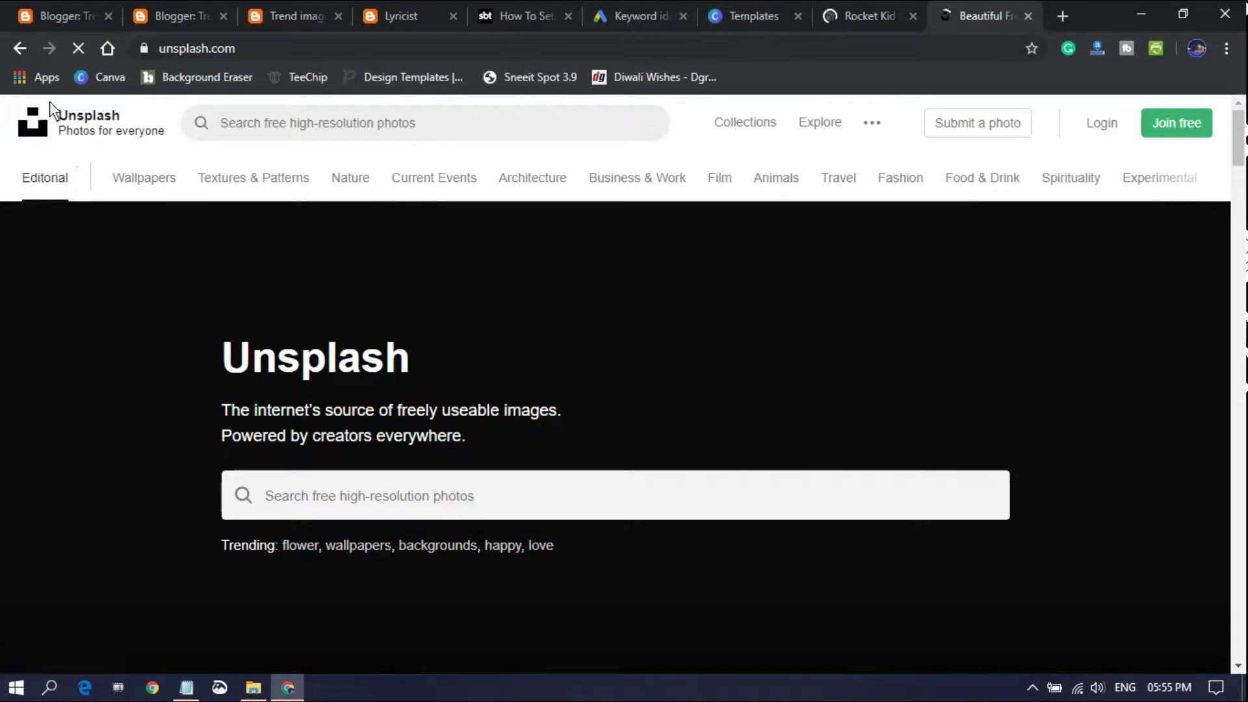
# Search Unsplash for diwali images.
pyautogui.scroll(-8, 578, 357)
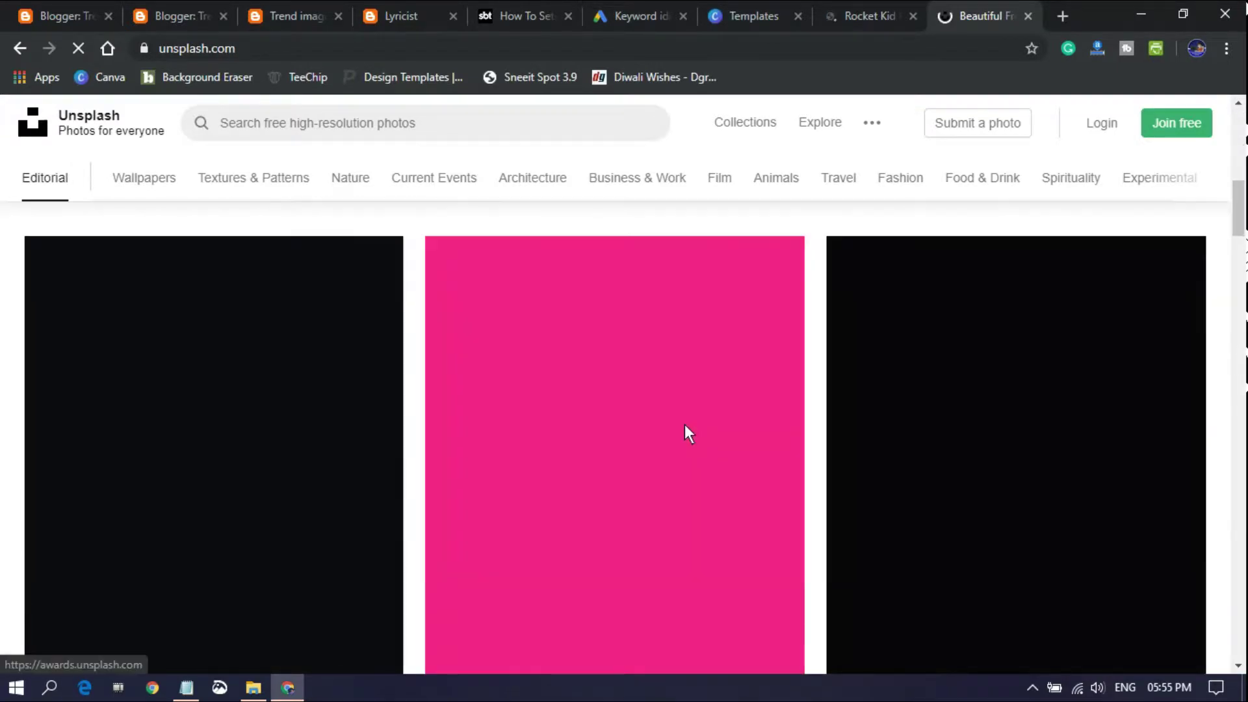
pyautogui.scroll(5, 728, 419)
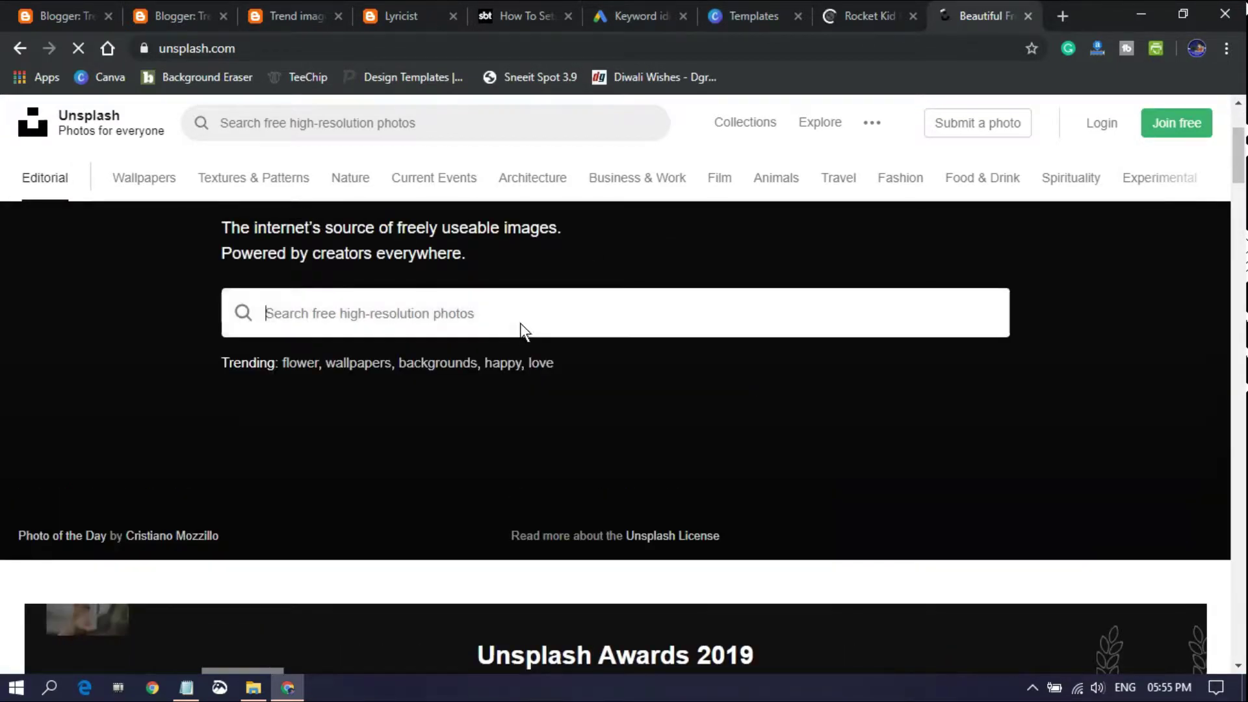
pyautogui.click(510, 317)
pyautogui.write('diwali')
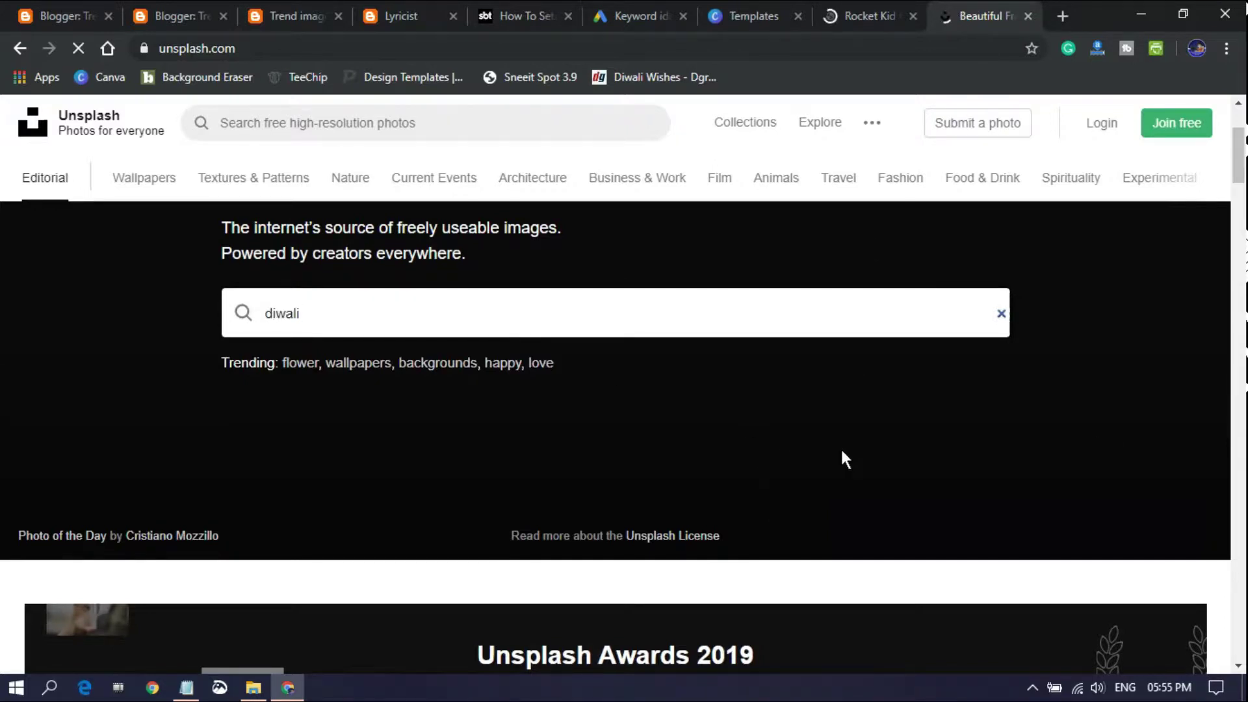
pyautogui.scroll(-5, 852, 455)
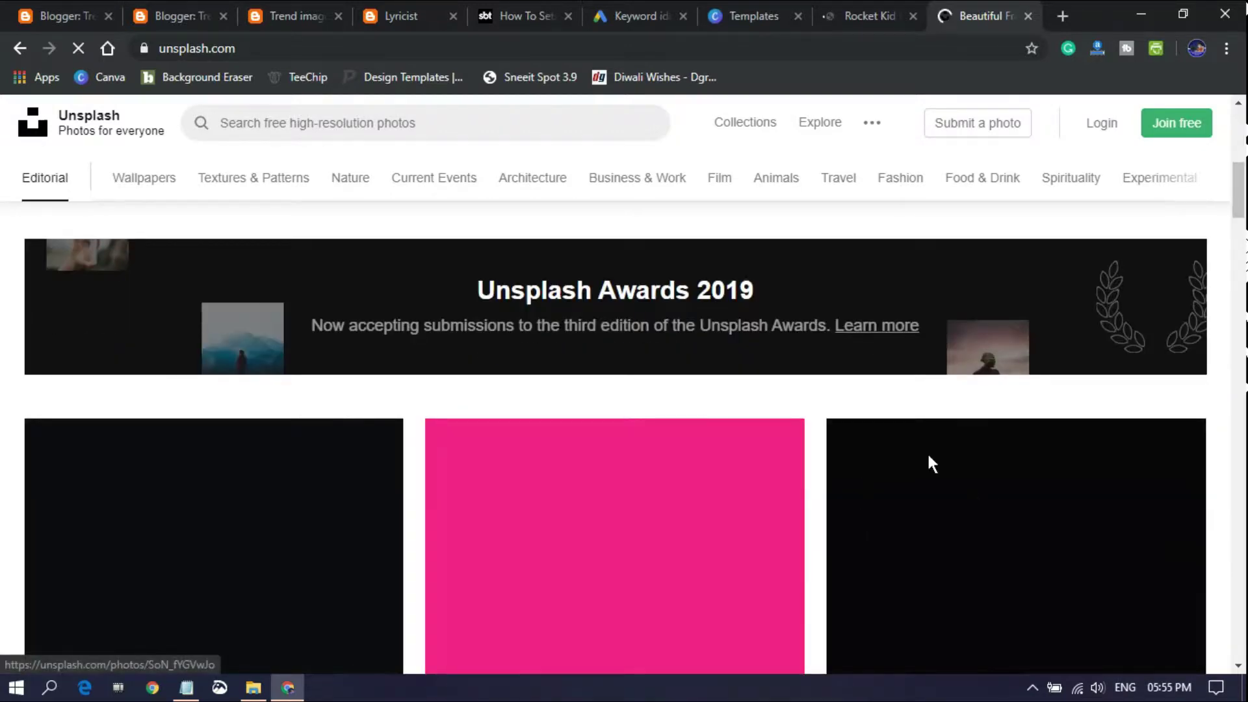
pyautogui.scroll(1, 931, 463)
pyautogui.scroll(4, 1042, 373)
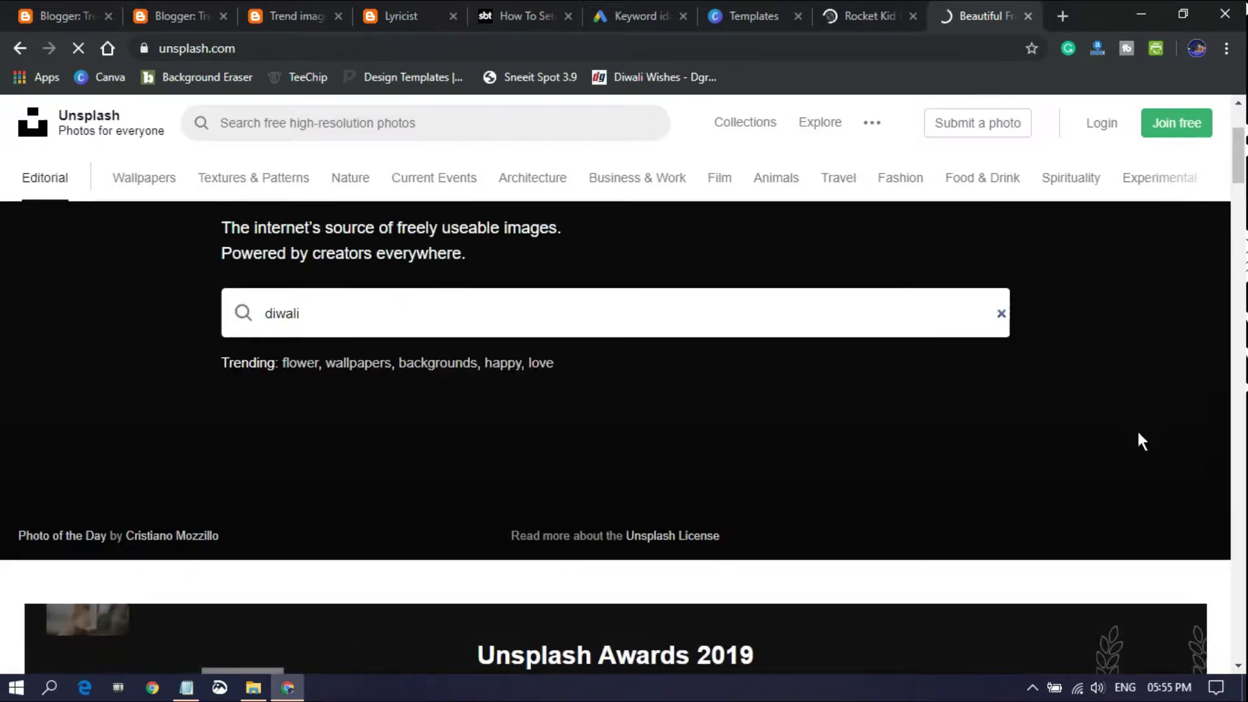
pyautogui.scroll(3, 1142, 442)
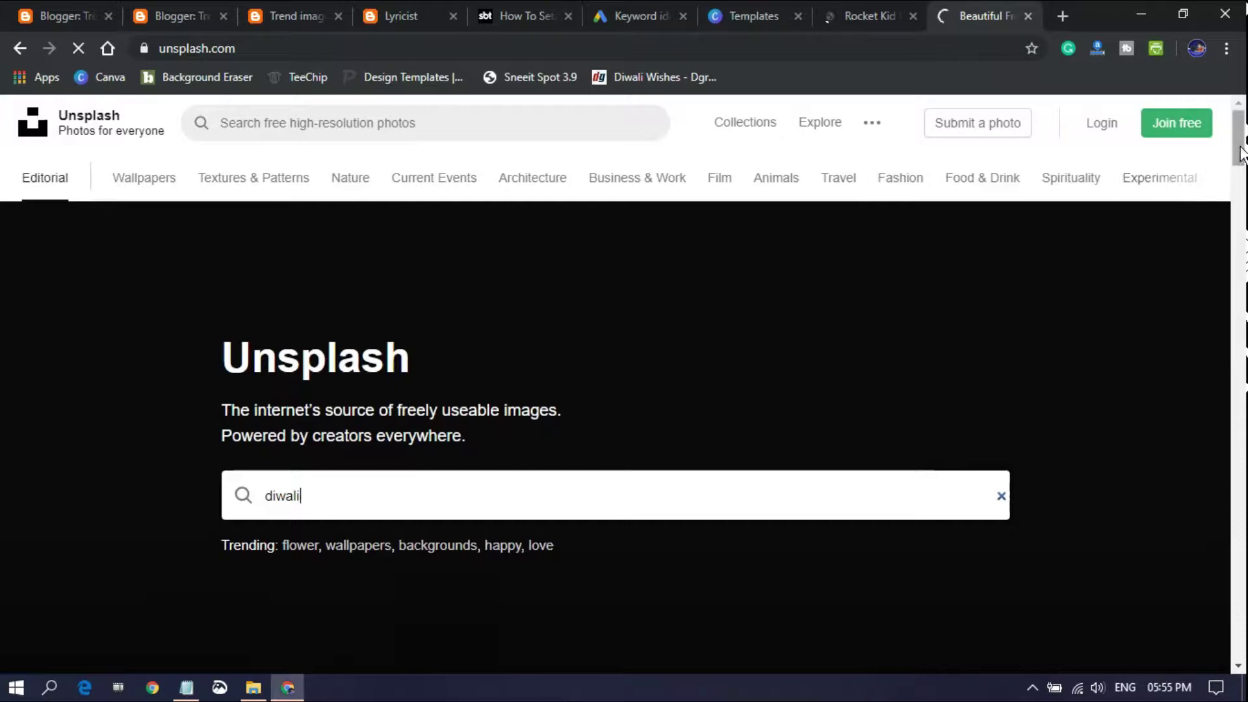
pyautogui.scroll(-4, 1241, 153)
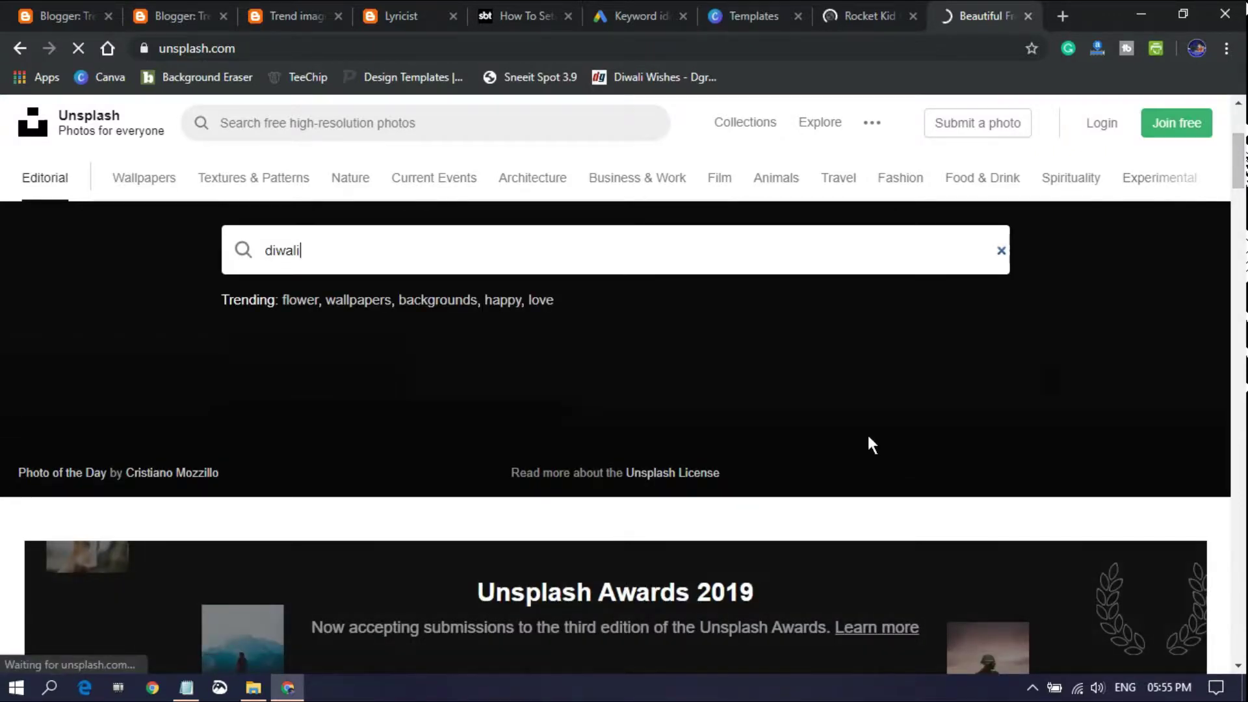
pyautogui.scroll(-4, 1245, 163)
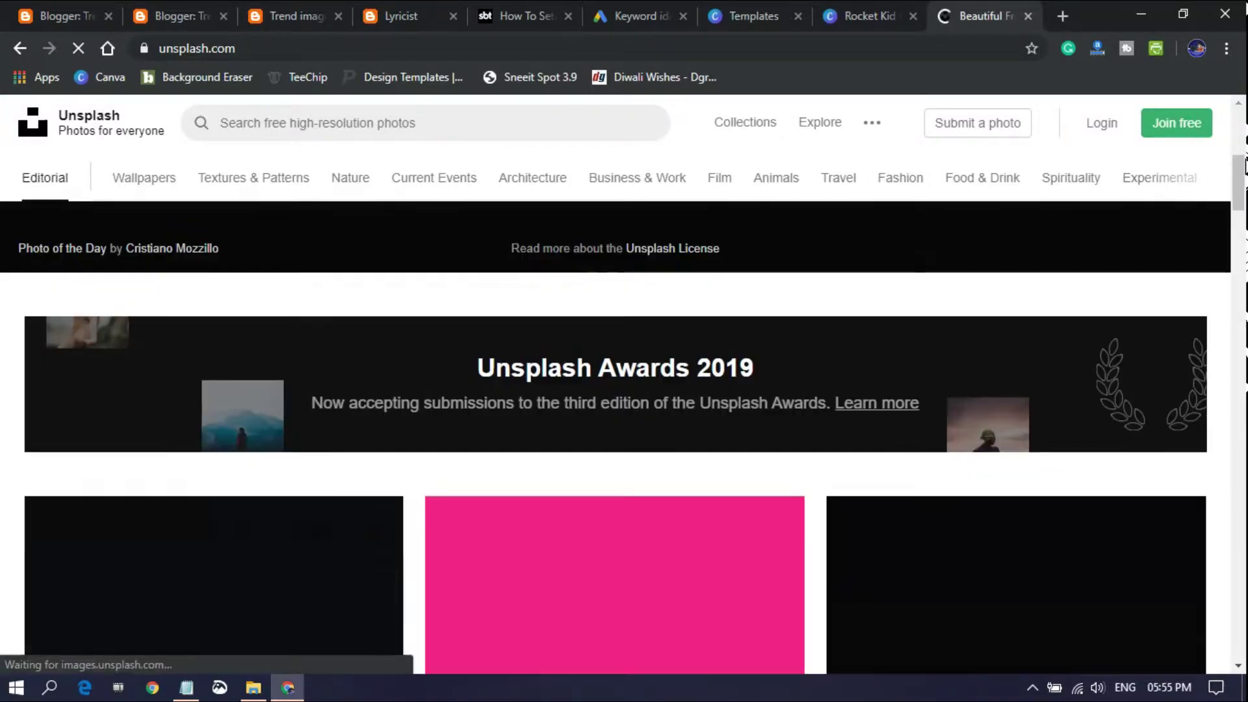
pyautogui.scroll(1, 1244, 168)
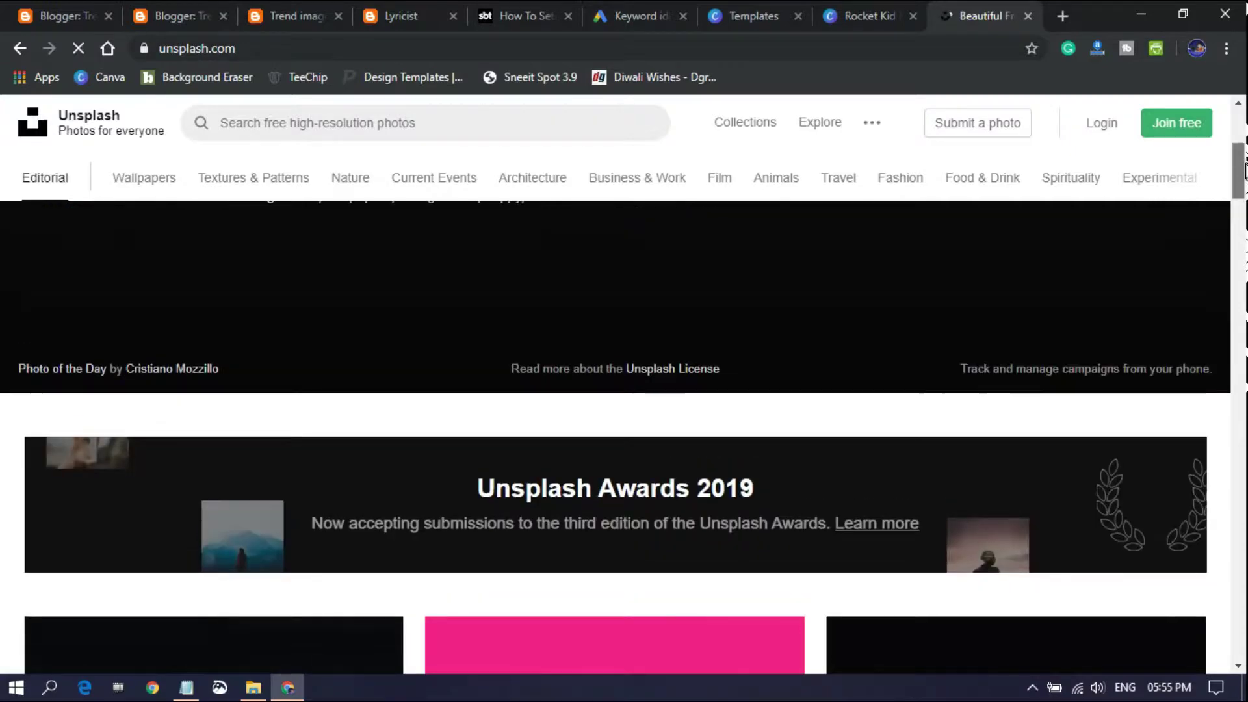
pyautogui.scroll(-2, 1021, 468)
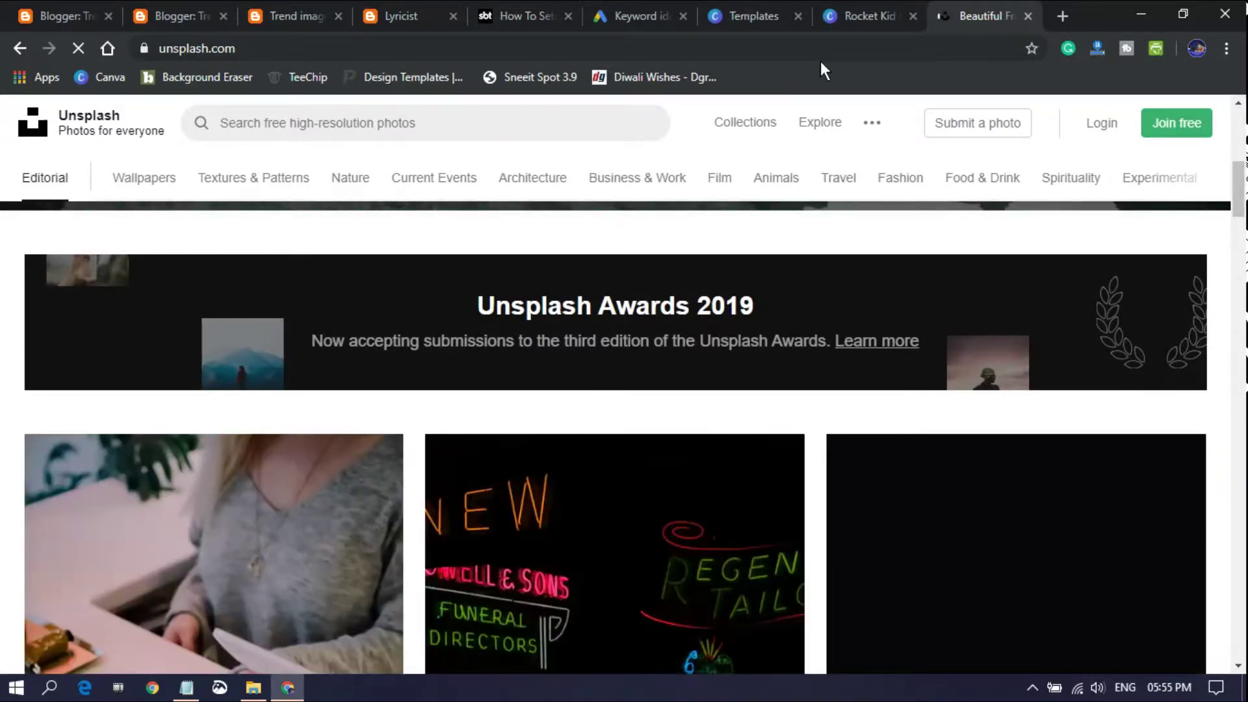
pyautogui.scroll(-3, 808, 506)
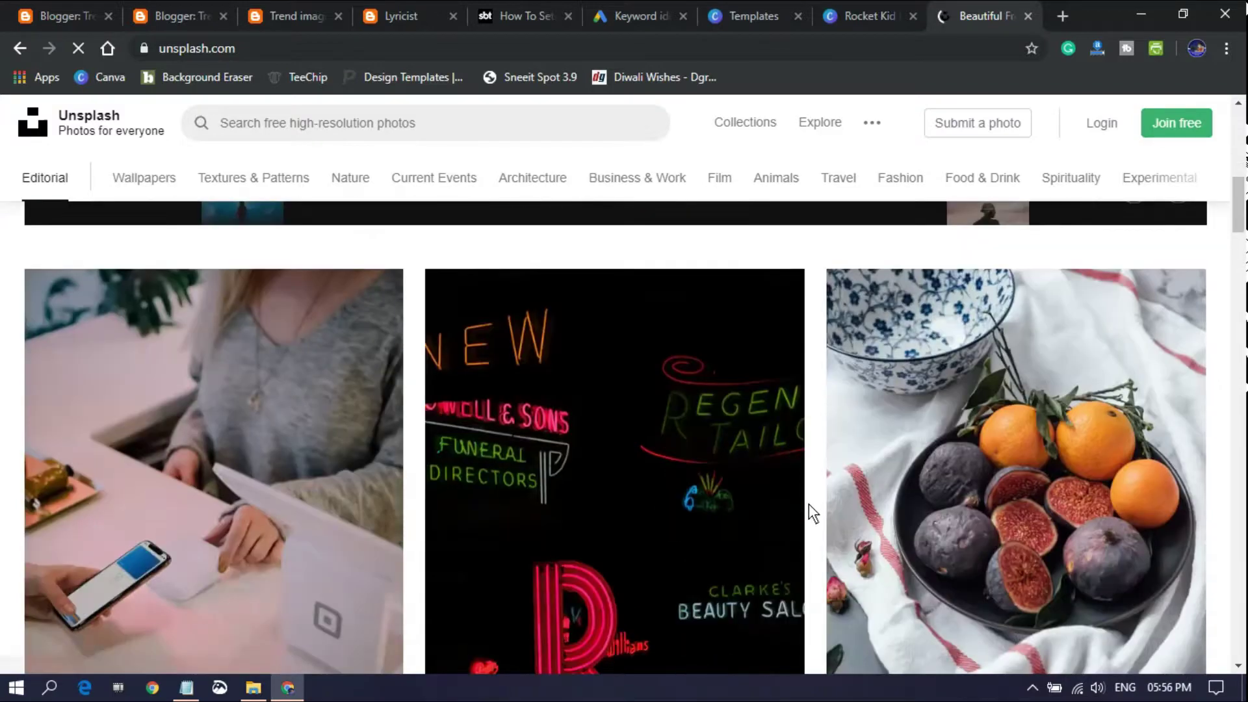
pyautogui.scroll(-4, 815, 500)
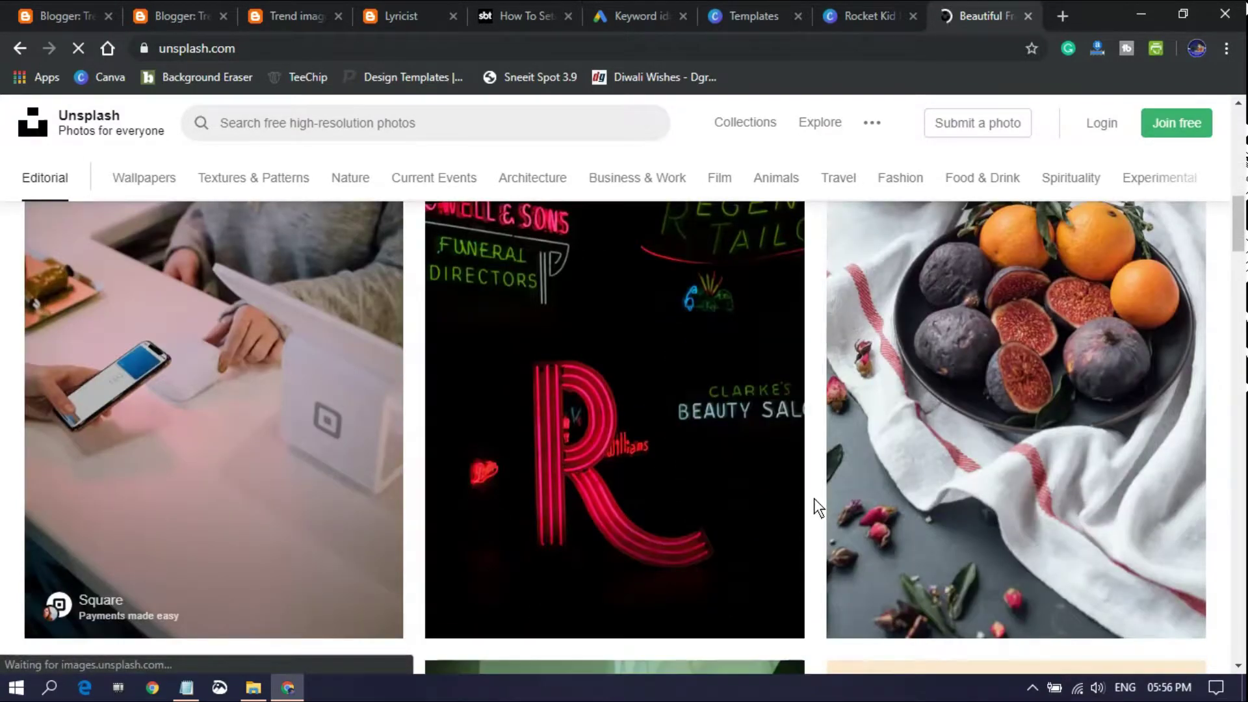
pyautogui.scroll(-4, 814, 499)
pyautogui.scroll(-2, 814, 498)
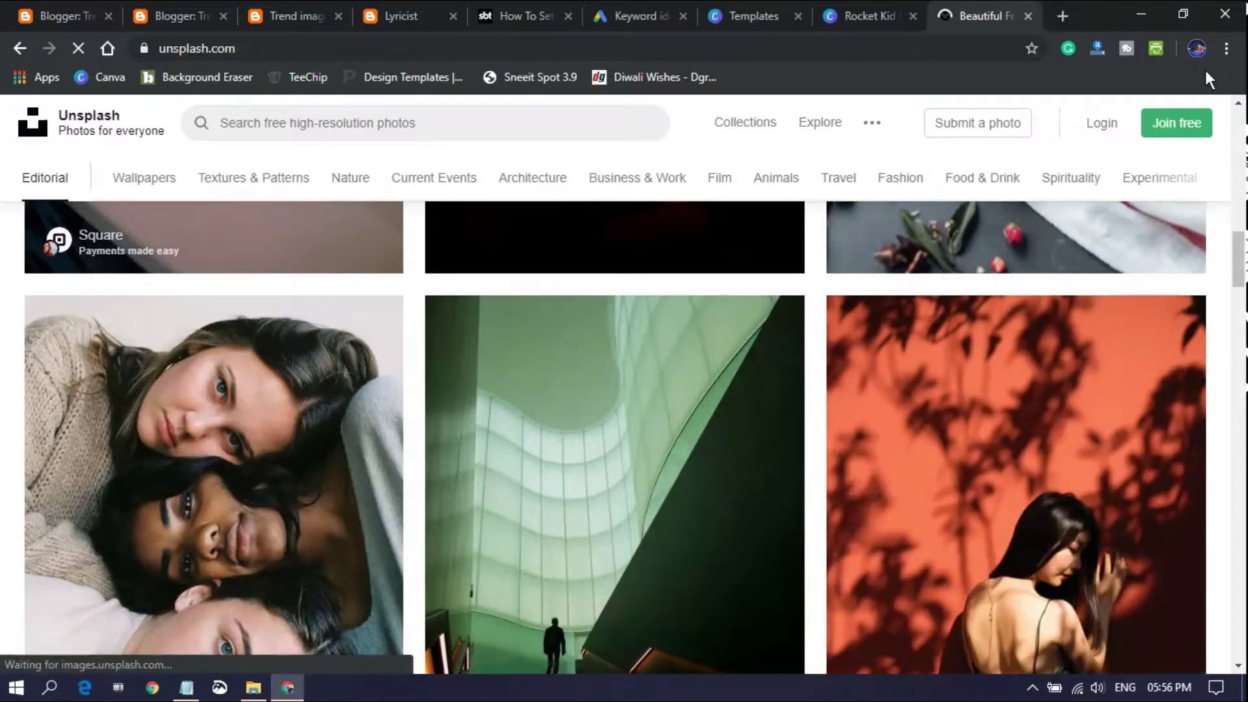
pyautogui.click(1223, 56)
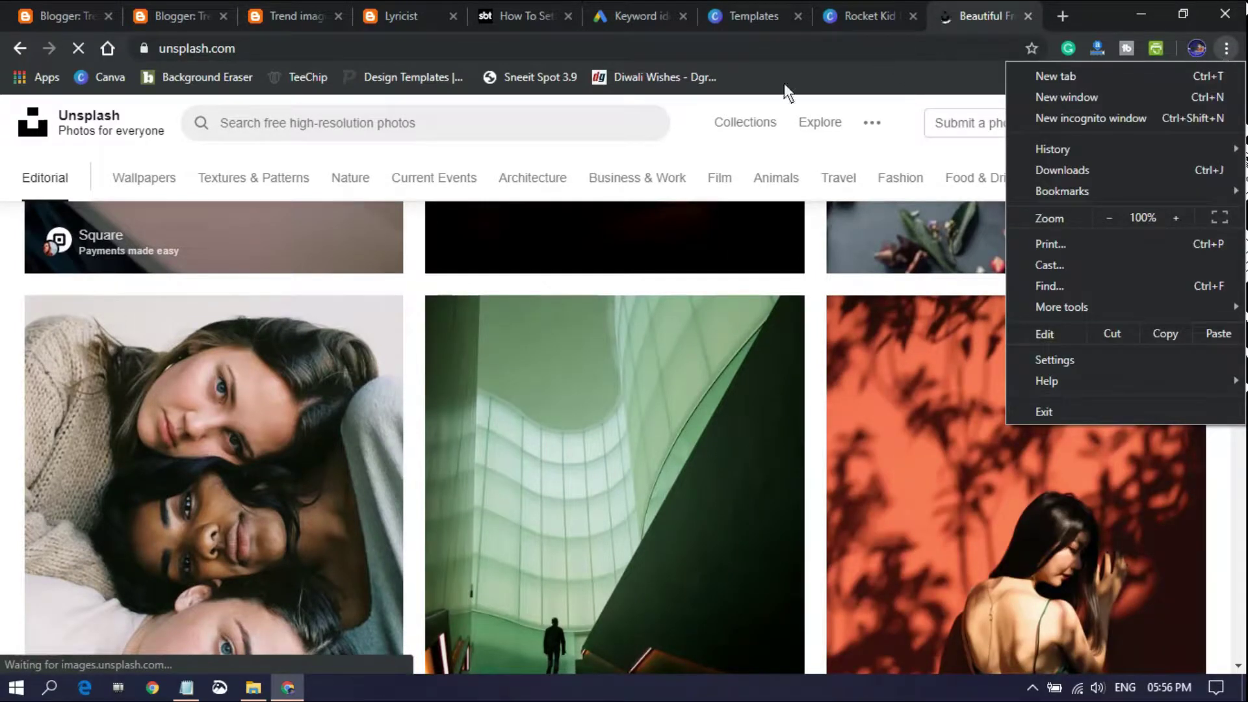
pyautogui.click(779, 56)
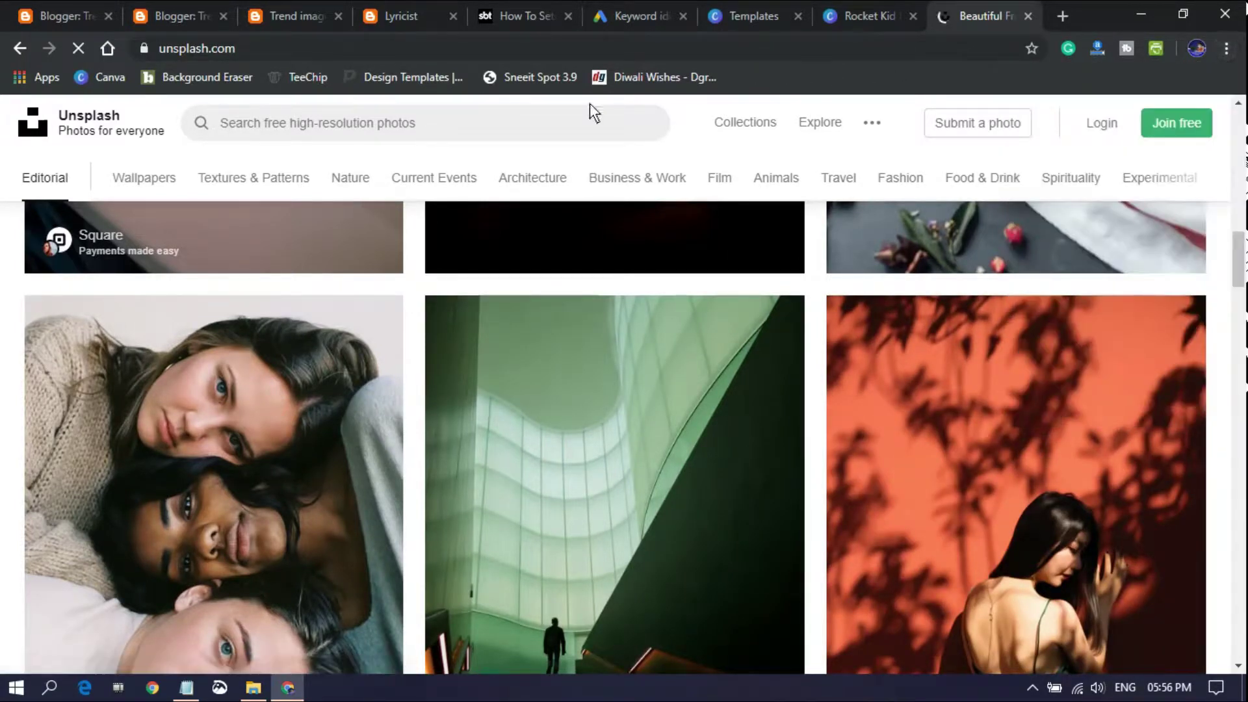
pyautogui.click(837, 129)
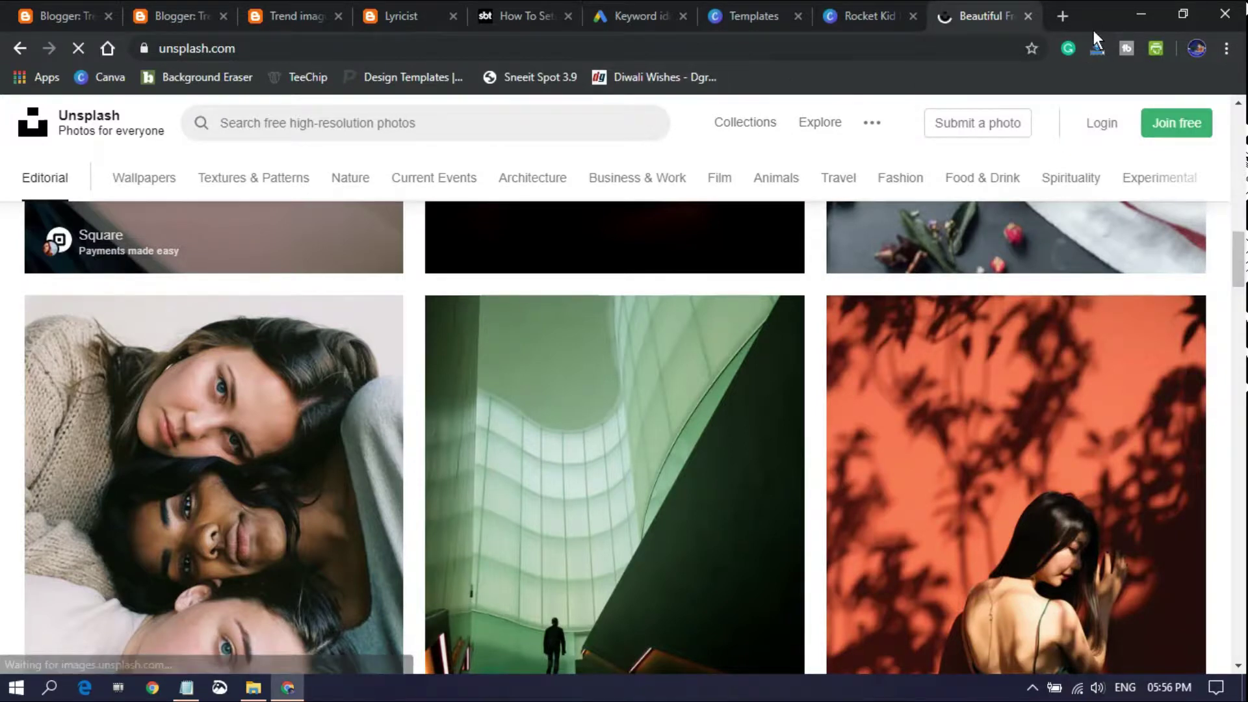
pyautogui.scroll(8, 708, 212)
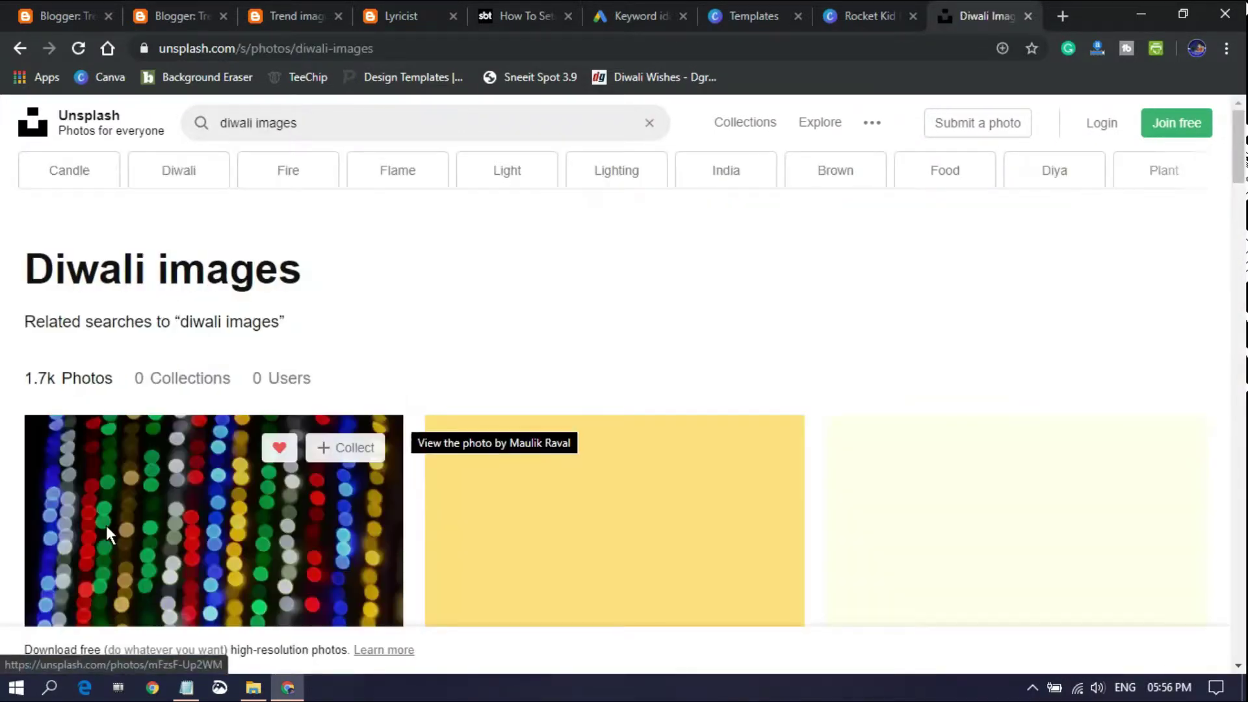
# Browse the diwali images results for a candle photo to use as the poster background.
pyautogui.scroll(-5, 763, 422)
pyautogui.scroll(3, 770, 429)
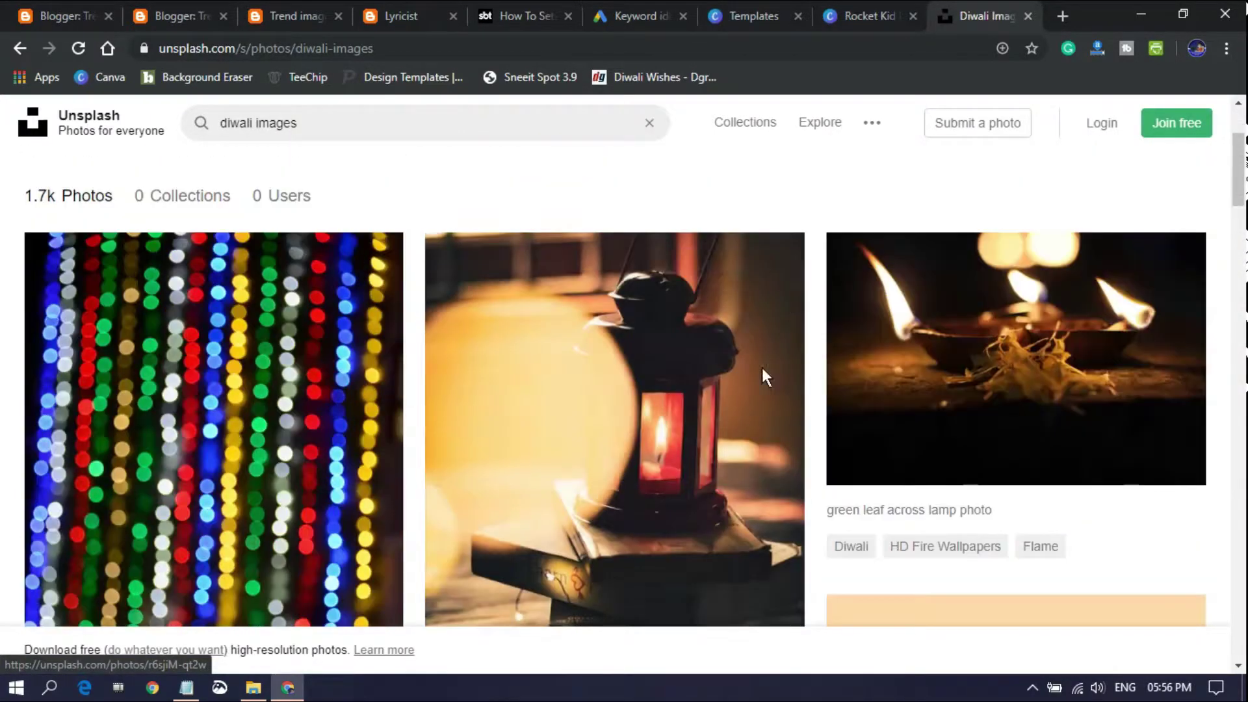
pyautogui.scroll(-4, 678, 520)
pyautogui.scroll(-15, 681, 591)
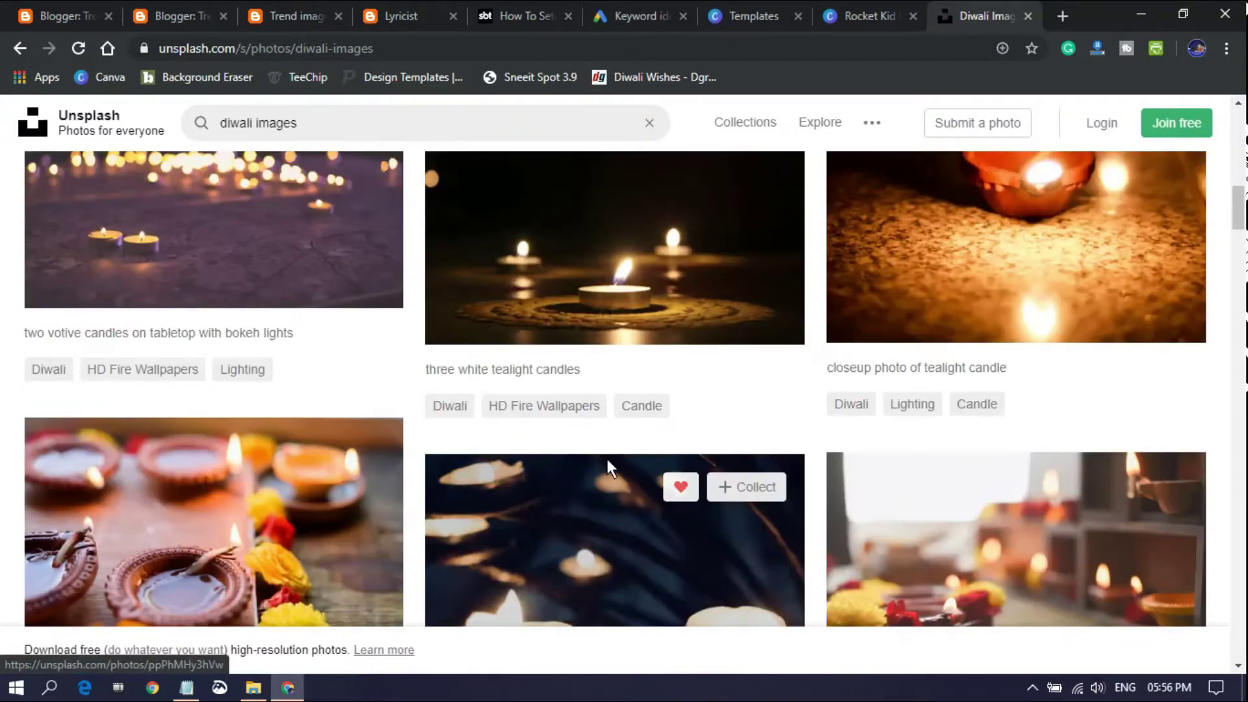
pyautogui.scroll(5, 370, 464)
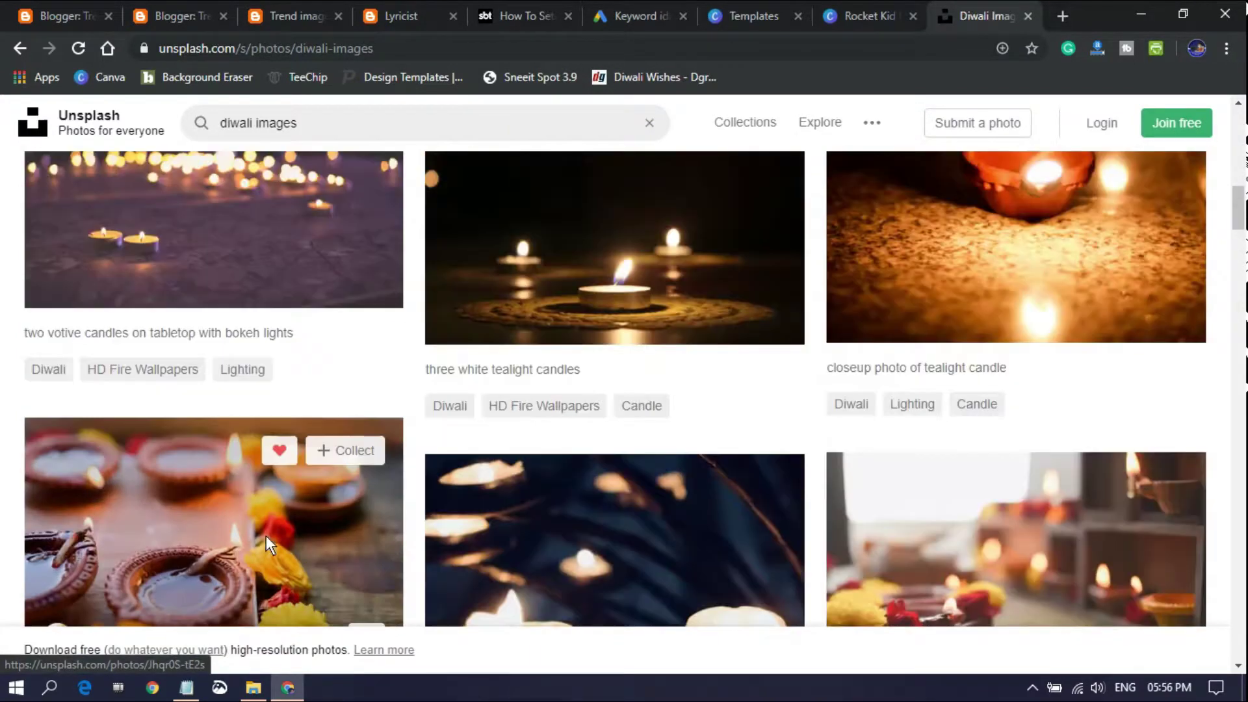
pyautogui.scroll(-3, 312, 514)
pyautogui.scroll(-9, 730, 532)
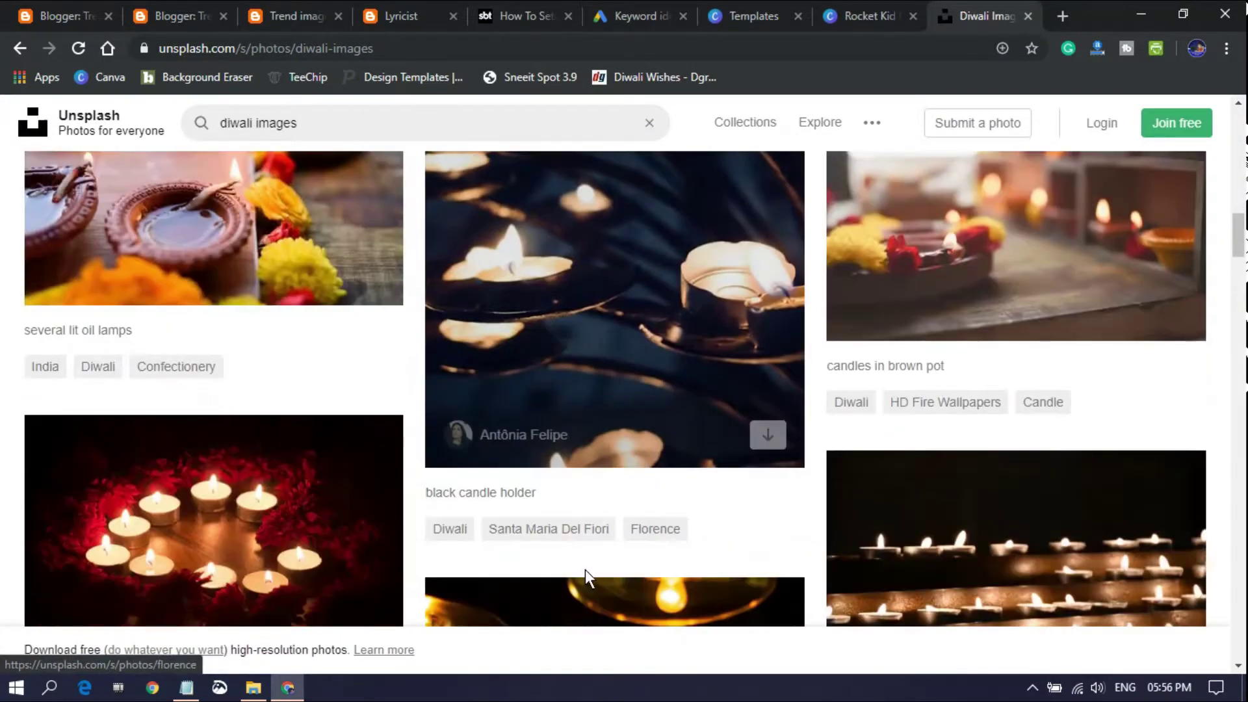
pyautogui.scroll(5, 955, 546)
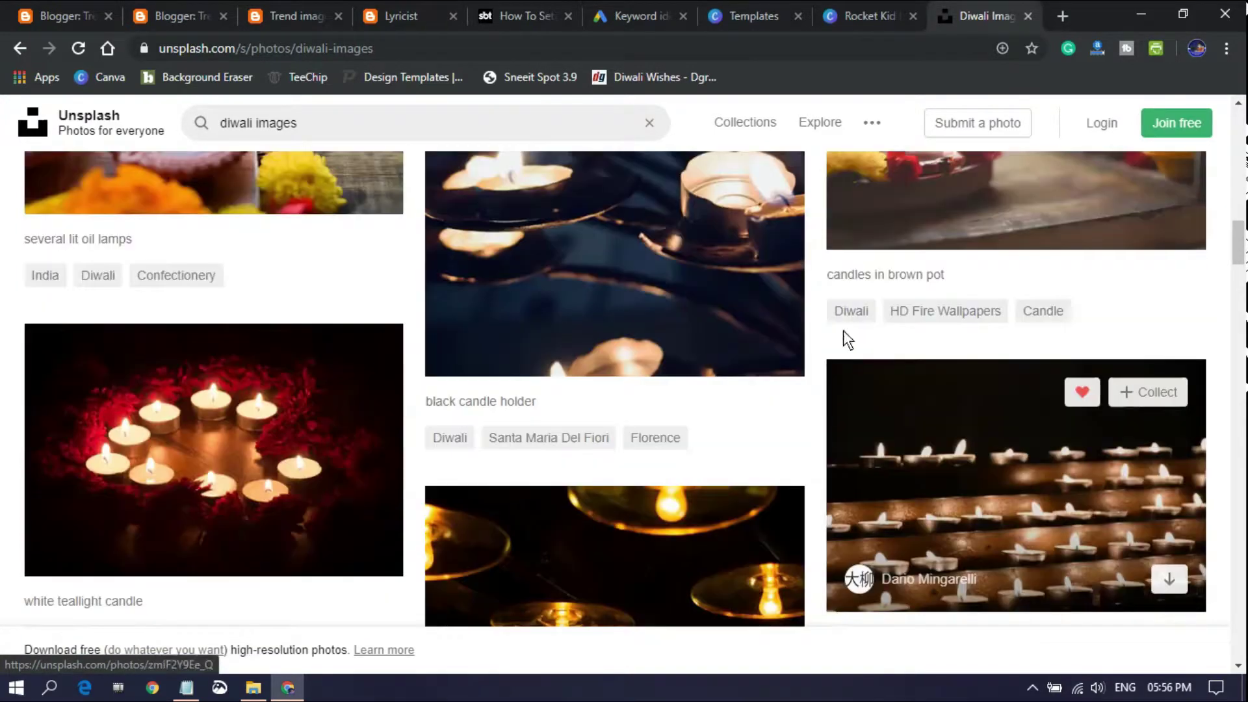
pyautogui.scroll(-4, 845, 338)
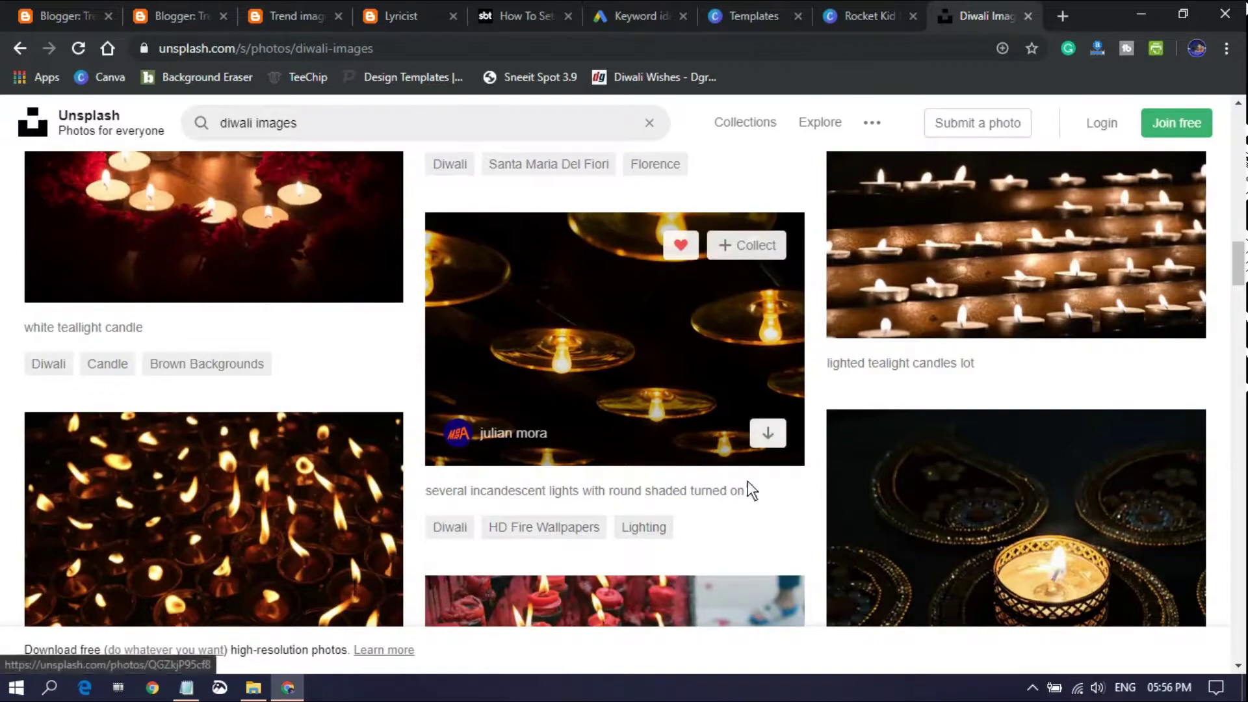
# Download the photo of a person holding a red candle, show the file in its folder and minimize the folder window.
pyautogui.scroll(-7, 634, 510)
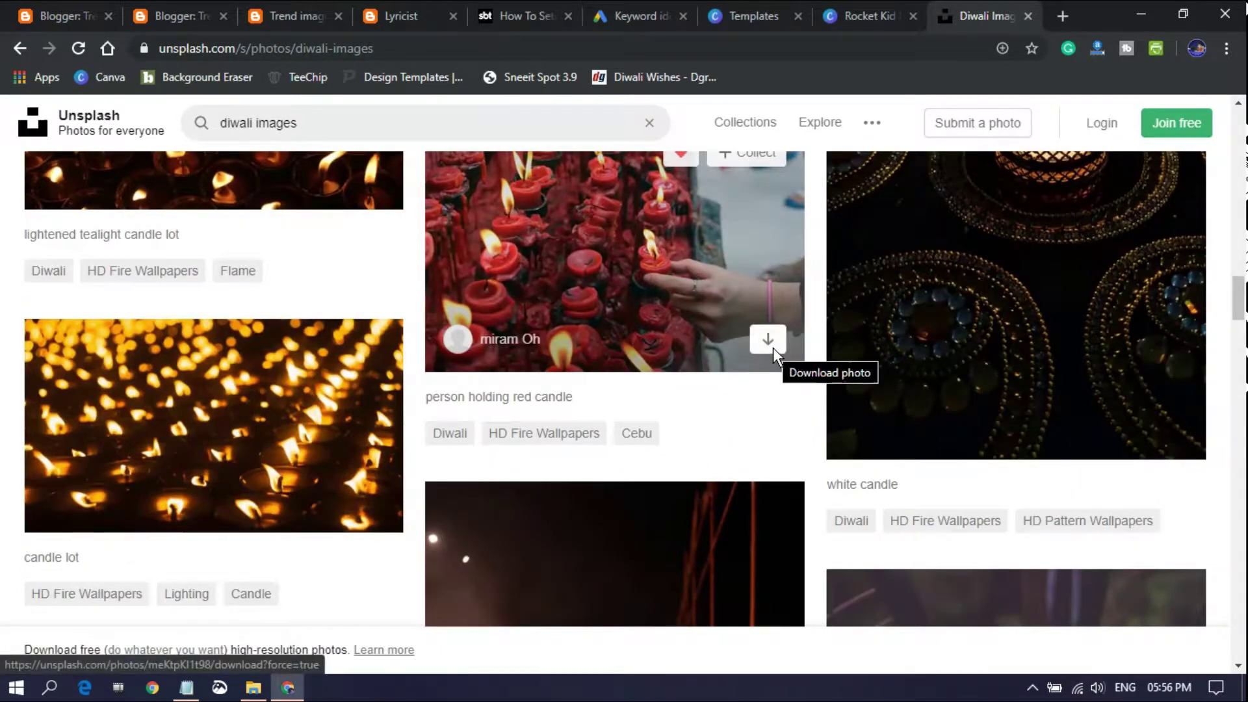
pyautogui.click(768, 339)
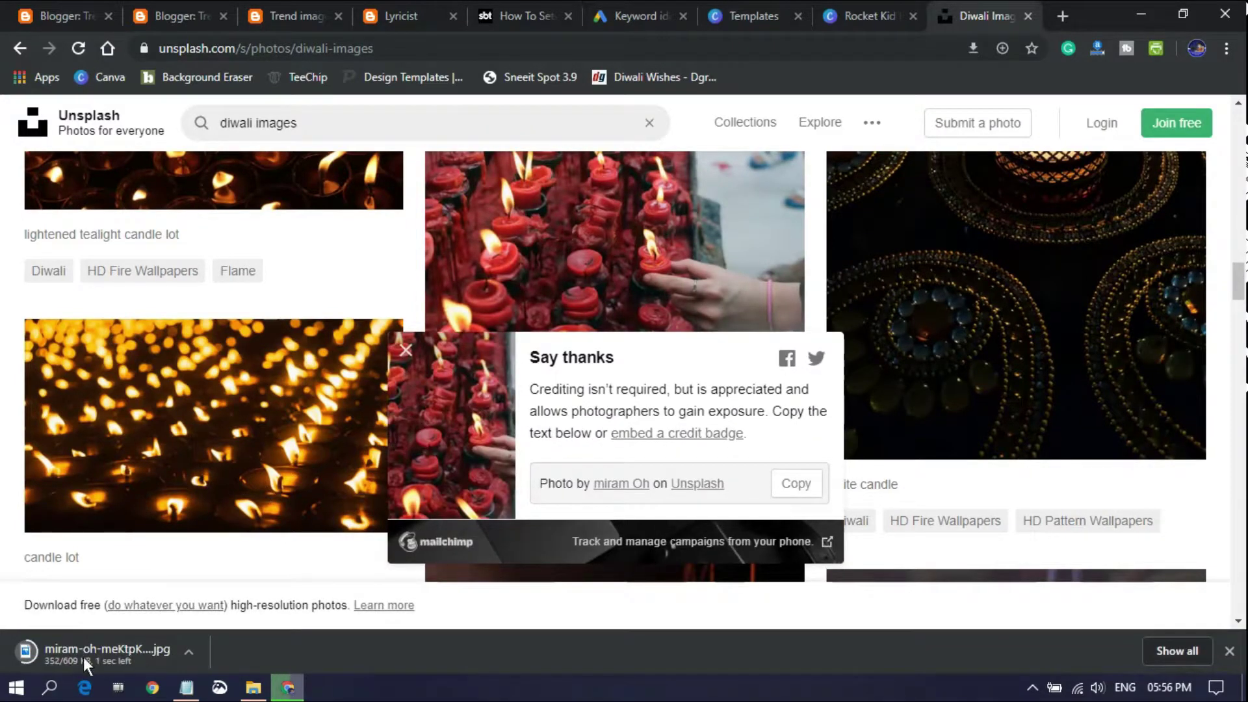
pyautogui.rightClick(95, 654)
pyautogui.click(202, 609)
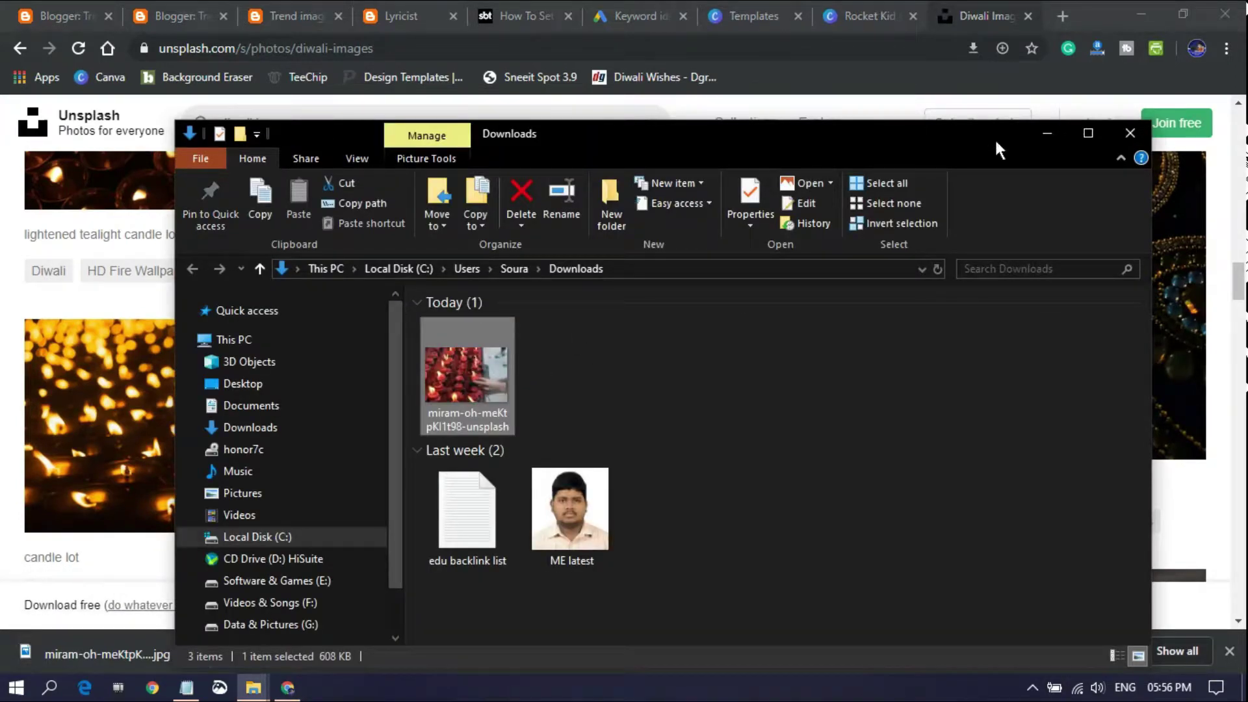
pyautogui.click(1036, 133)
# Switch to the Rocket Kid Movie Poster design in Canva and upload the downloaded red candle photo from the Downloads folder.
pyautogui.click(841, 16)
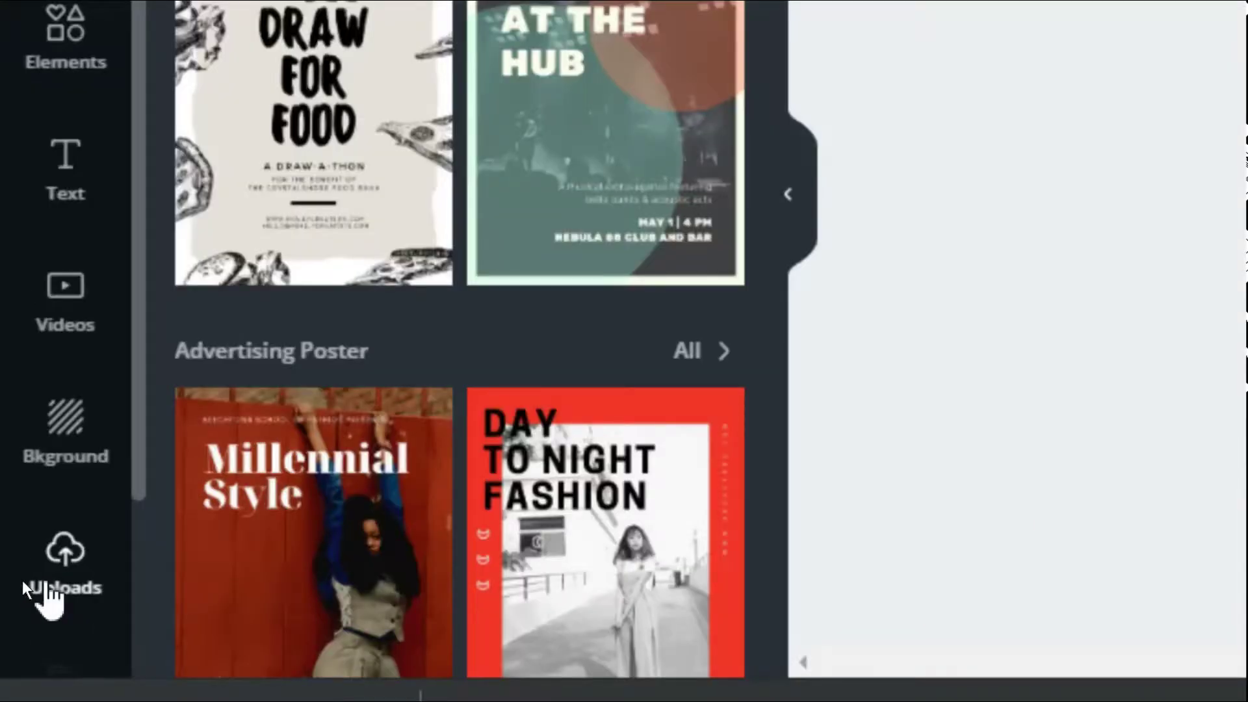
pyautogui.click(42, 585)
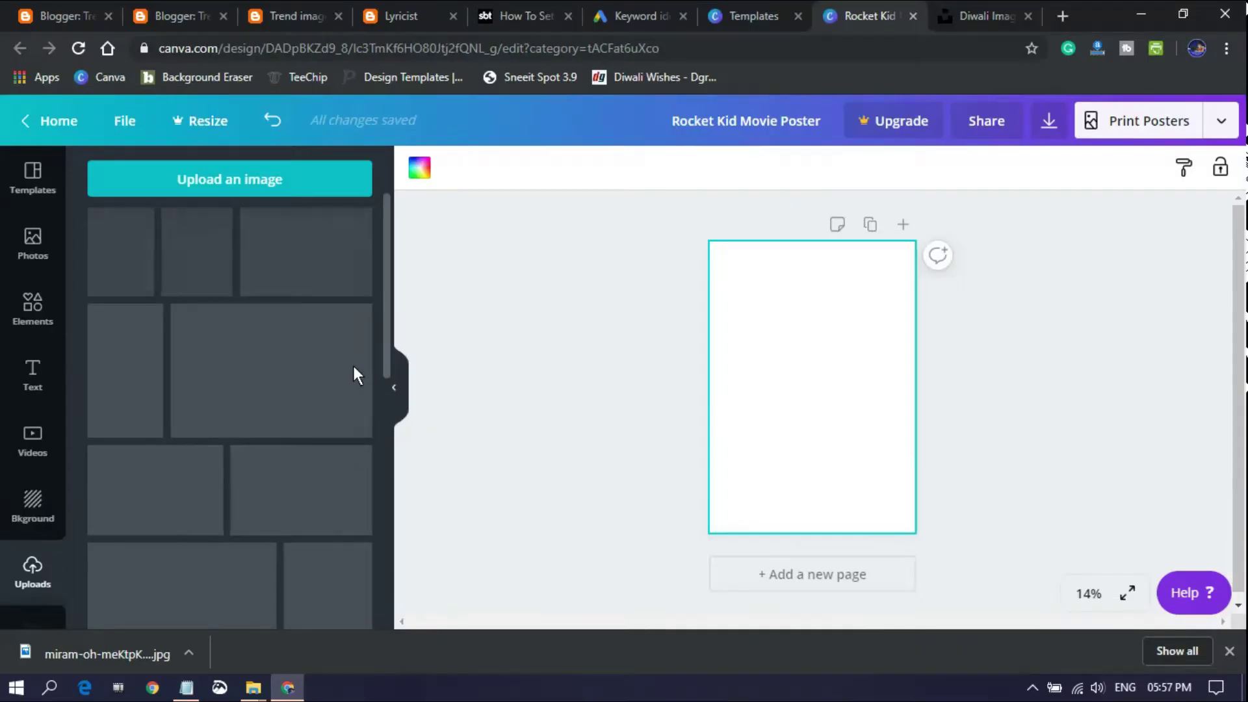
pyautogui.click(232, 175)
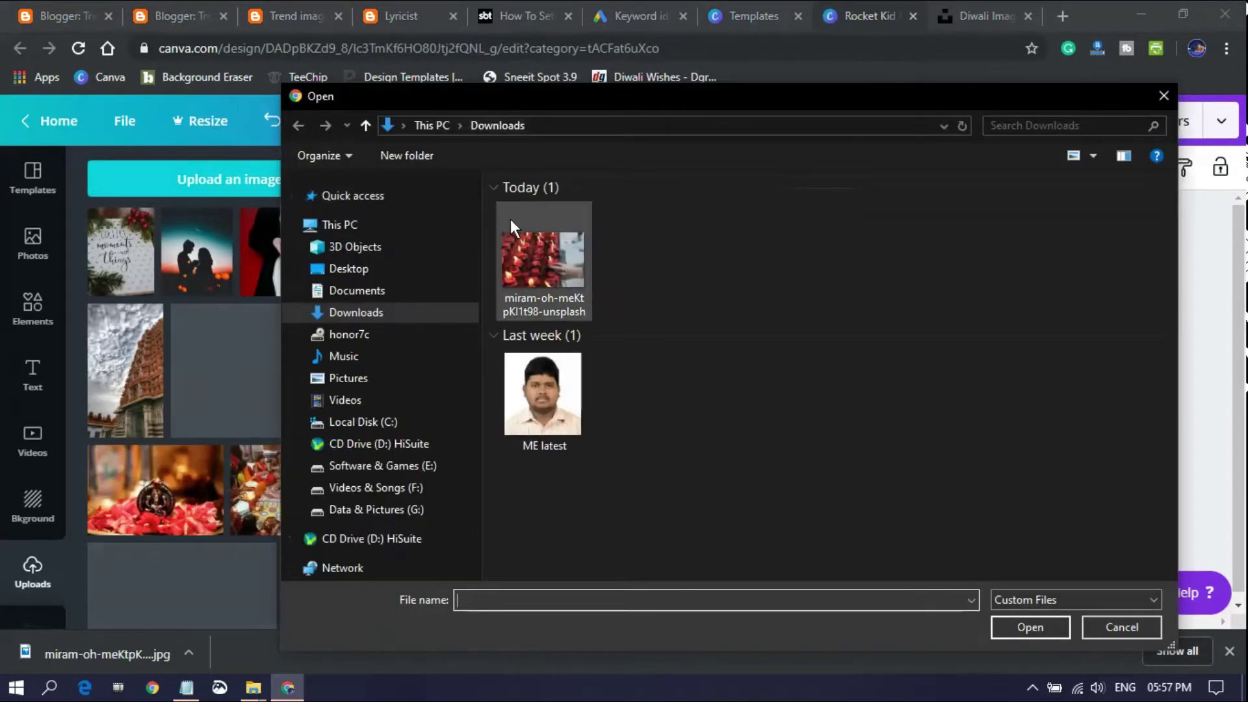
pyautogui.click(524, 279)
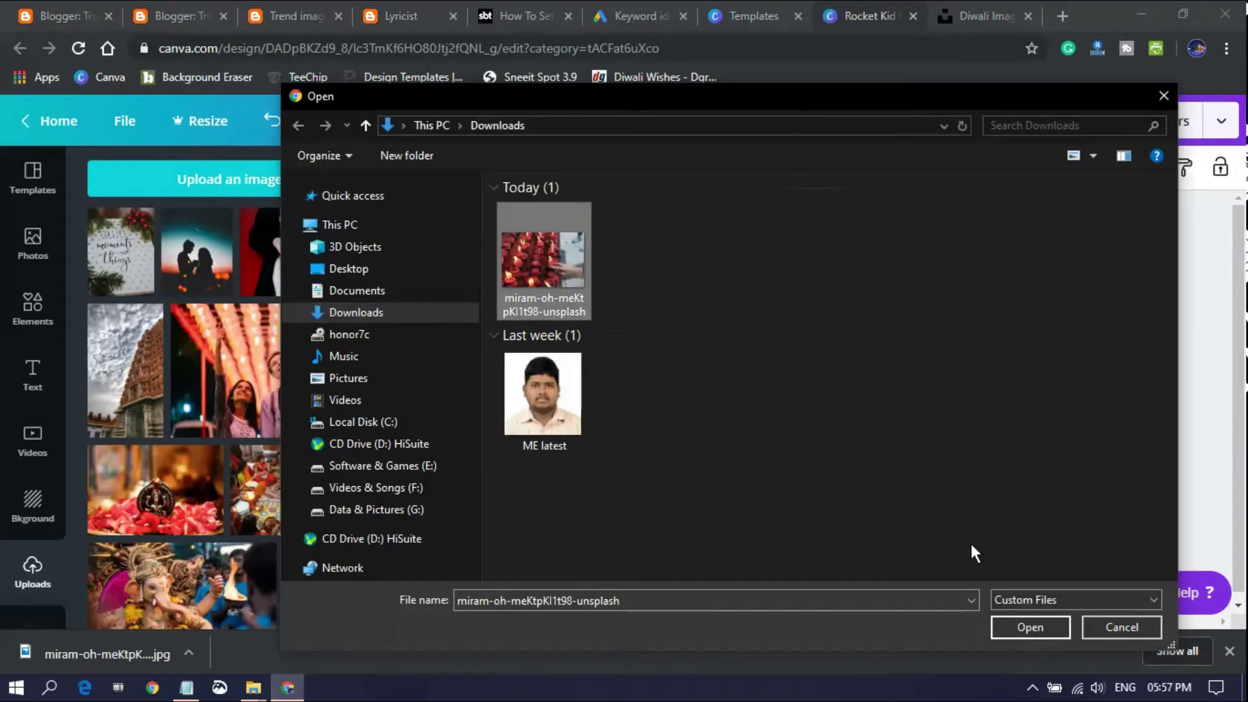
pyautogui.click(1030, 627)
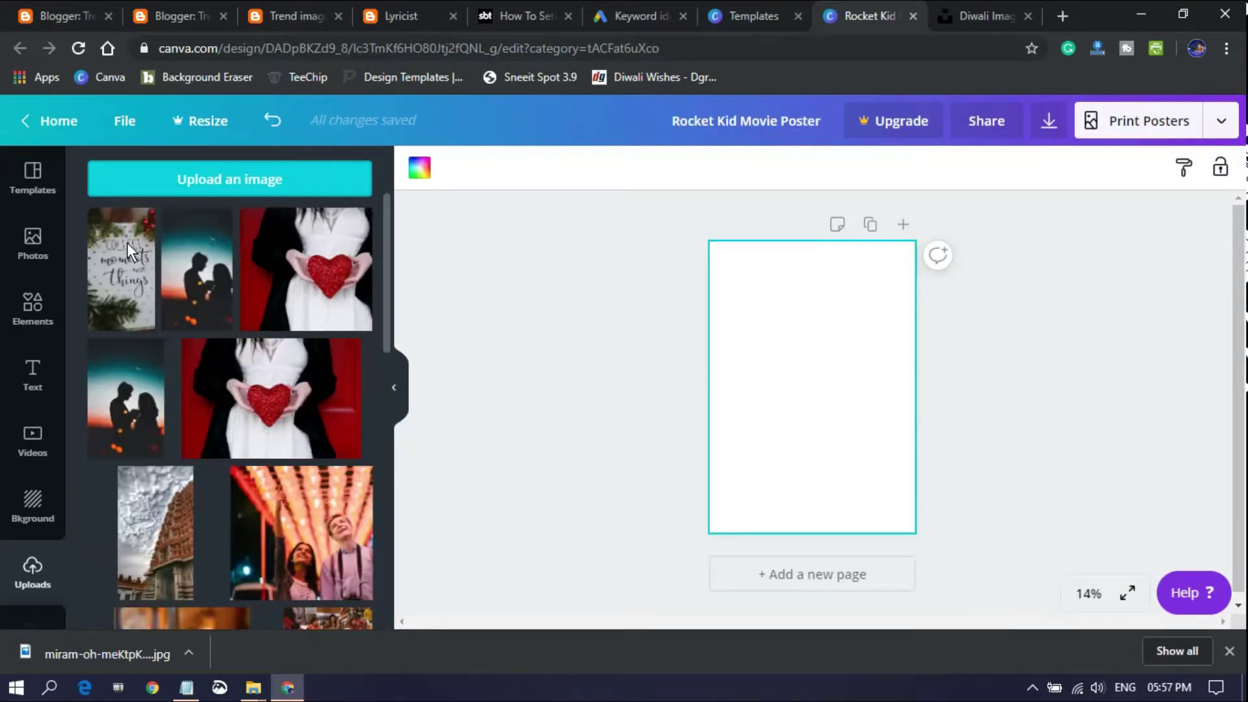
# Place the red candle photo on the blank page, enlarge it to about 94.4 by 62.9 and shift it so it covers the page.
pyautogui.click(138, 268)
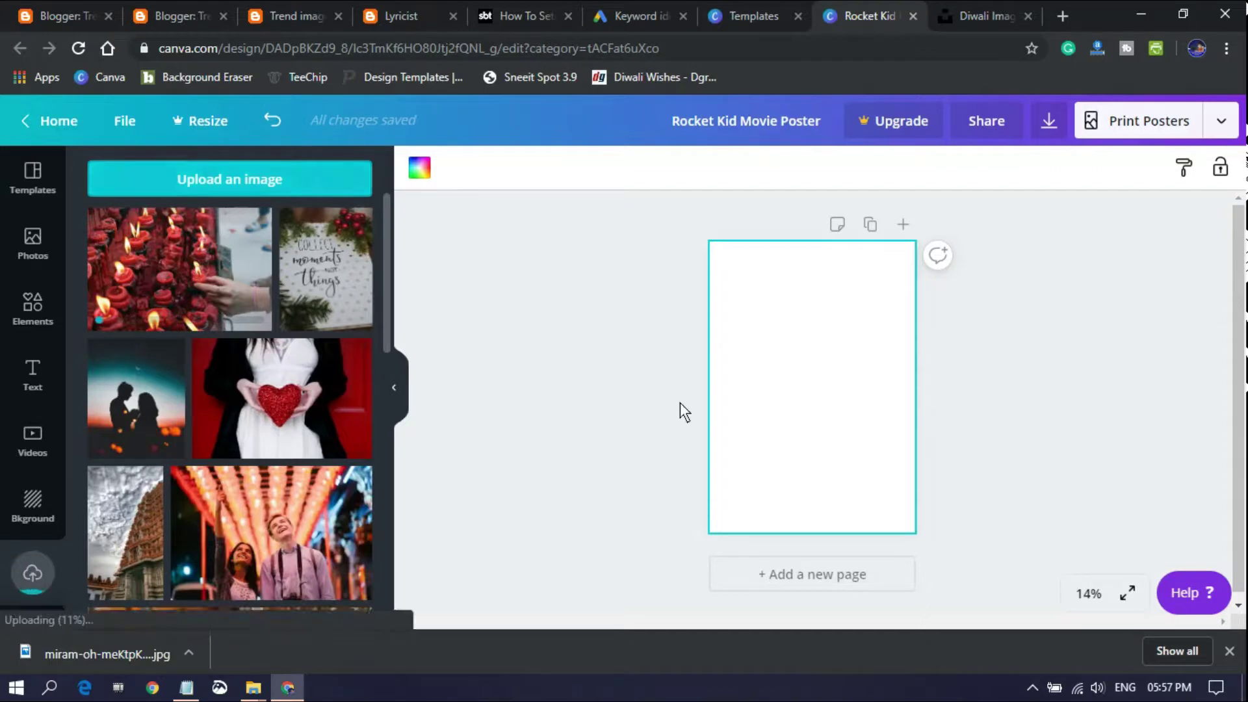
pyautogui.moveTo(754, 323); pyautogui.dragTo(713, 240)
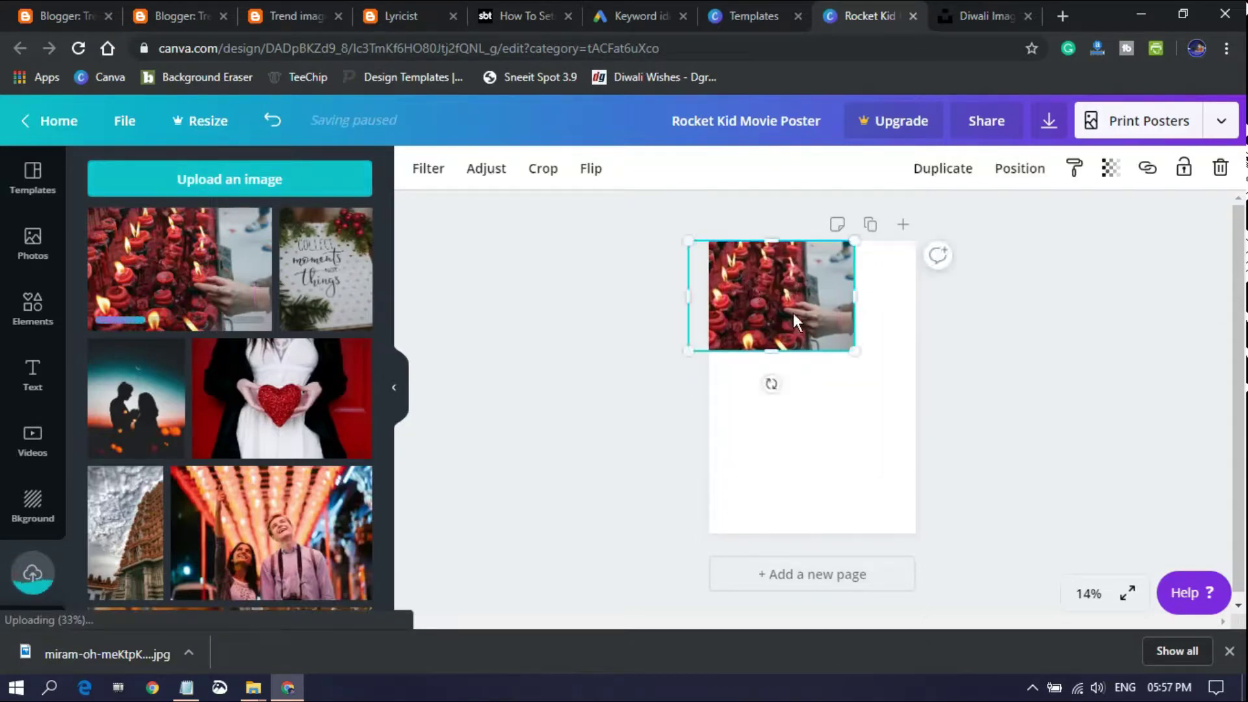
pyautogui.moveTo(854, 351); pyautogui.dragTo(1082, 692)
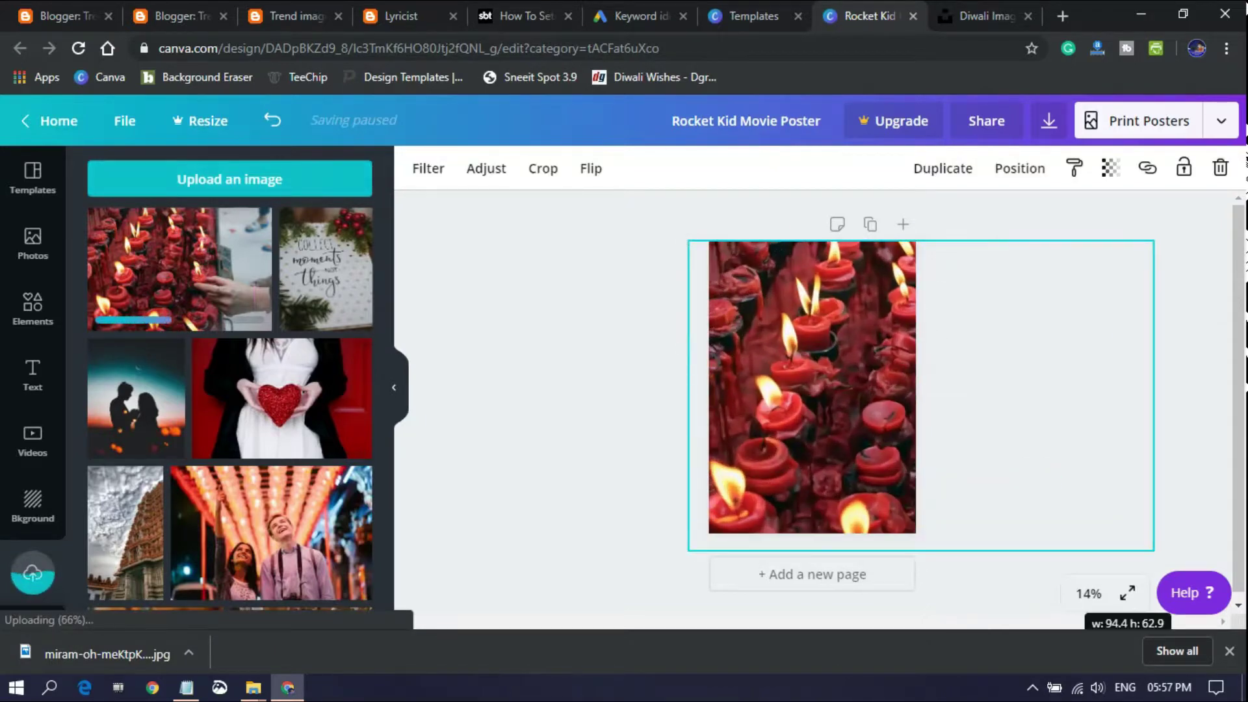
pyautogui.moveTo(761, 362); pyautogui.dragTo(671, 366)
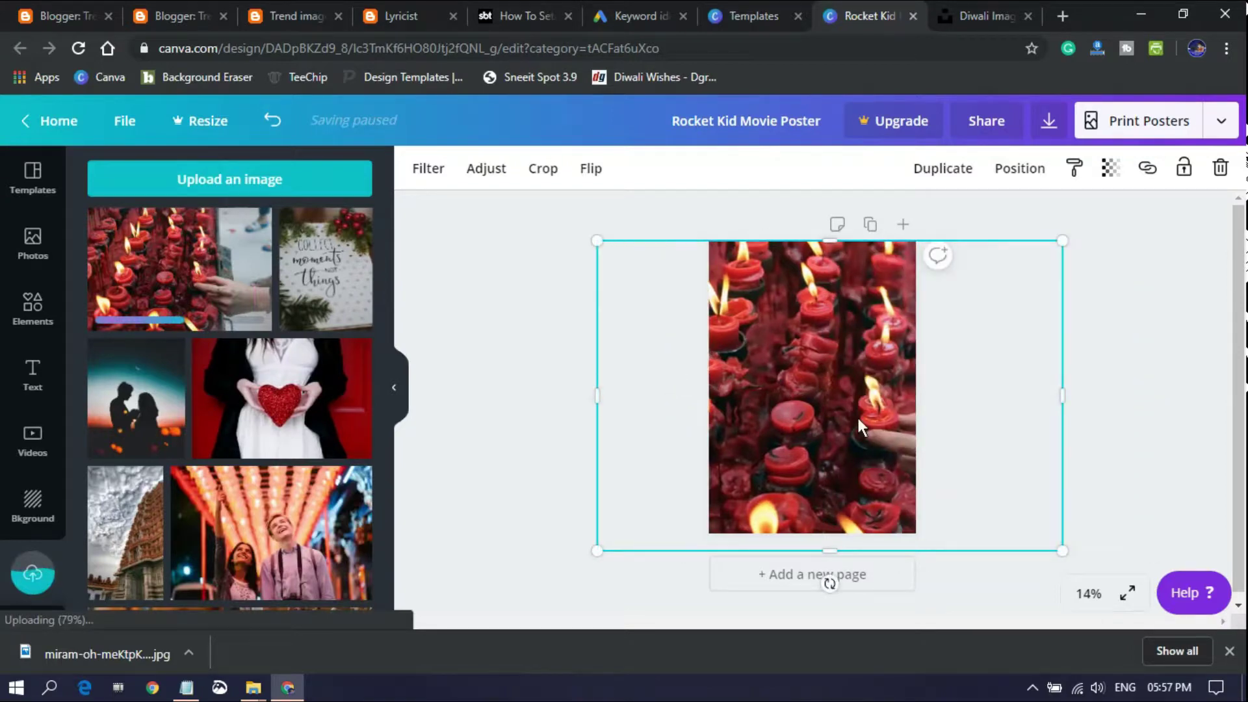
# Shrink the red candle photo to the page height and shift it so the hand holding the candle fills the page.
pyautogui.moveTo(1063, 551); pyautogui.dragTo(1026, 548)
pyautogui.moveTo(836, 458); pyautogui.dragTo(775, 455)
pyautogui.moveTo(845, 439); pyautogui.dragTo(833, 443)
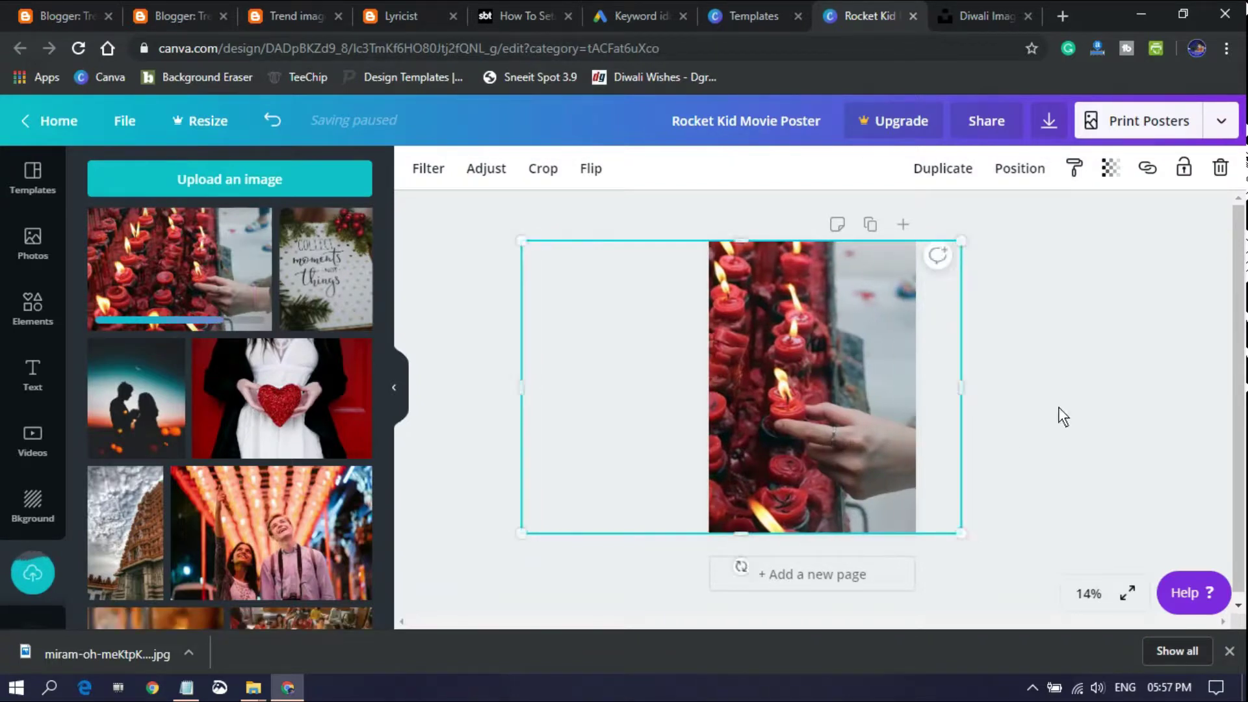
pyautogui.click(1076, 398)
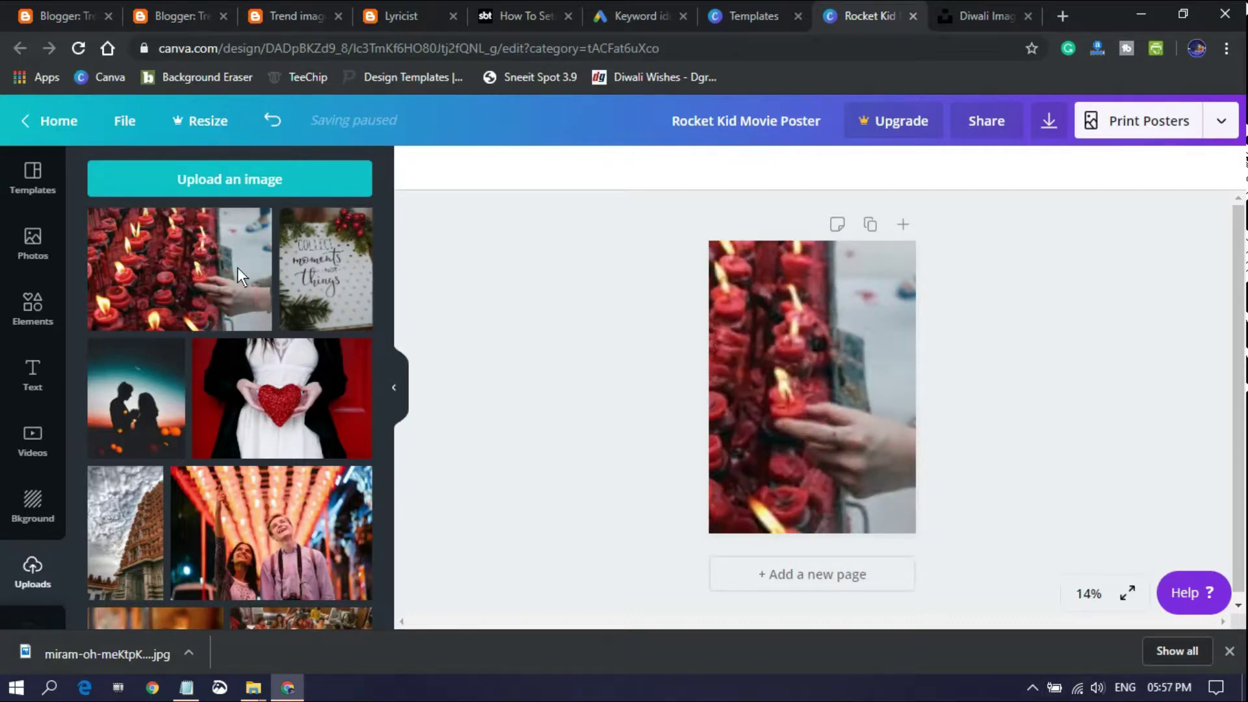
# Download the poster design as a JPG, show the file in its folder and minimize the folder window.
pyautogui.moveTo(998, 266); pyautogui.dragTo(642, 524)
pyautogui.click(1048, 124)
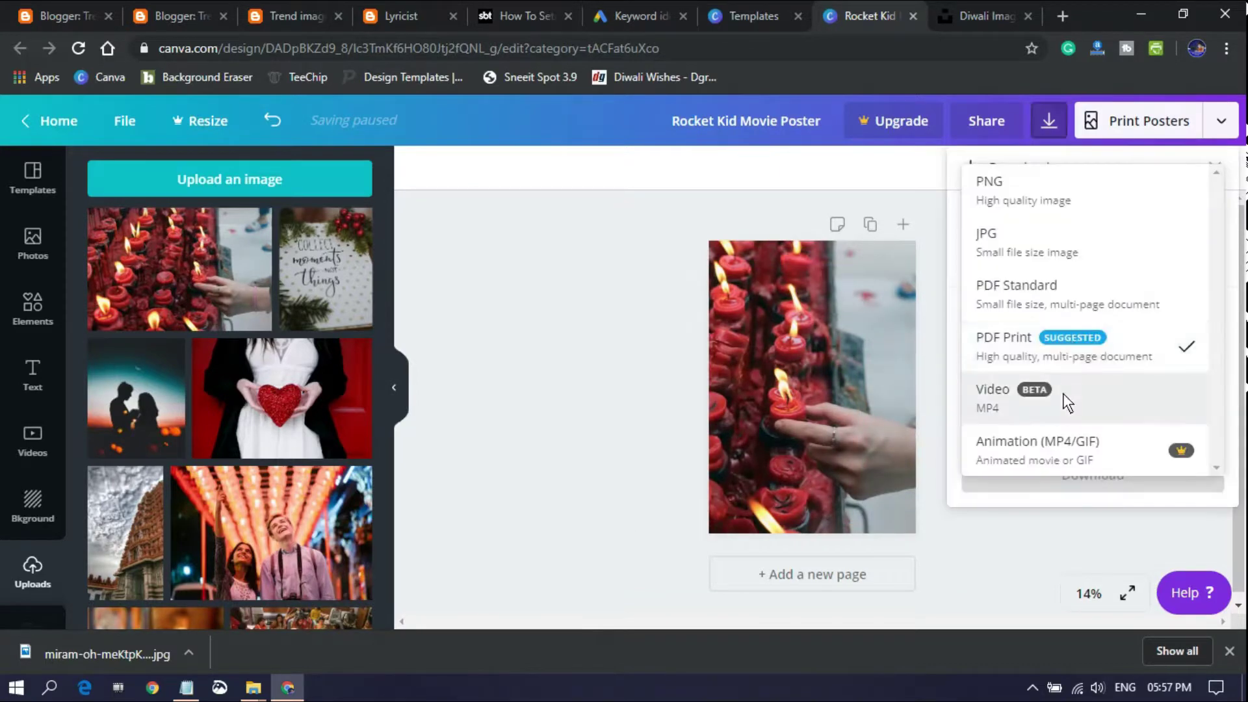
pyautogui.click(1074, 243)
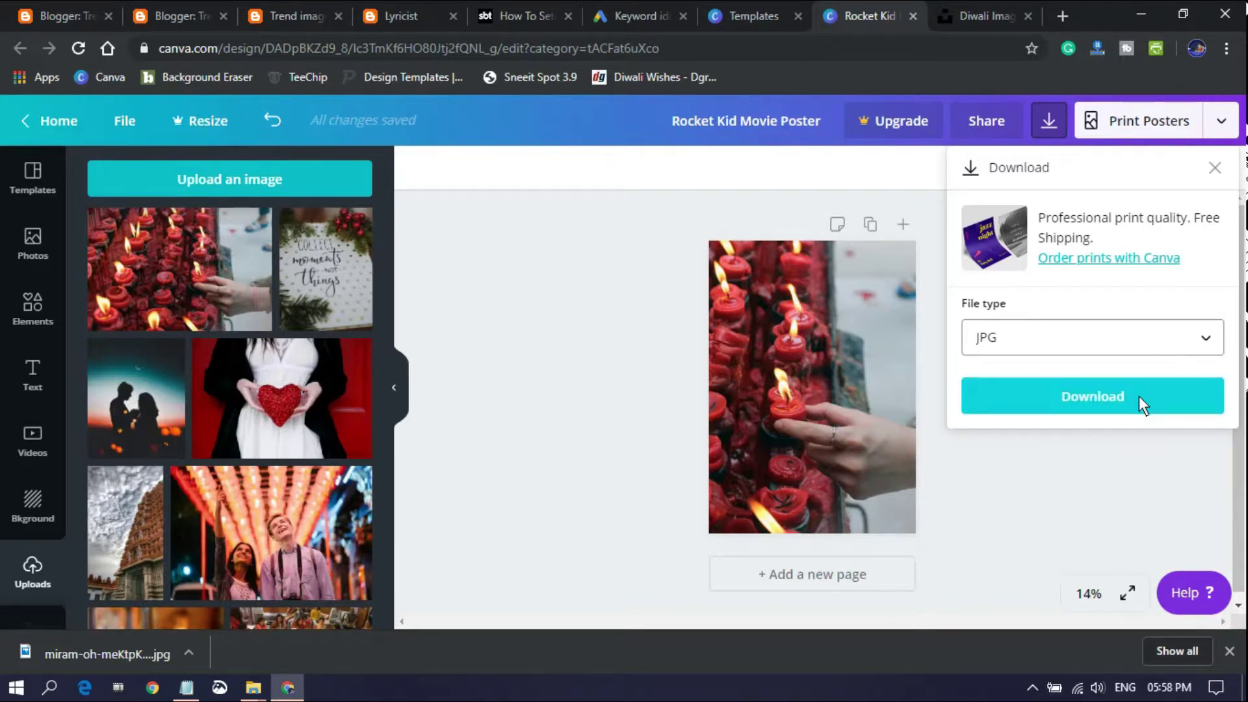
pyautogui.click(1139, 396)
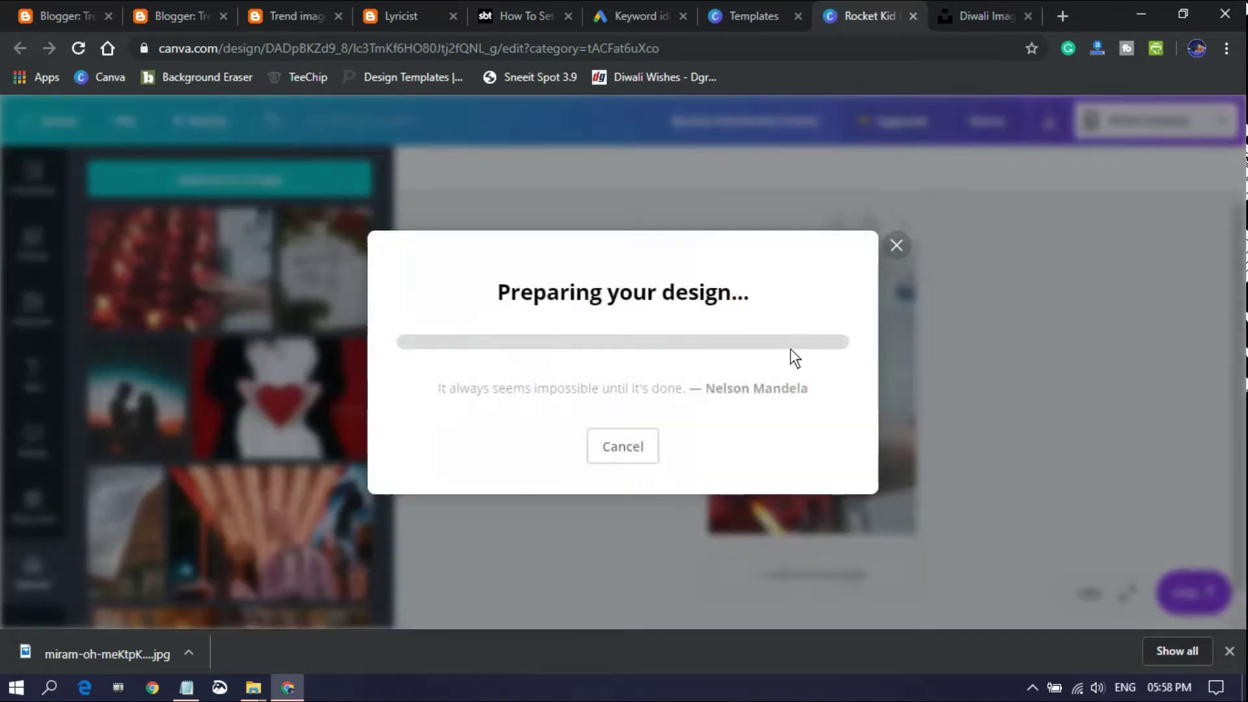
pyautogui.press('Escape')
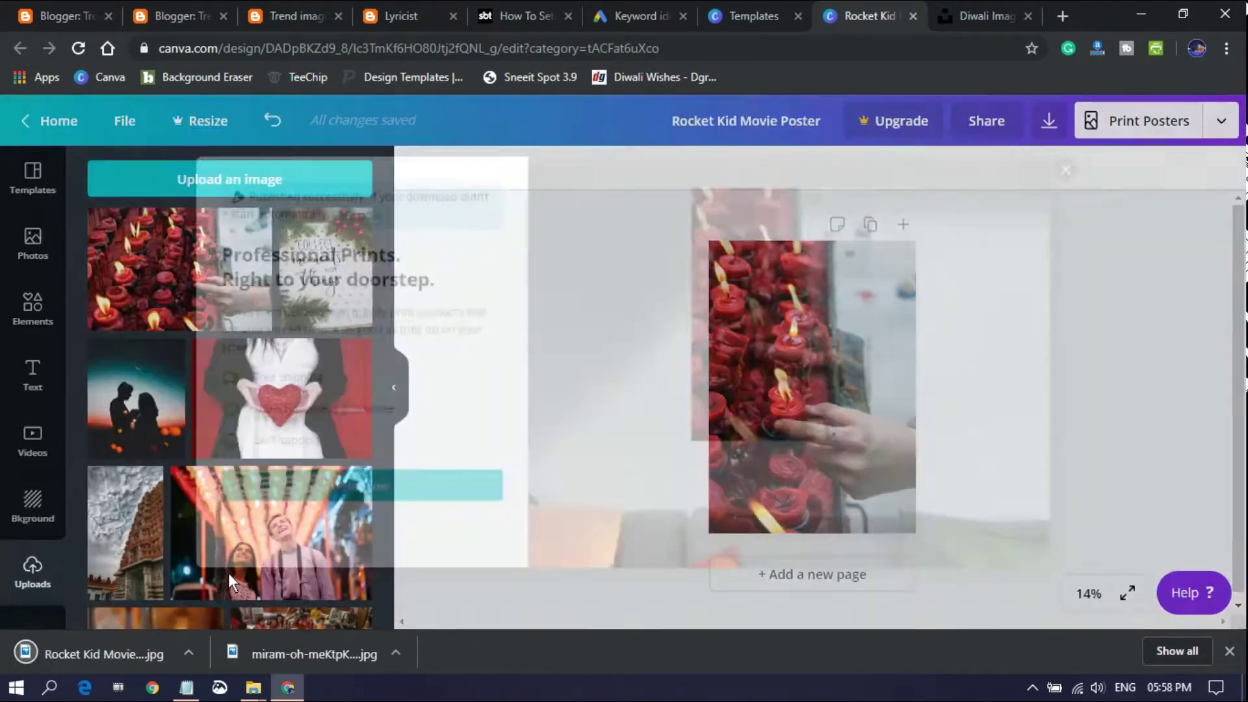
pyautogui.rightClick(104, 658)
pyautogui.click(181, 602)
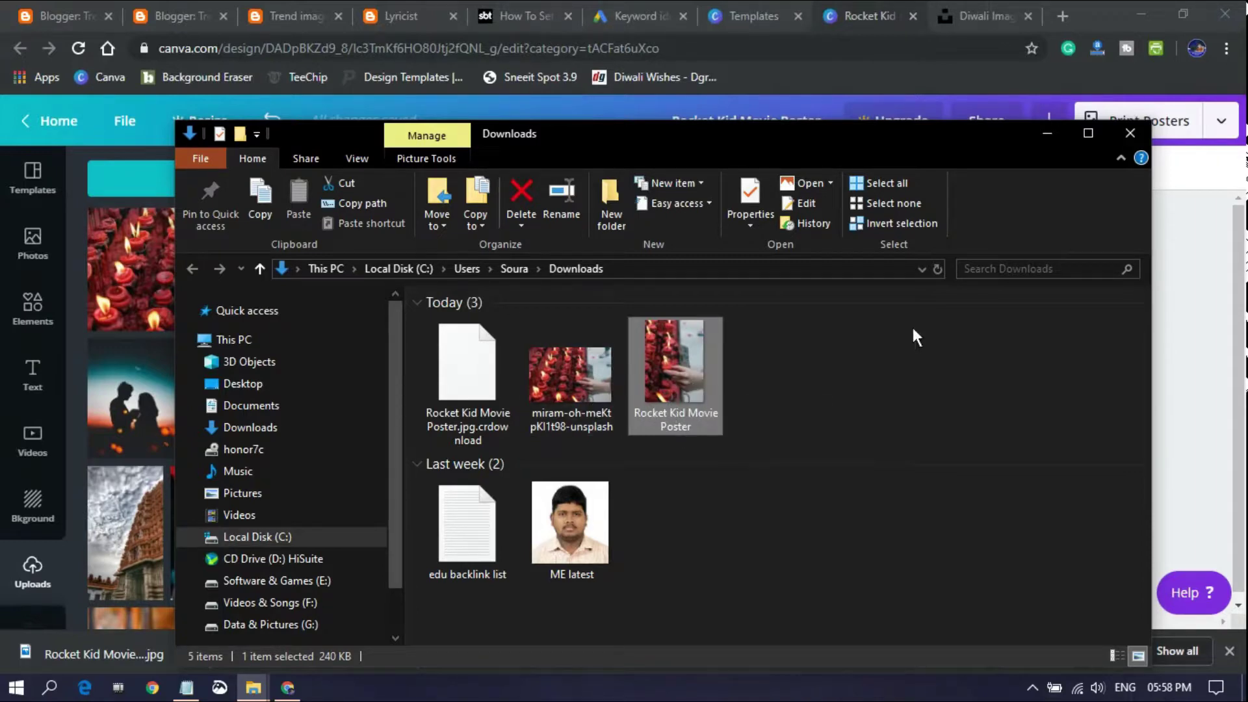
pyautogui.click(1056, 142)
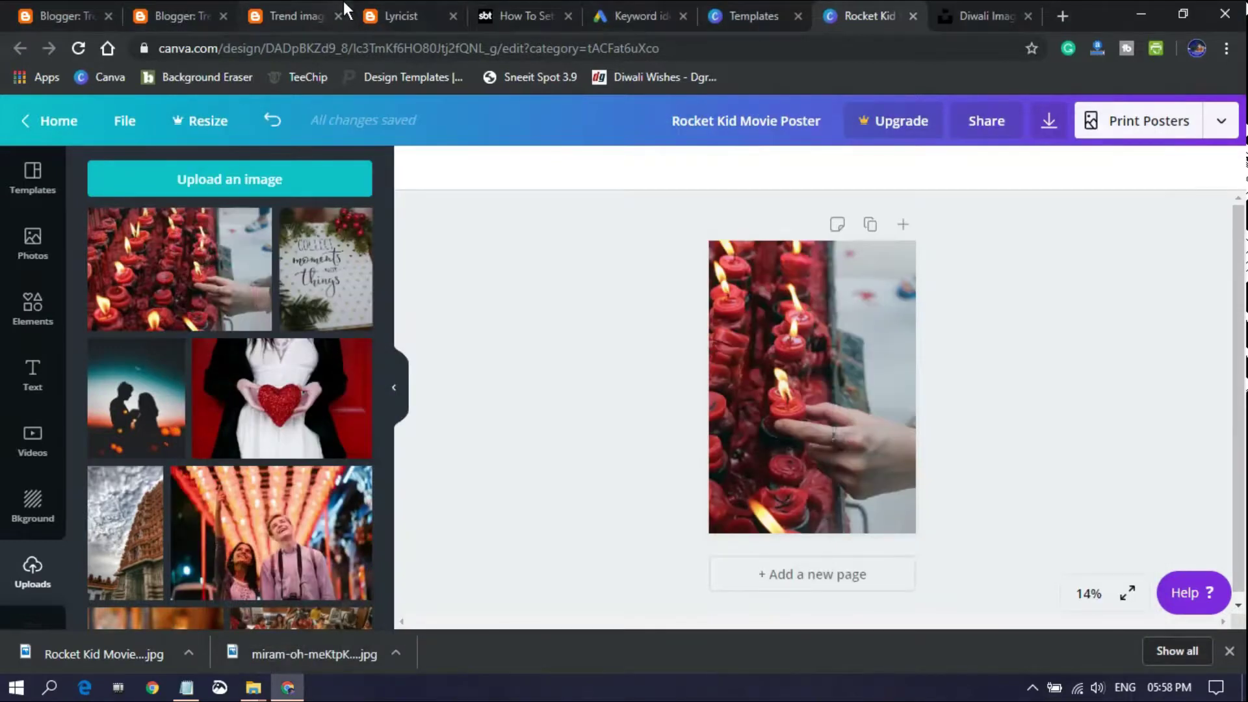
# Switch to the happy diwali hd images post in Blogger and insert the Rocket Kid Movie Poster image from Downloads.
pyautogui.click(280, 13)
pyautogui.click(190, 13)
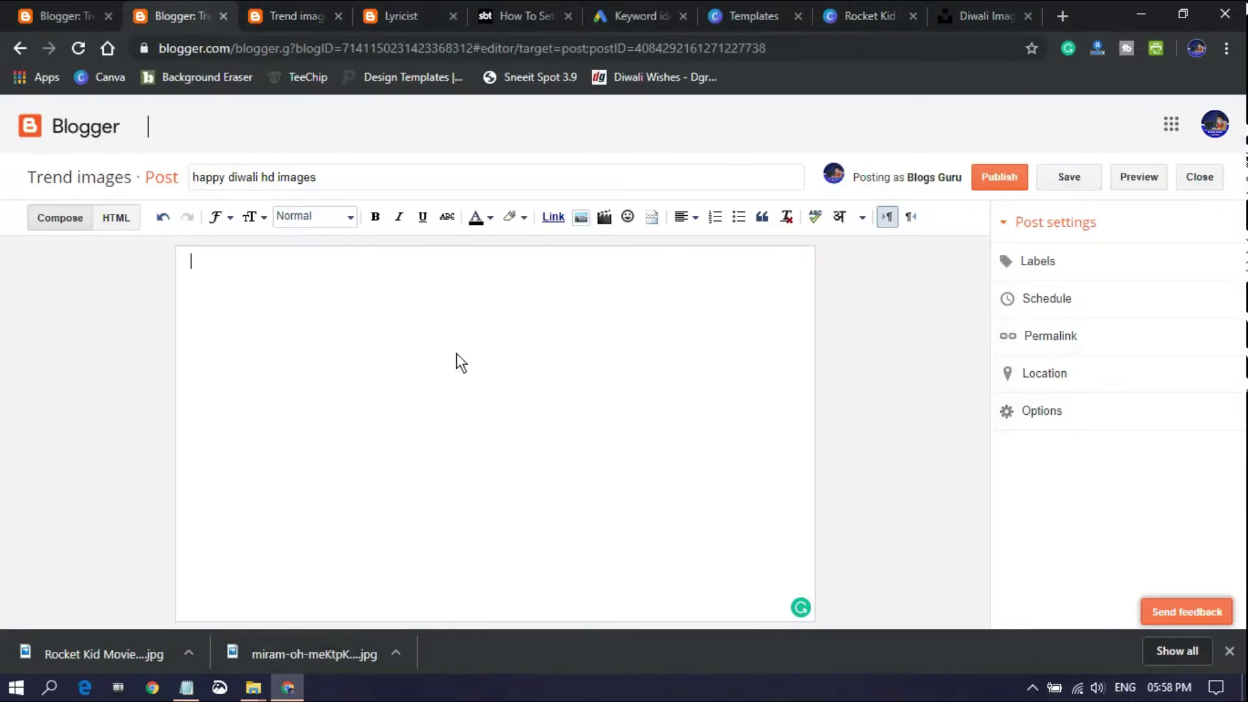
pyautogui.click(583, 219)
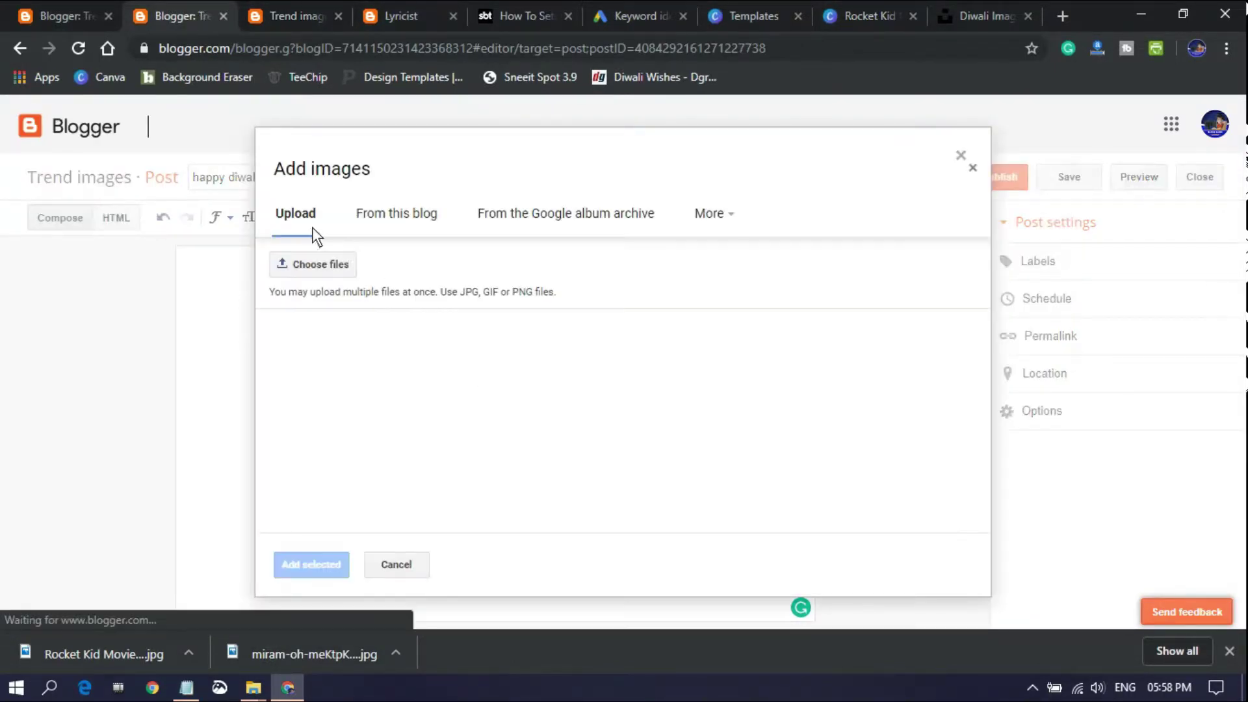
pyautogui.click(328, 267)
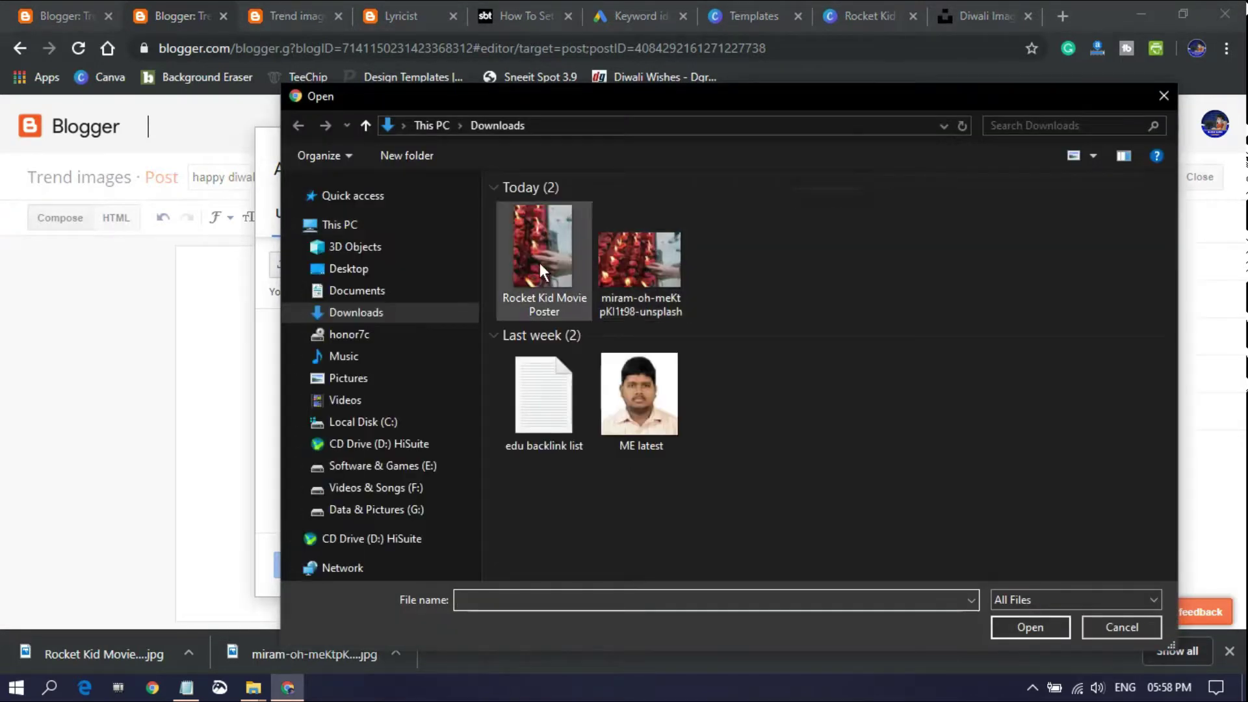
pyautogui.doubleClick(539, 263)
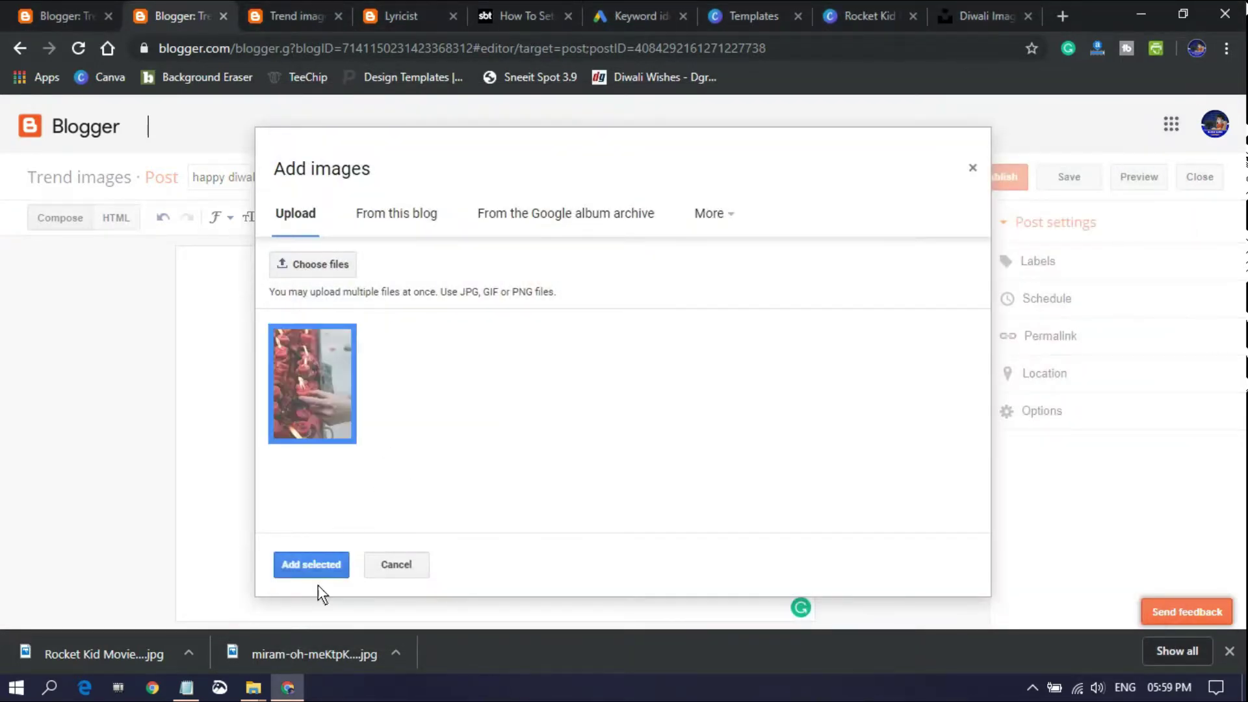
pyautogui.click(328, 563)
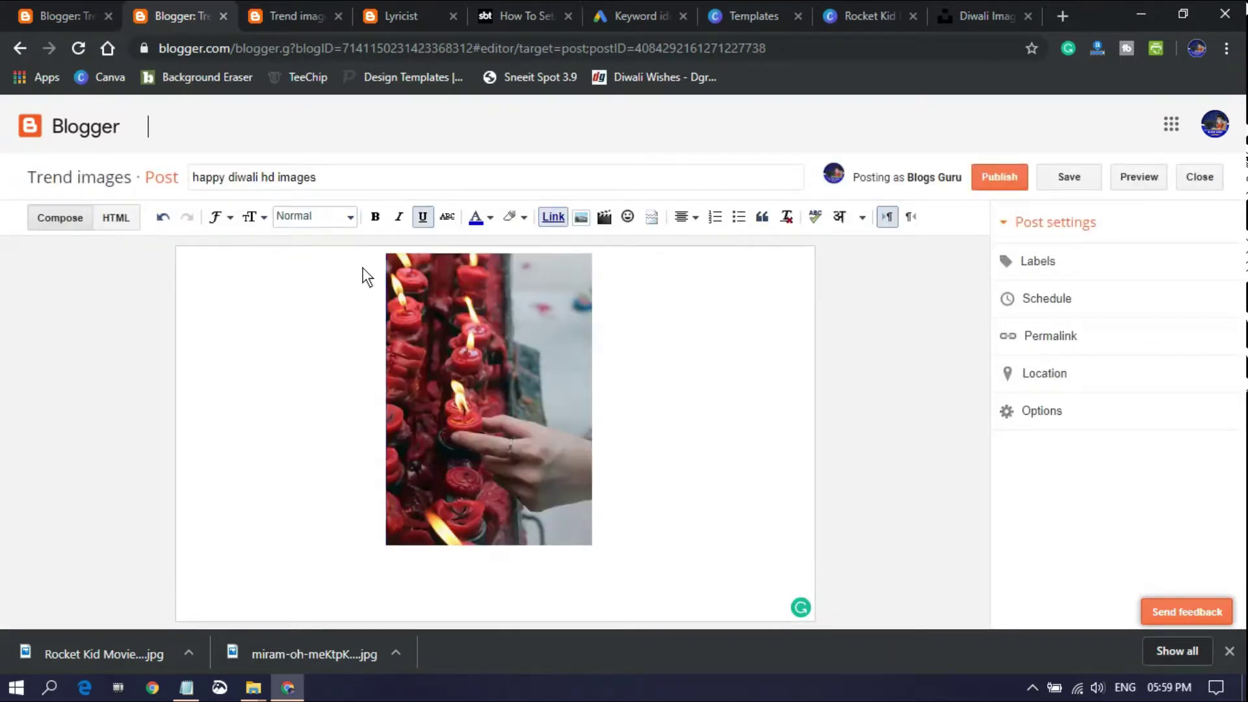
# Add blank lines above the inserted candle image and write HAPPY DIWALI on the first line of the post.
pyautogui.click(502, 270)
pyautogui.press('Return')
pyautogui.press('Return')
pyautogui.press('Return')
pyautogui.press('Return')
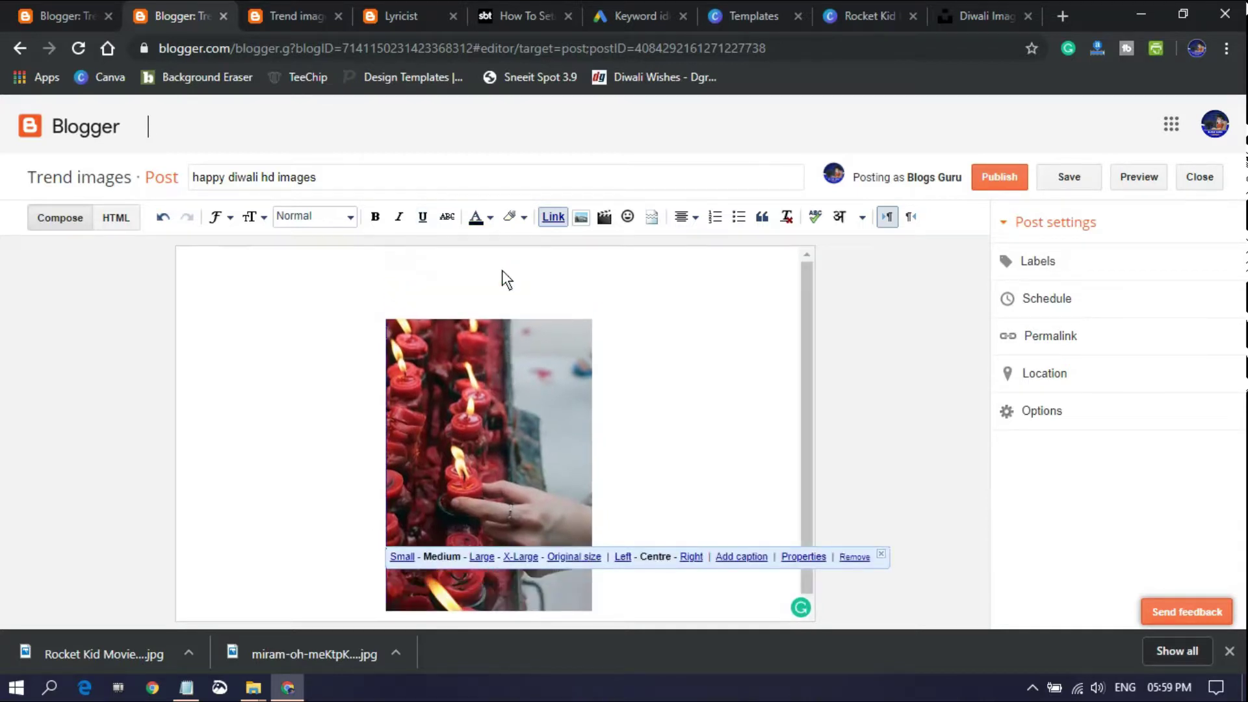
pyautogui.click(502, 269)
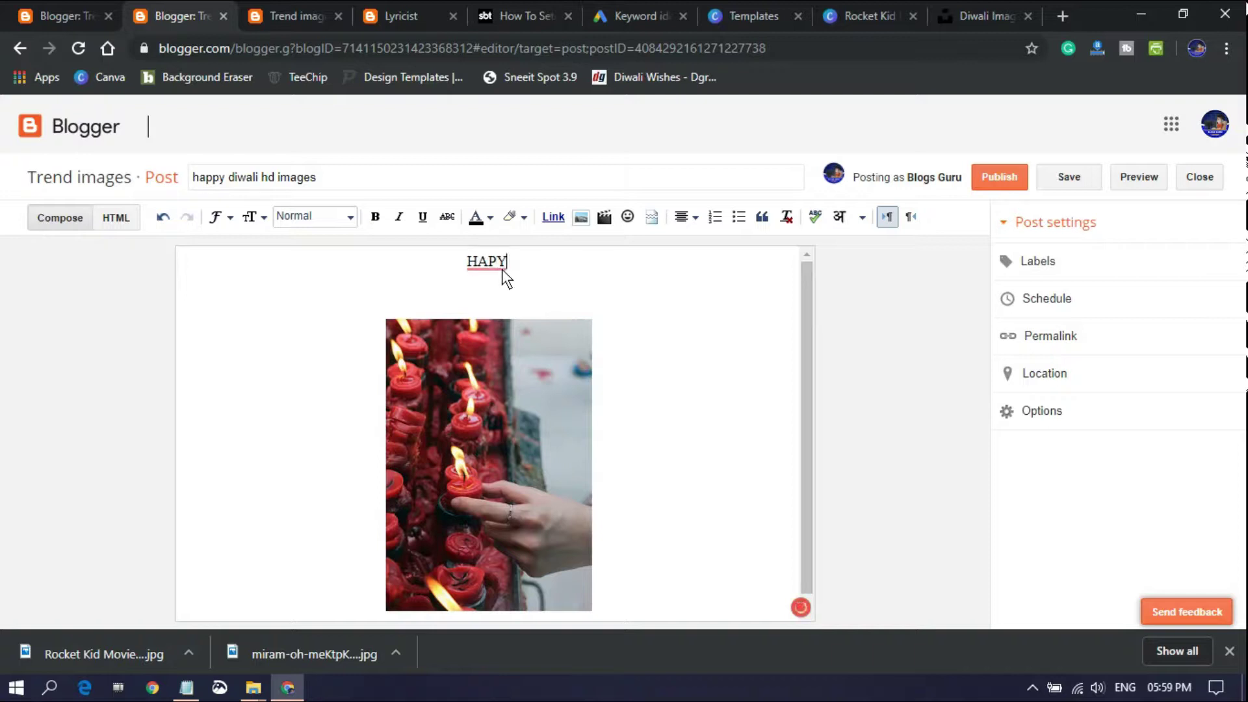
pyautogui.write('DIWALI')
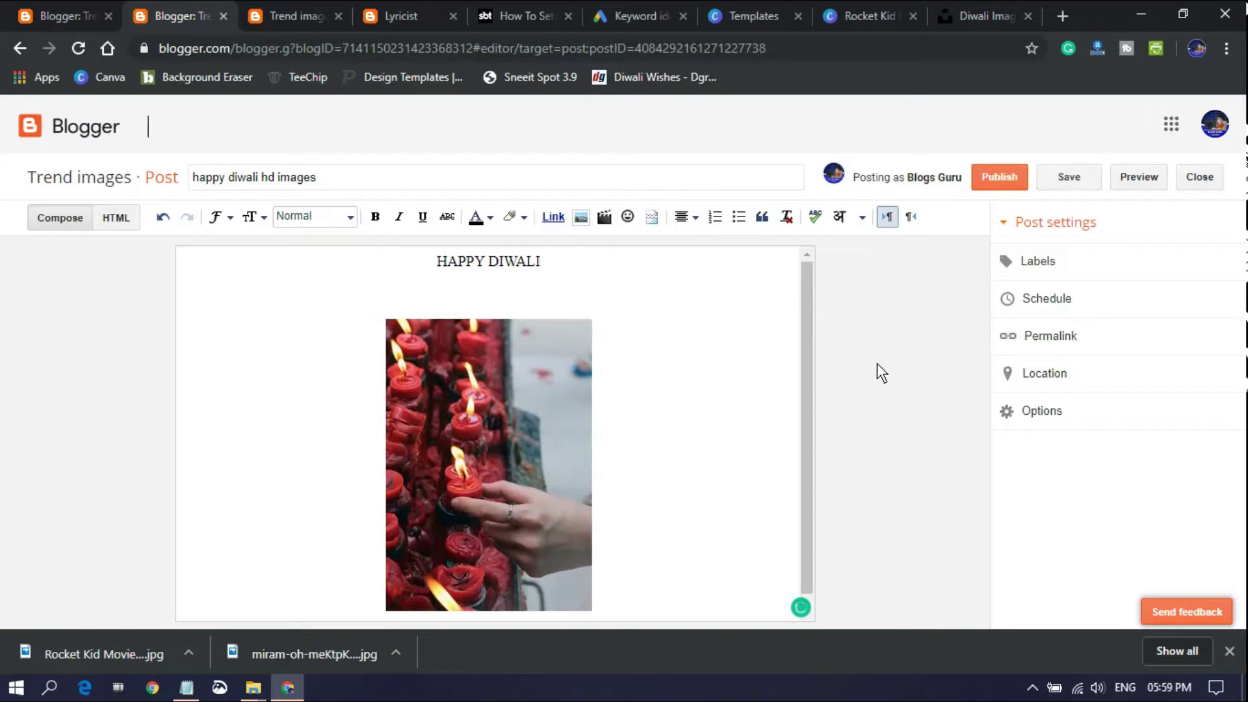
pyautogui.scroll(-1, 809, 515)
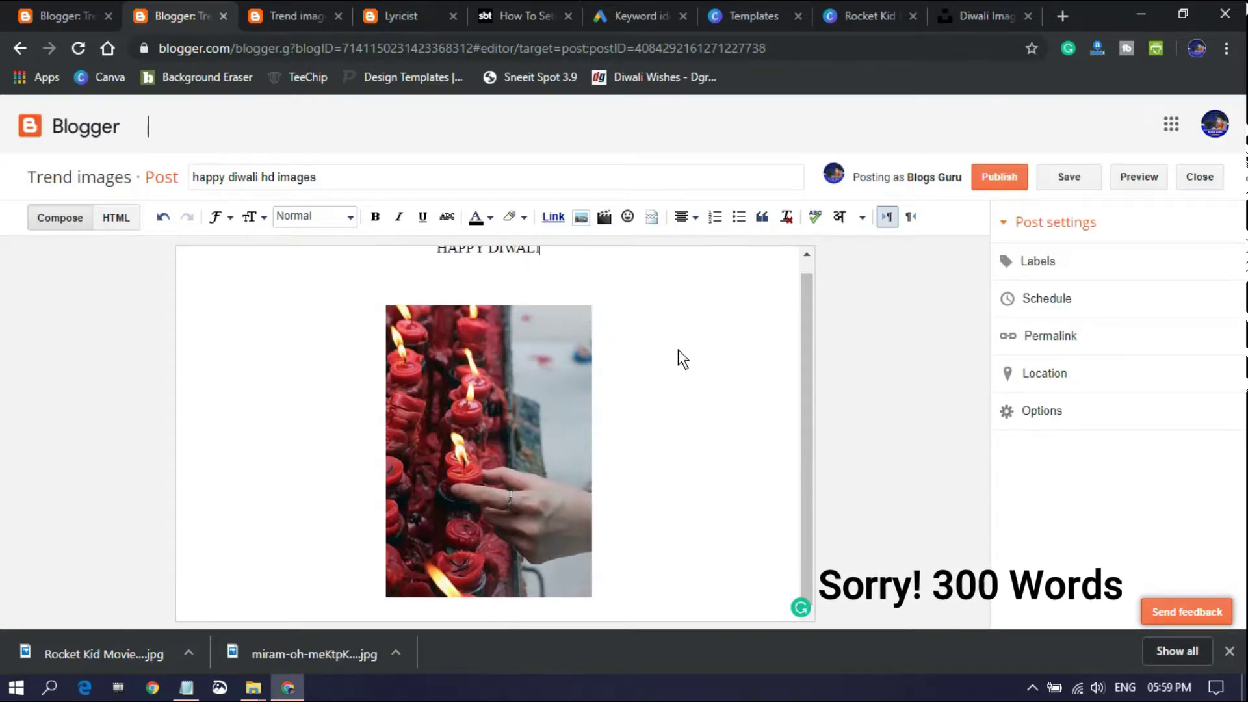
pyautogui.scroll(1, 677, 349)
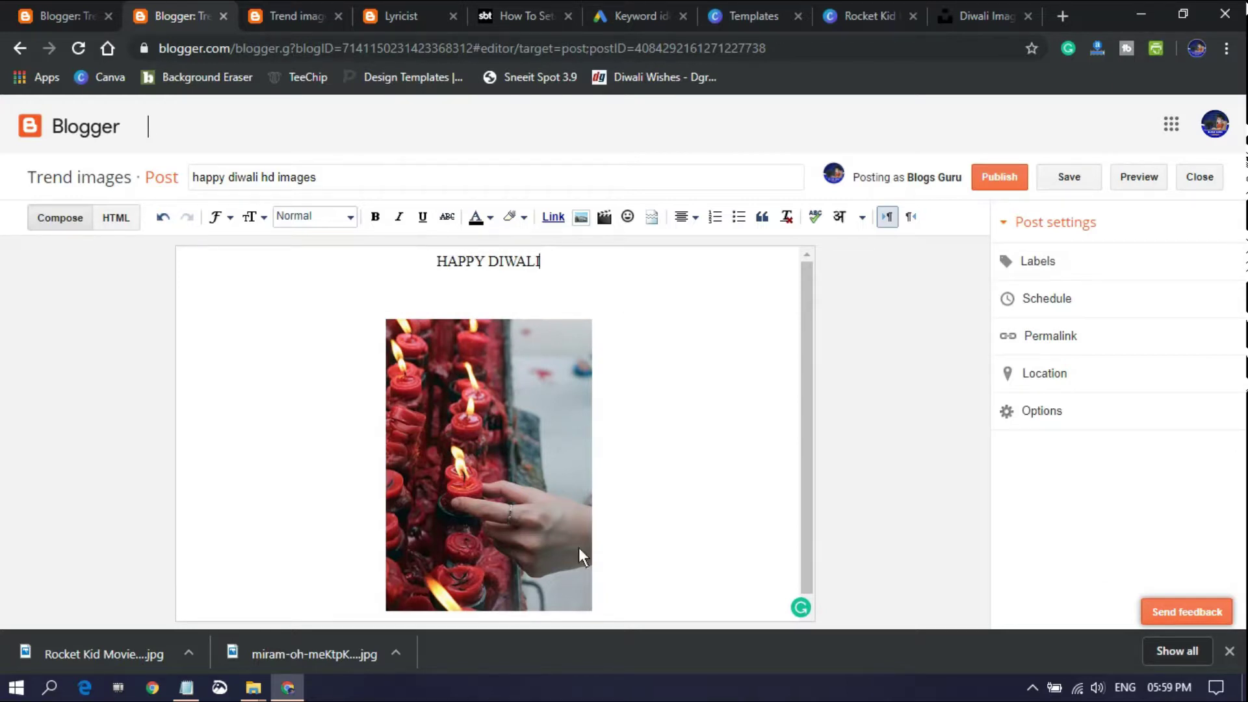
pyautogui.scroll(-1, 579, 550)
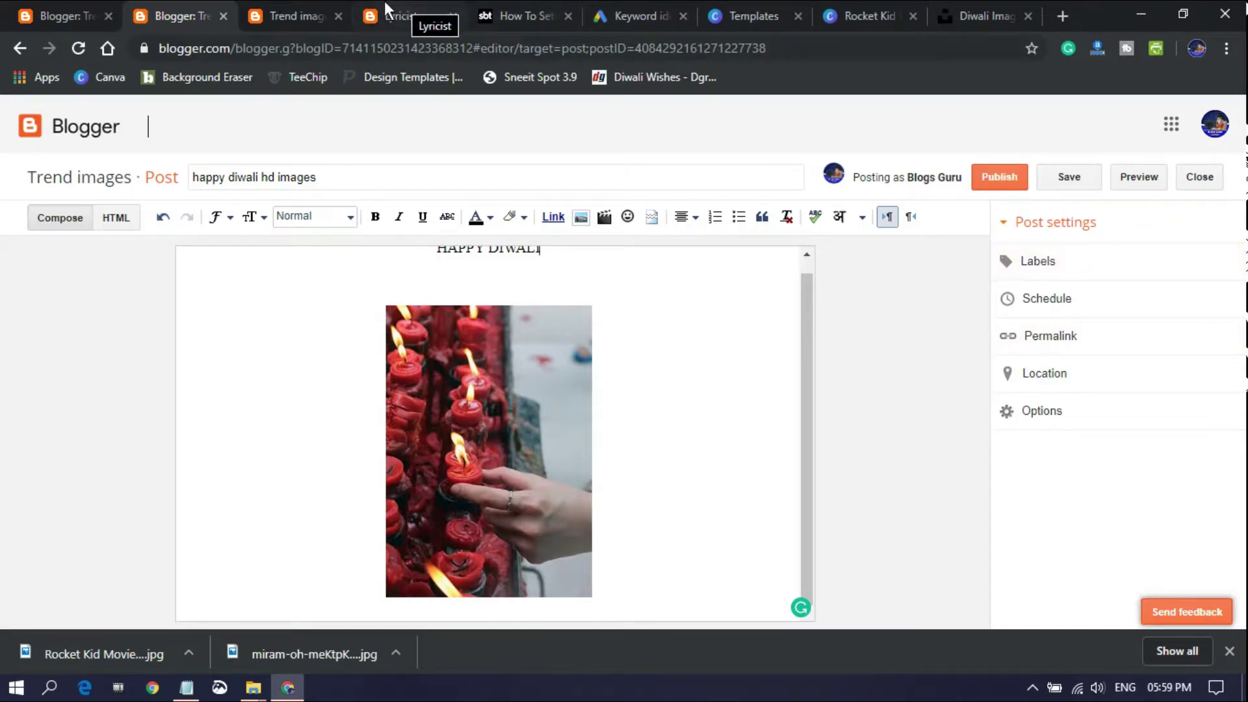
# Download the Google Ads keyword ideas for happy diwali hd images and show the CSV file in its folder.
pyautogui.click(657, 7)
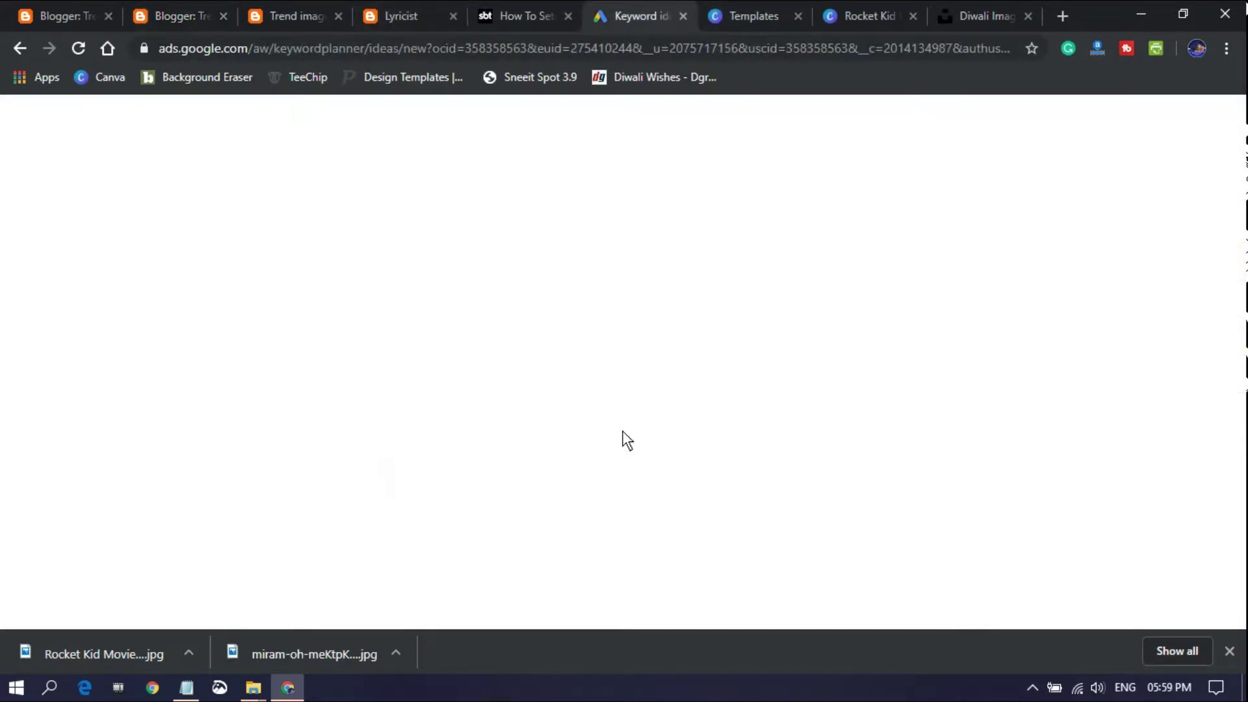
pyautogui.scroll(-3, 240, 544)
pyautogui.scroll(5, 240, 544)
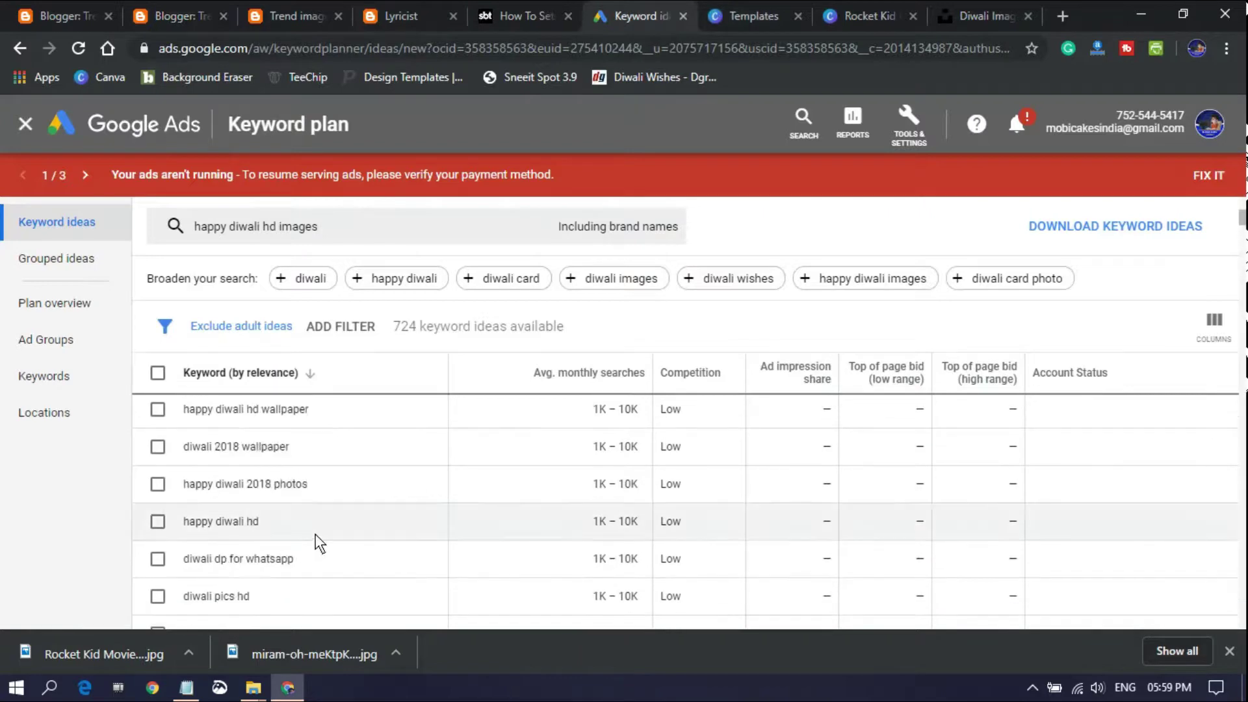
pyautogui.scroll(3, 370, 552)
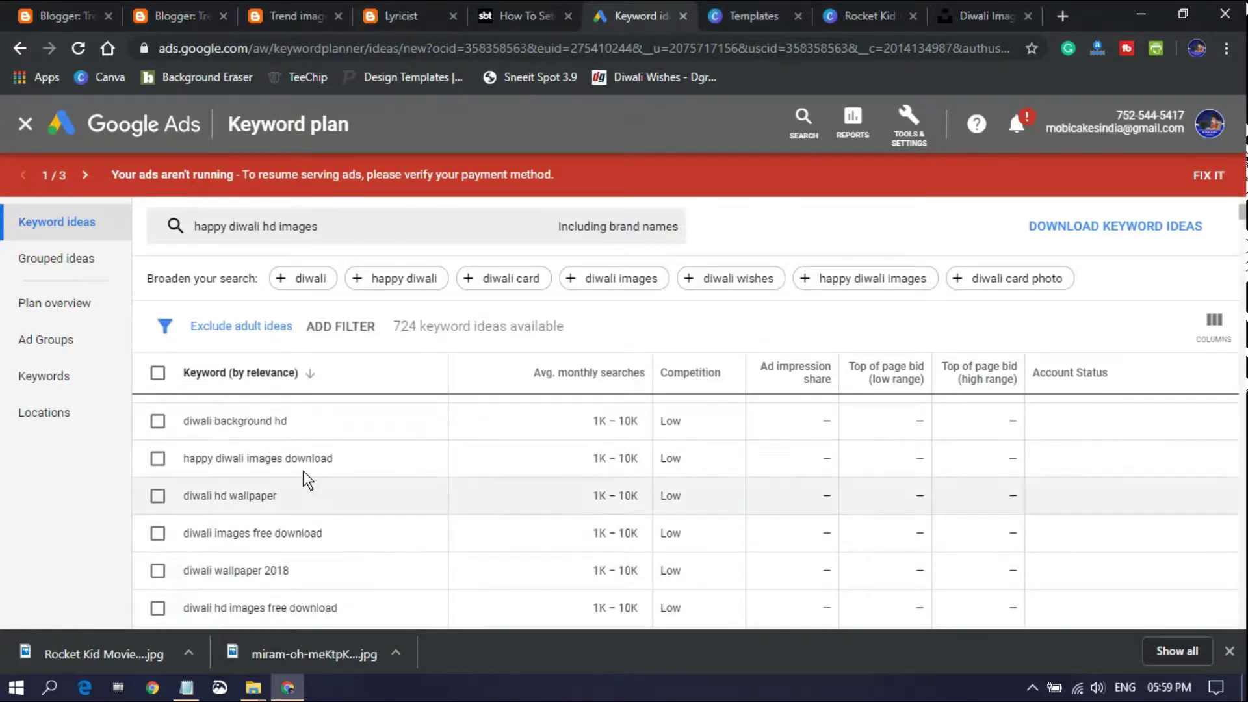
pyautogui.moveTo(338, 459); pyautogui.dragTo(180, 449)
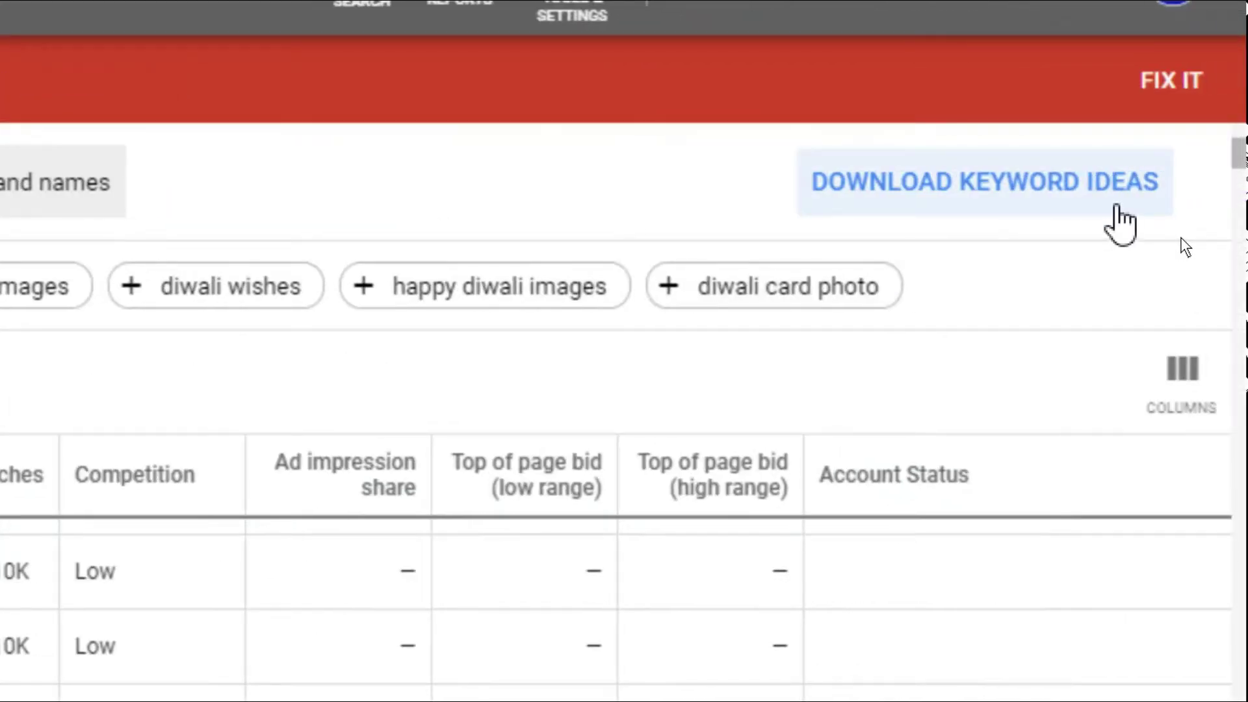
pyautogui.click(1117, 208)
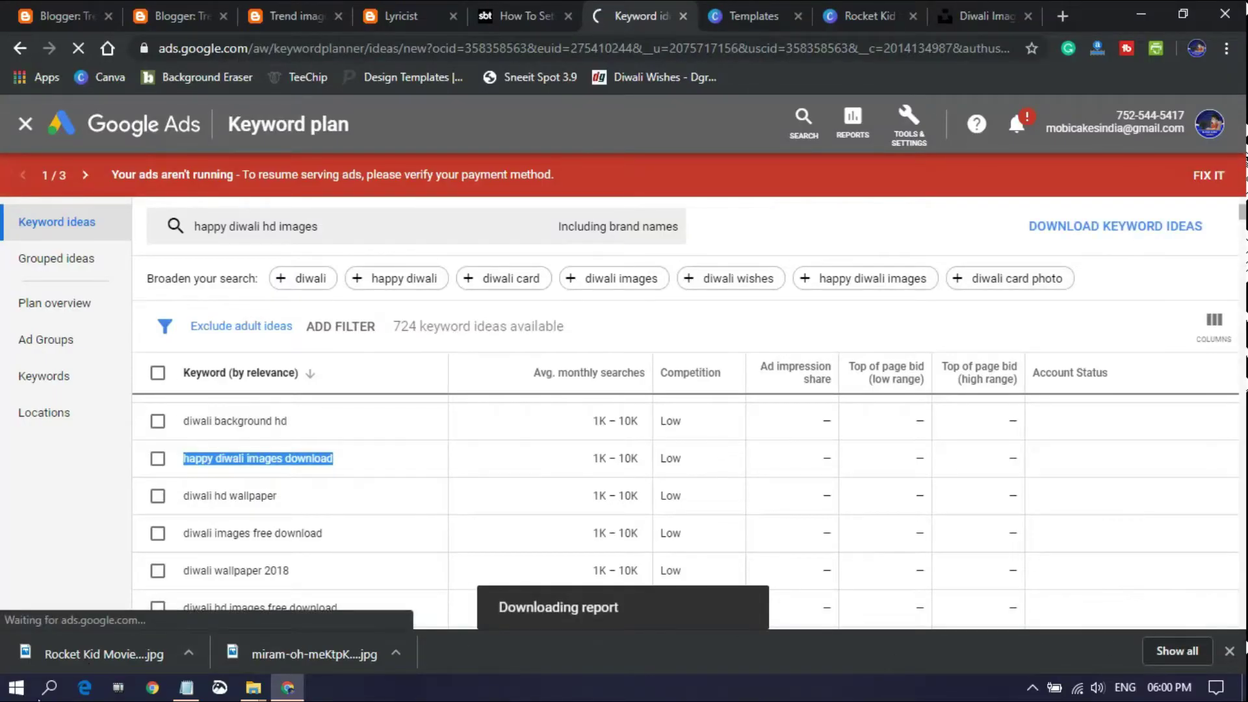
pyautogui.rightClick(129, 642)
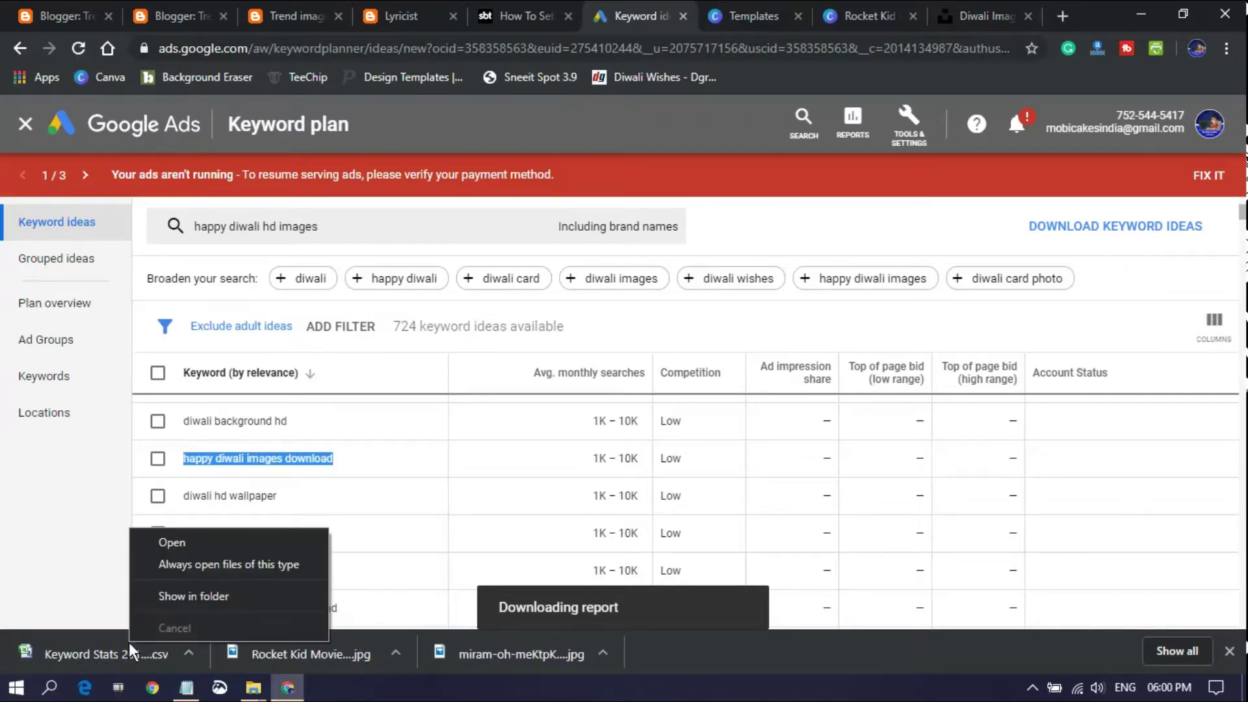
pyautogui.click(213, 596)
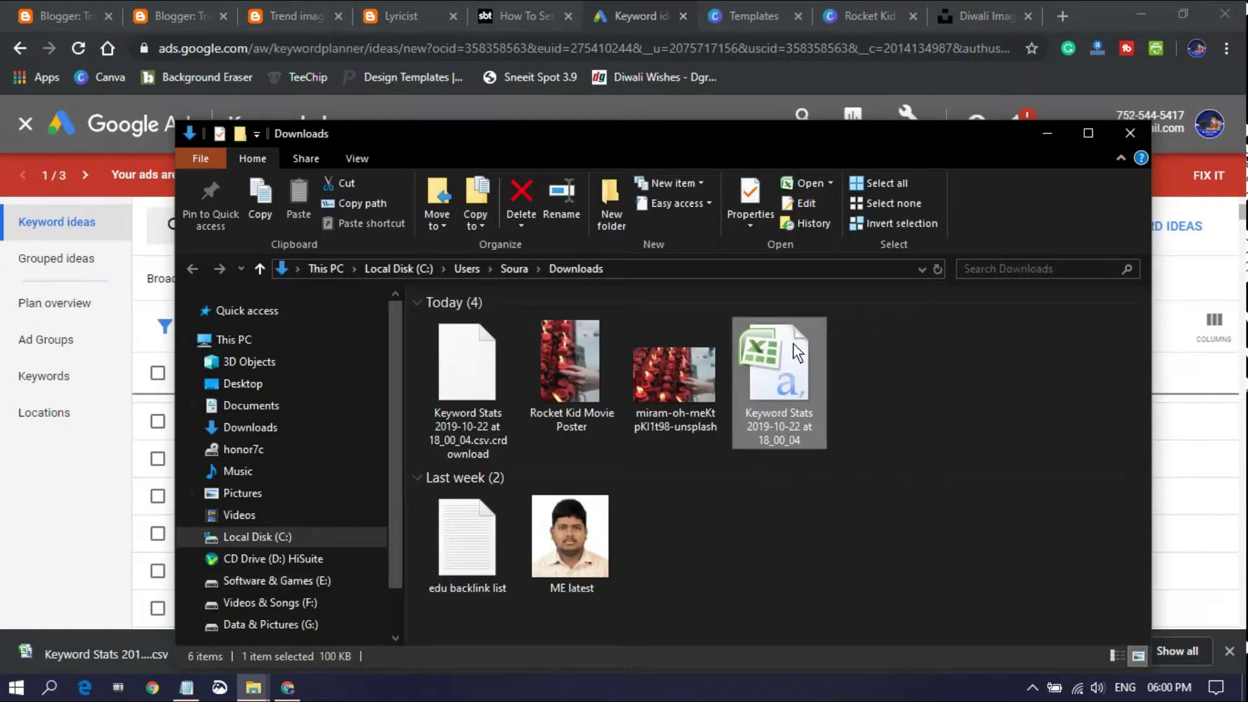
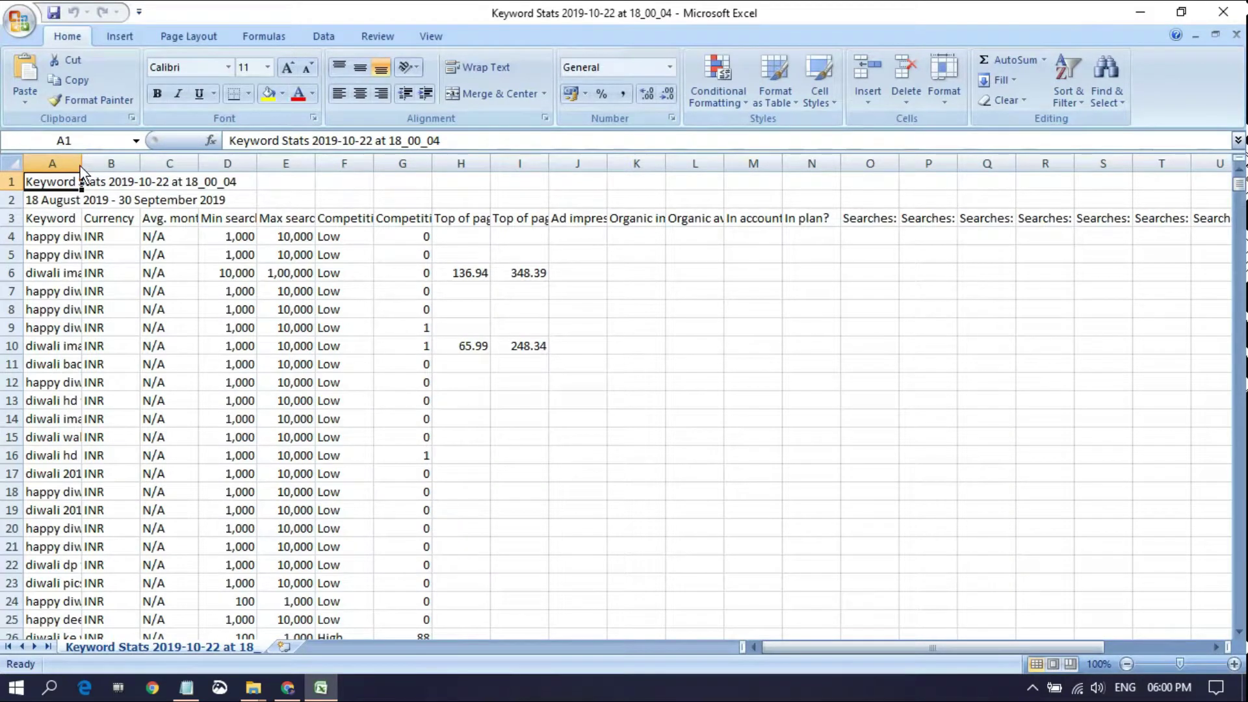
# In the Keyword Stats sheet in Excel, widen the Keyword column and copy the cell happy diwali wallpaper download.
pyautogui.moveTo(82, 164); pyautogui.dragTo(420, 164)
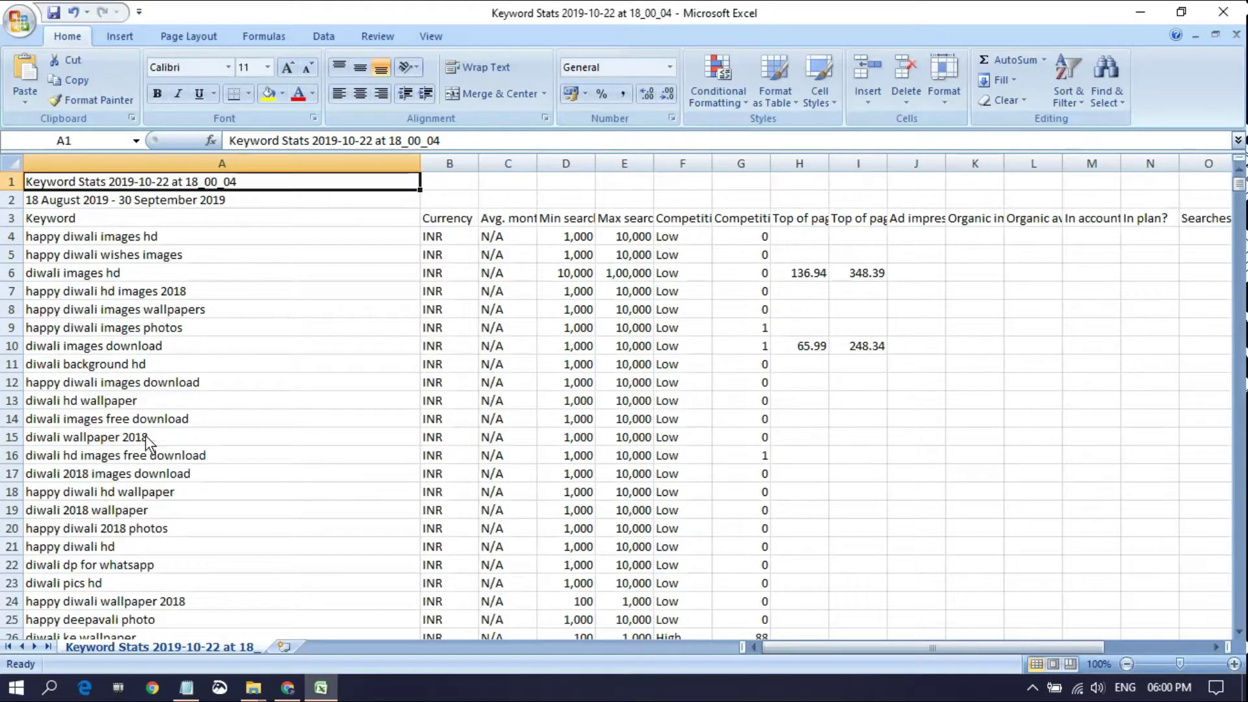
pyautogui.scroll(-9, 166, 423)
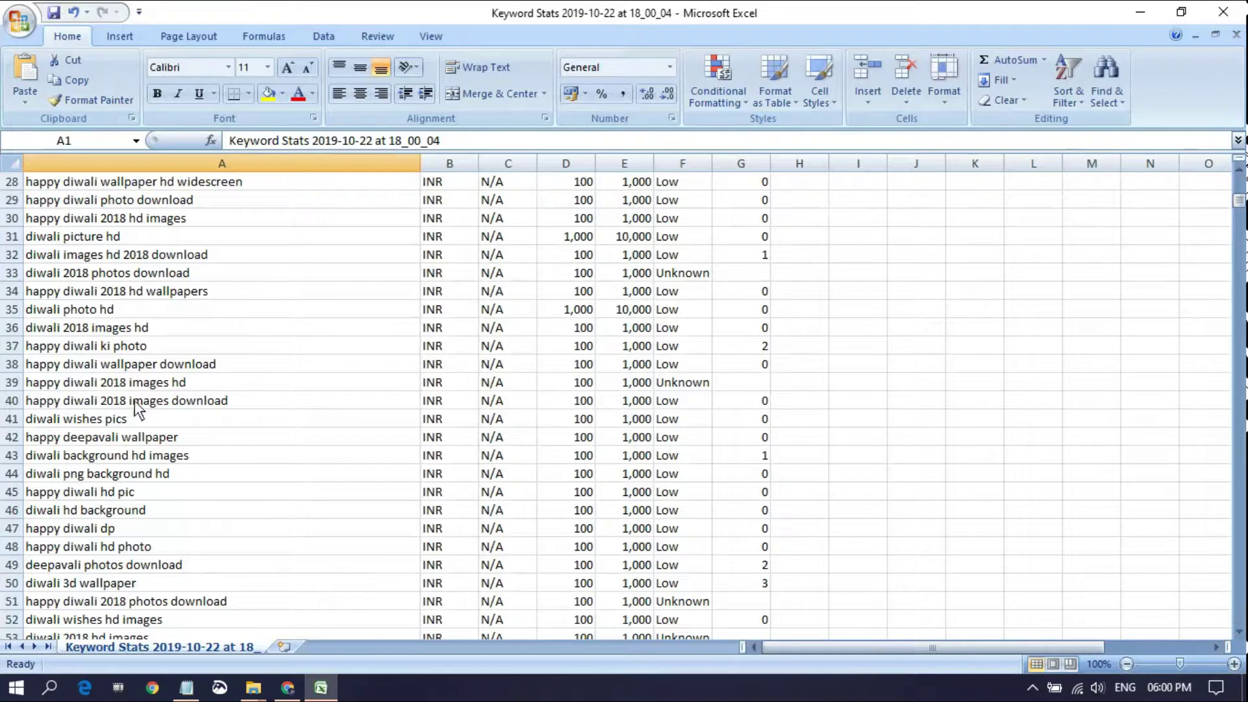
pyautogui.click(229, 365)
pyautogui.rightClick(184, 366)
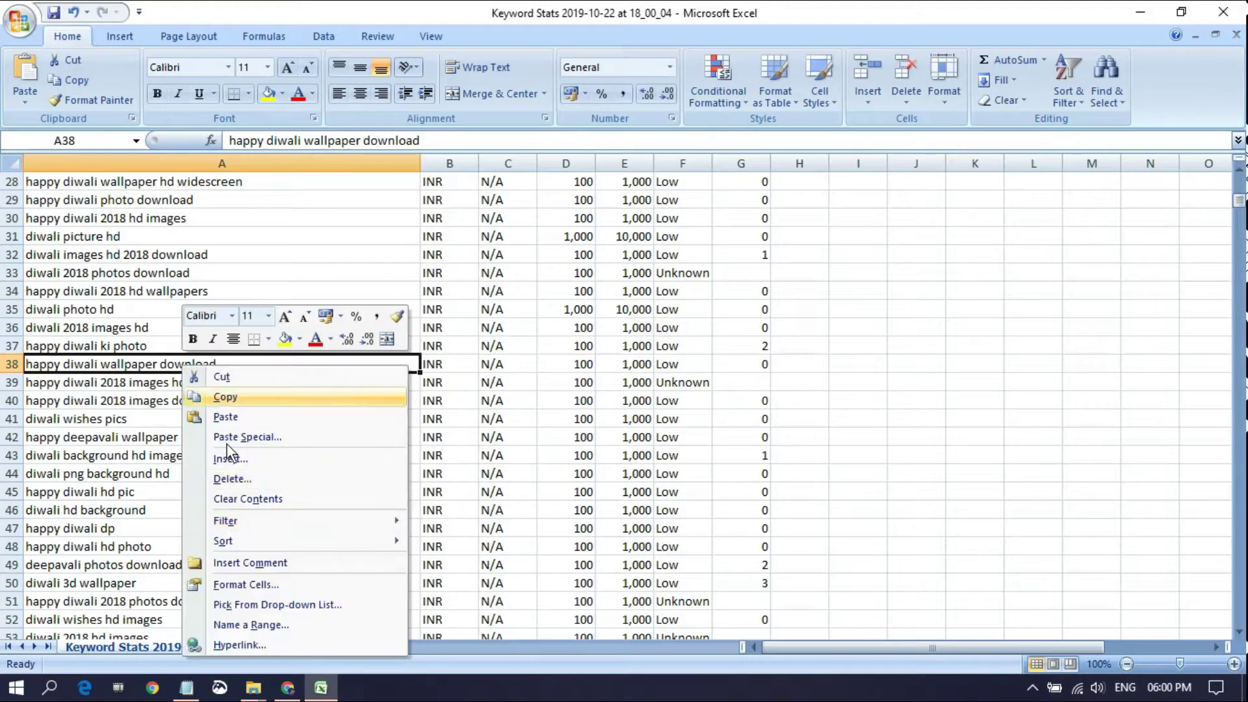
pyautogui.click(225, 397)
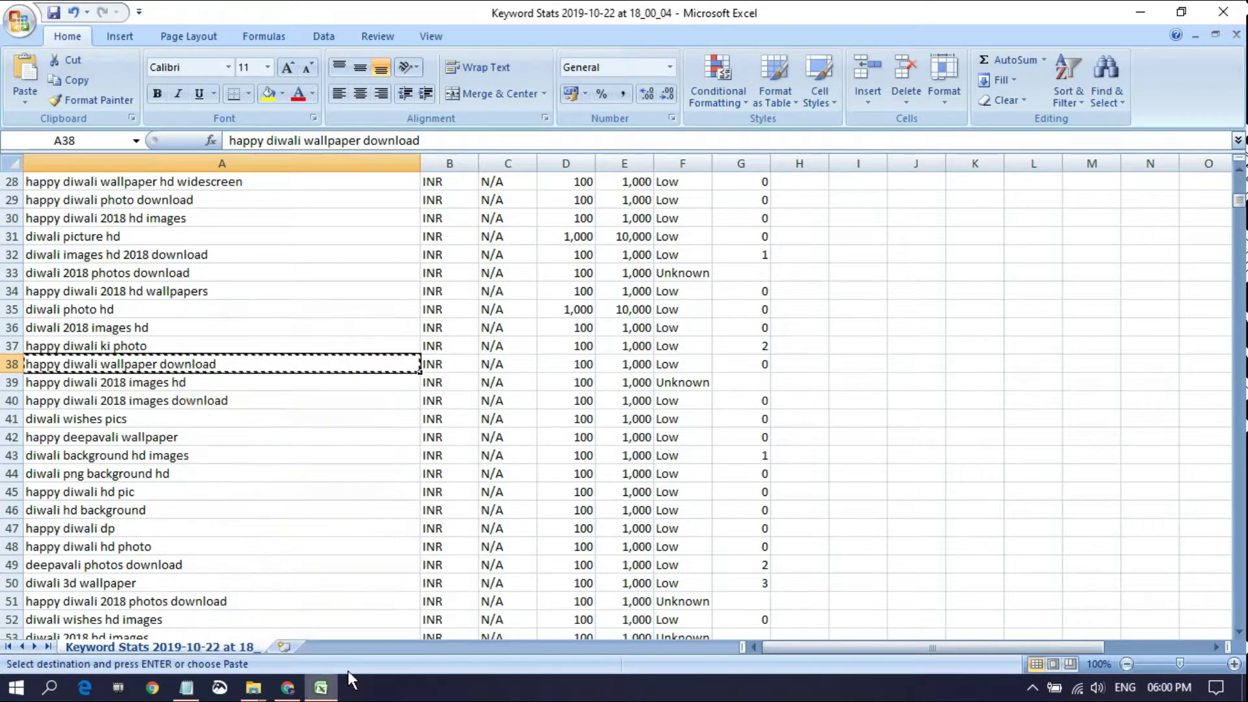
# Switch back to the Blogger post and assign it the labels HOME and GOOD-MORNING.
pyautogui.click(288, 687)
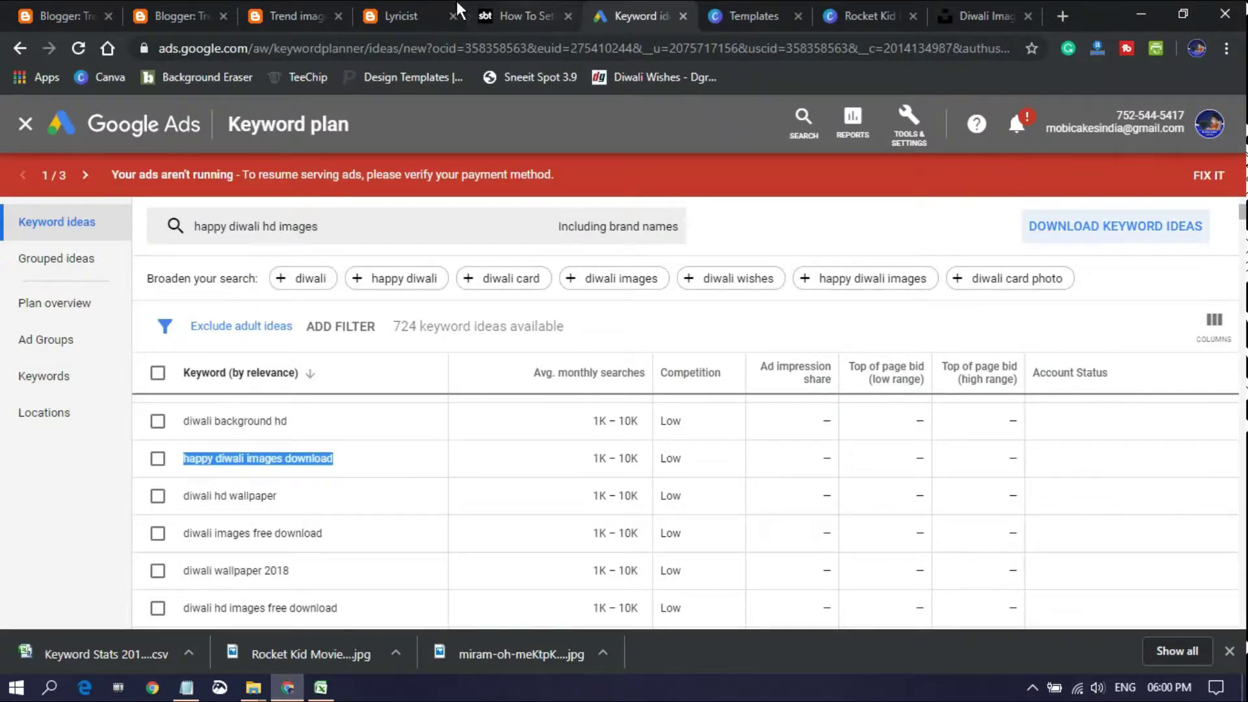
pyautogui.click(179, 16)
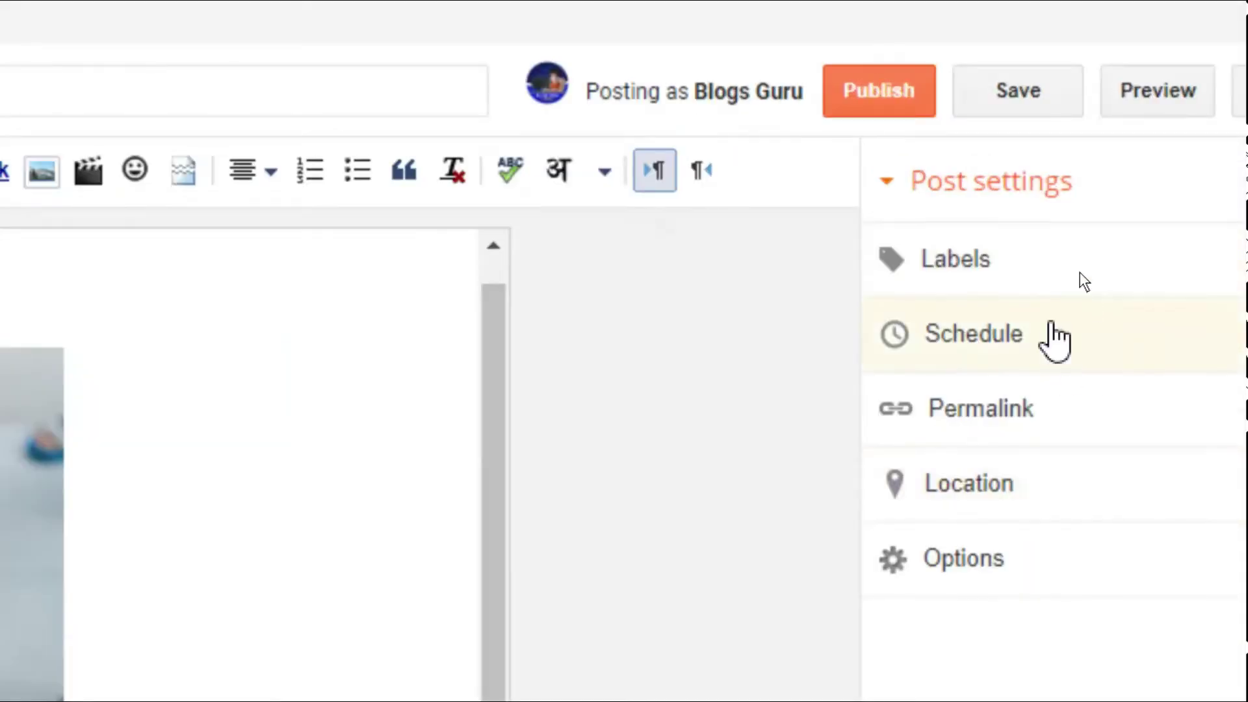
pyautogui.click(1083, 267)
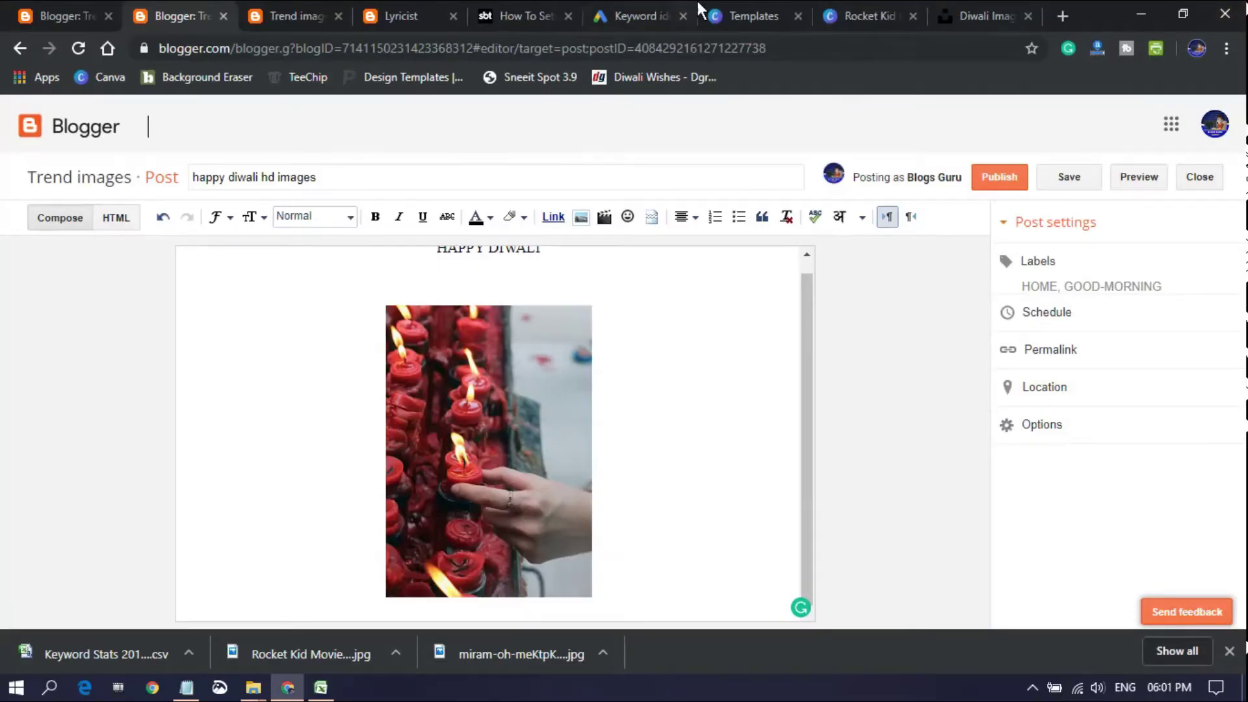
# Copy the keywords in rows 30 to 74 of the Keyword Stats sheet in Excel into a blank Notepad document.
pyautogui.click(622, 3)
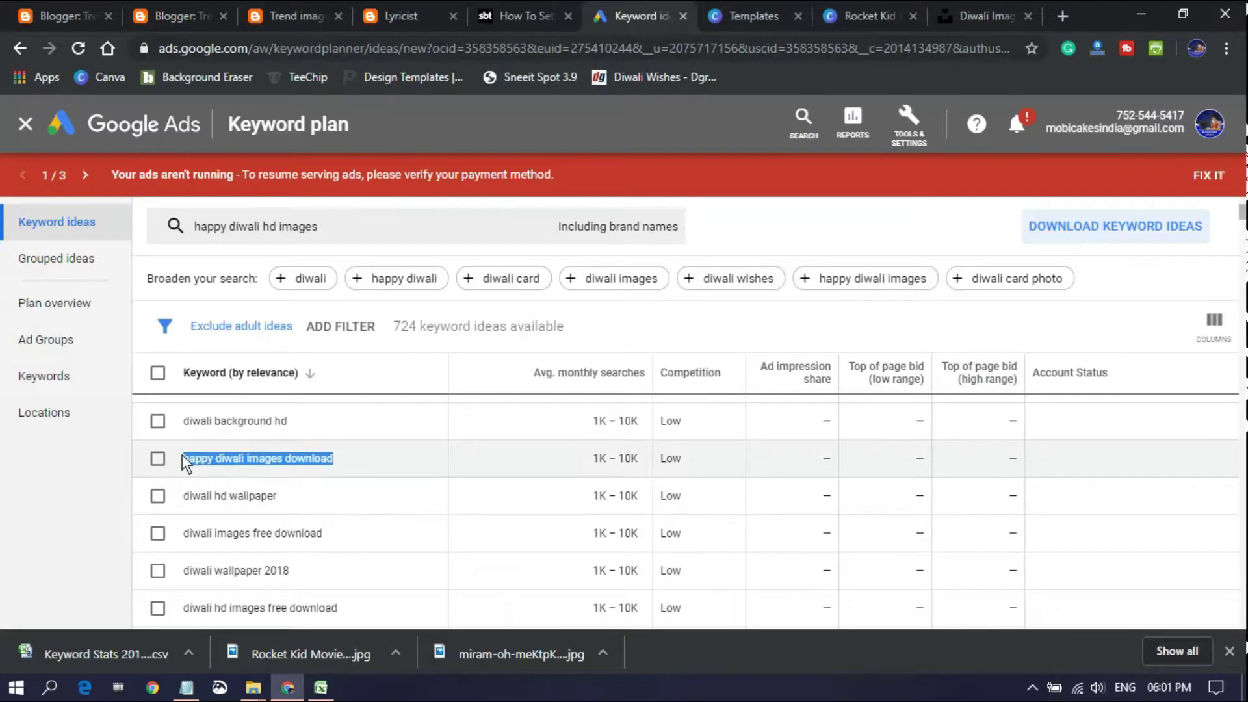
pyautogui.click(320, 688)
pyautogui.click(47, 254)
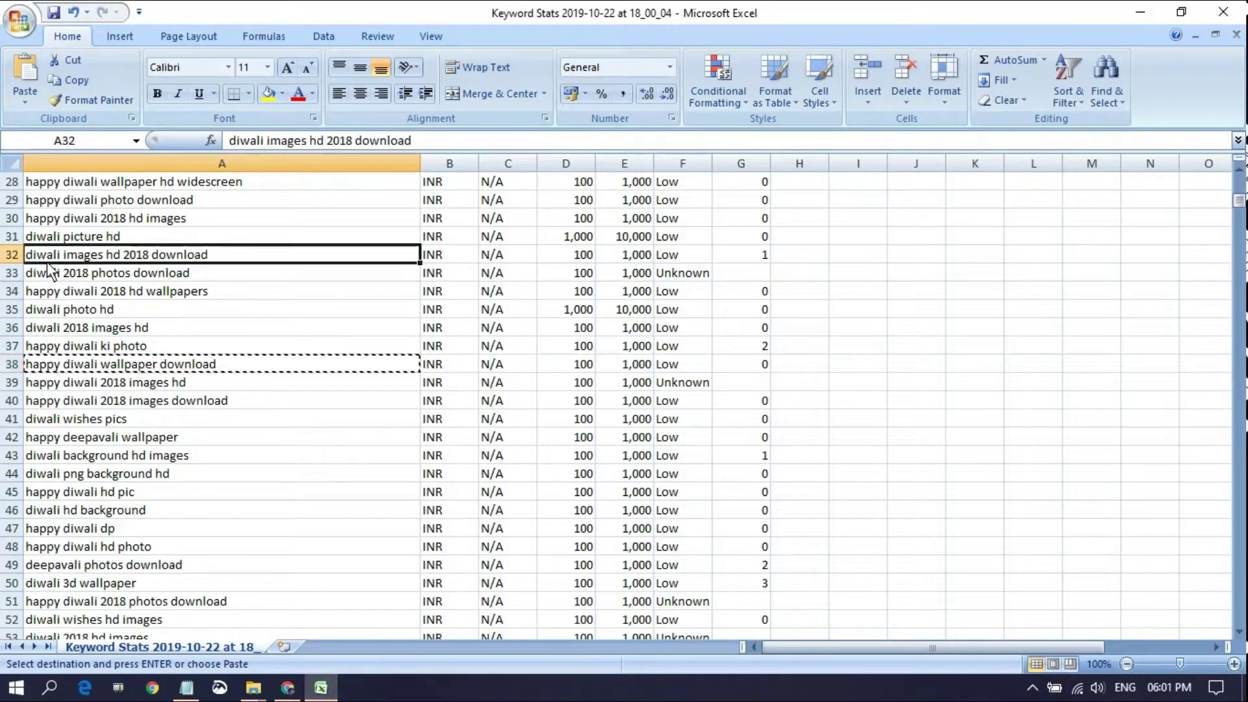
pyautogui.moveTo(334, 220); pyautogui.dragTo(245, 603)
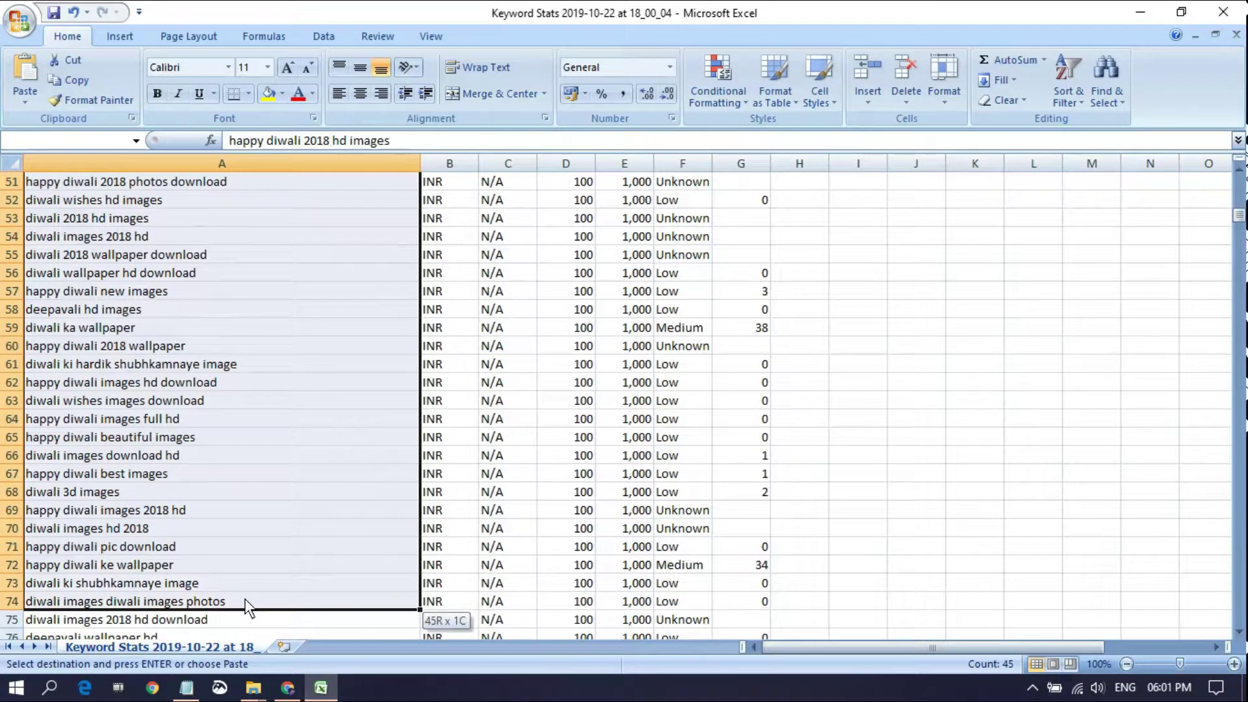
pyautogui.rightClick(150, 488)
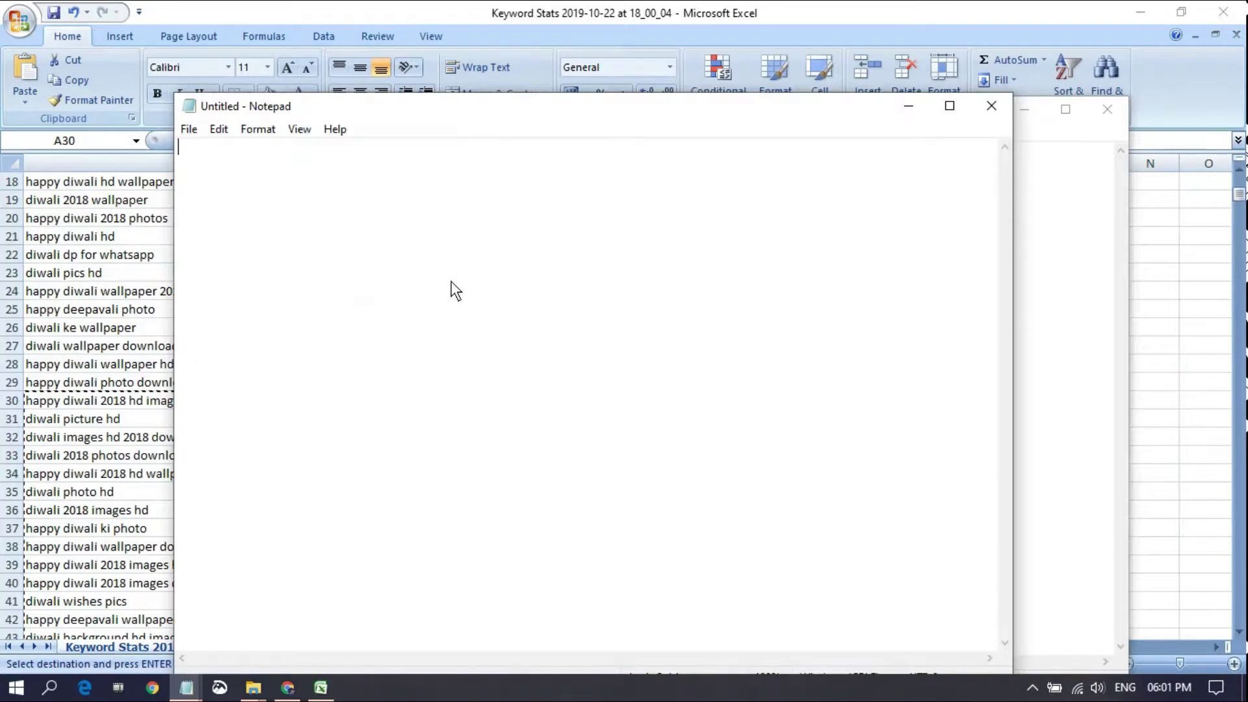
pyautogui.hotkey('ctrl', 'v')
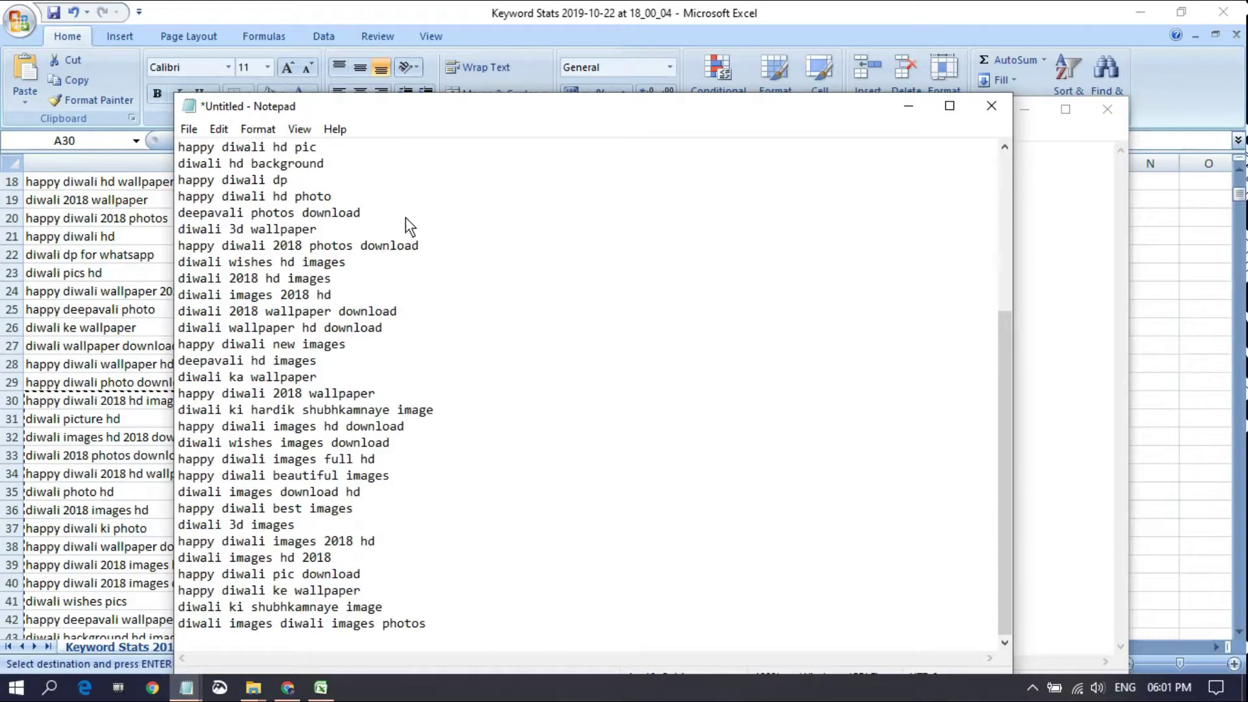
# In the Notepad list, add commas after the lines from happy diwali hd pic to deepavali photos download and copy those five lines.
pyautogui.moveTo(365, 213); pyautogui.dragTo(157, 142)
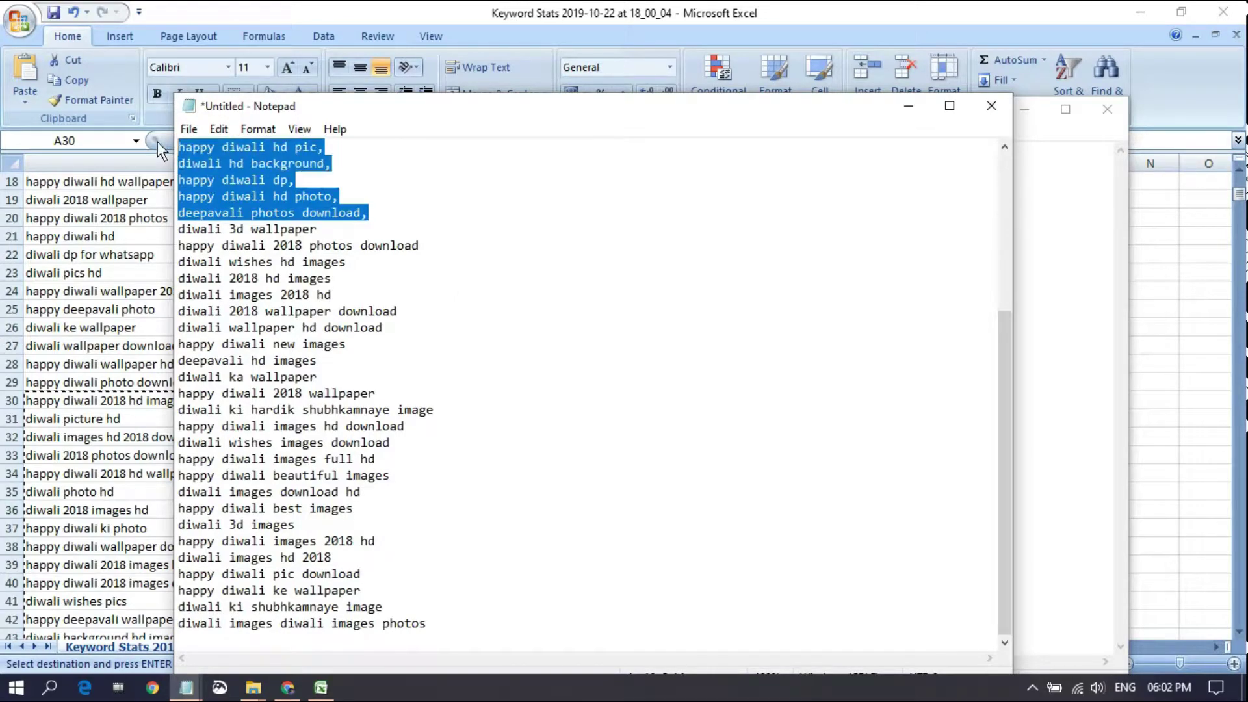
pyautogui.rightClick(216, 164)
pyautogui.click(249, 225)
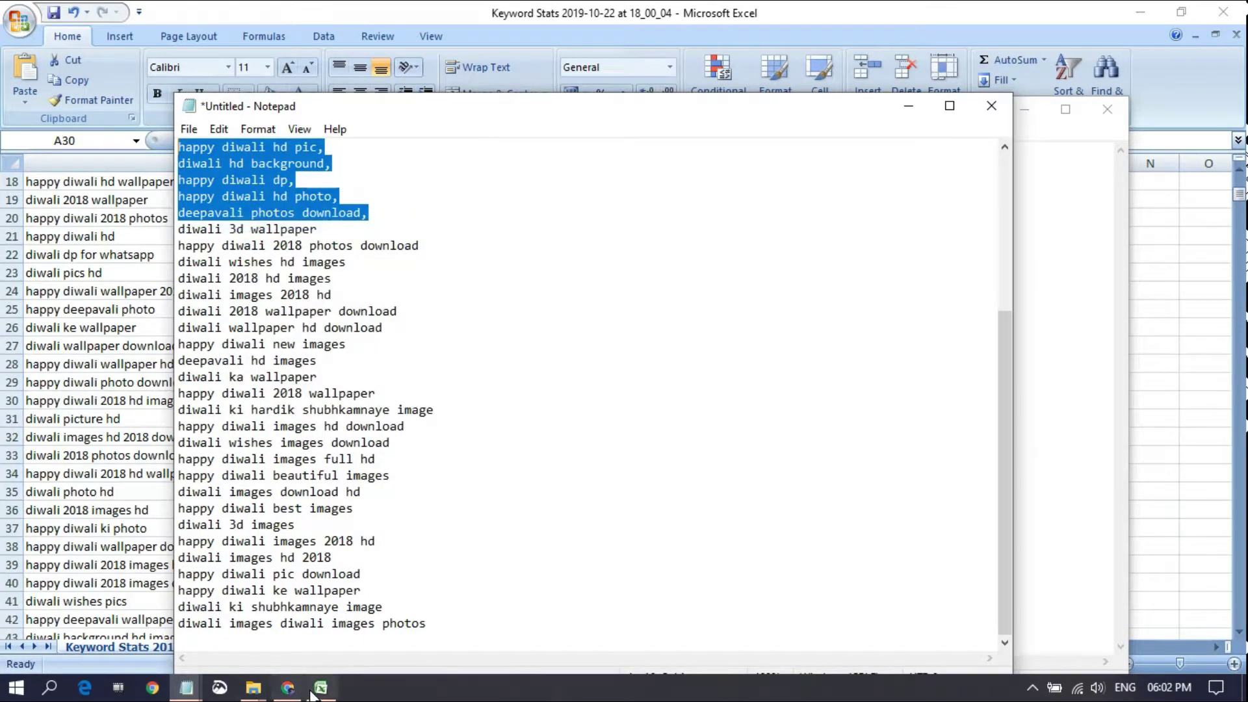
# Switch back to the Blogger post and paste the copied keywords between the HAPPY DIWALI line and the candle image.
pyautogui.click(284, 691)
pyautogui.click(361, 9)
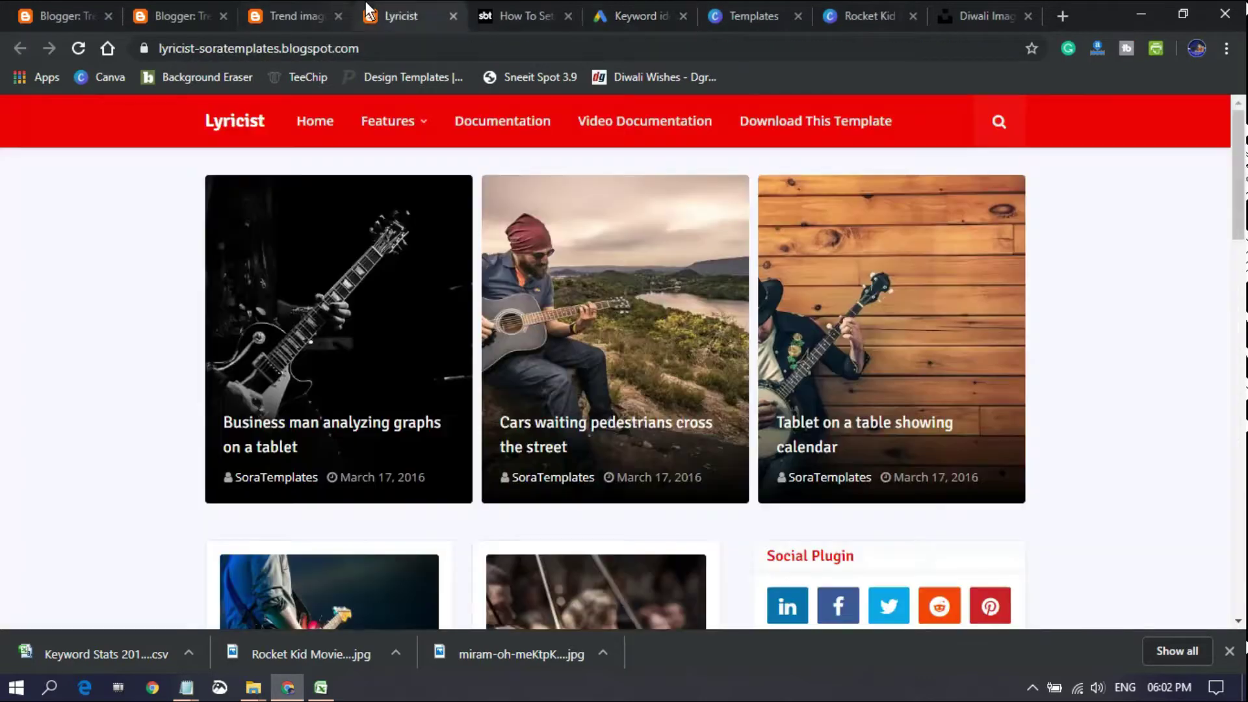
pyautogui.click(264, 8)
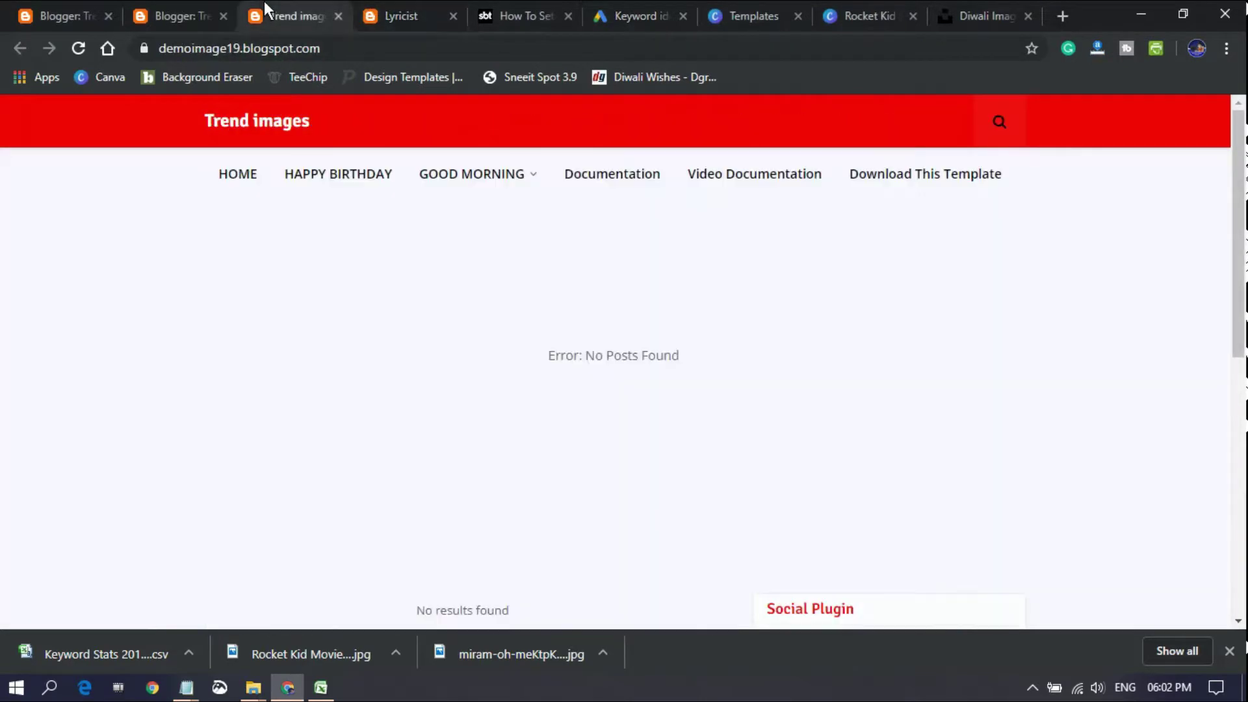
pyautogui.click(191, 9)
pyautogui.rightClick(497, 288)
pyautogui.click(497, 286)
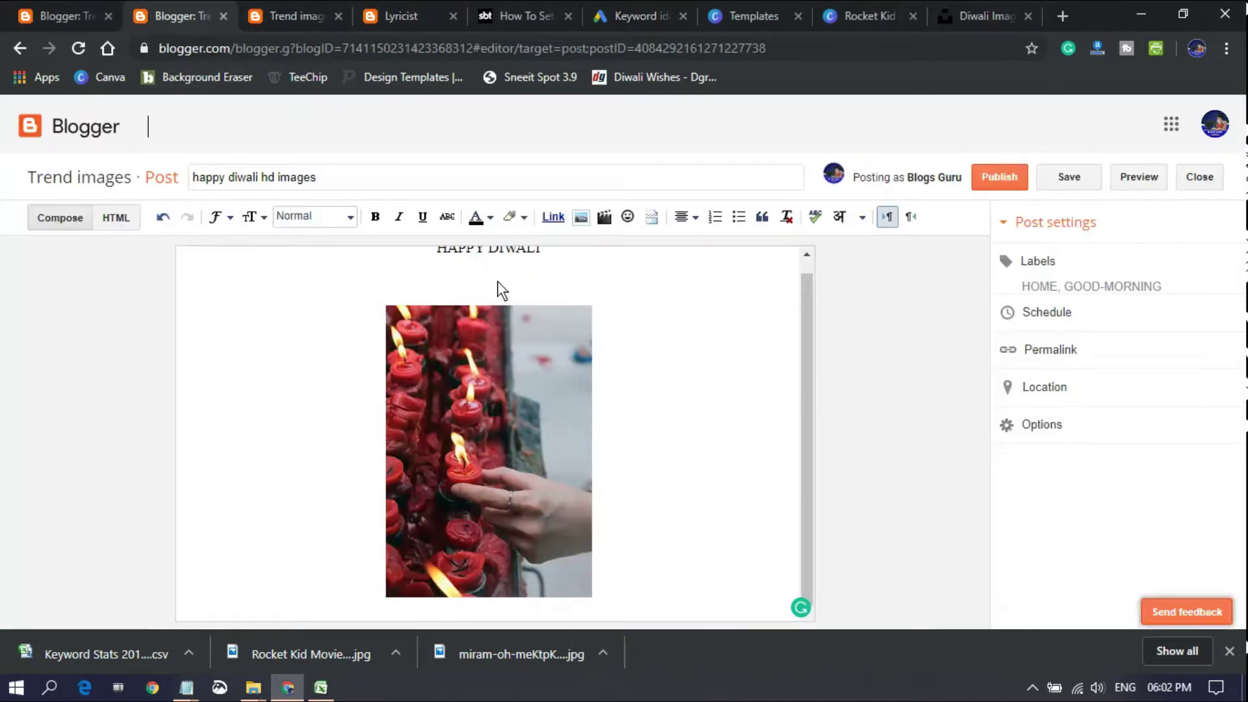
pyautogui.rightClick(497, 281)
pyautogui.click(565, 428)
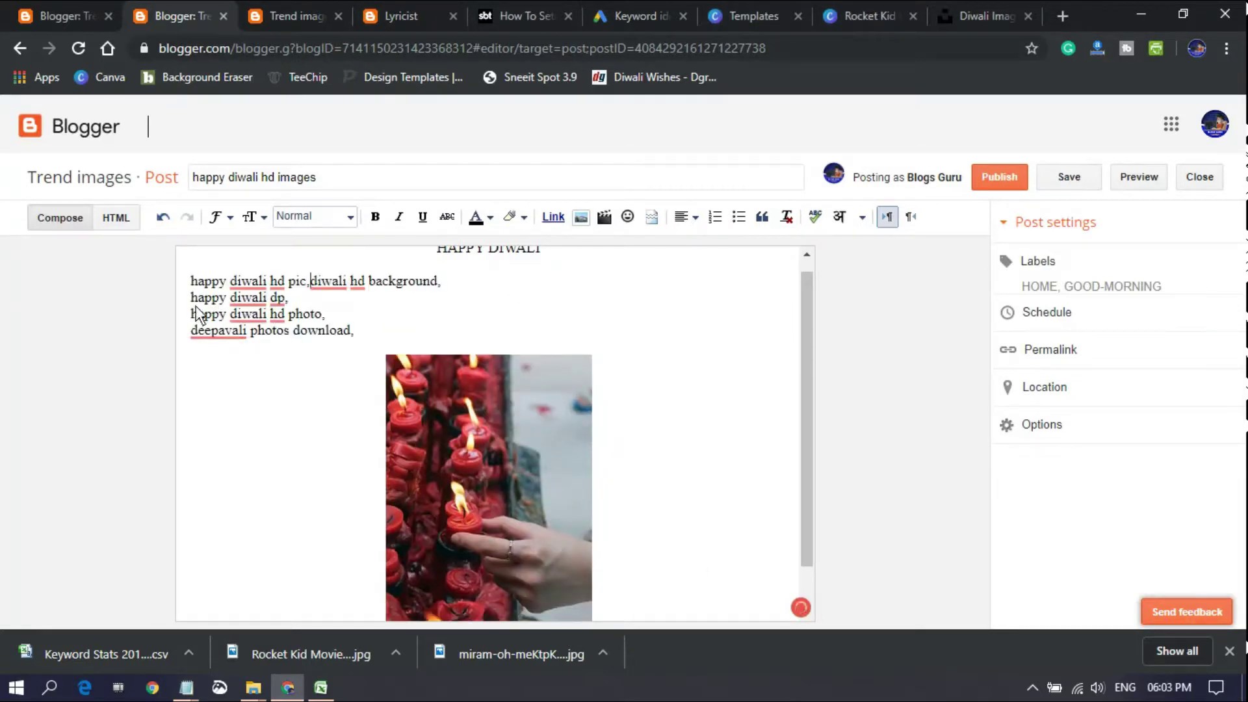
# Join the pasted keyword lines into one paragraph and write We cover your quaries on a line above it.
pyautogui.click(192, 303)
pyautogui.write('a')
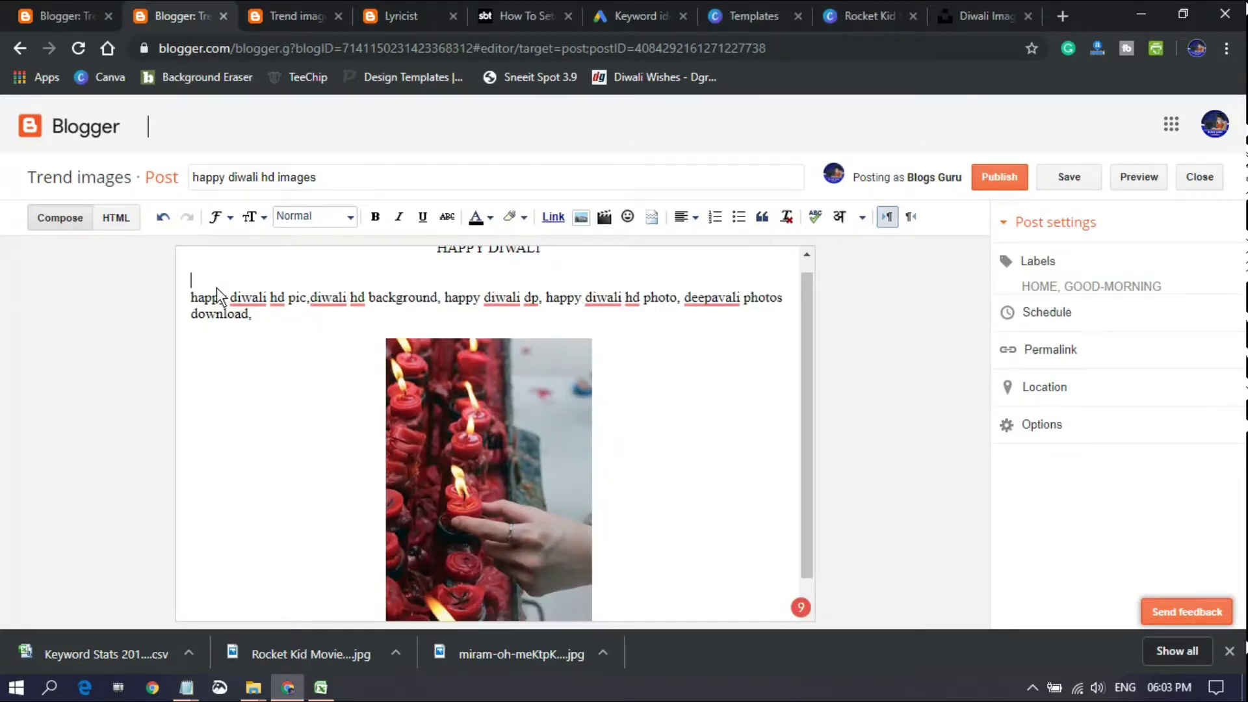
pyautogui.write('e cover your quaries')
pyautogui.moveTo(189, 301); pyautogui.dragTo(248, 318)
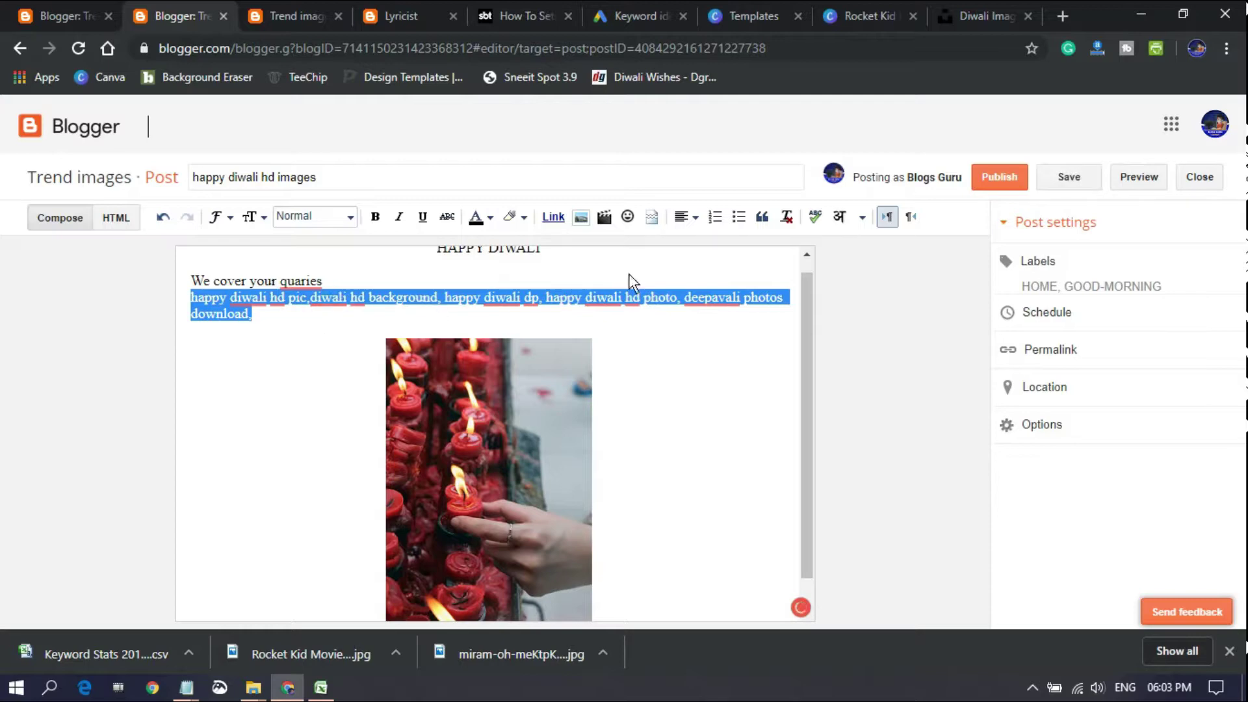
pyautogui.click(762, 307)
# Accept the Grammarly capitalization fixes Deepavali, Diwali and HD for the flagged words from Diwali hd background to the paragraph's end.
pyautogui.moveTo(714, 294)
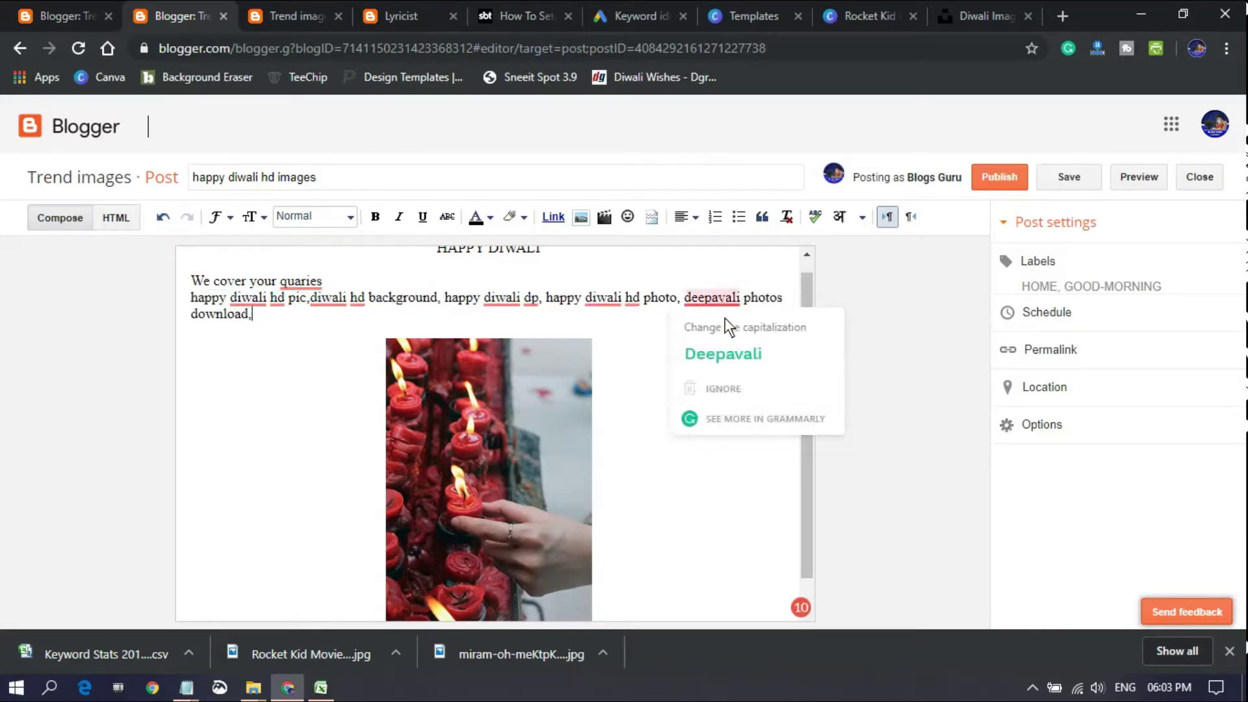
pyautogui.click(737, 333)
pyautogui.moveTo(612, 302)
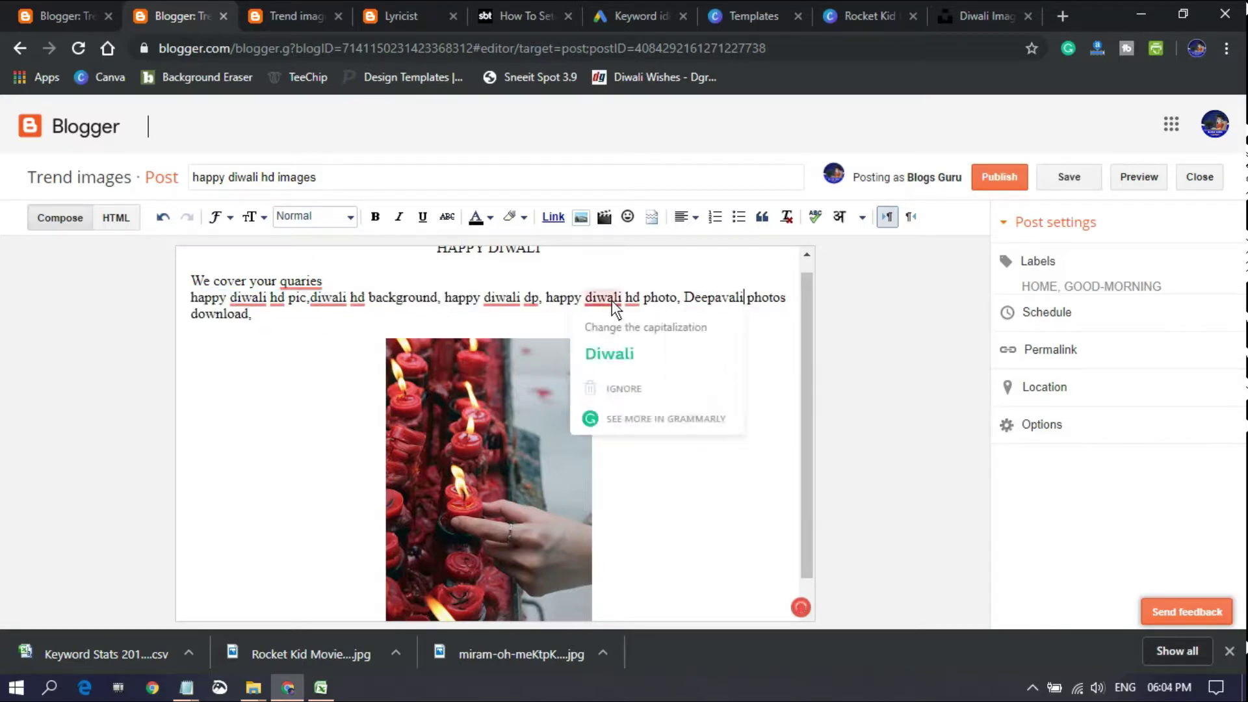
pyautogui.click(624, 344)
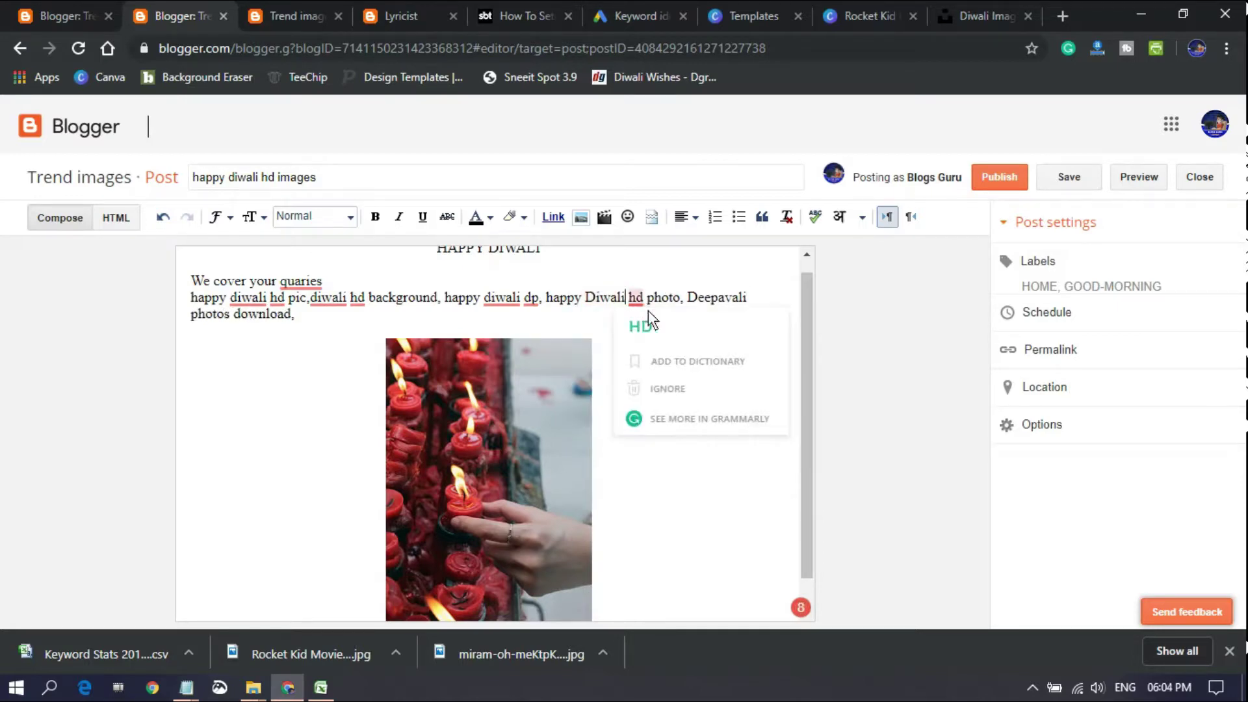
pyautogui.click(654, 325)
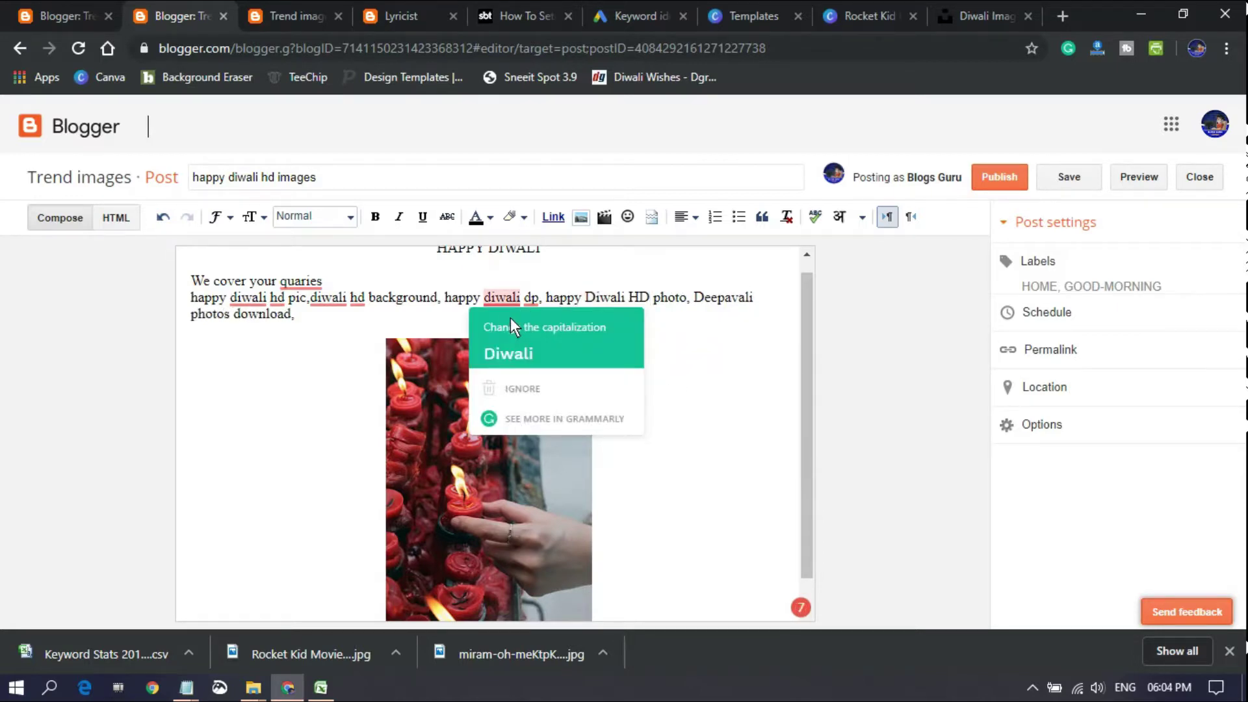
pyautogui.click(510, 318)
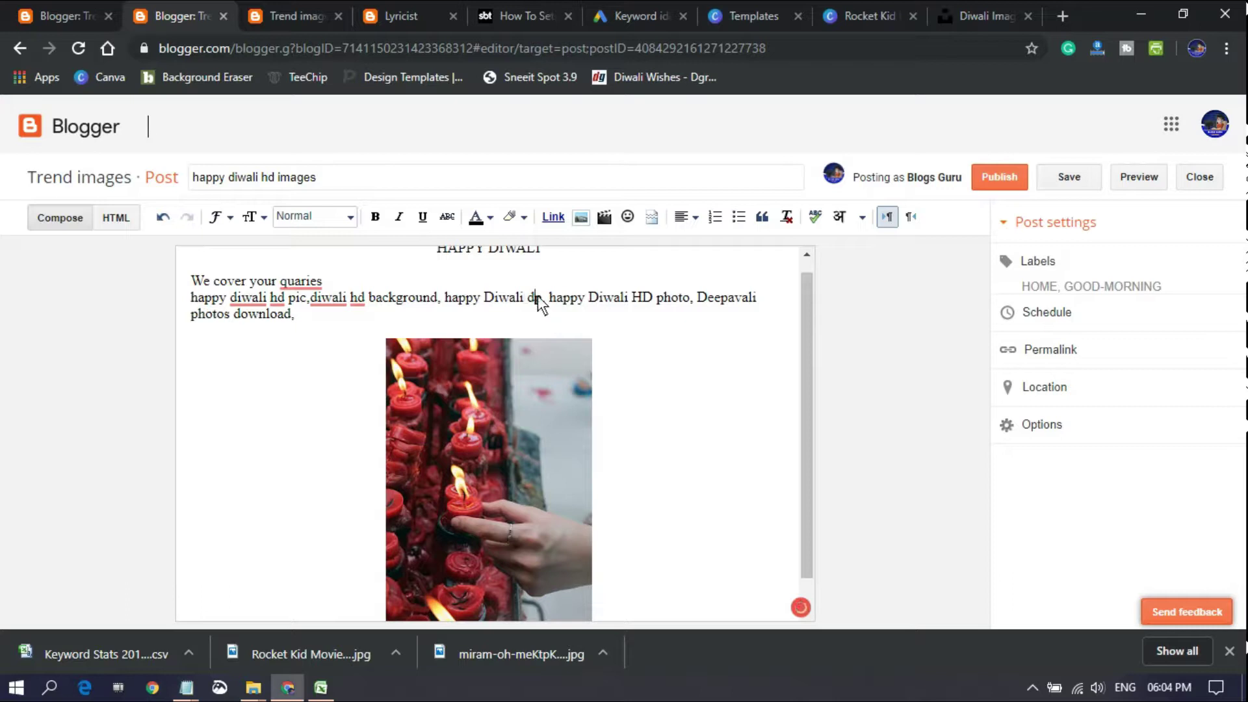
pyautogui.click(542, 297)
pyautogui.moveTo(334, 299)
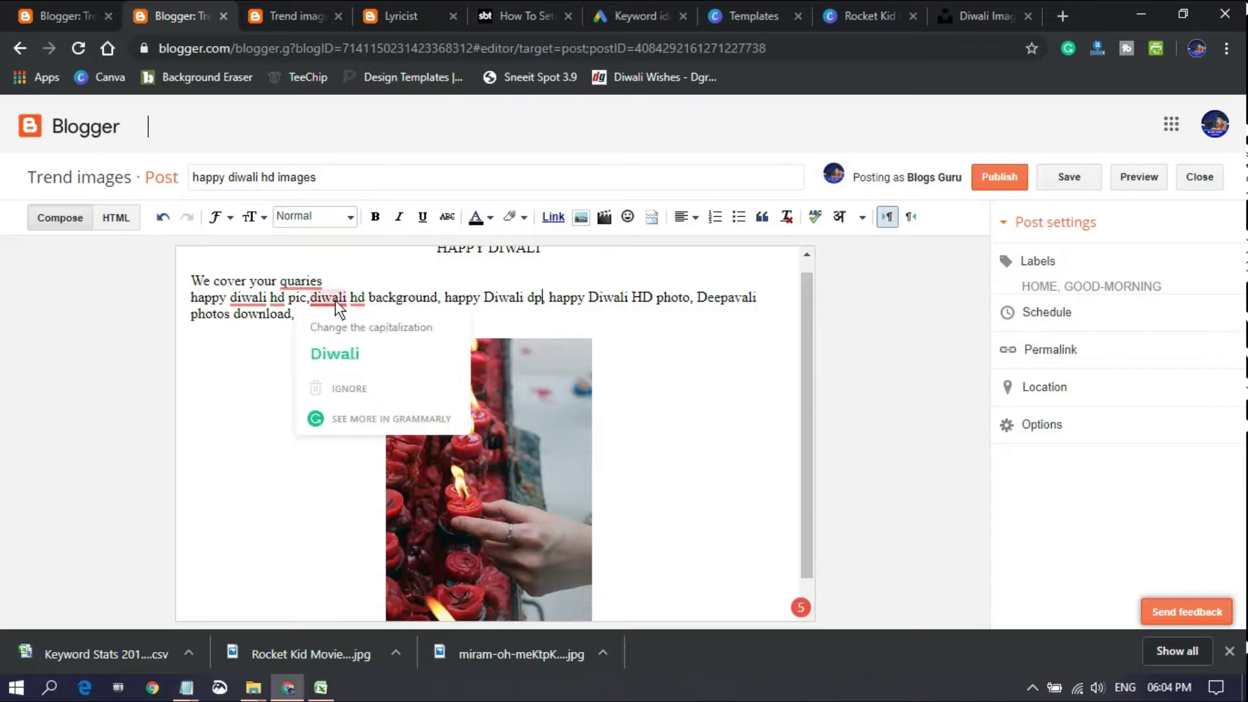
pyautogui.click(336, 351)
pyautogui.scroll(-1, 627, 455)
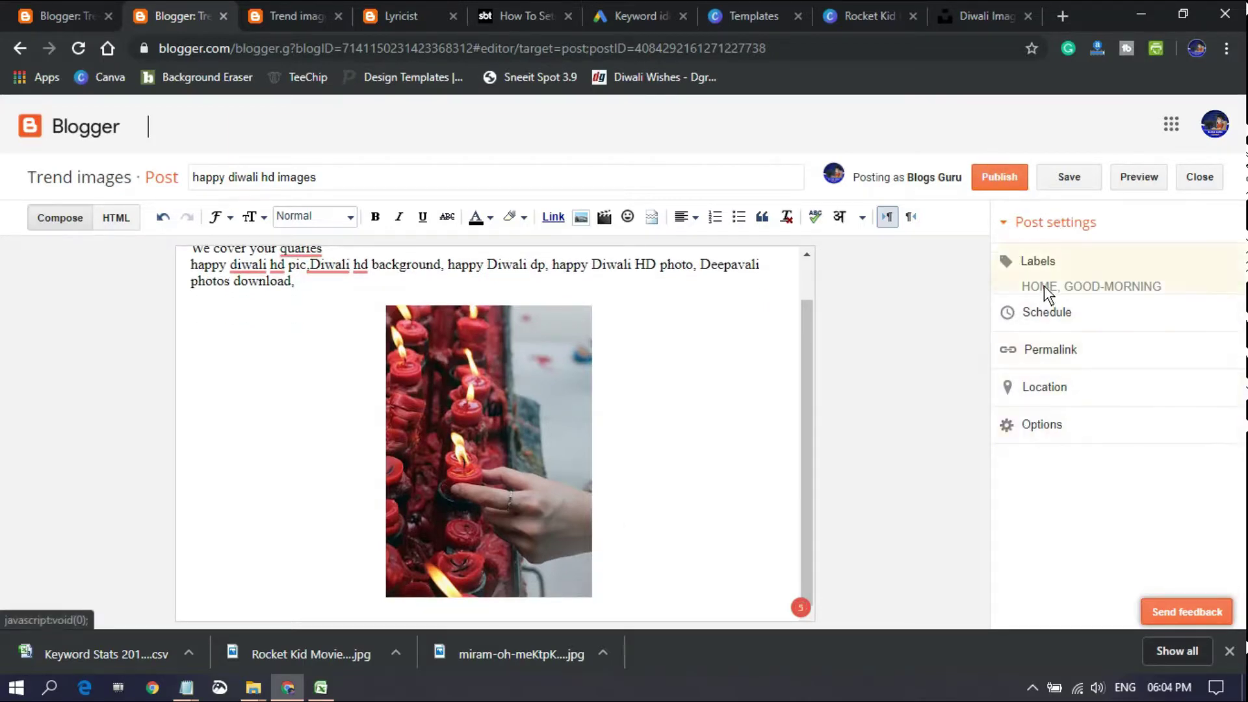
pyautogui.moveTo(1038, 424); pyautogui.dragTo(1020, 260)
pyautogui.click(1107, 509)
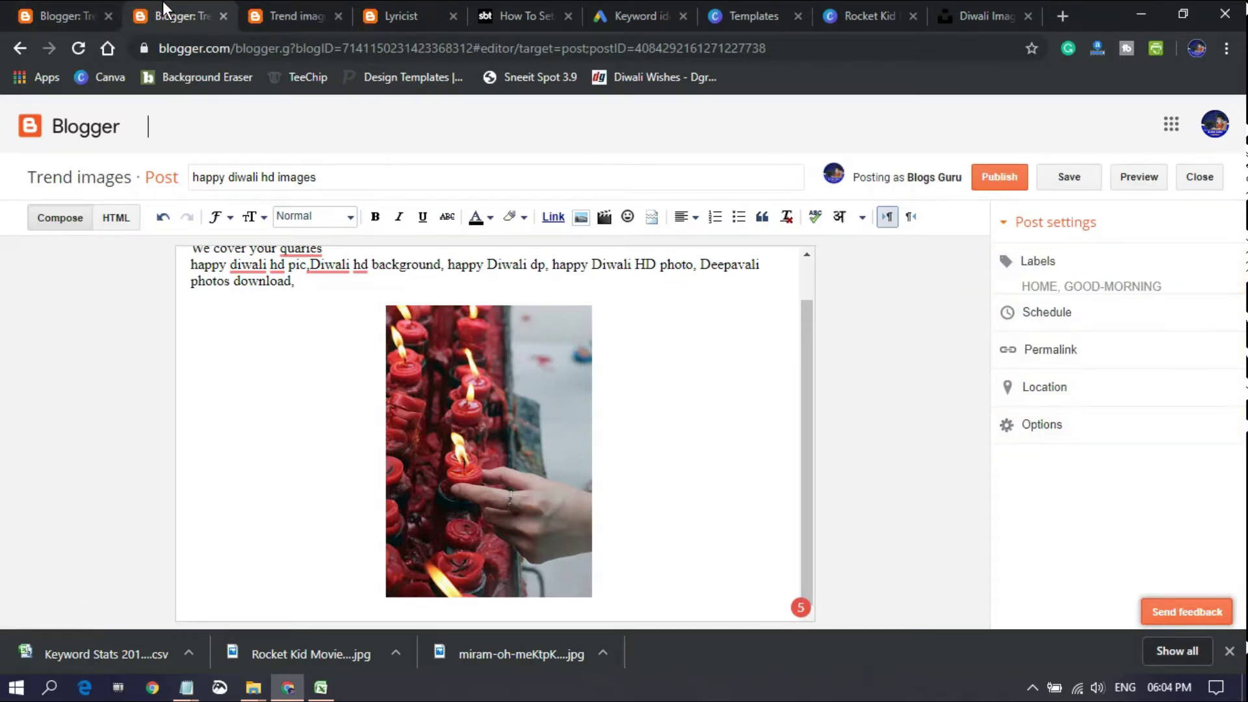
# Open the blog's settings in a new tab and go to Search preferences.
pyautogui.click(55, 3)
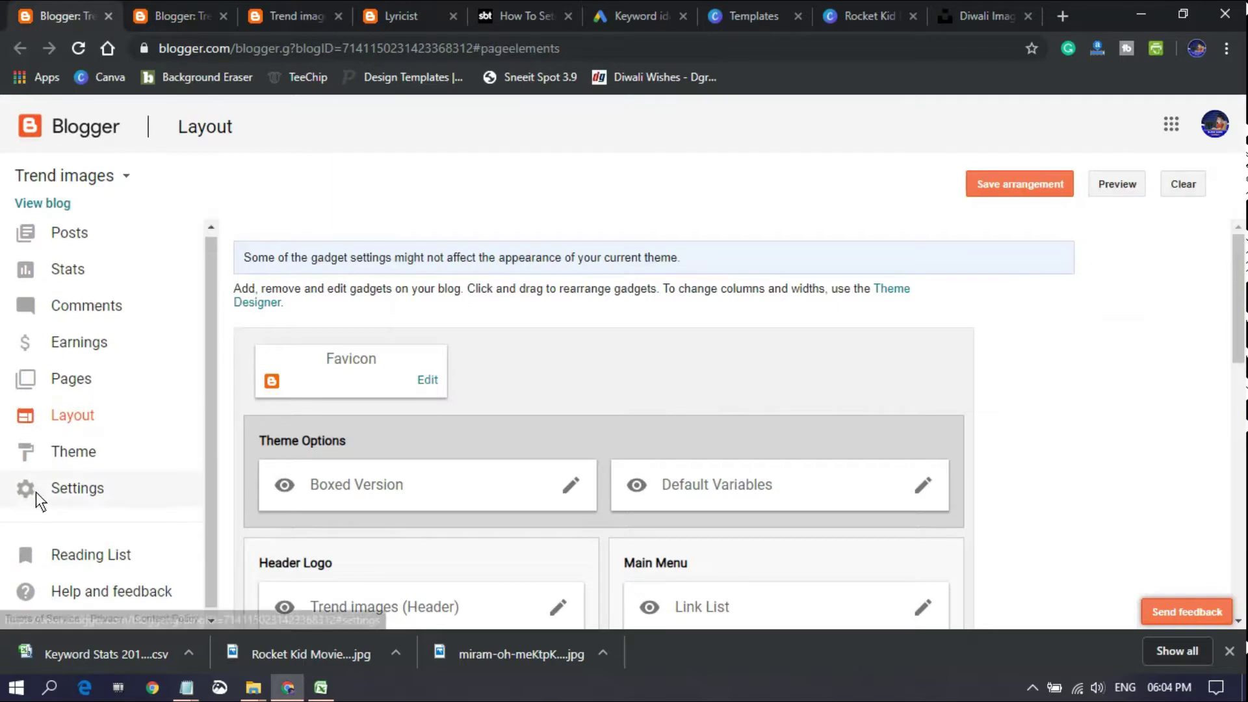
pyautogui.rightClick(81, 483)
pyautogui.click(127, 497)
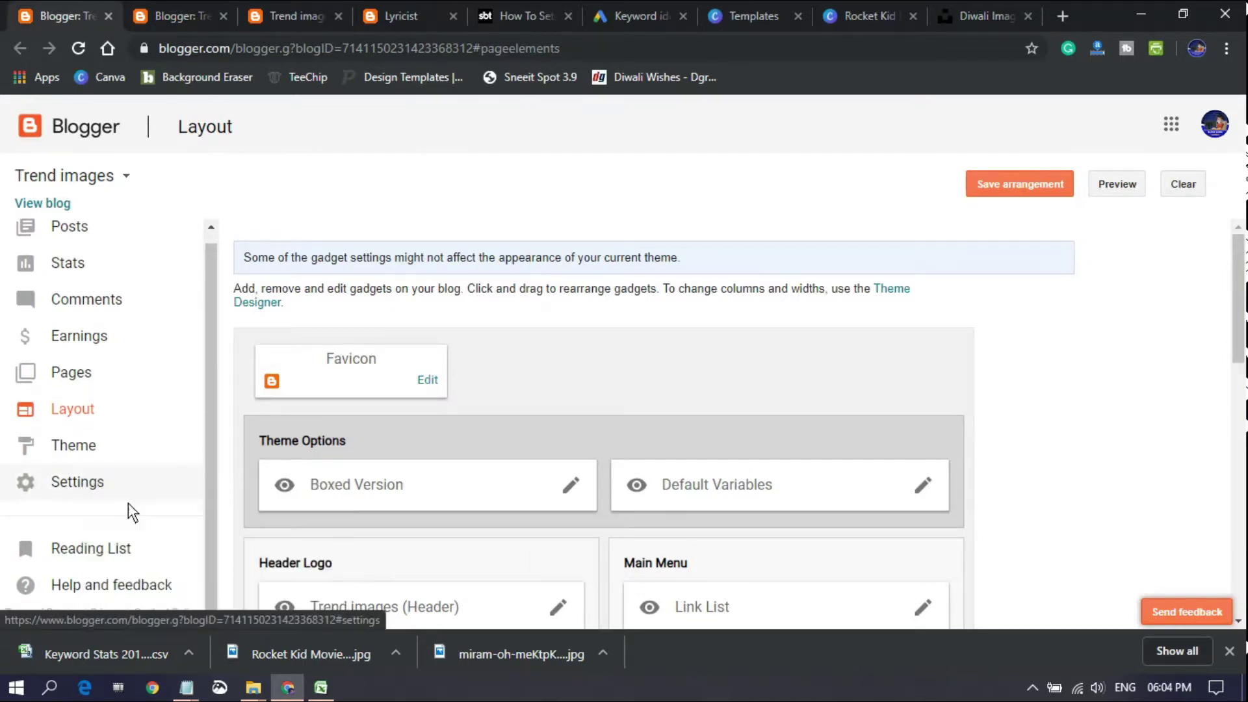
pyautogui.click(194, 9)
pyautogui.click(61, 10)
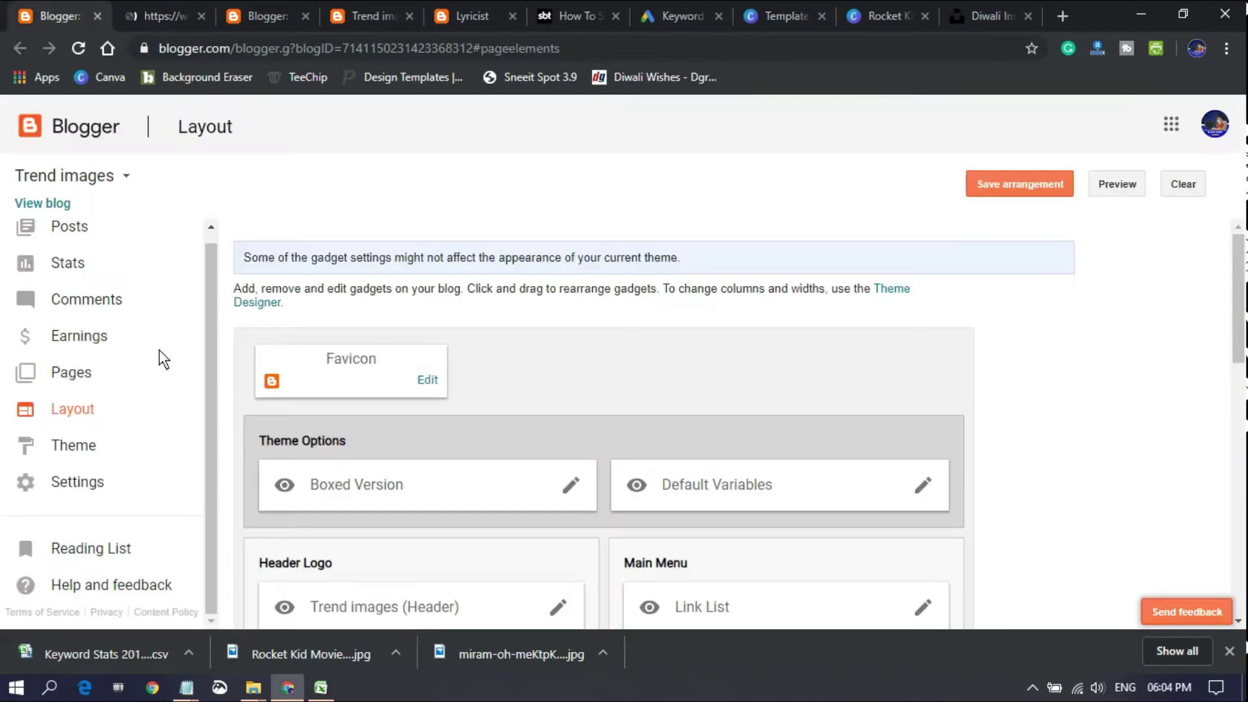
pyautogui.click(139, 3)
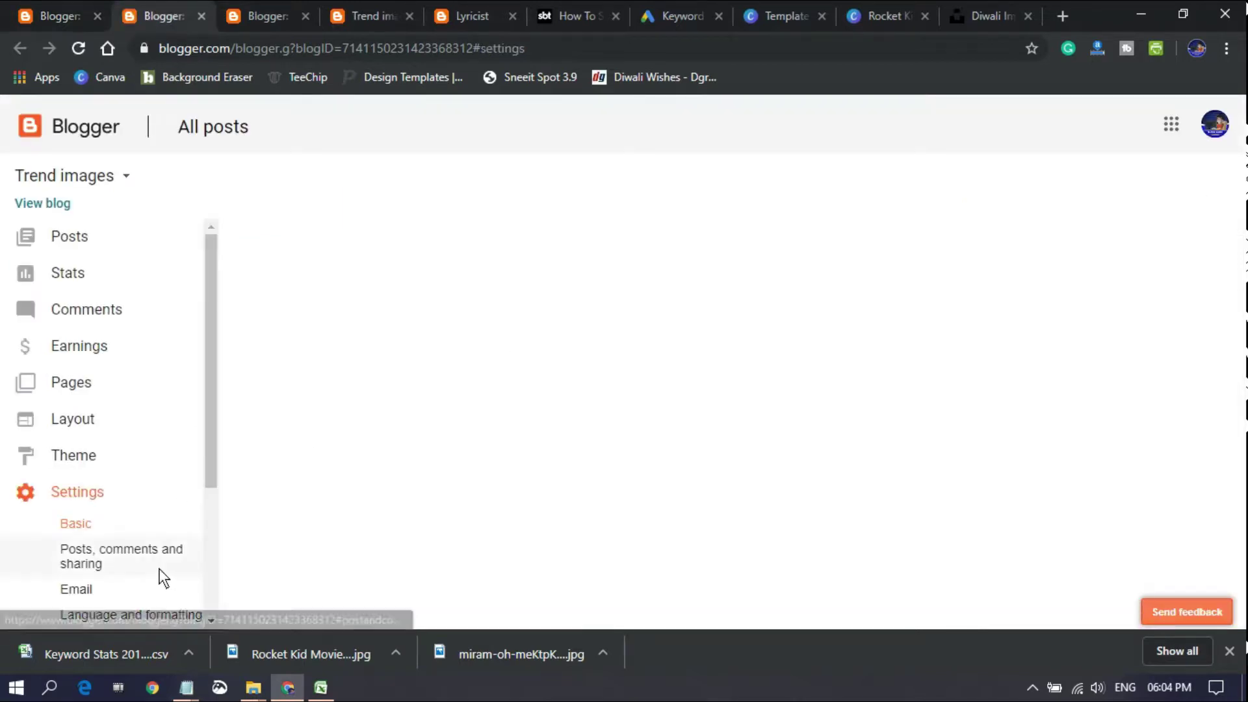
pyautogui.scroll(-2, 152, 569)
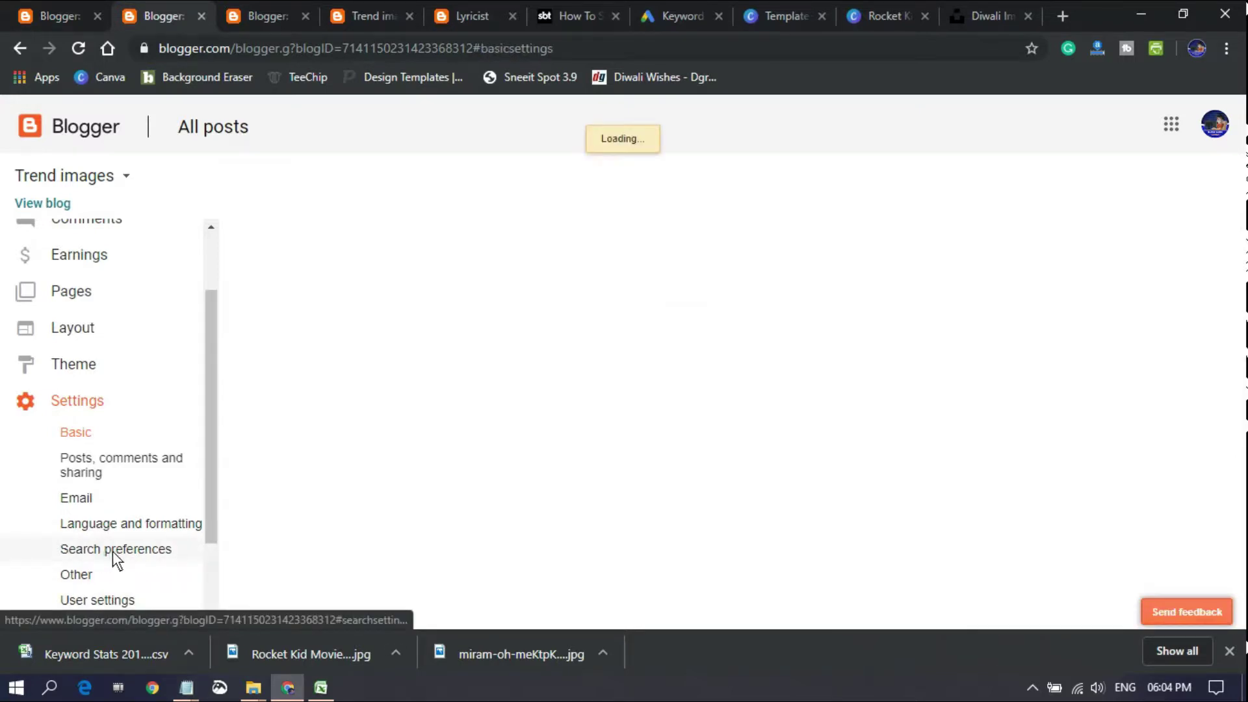
pyautogui.click(154, 552)
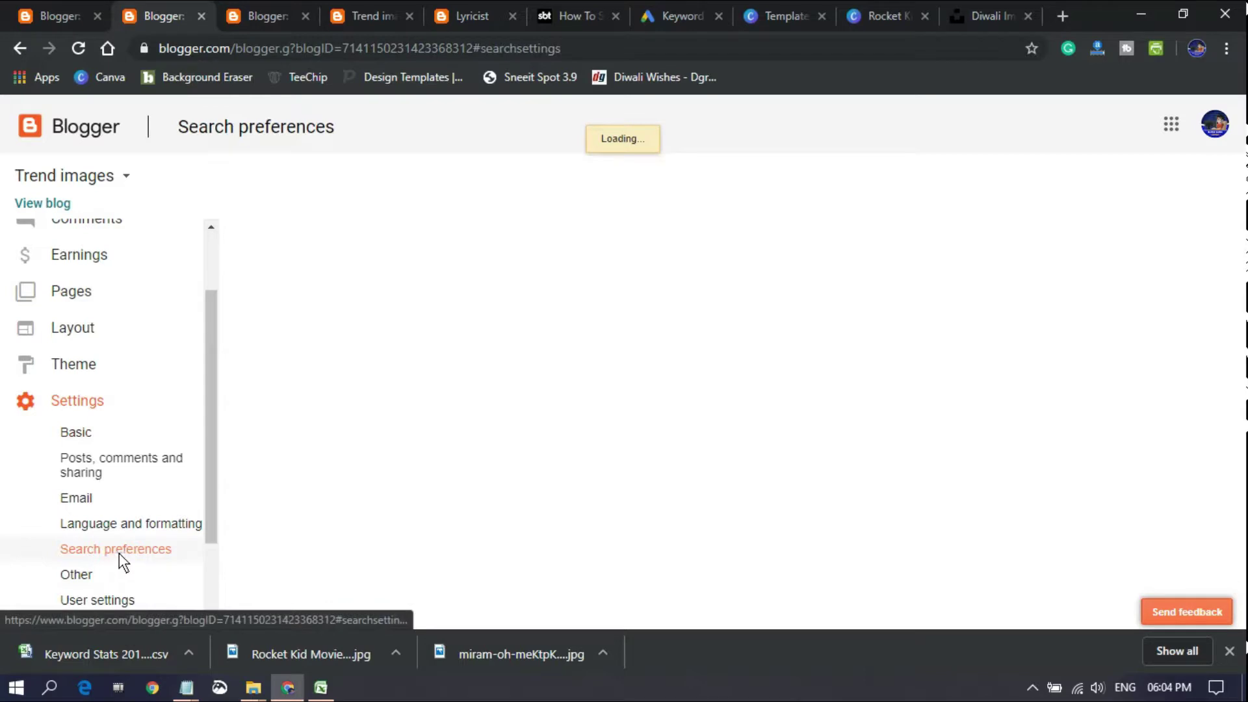
# Edit the meta tags description, enable the search description with Yes, and place the cursor in its text box.
pyautogui.click(564, 273)
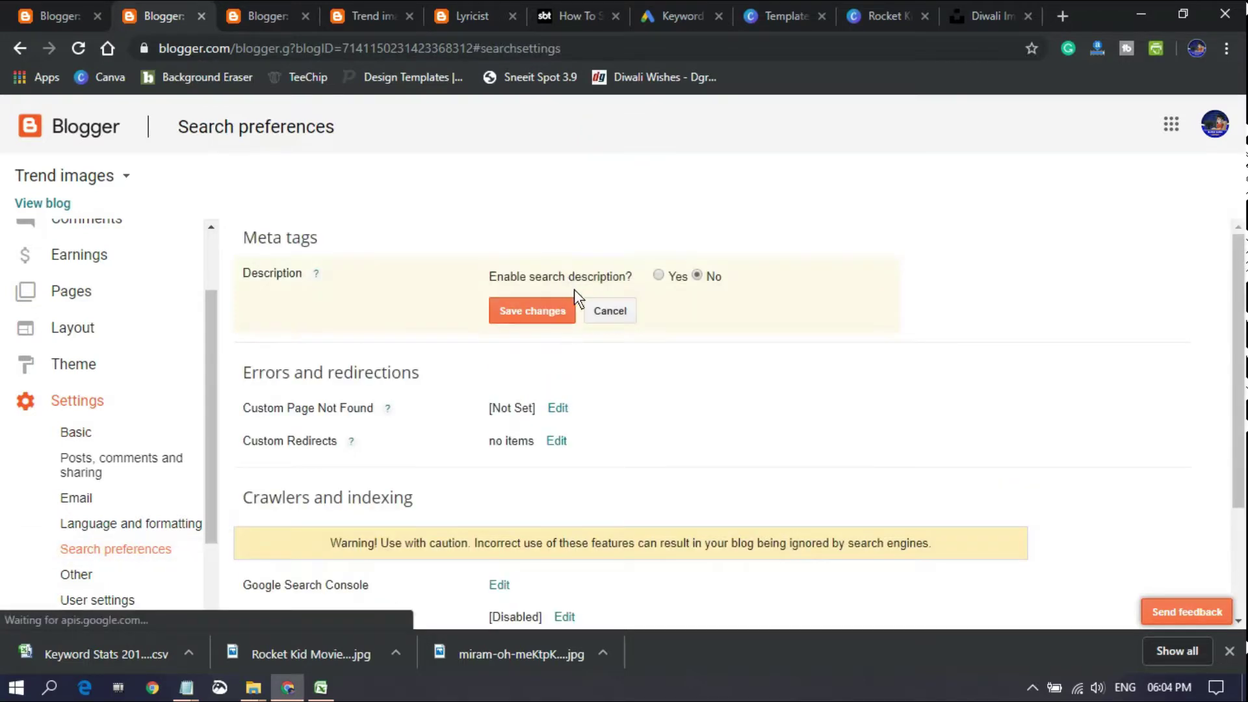
pyautogui.click(658, 276)
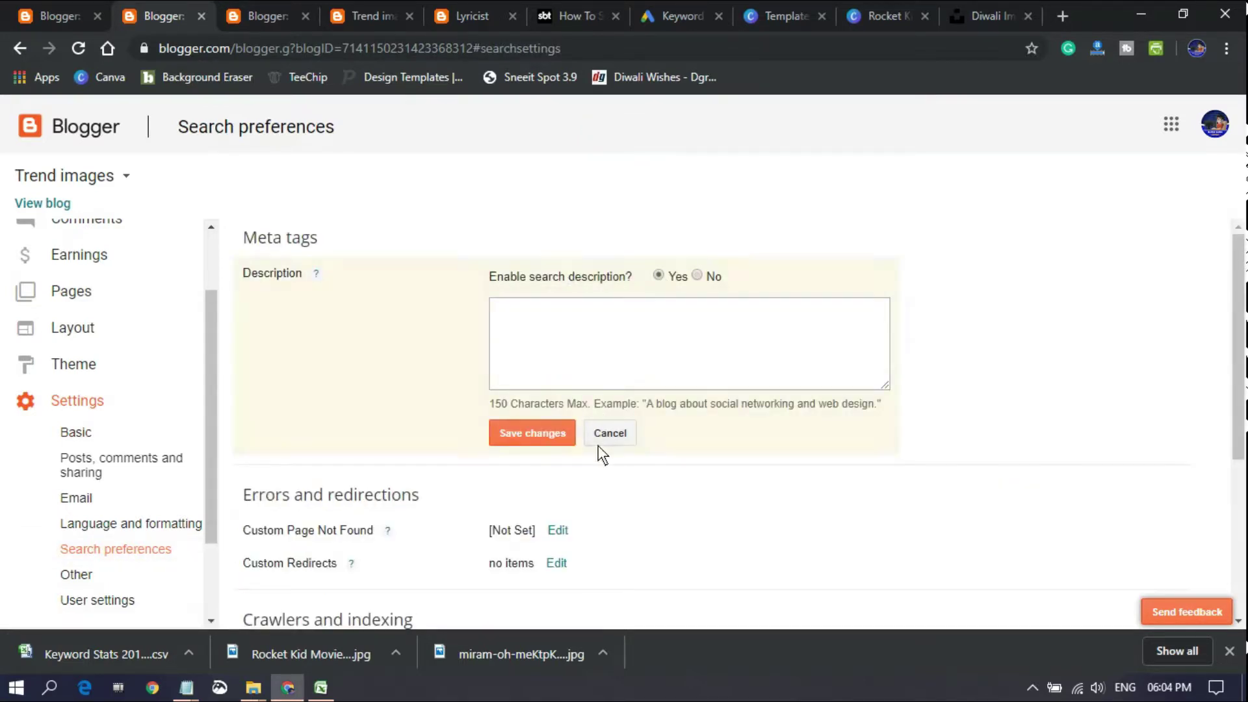
pyautogui.click(591, 339)
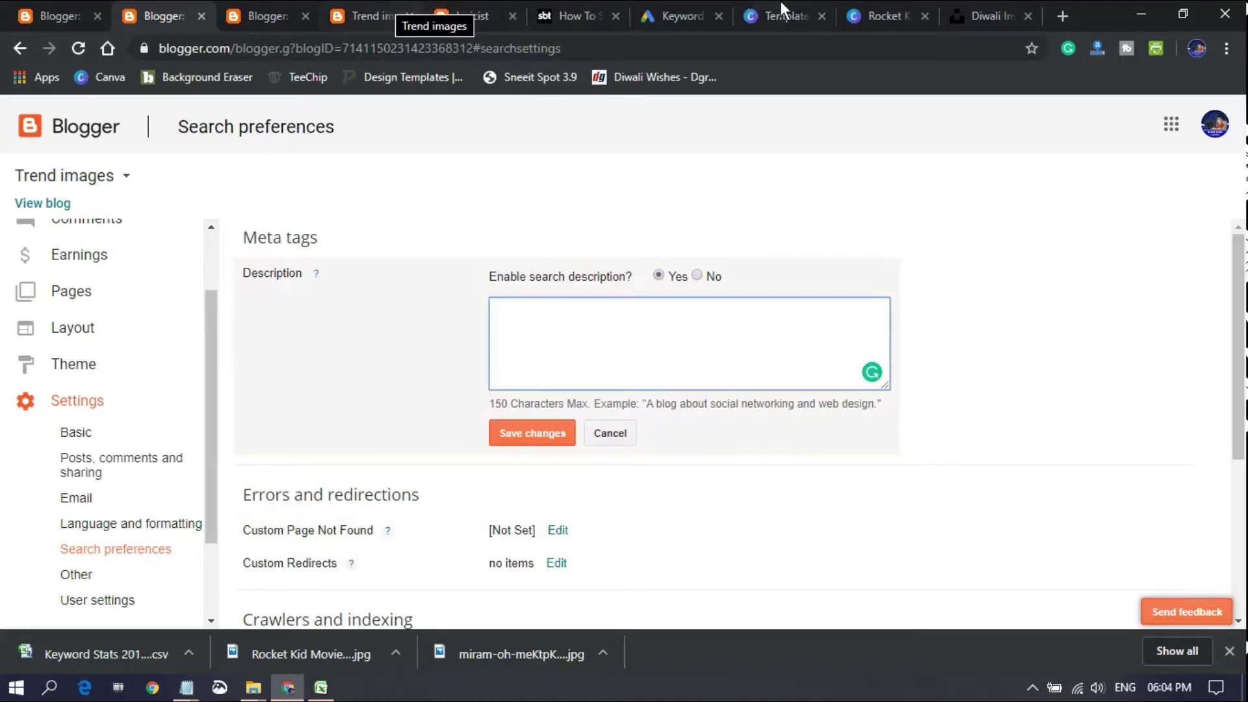
# Copy the keyword paragraph from the happy diwali hd images post into the blog's search description and save the changes.
pyautogui.click(320, 688)
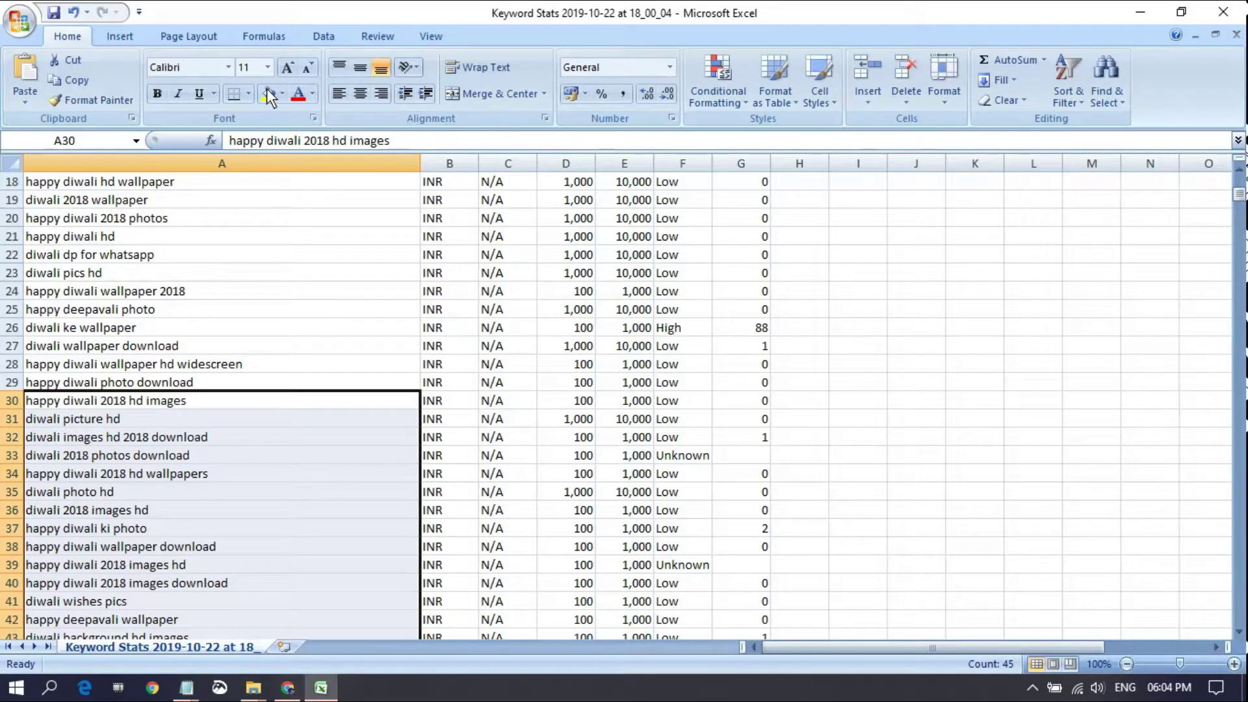
pyautogui.hotkey('alt', 'Tab')
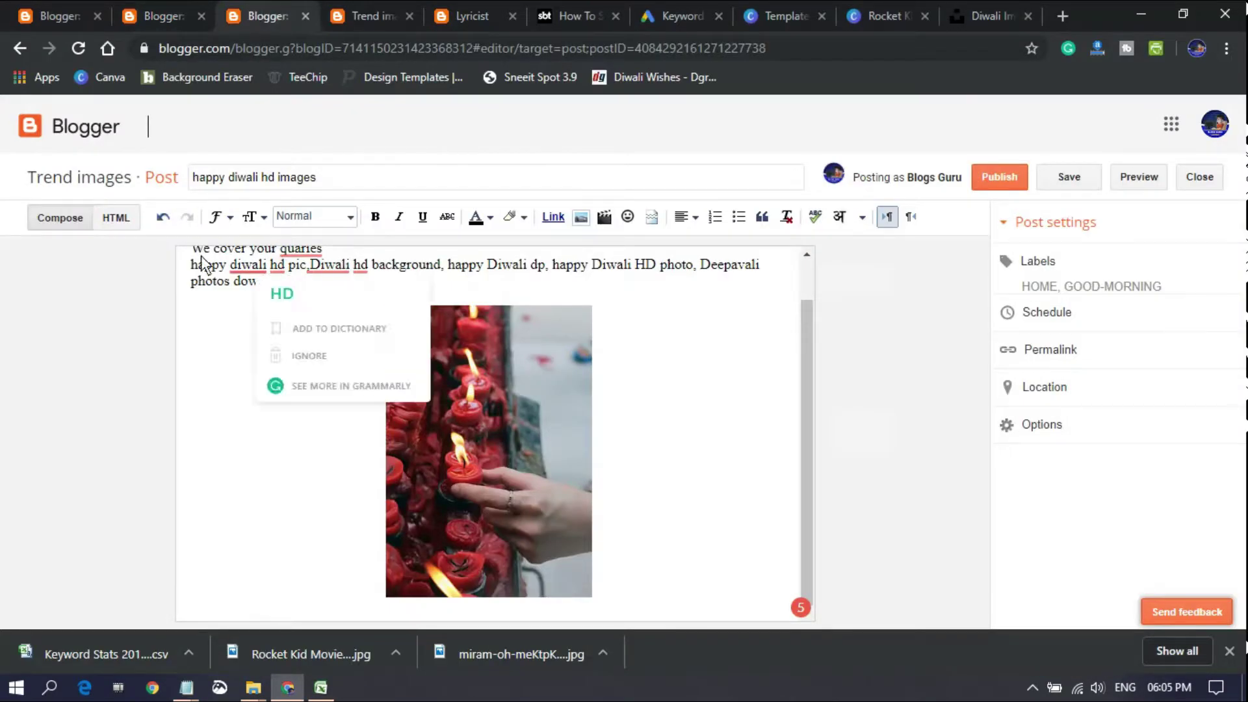
pyautogui.moveTo(193, 268); pyautogui.dragTo(295, 282)
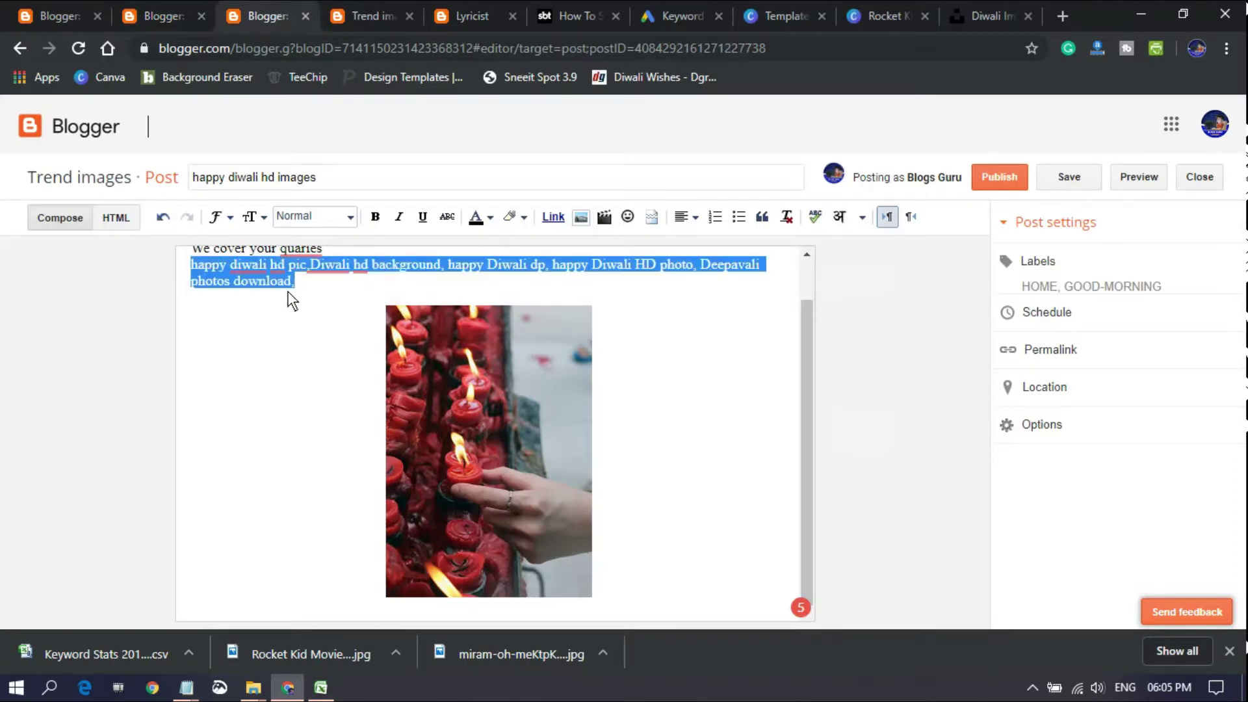
pyautogui.rightClick(235, 273)
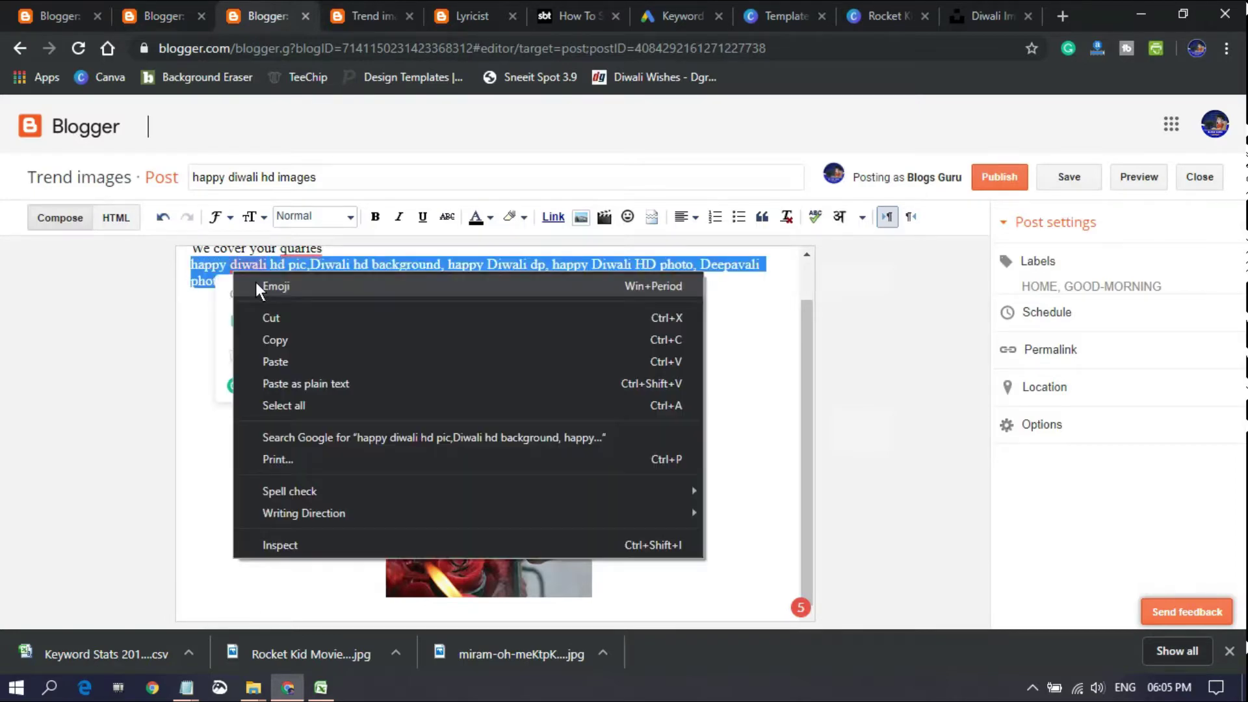
pyautogui.click(267, 346)
pyautogui.hotkey('ctrl', 'shift', 'Tab')
pyautogui.rightClick(497, 270)
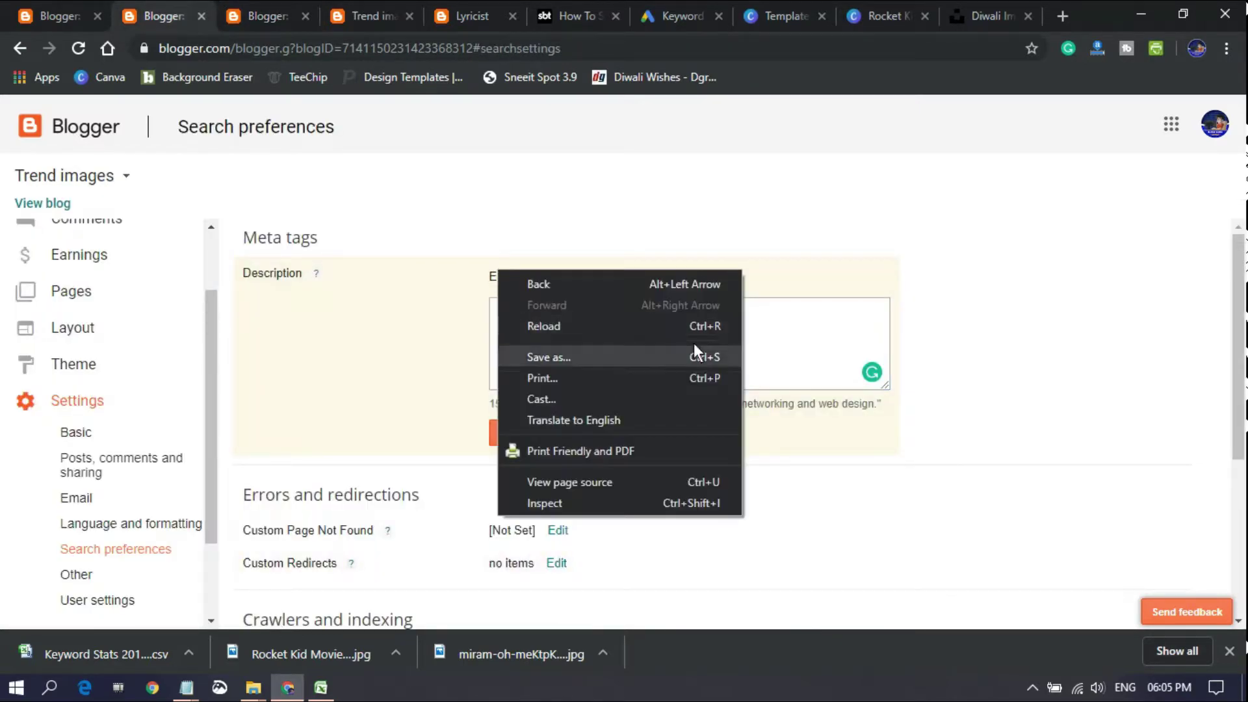
pyautogui.press('Escape')
pyautogui.hotkey('ctrl', 'v')
pyautogui.click(519, 432)
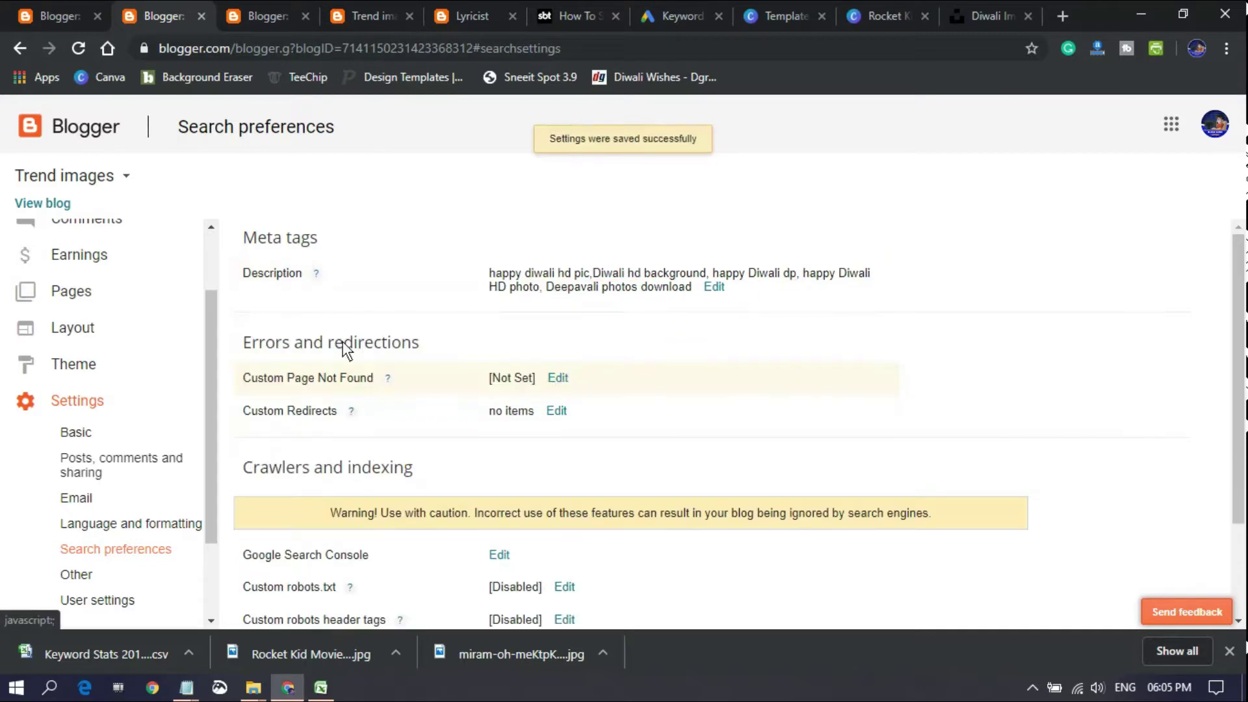
# Save the happy diwali hd images post and reload its editor.
pyautogui.click(260, 2)
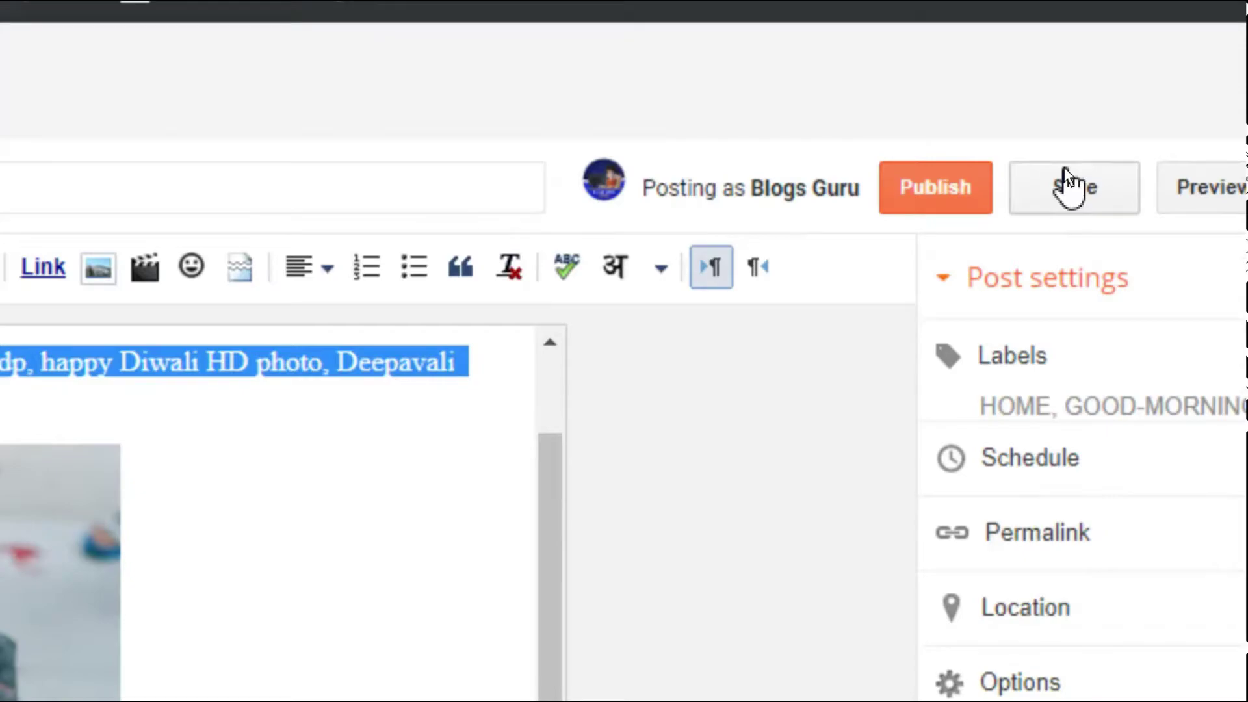
pyautogui.click(1067, 173)
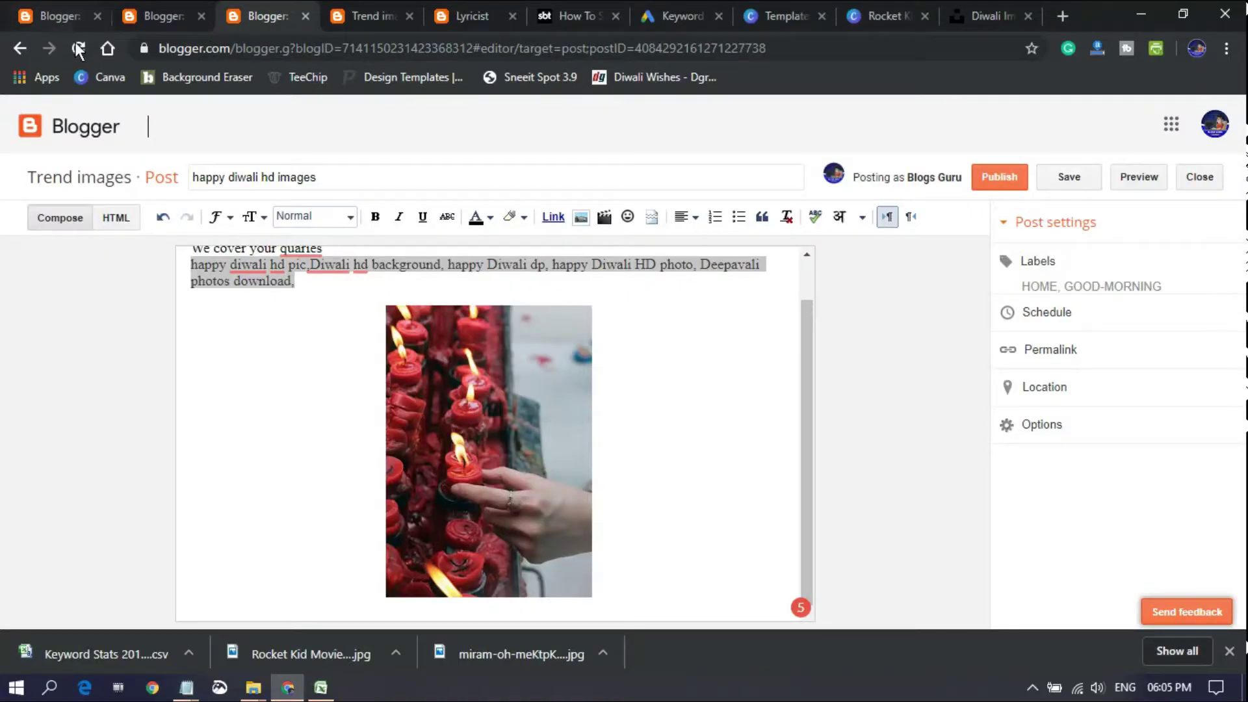
pyautogui.click(78, 48)
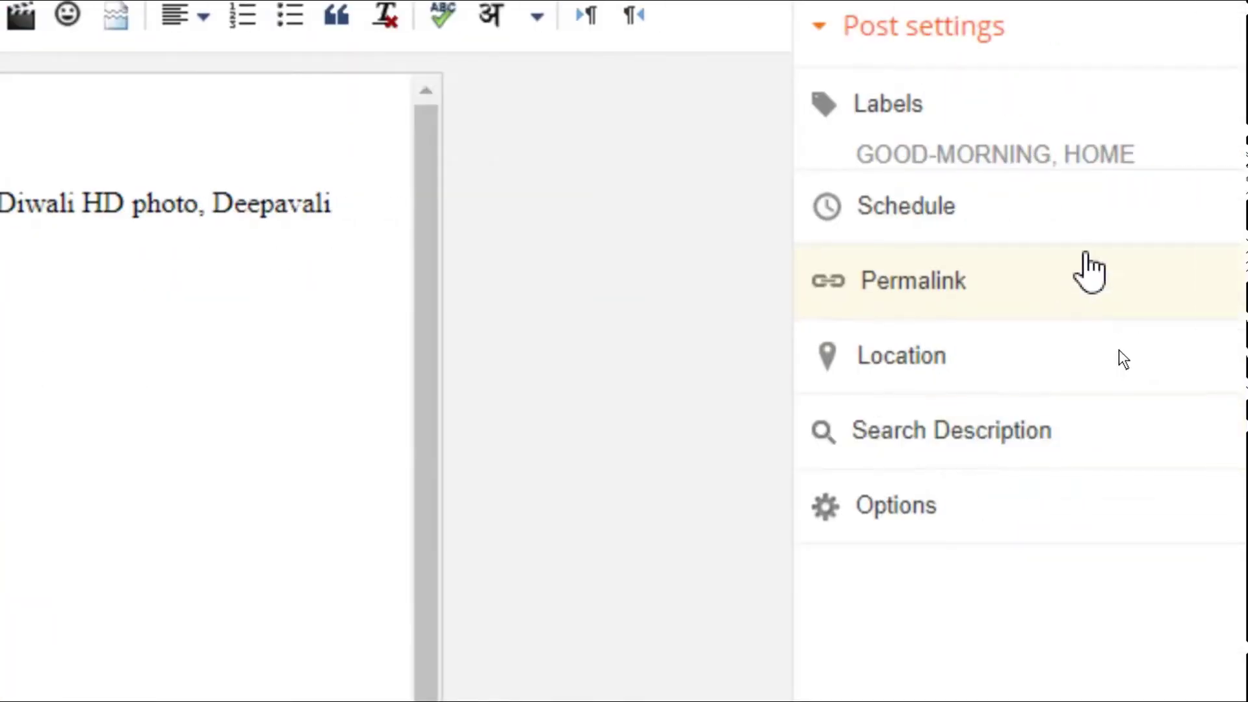
# Copy the keyword paragraph into the post's own search description and publish the post.
pyautogui.click(995, 434)
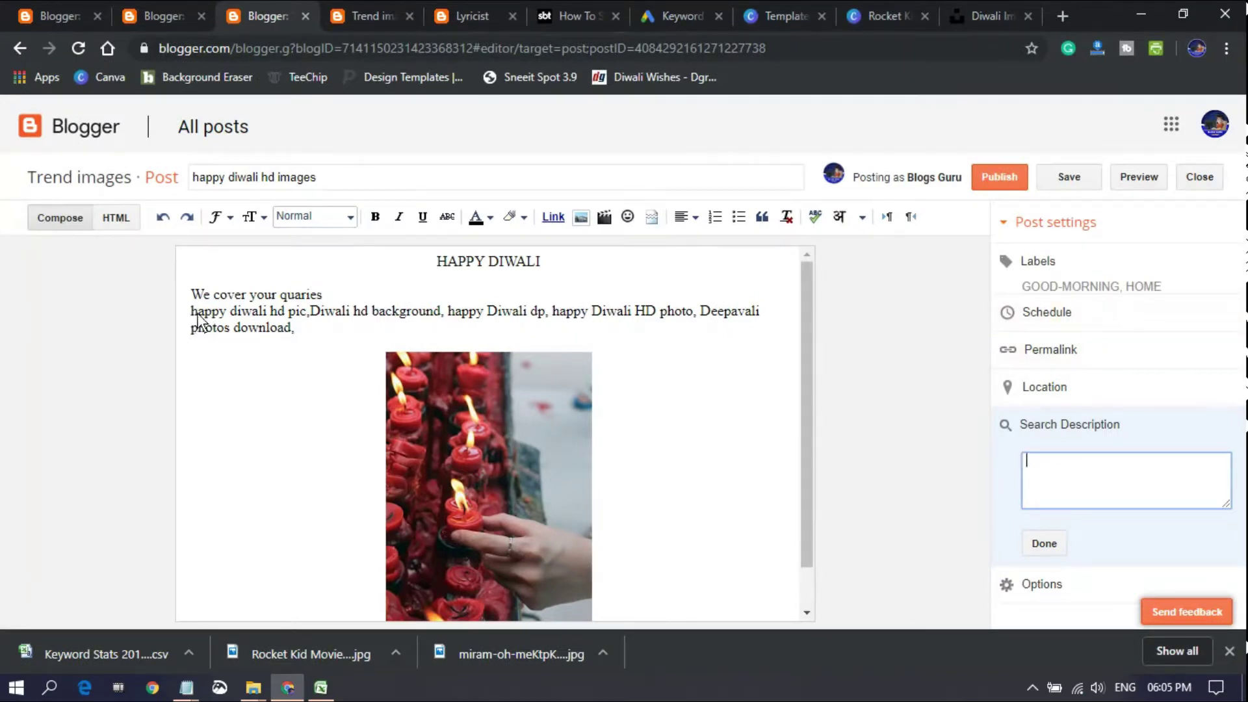
pyautogui.moveTo(190, 314); pyautogui.dragTo(293, 331)
pyautogui.rightClick(282, 321)
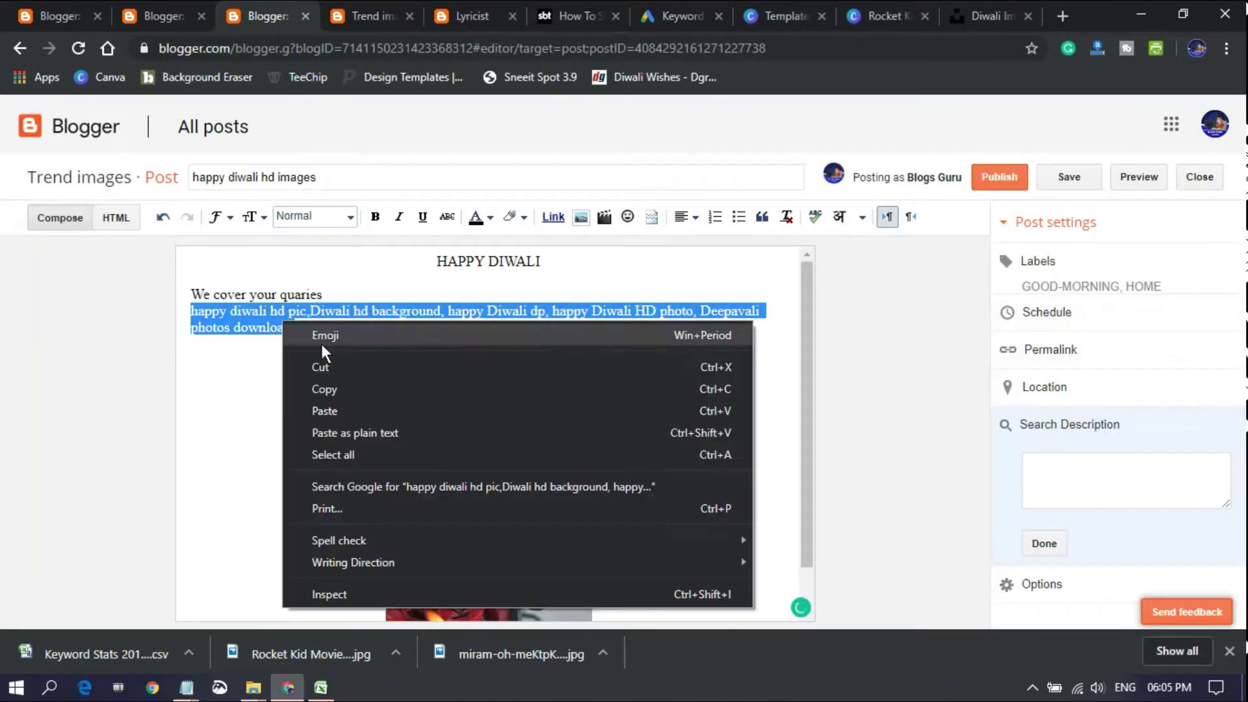
pyautogui.click(322, 390)
pyautogui.rightClick(1087, 469)
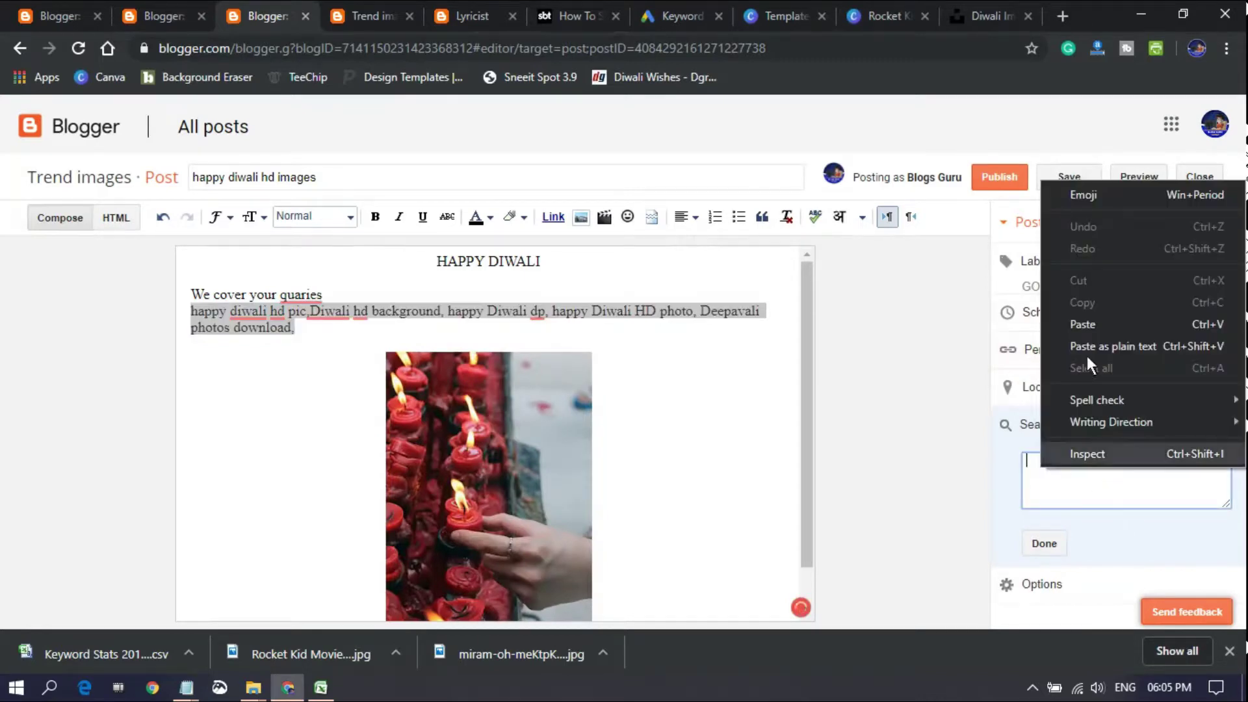
pyautogui.click(1102, 322)
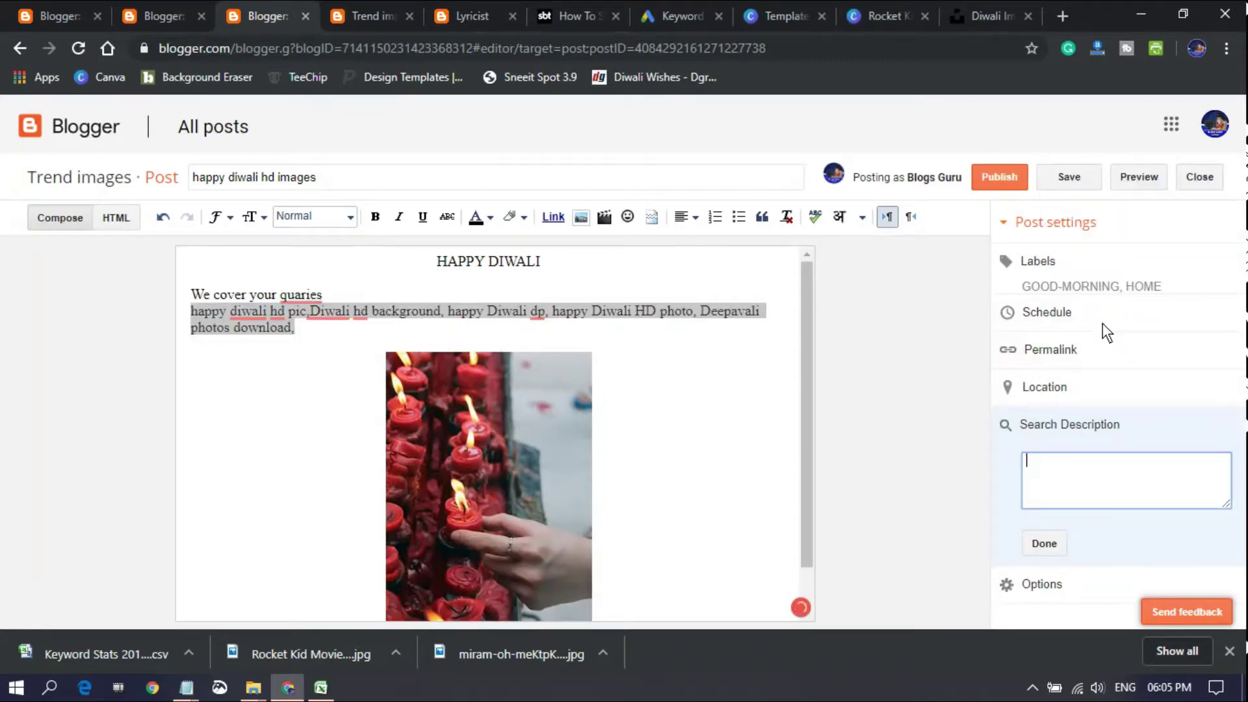
pyautogui.click(1047, 546)
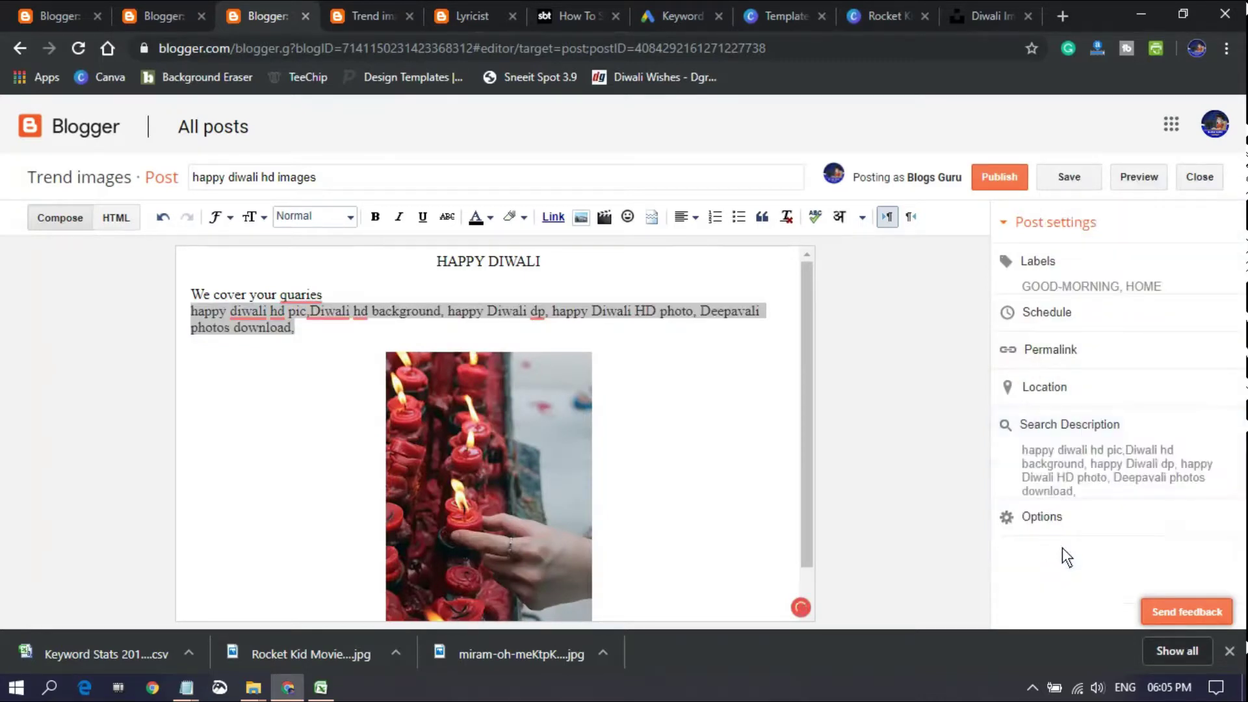
pyautogui.click(1010, 175)
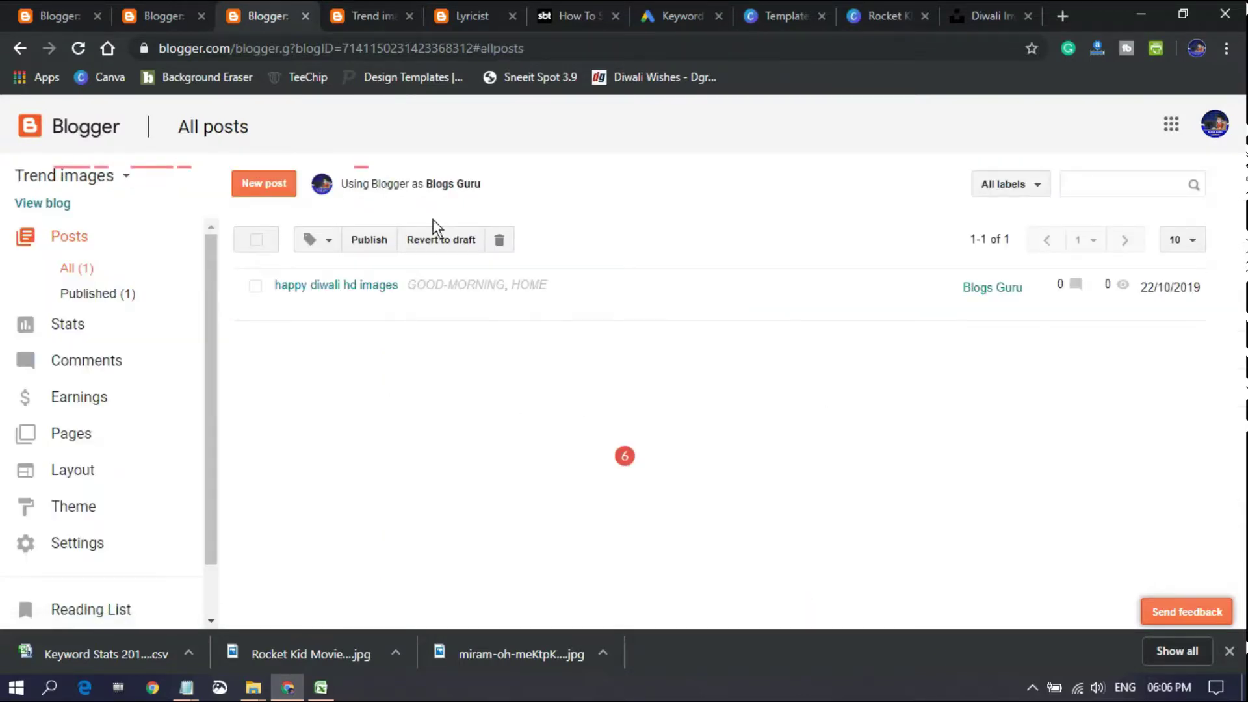
# Reload the live Trend images blog and check how the published post and the featured area appear on its homepage.
pyautogui.click(354, 4)
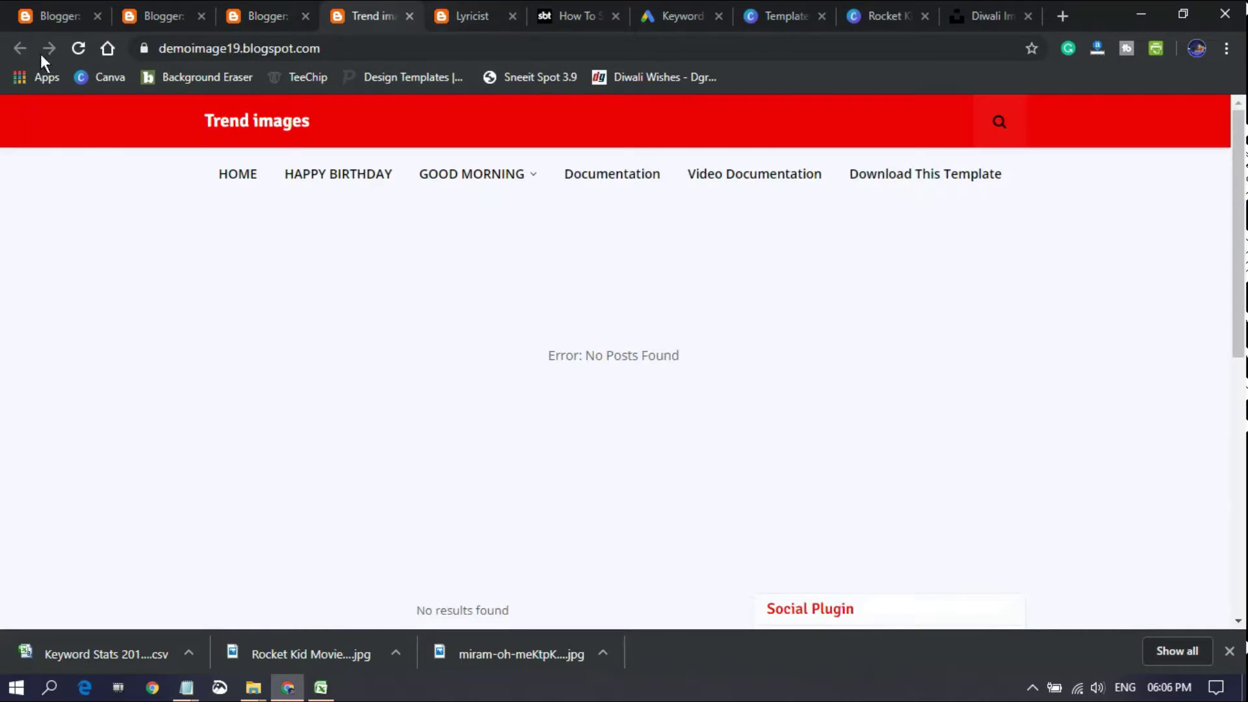
pyautogui.click(67, 44)
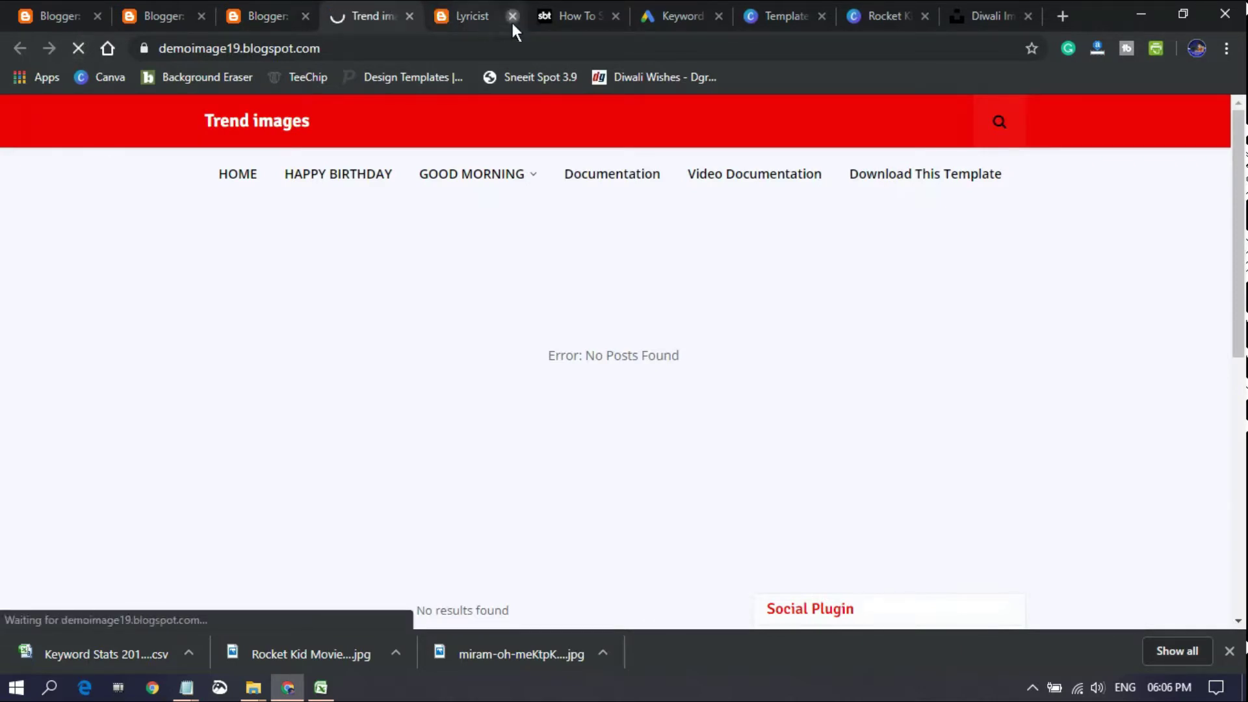
pyautogui.scroll(-6, 455, 499)
pyautogui.scroll(3, 396, 360)
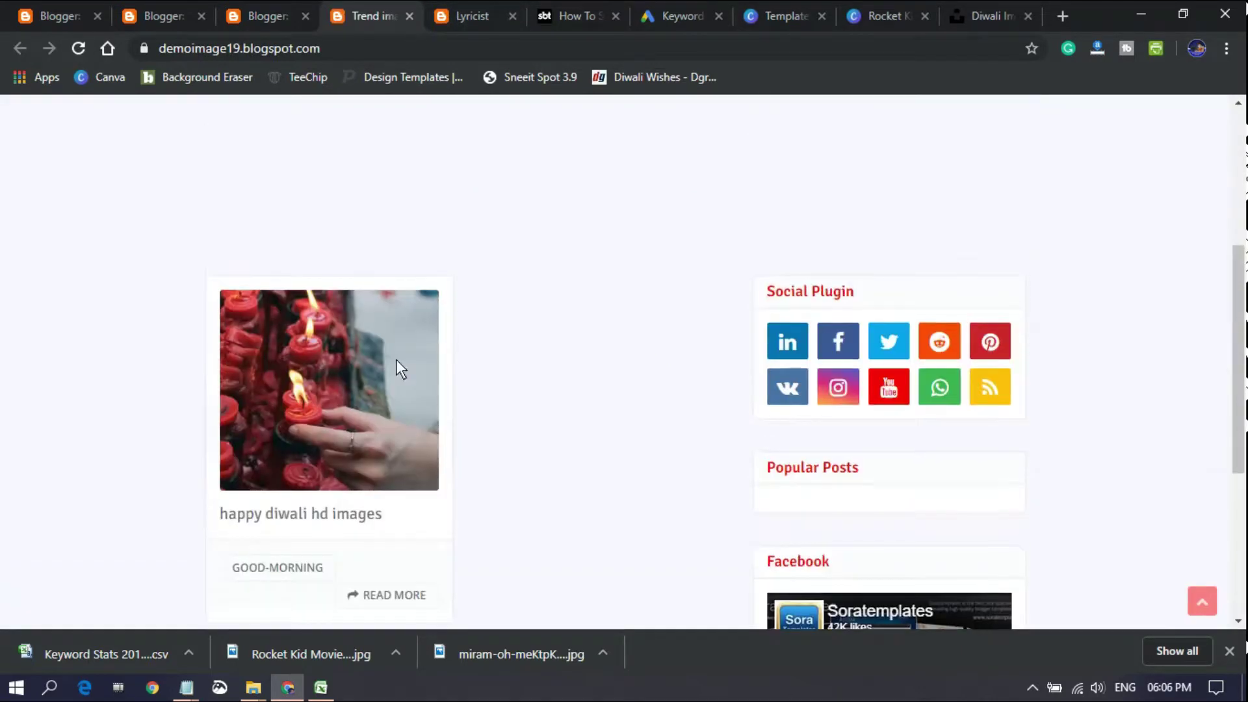
pyautogui.scroll(5, 298, 474)
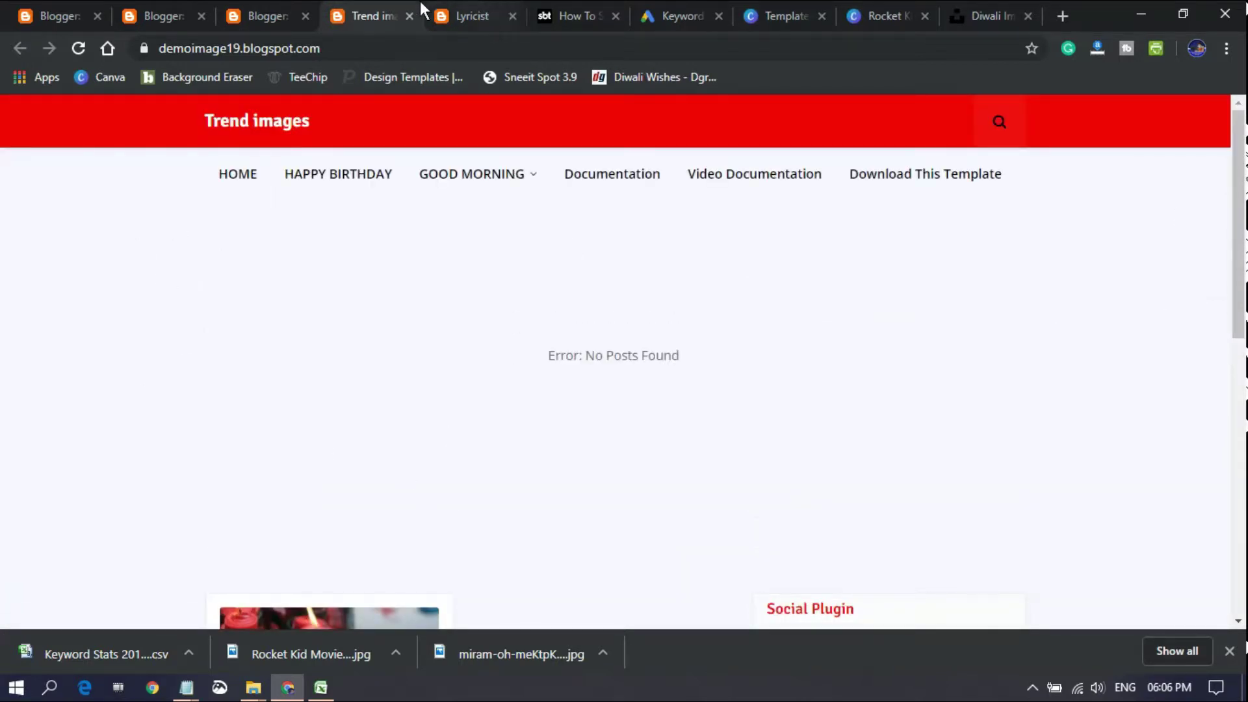
pyautogui.scroll(-5, 340, 524)
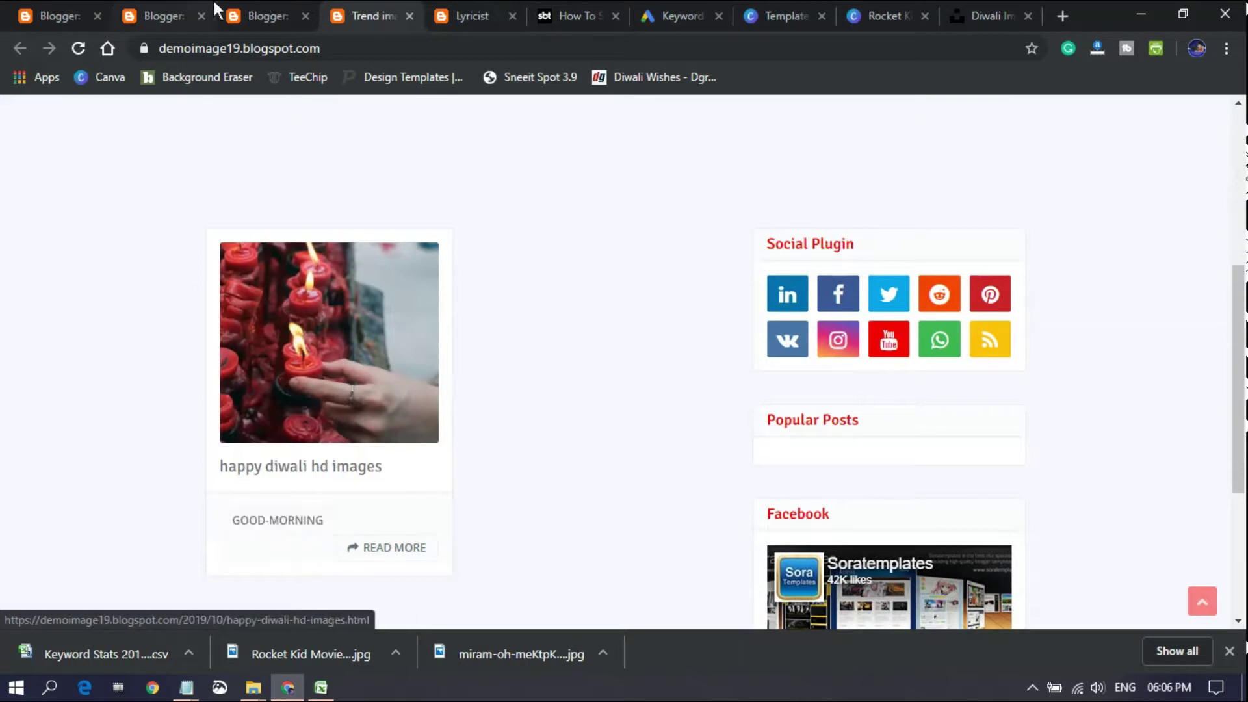
# Set the Hot Posts HTML/JavaScript gadget's content to GOOD-MORNING/hot-posts in the blog layout and save the arrangement.
pyautogui.click(174, 9)
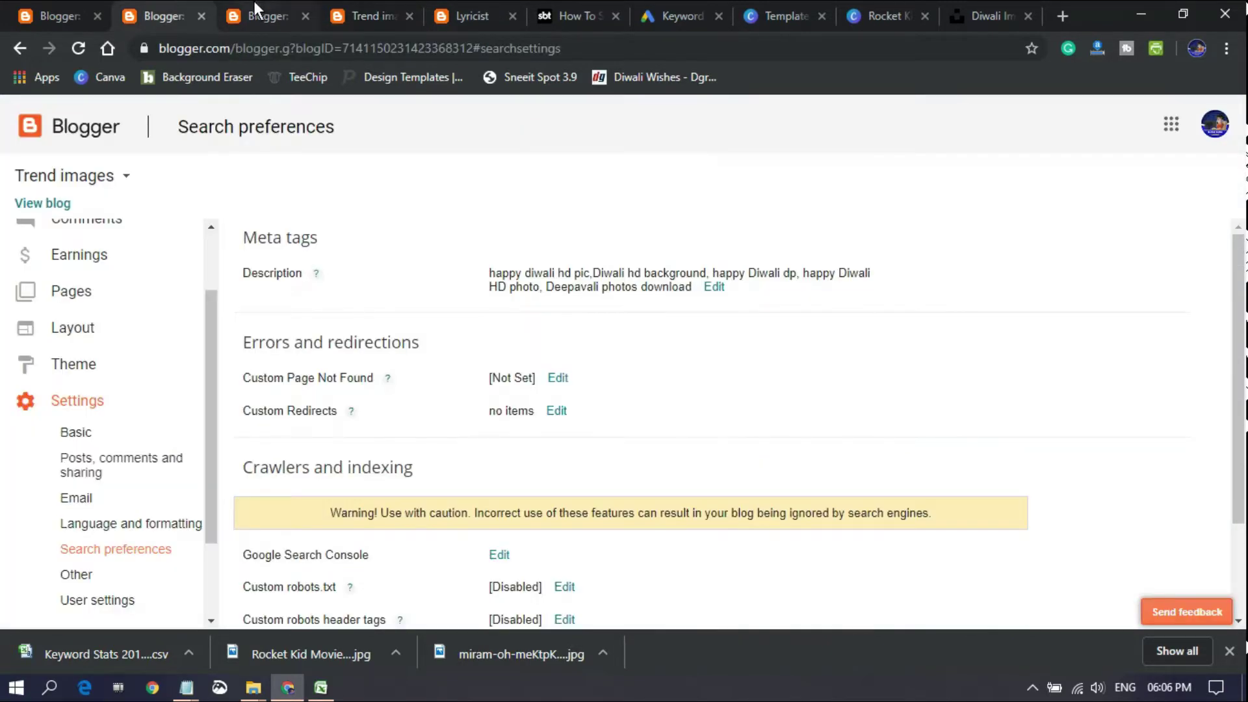
pyautogui.click(70, 6)
pyautogui.scroll(-3, 498, 596)
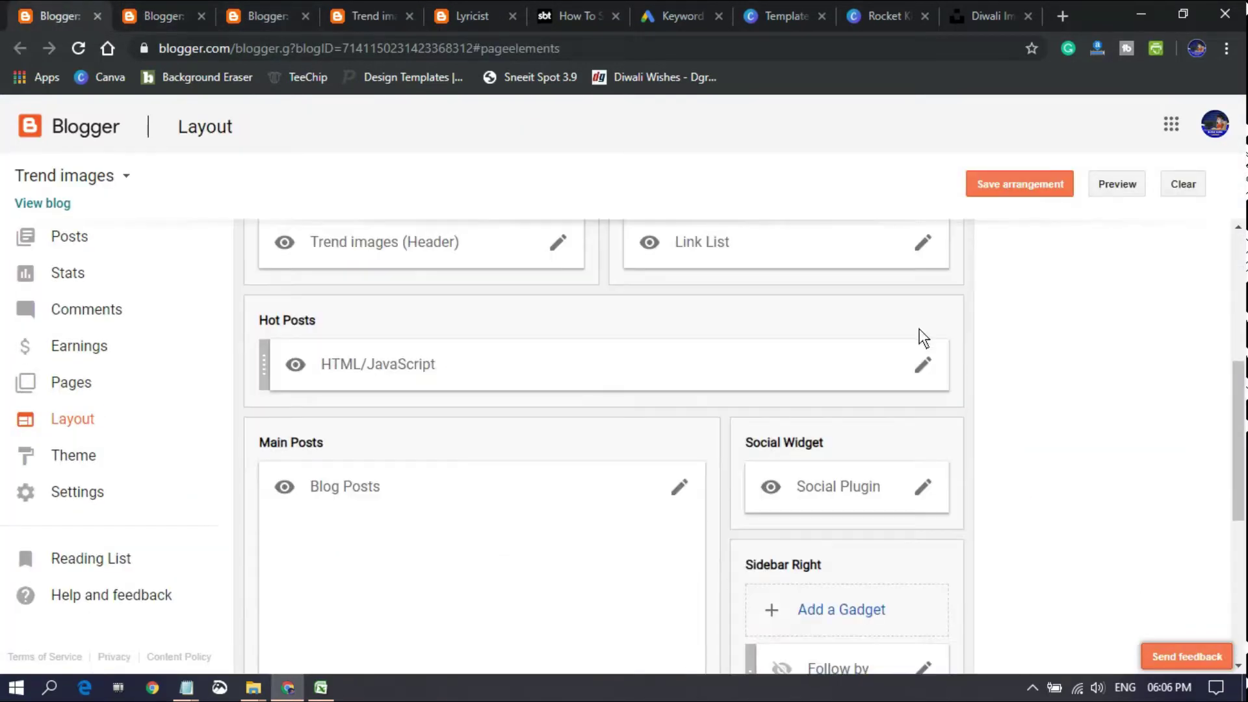
pyautogui.click(923, 372)
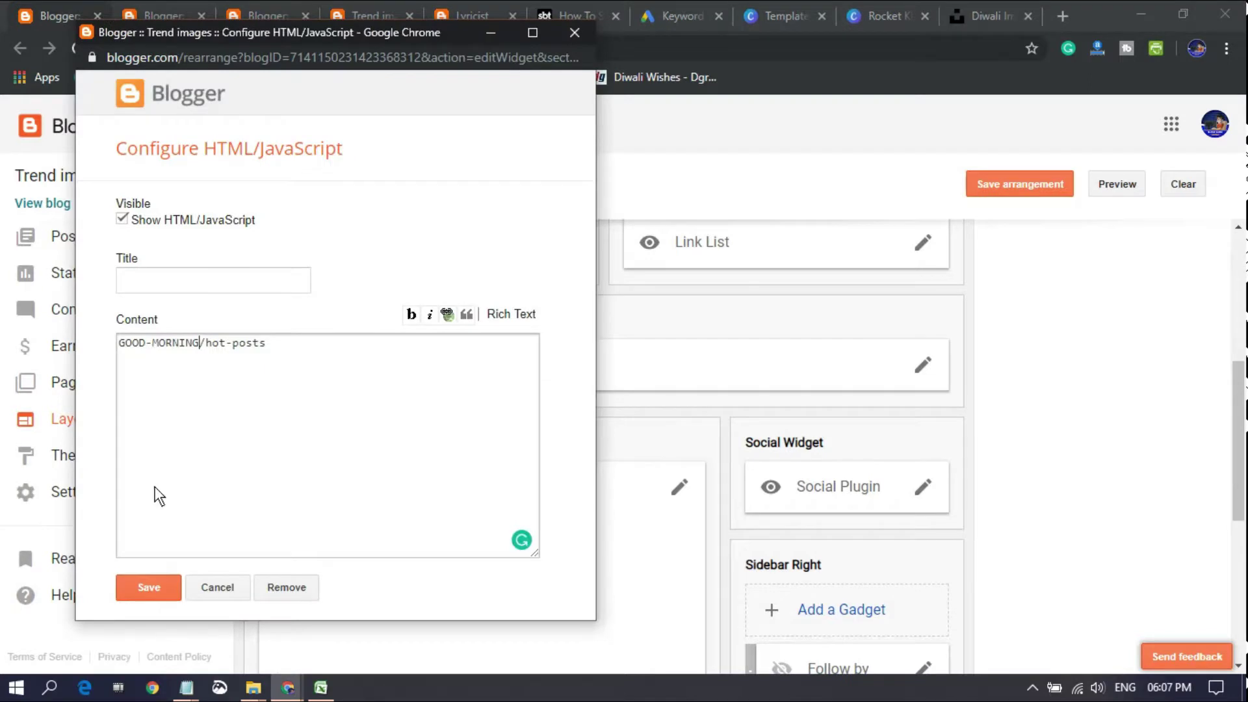
pyautogui.click(151, 591)
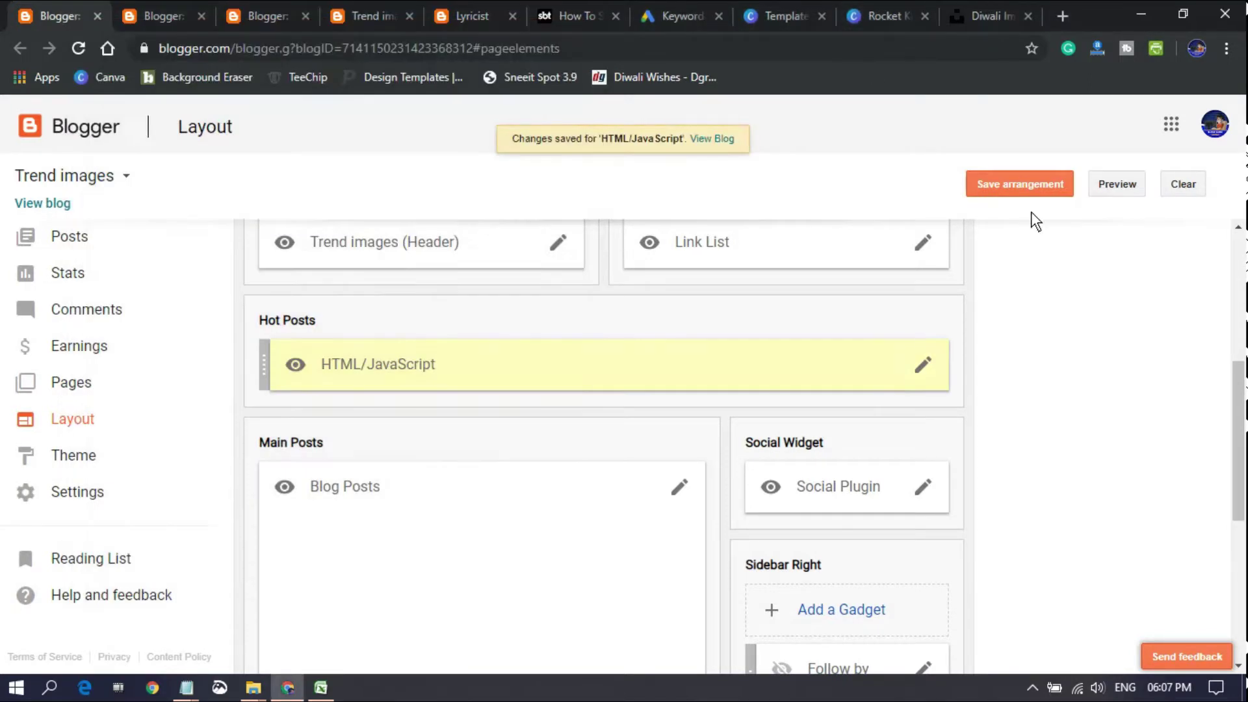
pyautogui.click(1031, 186)
# Reload the live blog to check its hot posts section and compare it with the Lyricist template demo.
pyautogui.click(272, 2)
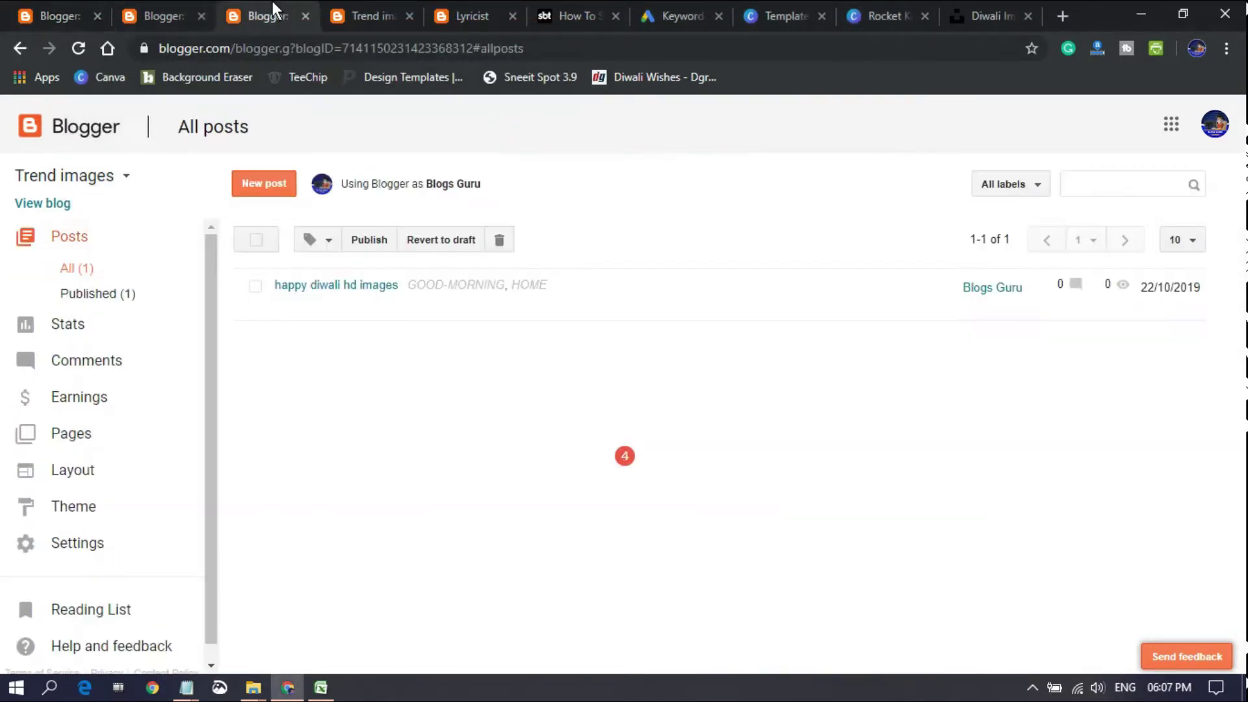
pyautogui.click(353, 2)
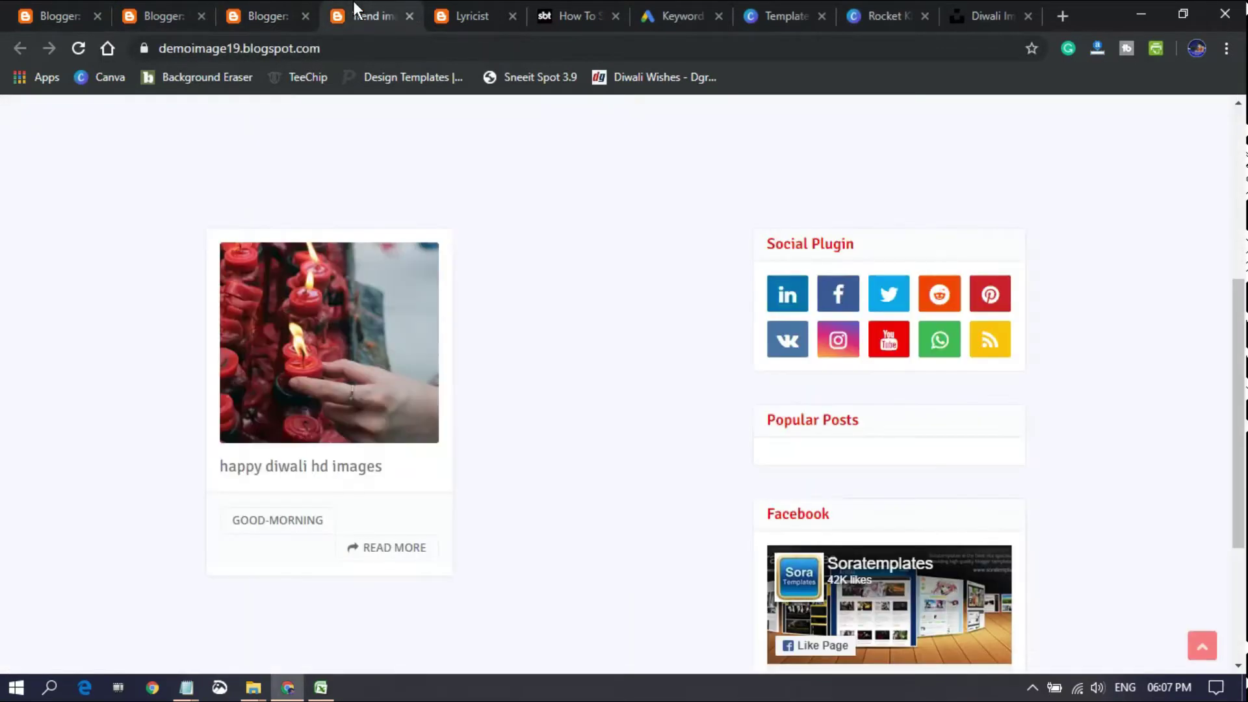
pyautogui.click(78, 48)
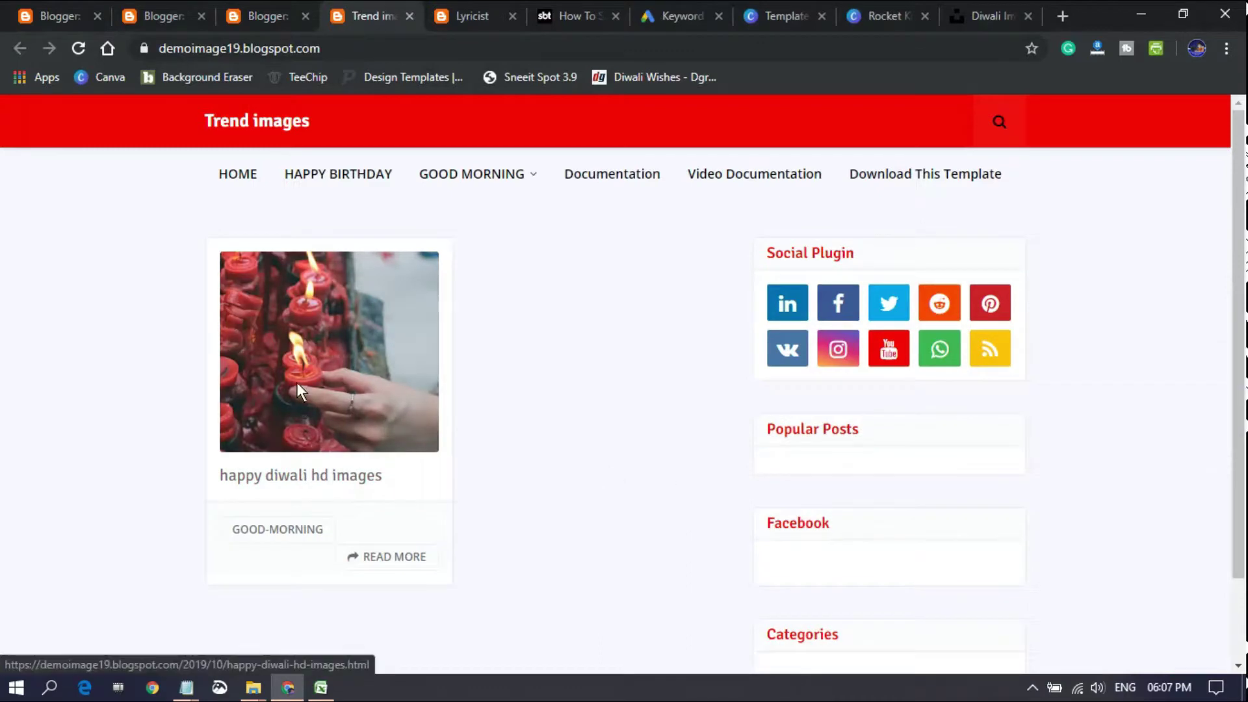
pyautogui.scroll(-1, 294, 390)
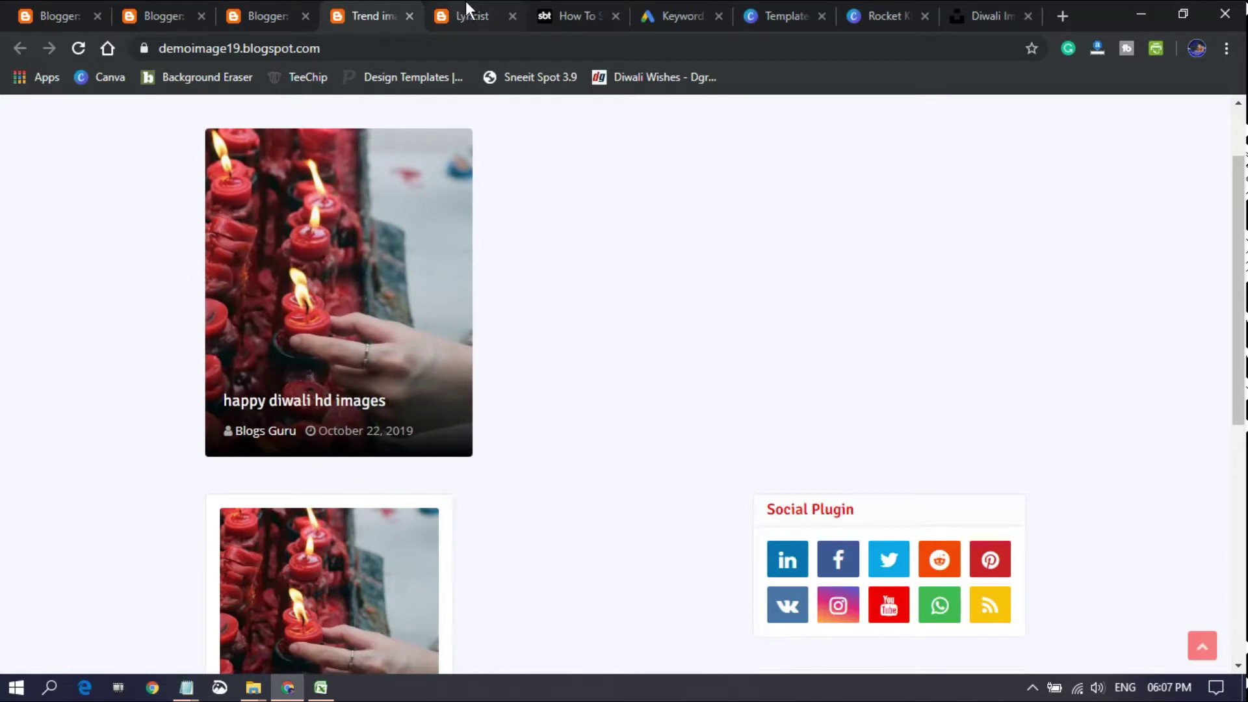
pyautogui.click(490, 6)
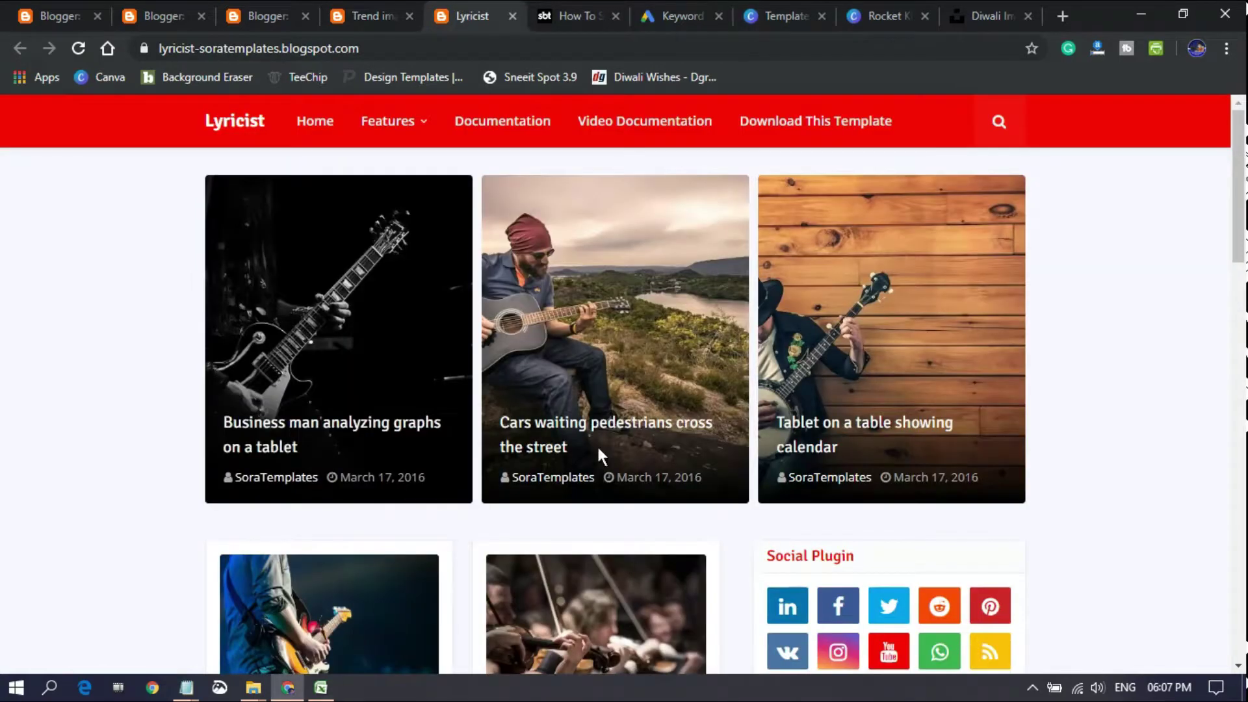
# Return to the Trend images homepage and examine the hot posts row, the post grid and the sidebar widgets.
pyautogui.click(364, 16)
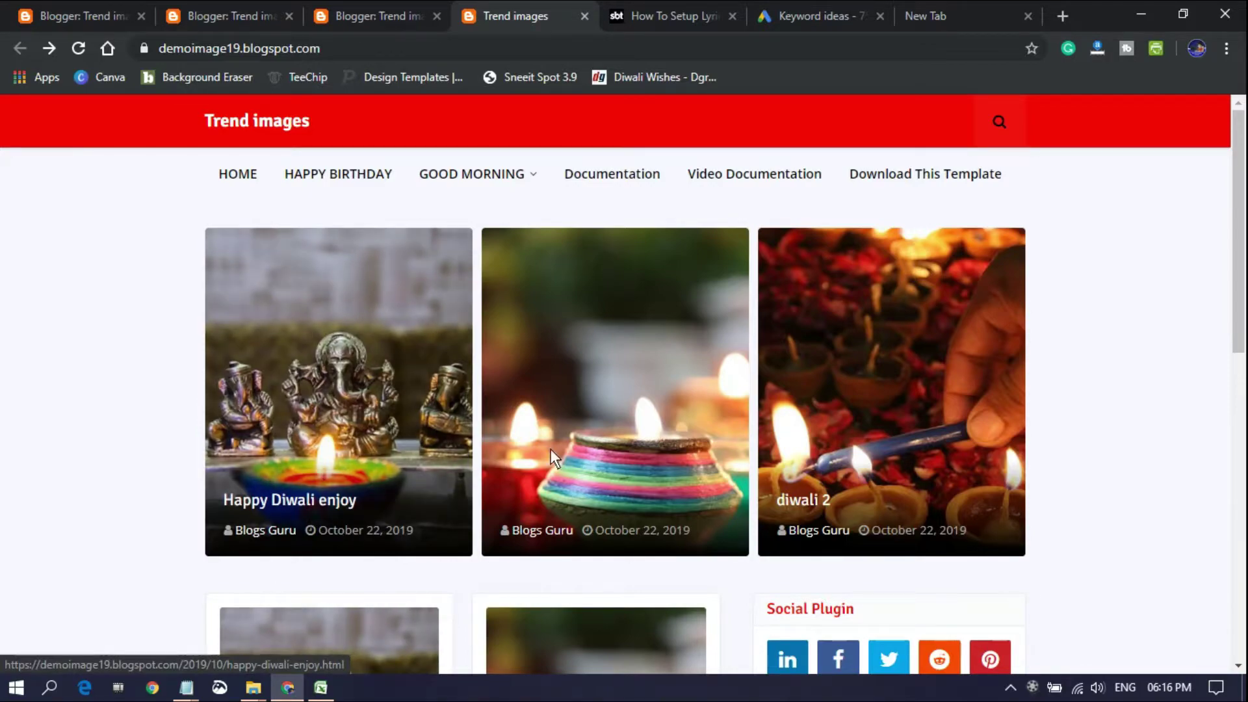
pyautogui.scroll(-3, 578, 449)
pyautogui.scroll(3, 1007, 400)
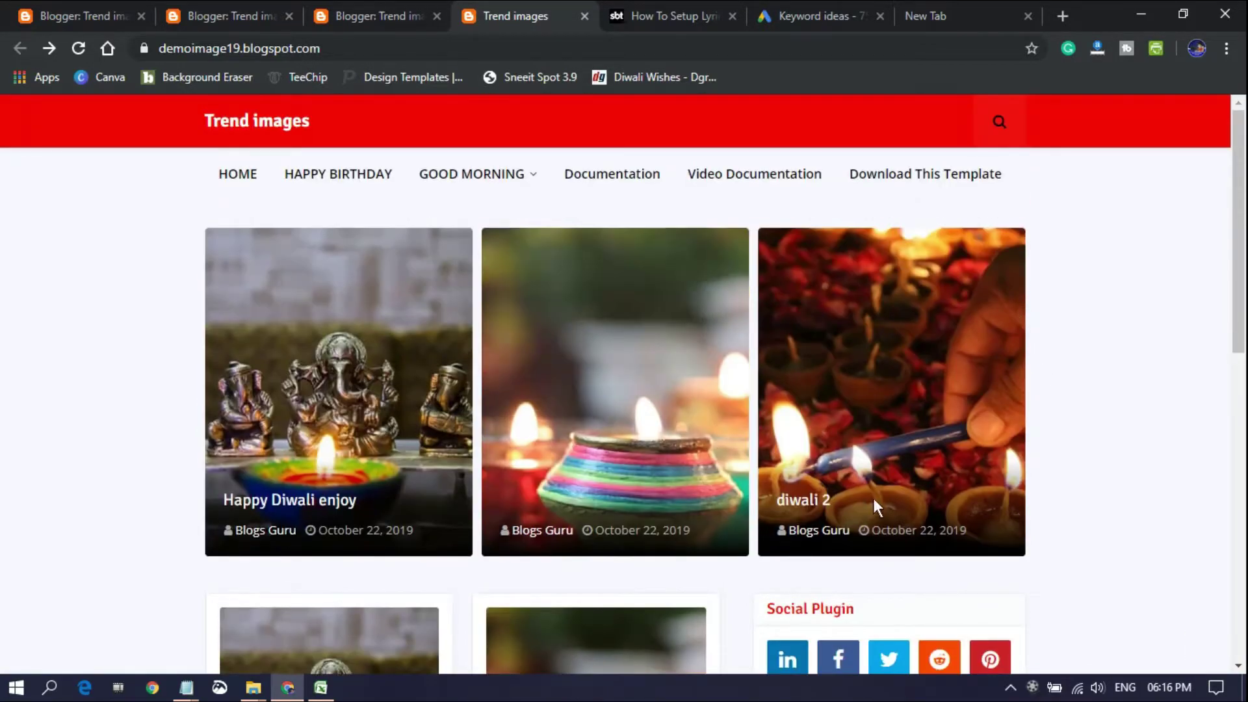
pyautogui.scroll(-1, 858, 499)
pyautogui.scroll(-2, 942, 559)
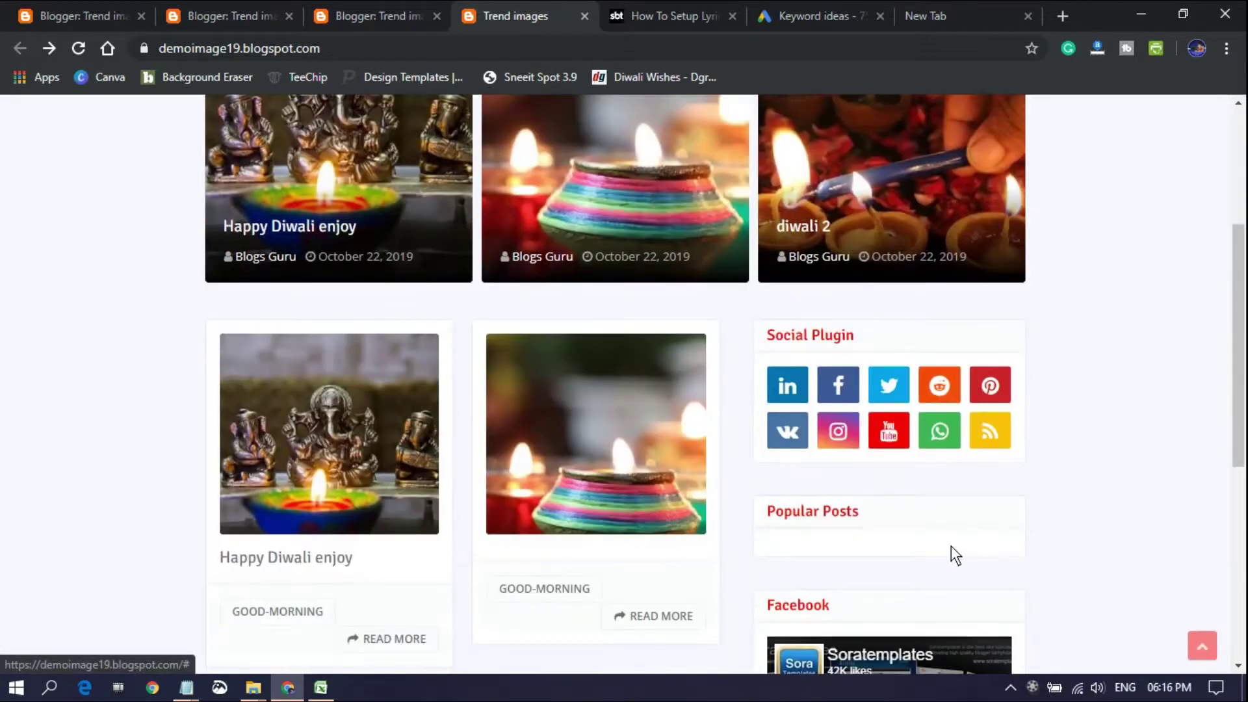
pyautogui.scroll(-5, 950, 553)
pyautogui.scroll(3, 504, 591)
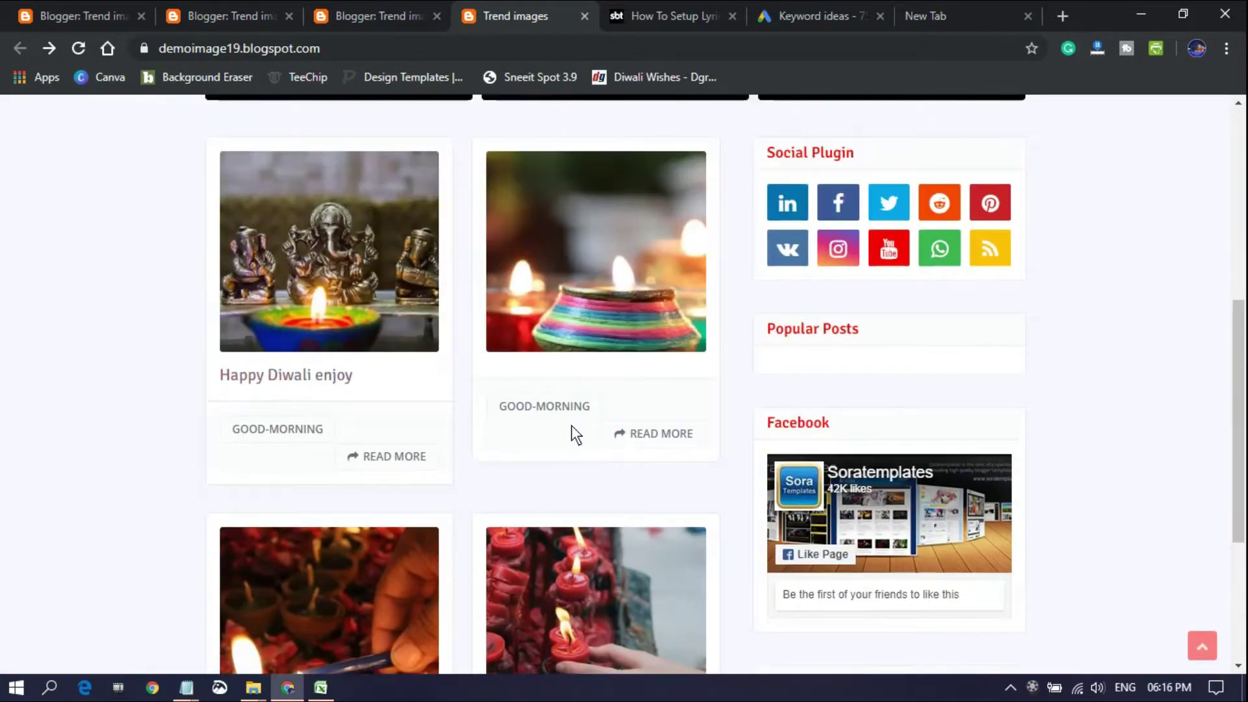
pyautogui.scroll(-3, 176, 286)
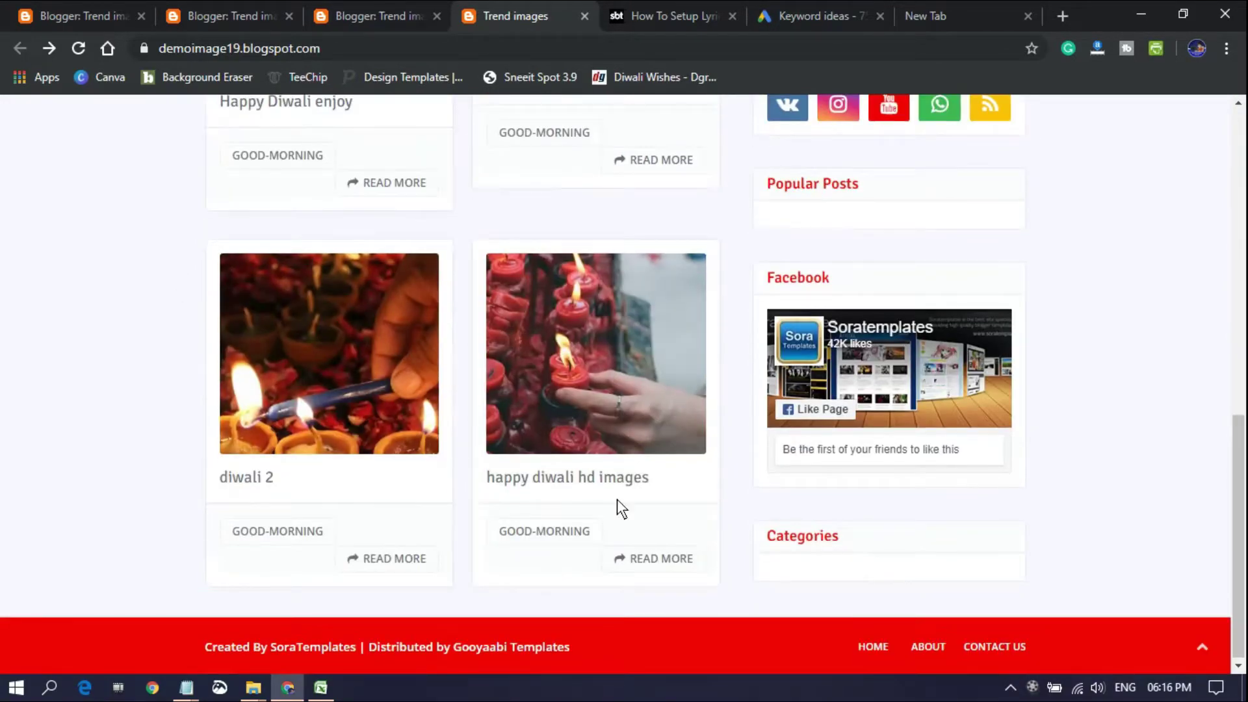
pyautogui.scroll(2, 715, 511)
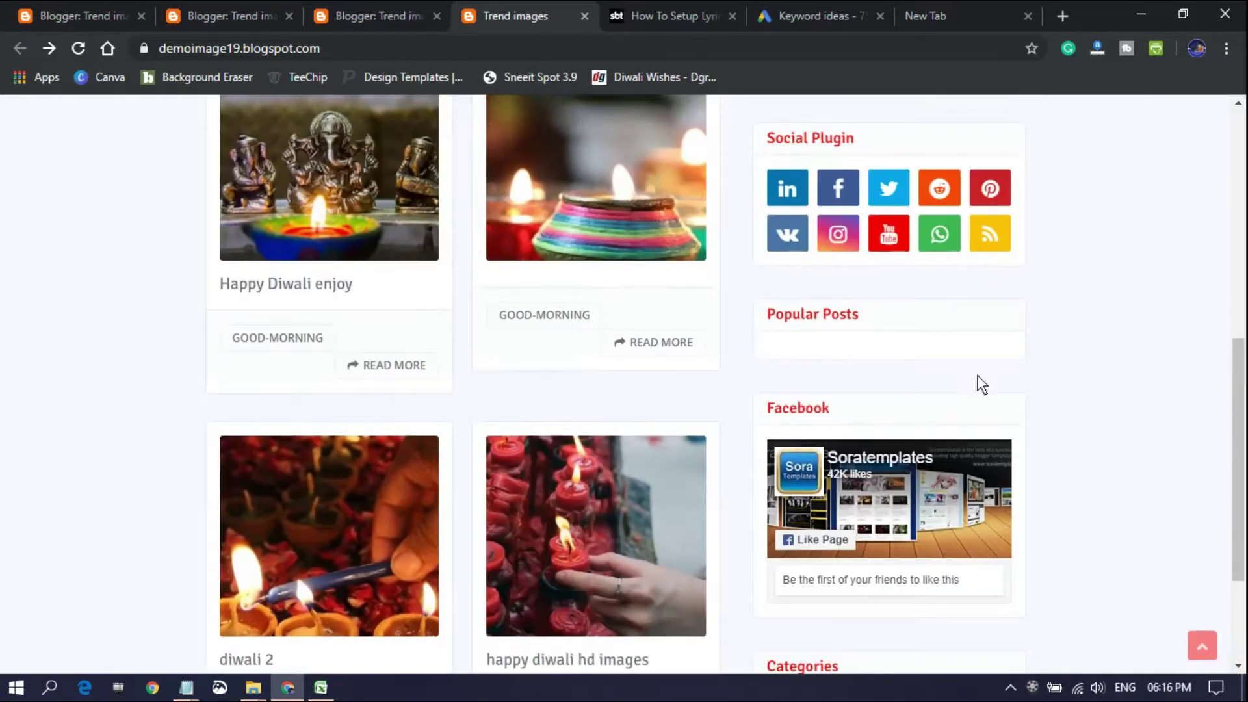
# Set the Popular Posts gadget's most viewed range to All time in the blog layout and save the arrangement.
pyautogui.scroll(7, 982, 384)
pyautogui.scroll(-3, 975, 481)
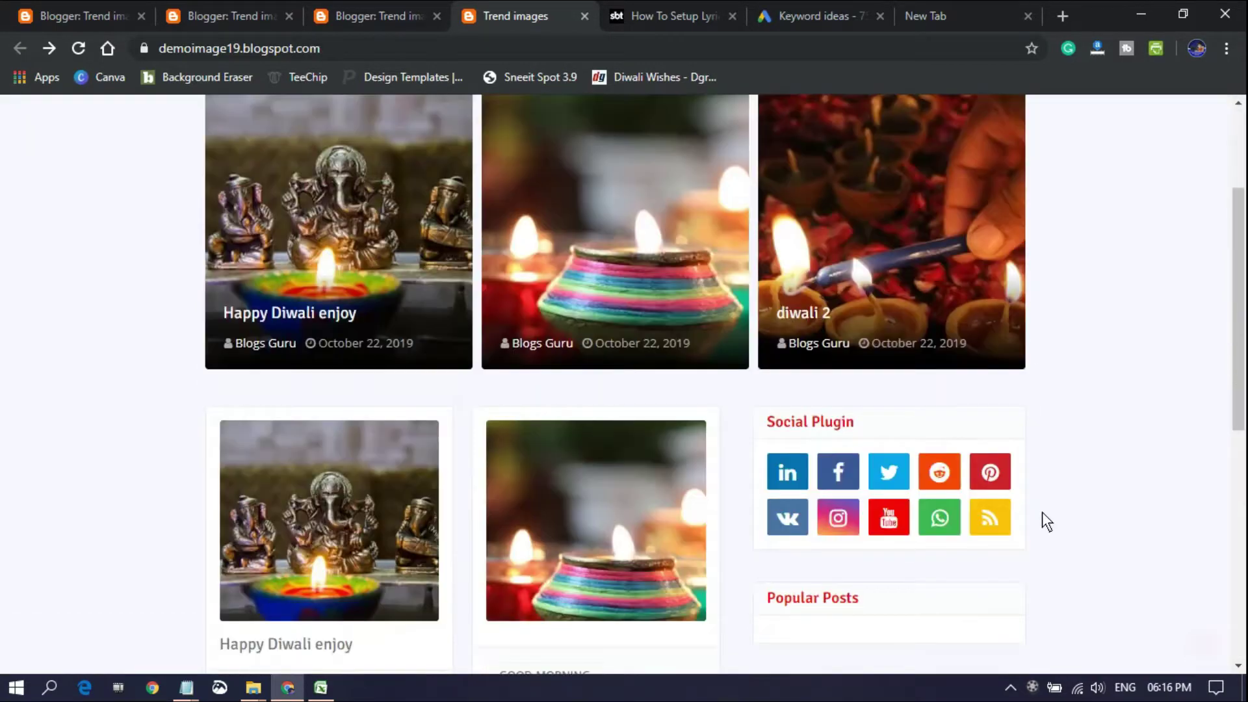
pyautogui.scroll(-1, 1042, 513)
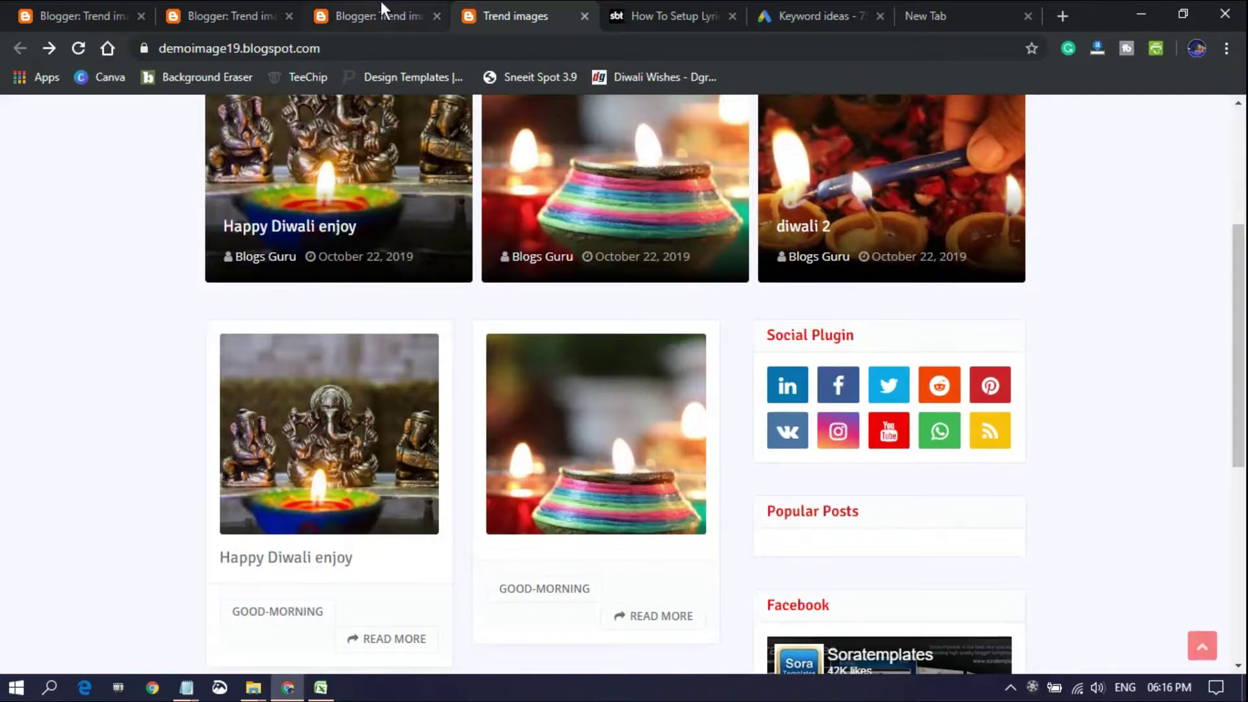
pyautogui.click(73, 14)
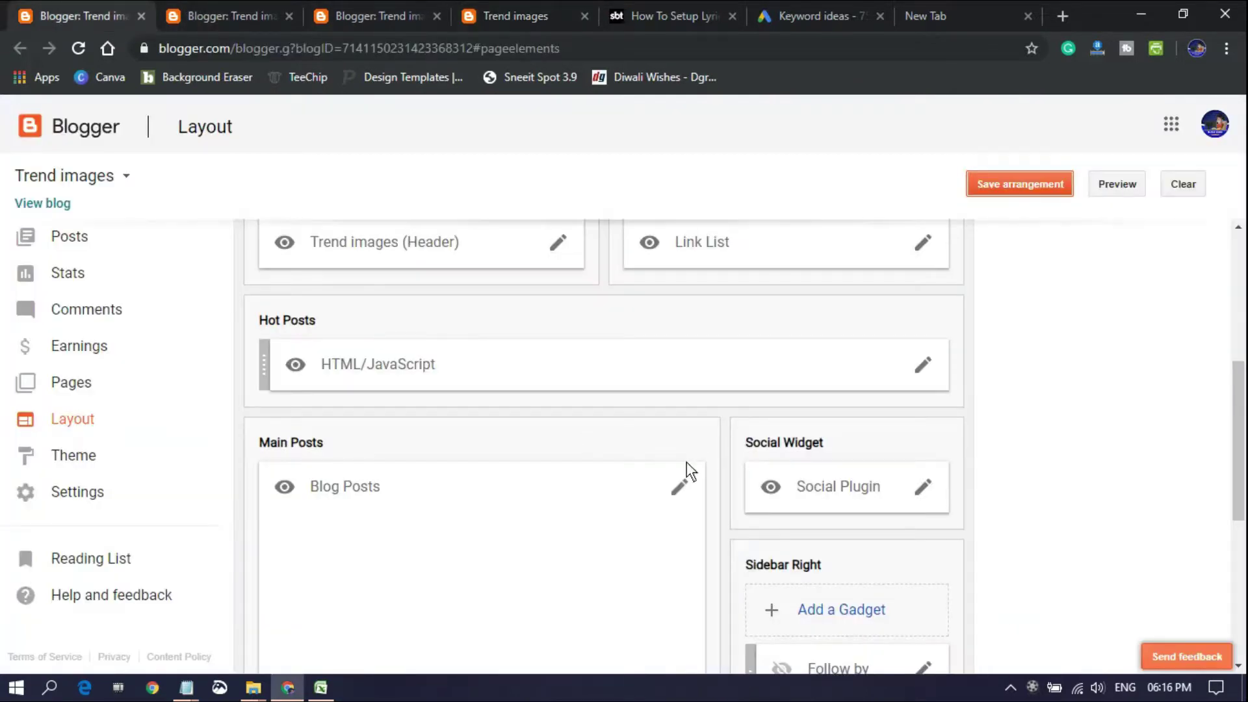
pyautogui.scroll(-3, 513, 437)
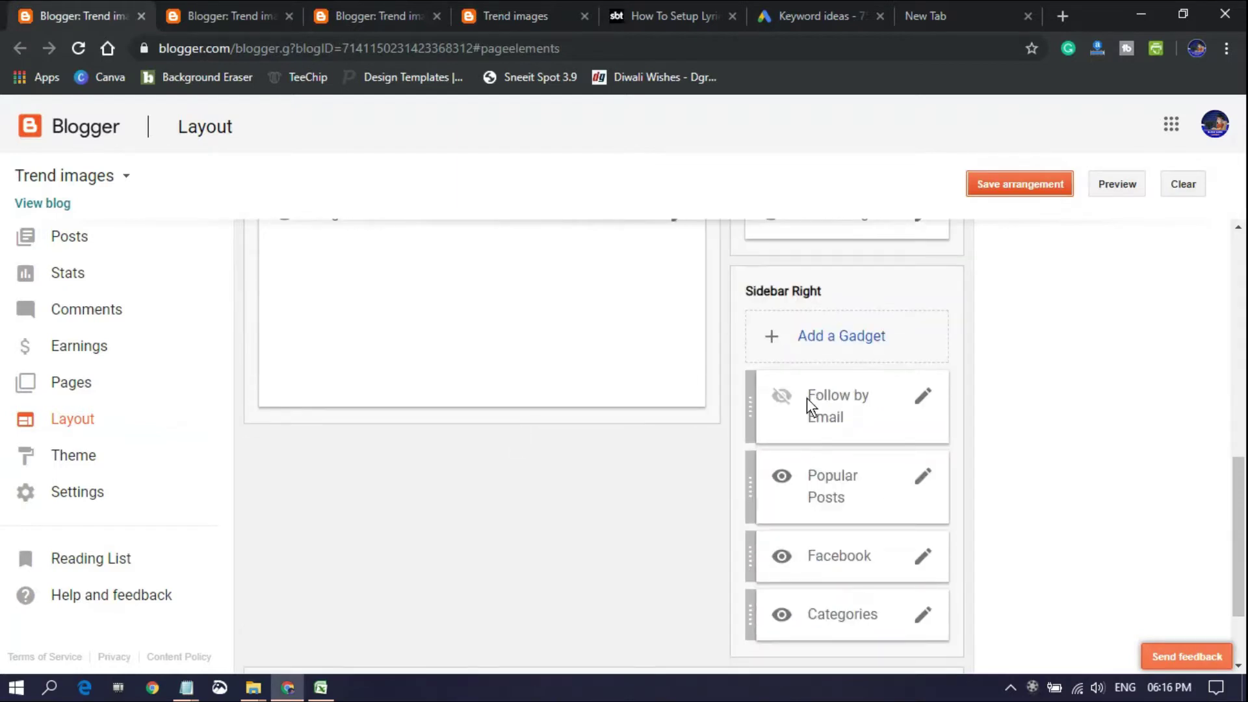
pyautogui.scroll(3, 720, 504)
pyautogui.scroll(-2, 722, 545)
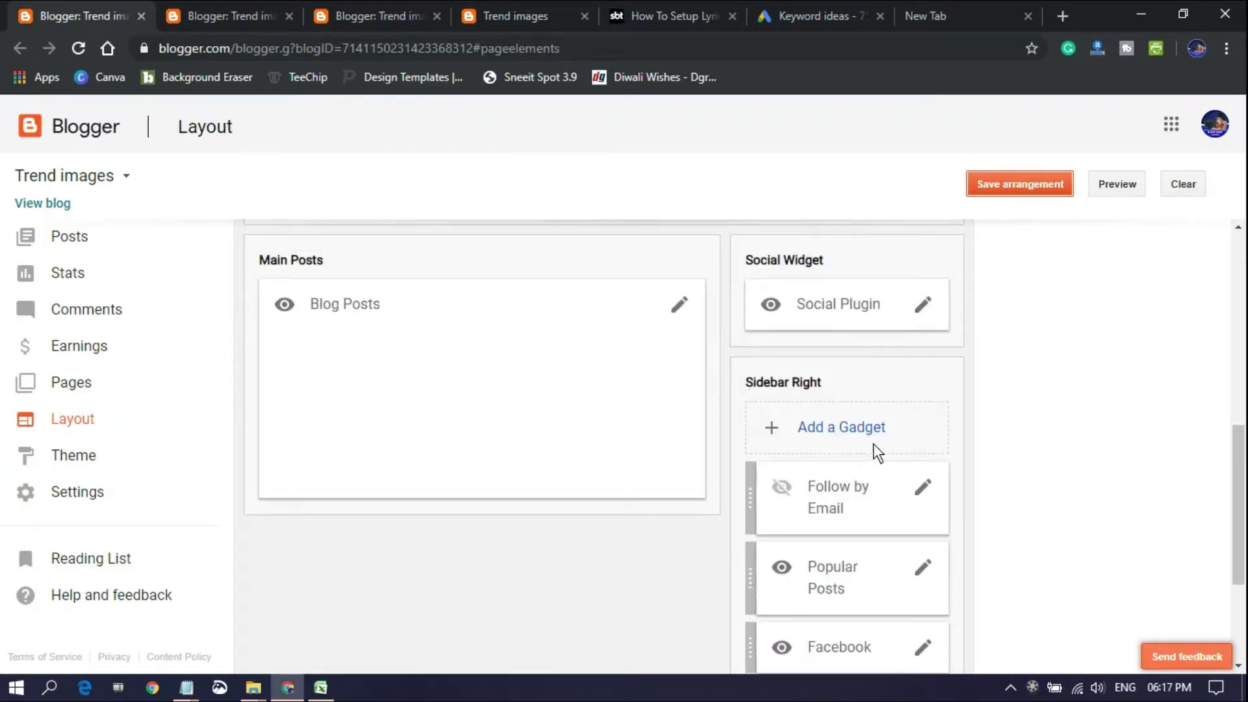
pyautogui.scroll(-3, 933, 440)
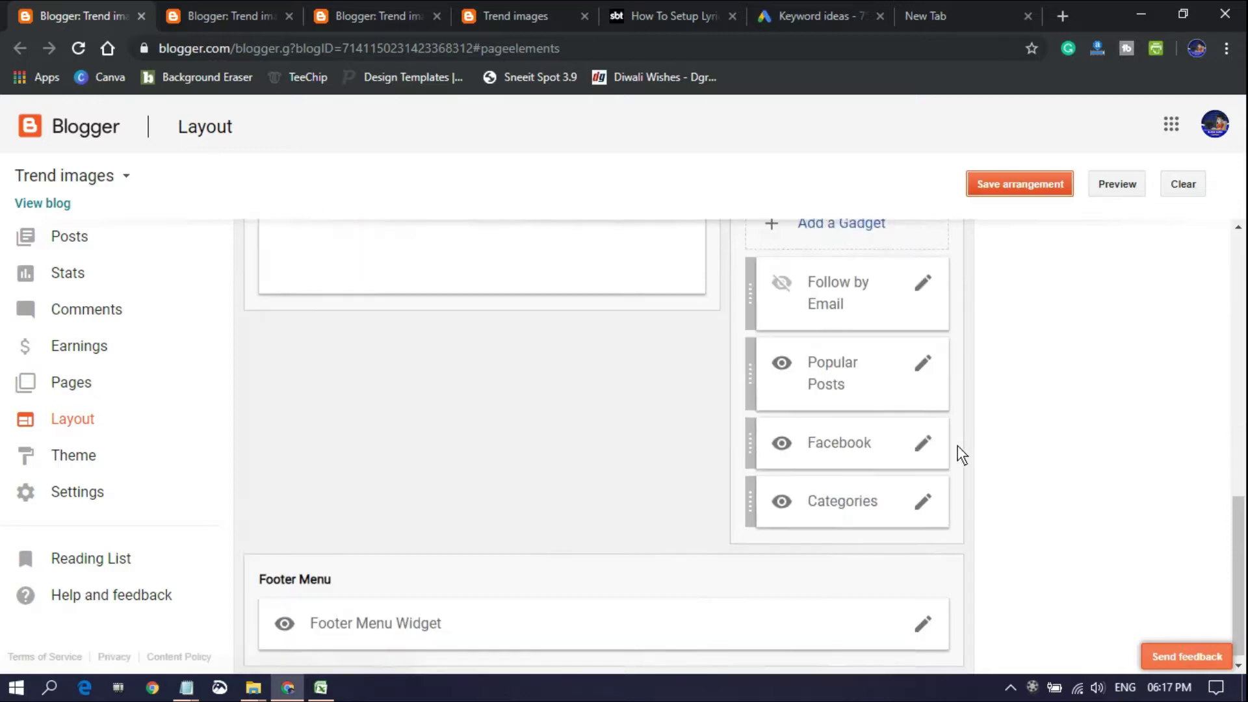
pyautogui.click(916, 357)
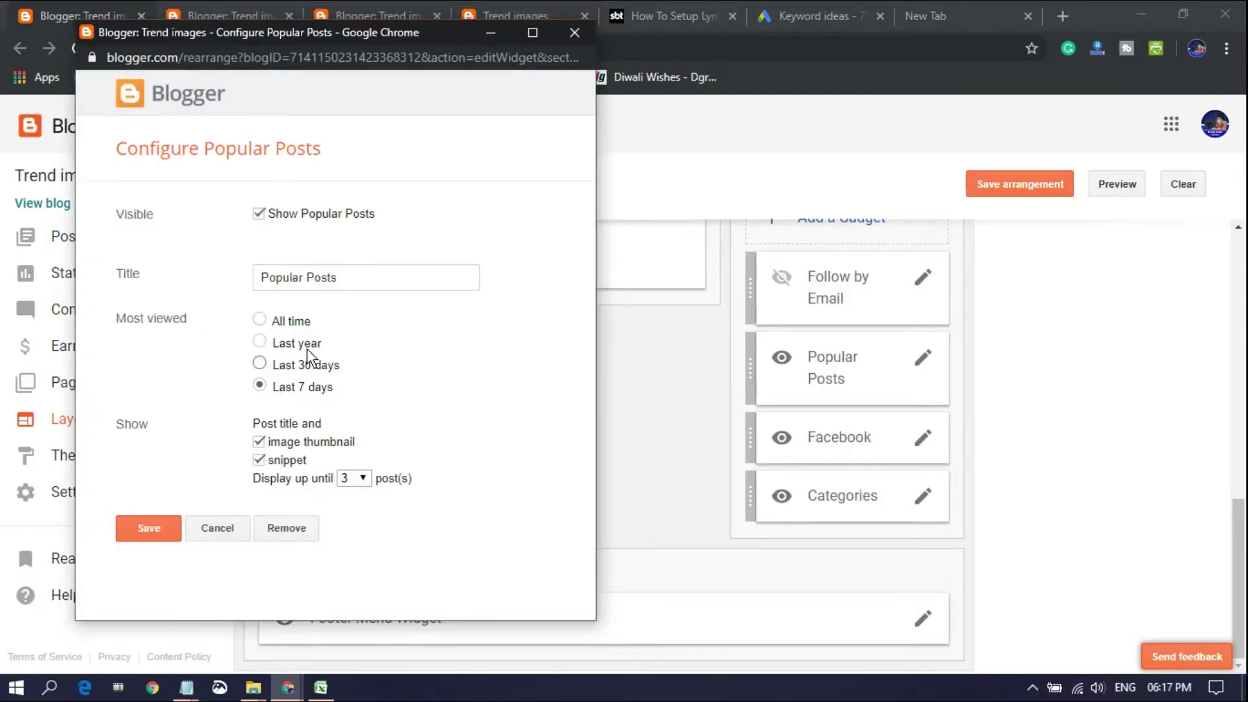
pyautogui.click(300, 321)
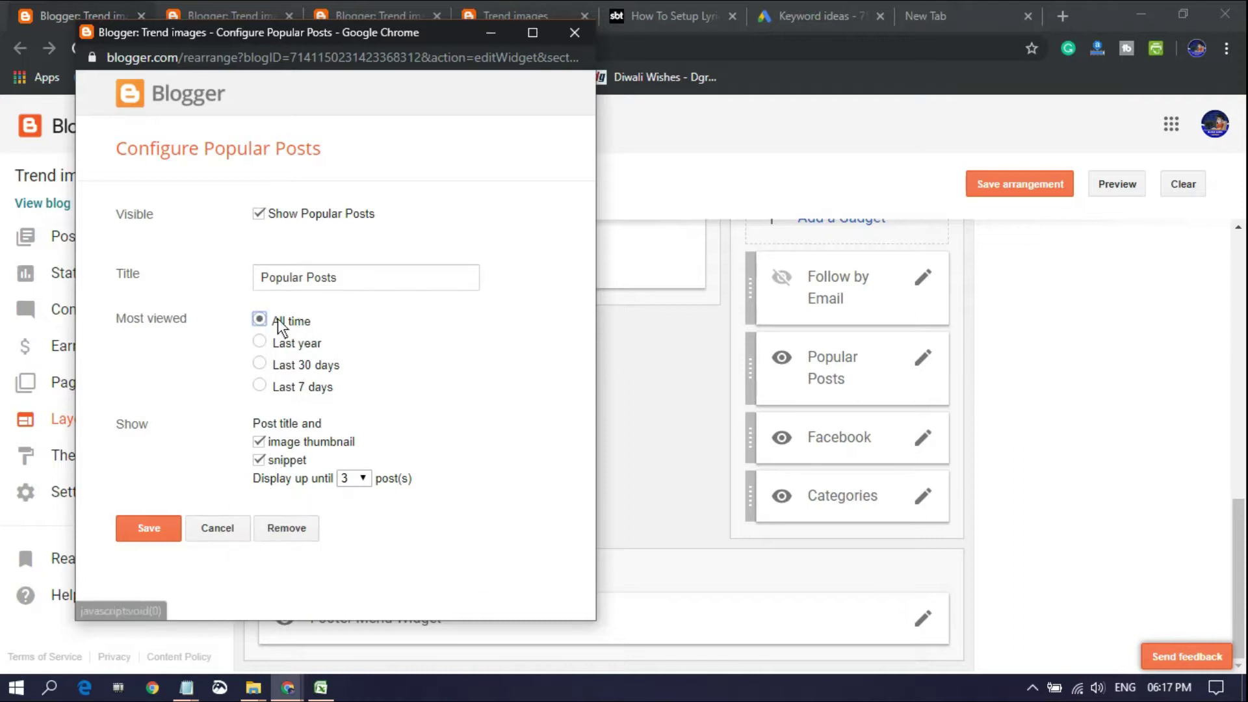
pyautogui.click(155, 525)
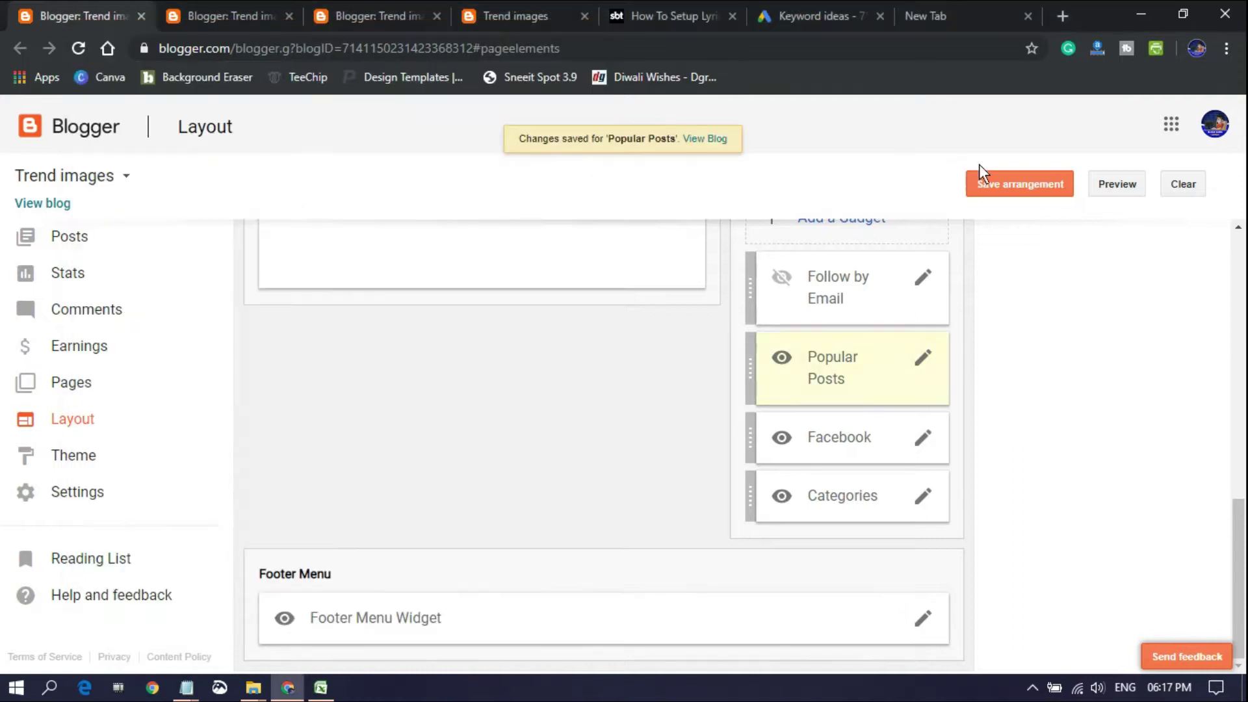
pyautogui.click(1001, 183)
# Reload the live Trend images homepage and check its Popular Posts and Social Plugin sidebar widgets.
pyautogui.click(474, 4)
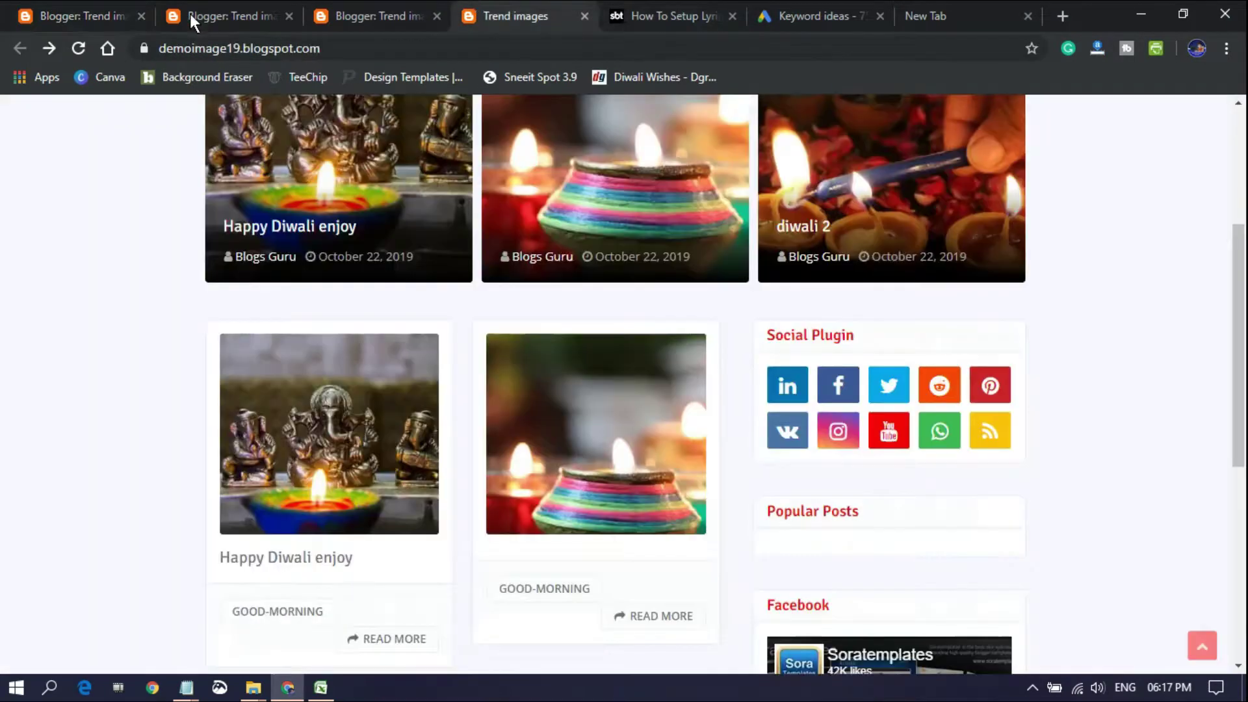
pyautogui.click(77, 49)
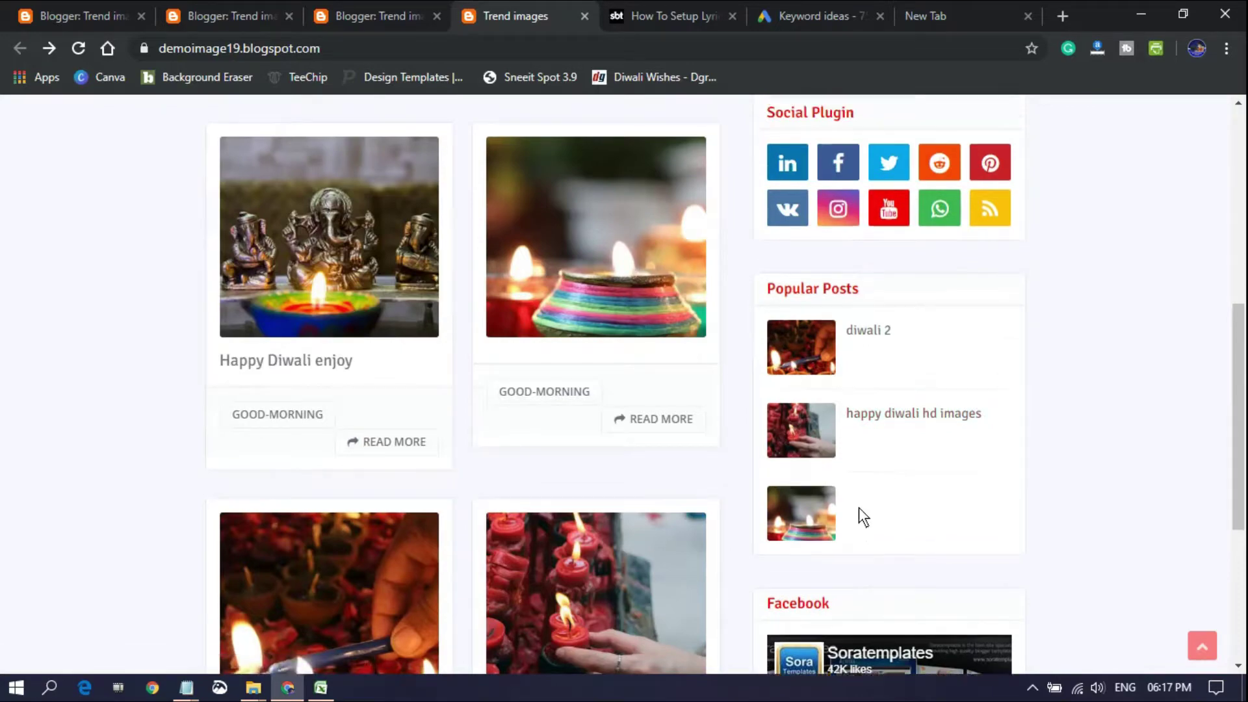
pyautogui.scroll(3, 709, 591)
pyautogui.scroll(4, 650, 355)
pyautogui.scroll(-5, 972, 394)
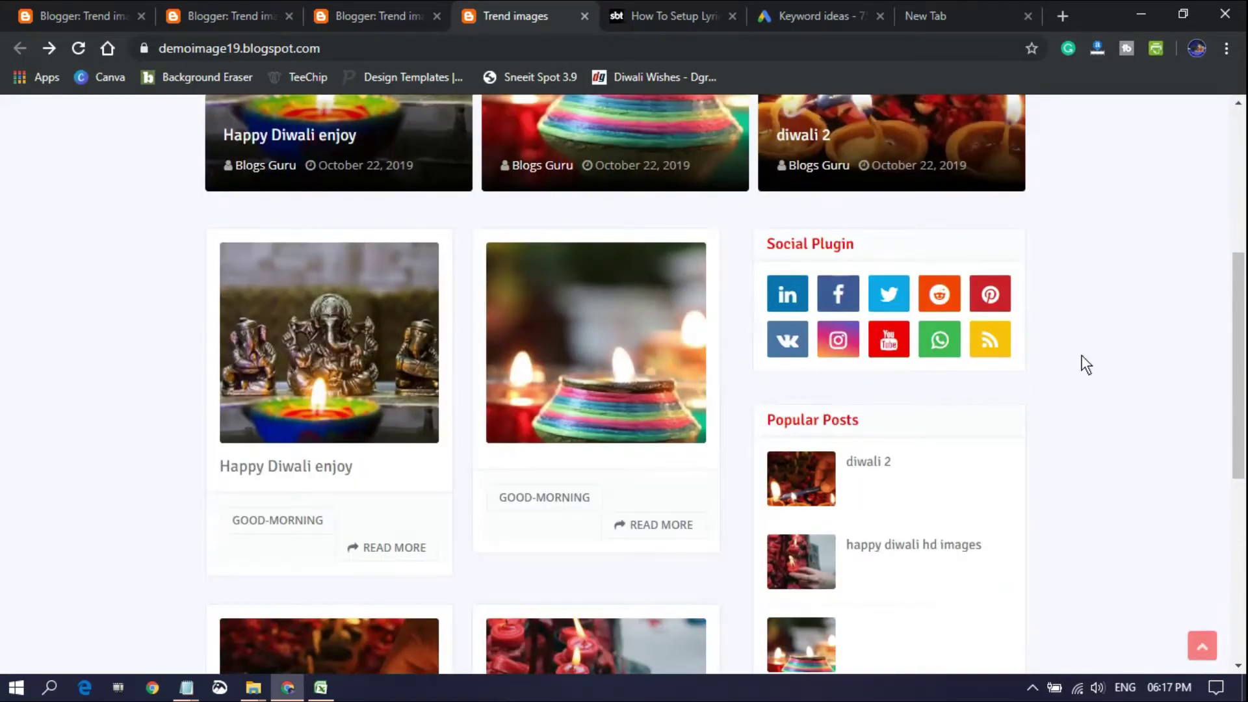
pyautogui.moveTo(1081, 362); pyautogui.dragTo(911, 412)
pyautogui.click(993, 242)
pyautogui.moveTo(747, 260); pyautogui.dragTo(1028, 329)
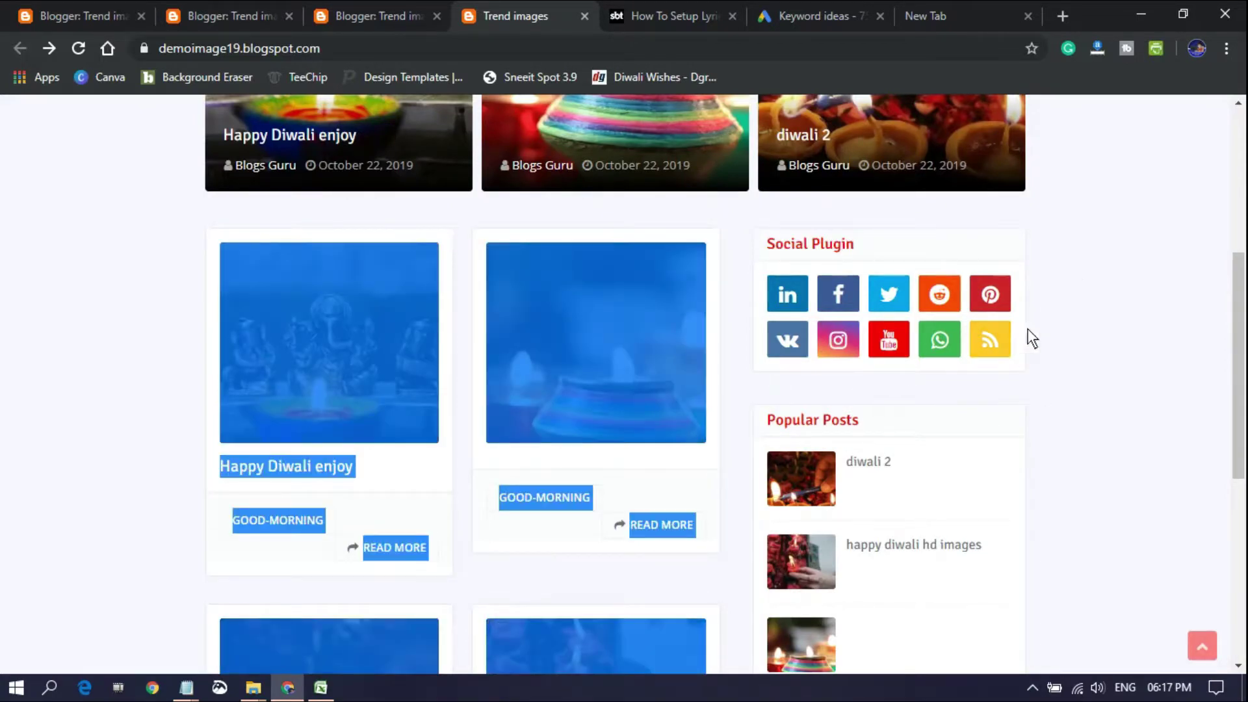
pyautogui.click(1027, 329)
# Open the Social Plugin gadget from the blog layout and delete its vk and reddit links.
pyautogui.click(376, 1)
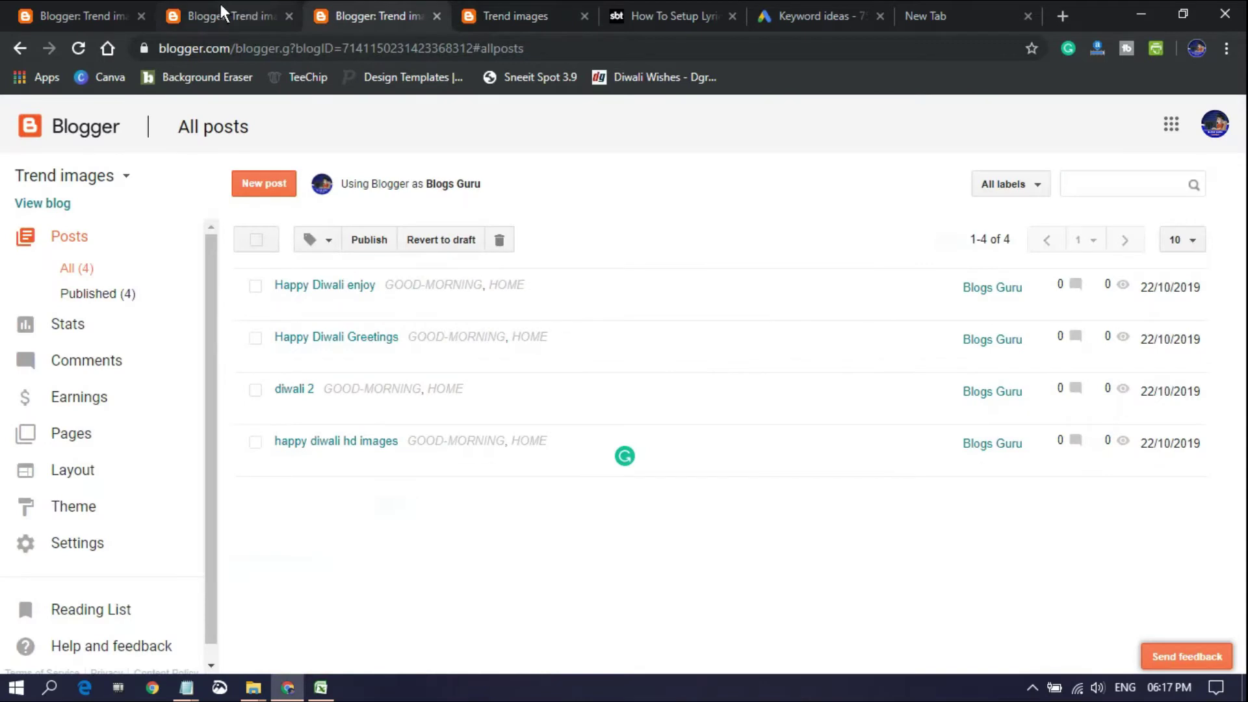
pyautogui.click(34, 4)
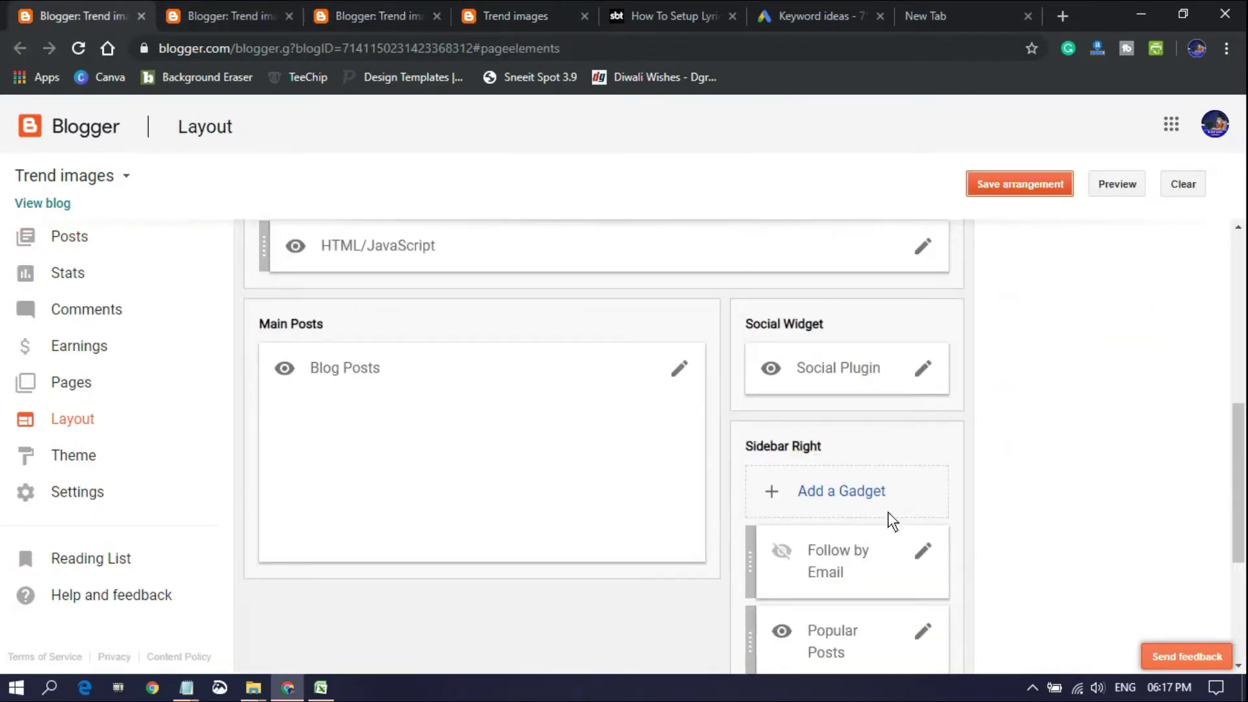
pyautogui.scroll(-3, 829, 513)
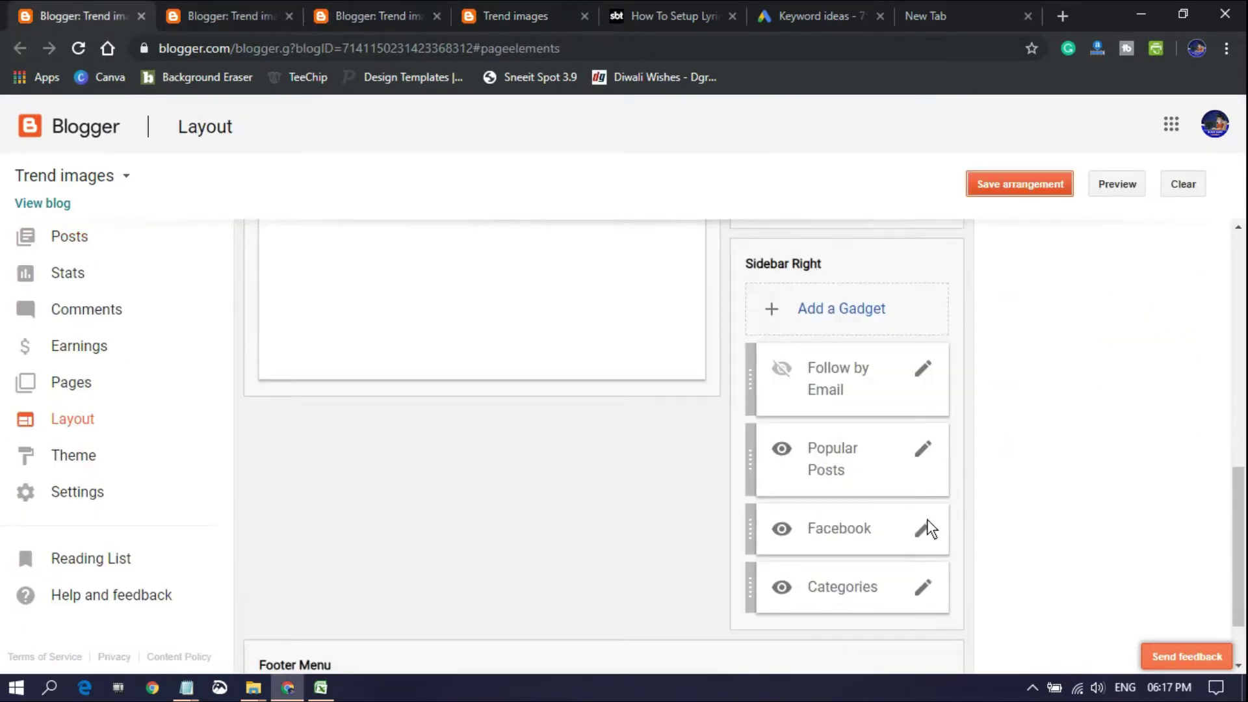
pyautogui.scroll(4, 824, 501)
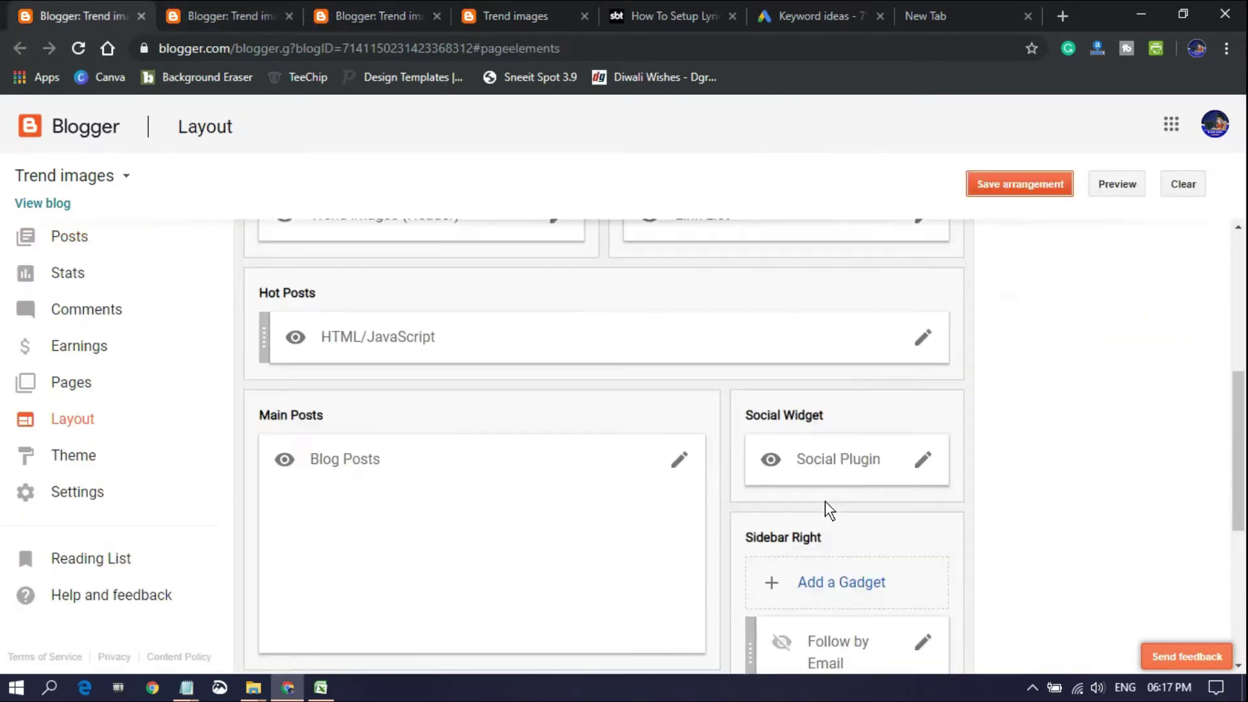
pyautogui.click(924, 461)
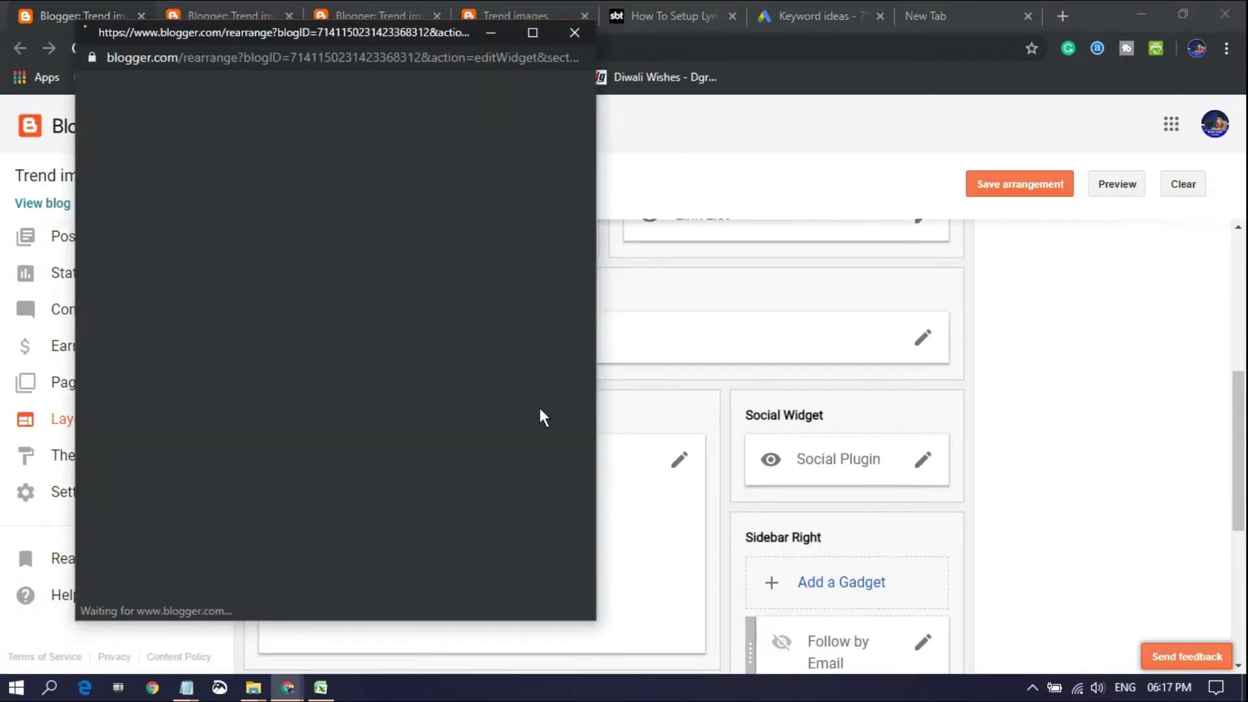
pyautogui.scroll(-2, 302, 483)
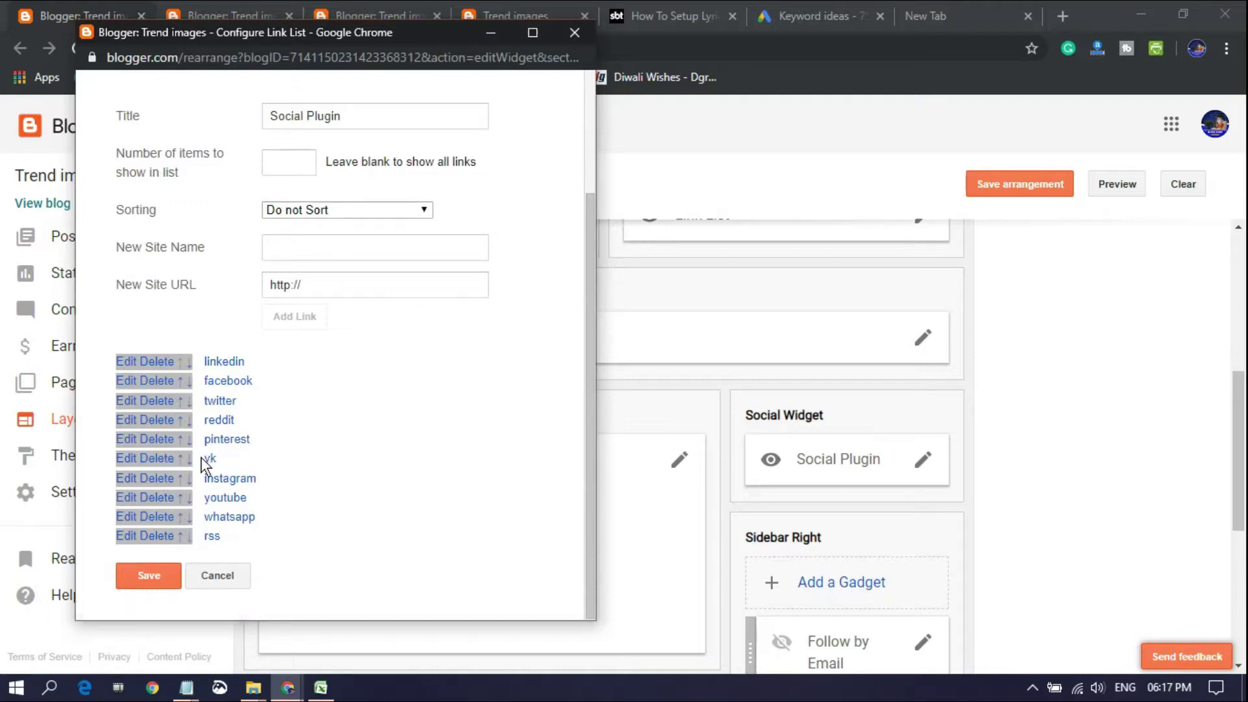
pyautogui.click(171, 457)
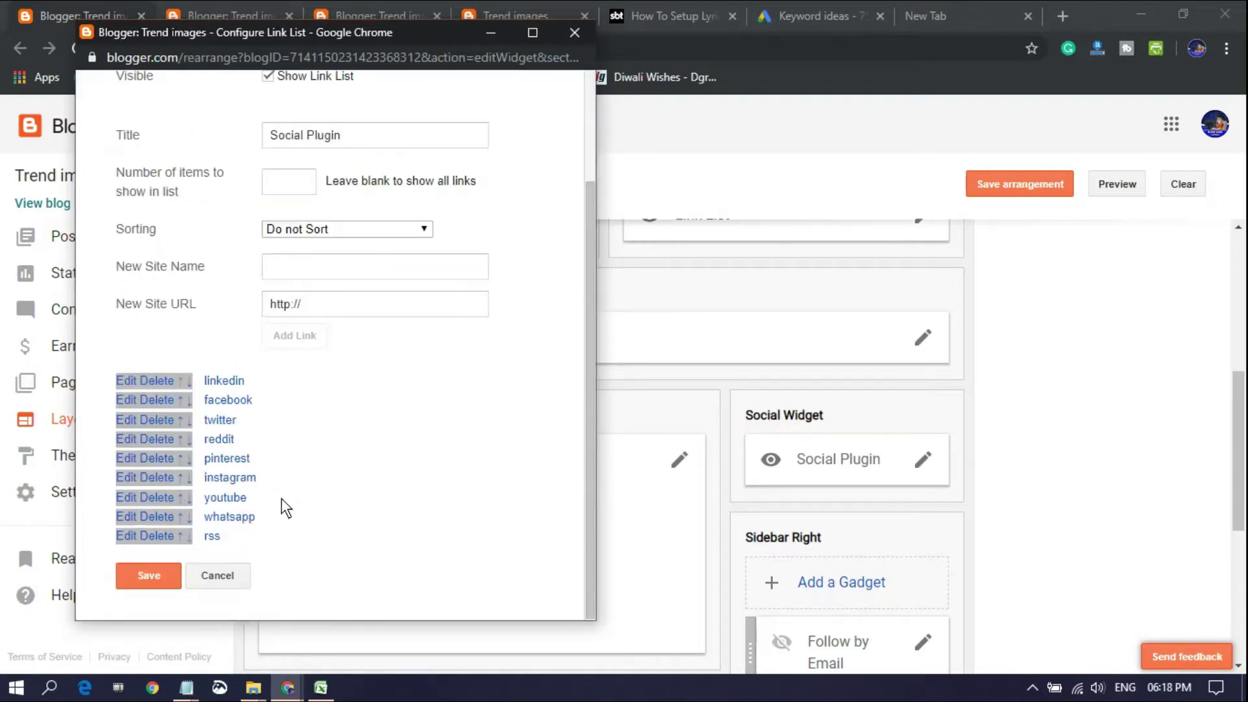
pyautogui.click(166, 438)
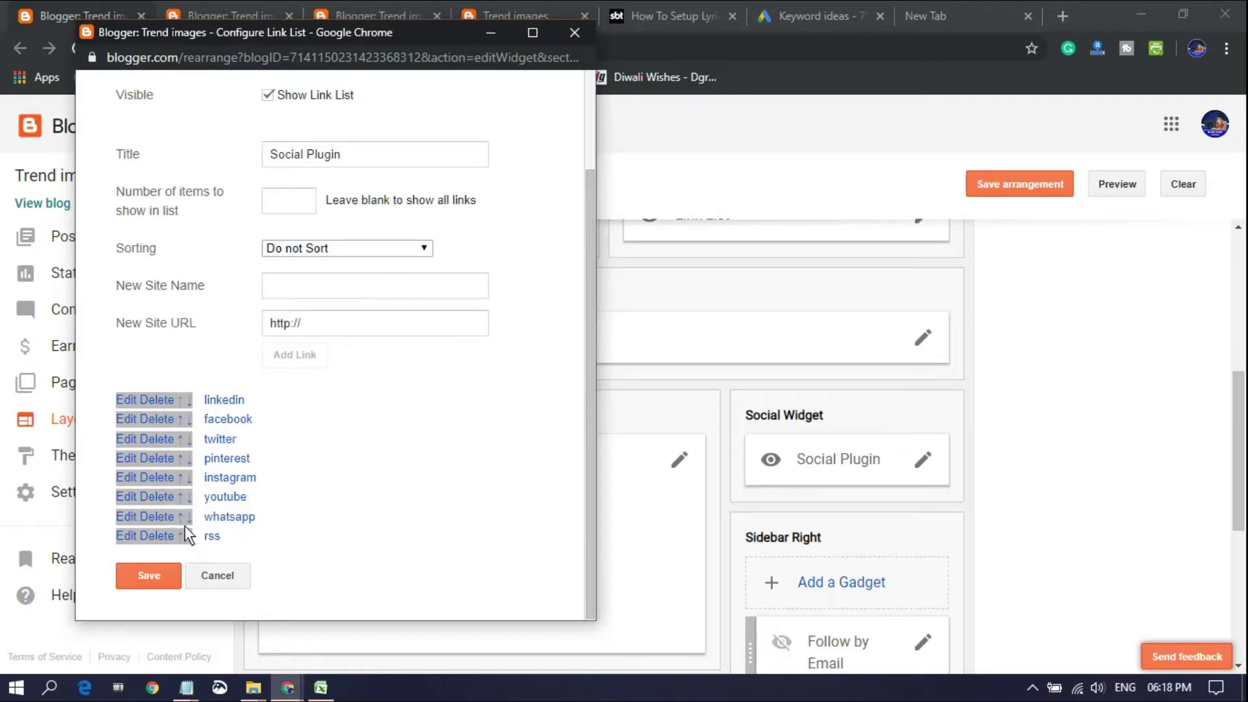
# Open the whatsapp link's name and URL in the Social Plugin list and save the entry as it is.
pyautogui.click(123, 517)
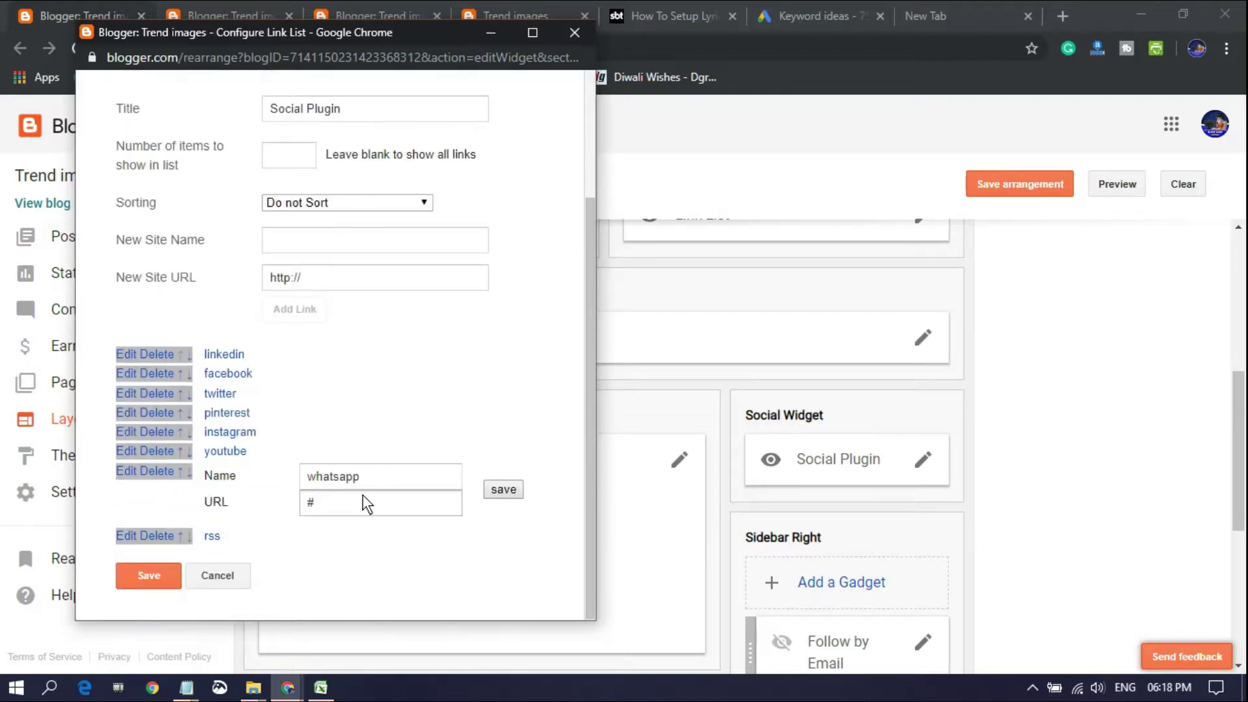
pyautogui.click(314, 505)
pyautogui.click(501, 493)
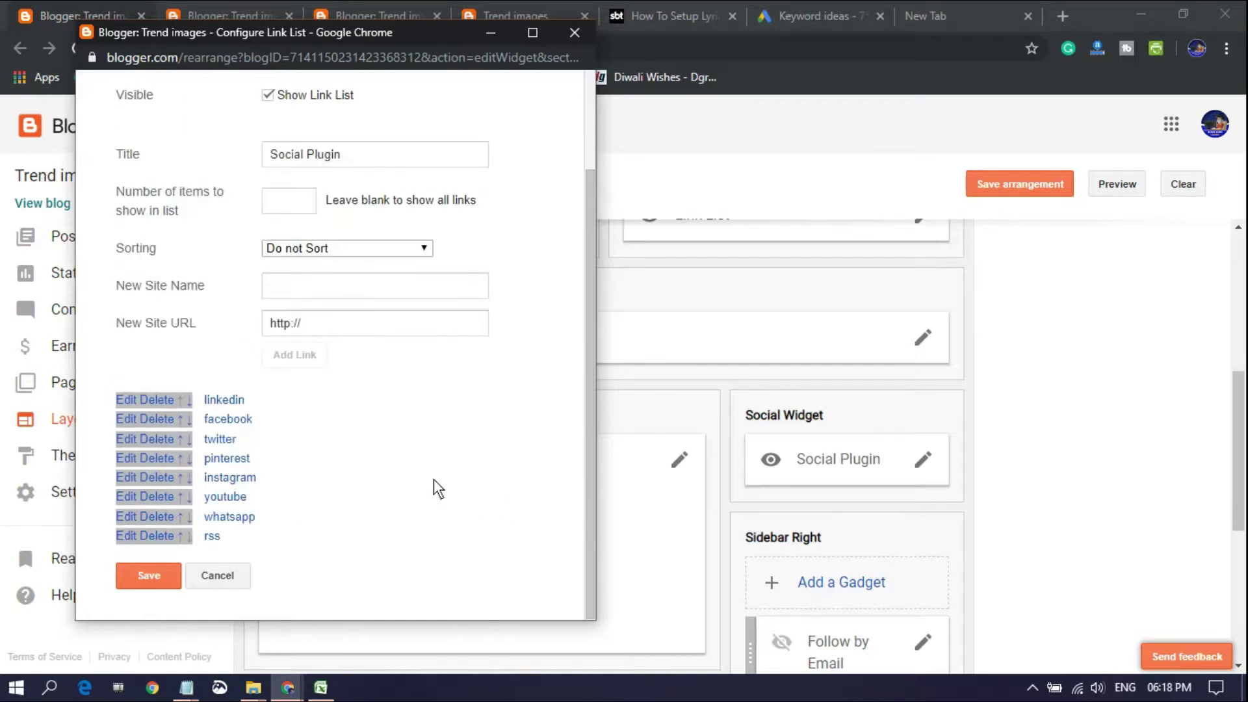
# Remove the soratemplates page name from the facebook link's URL in the Social Plugin list and save the entry.
pyautogui.click(138, 419)
pyautogui.click(355, 412)
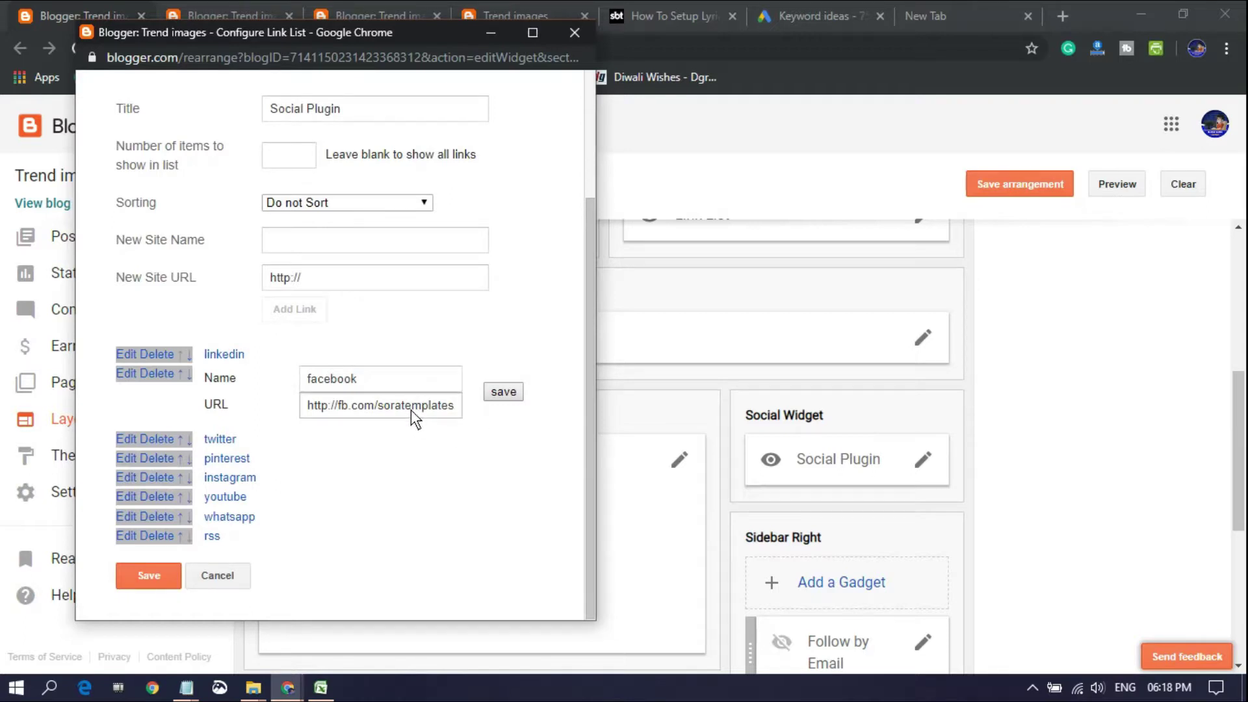
pyautogui.click(458, 409)
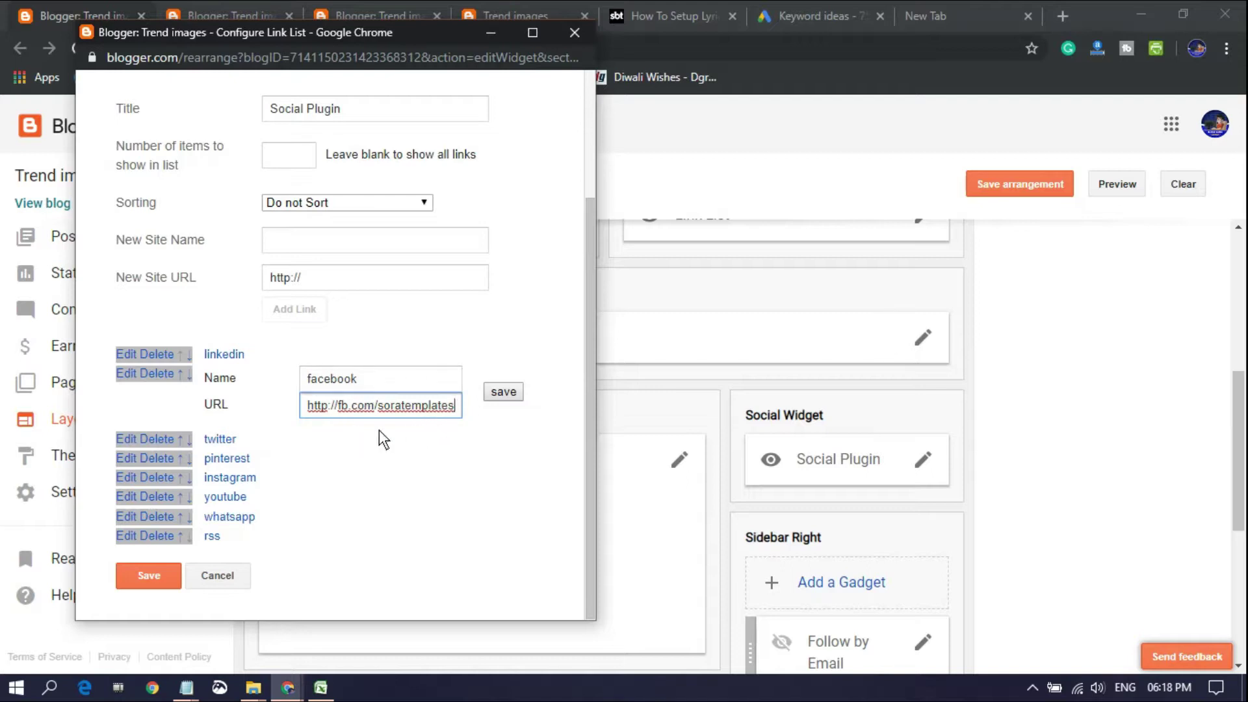
pyautogui.moveTo(458, 410); pyautogui.dragTo(259, 427)
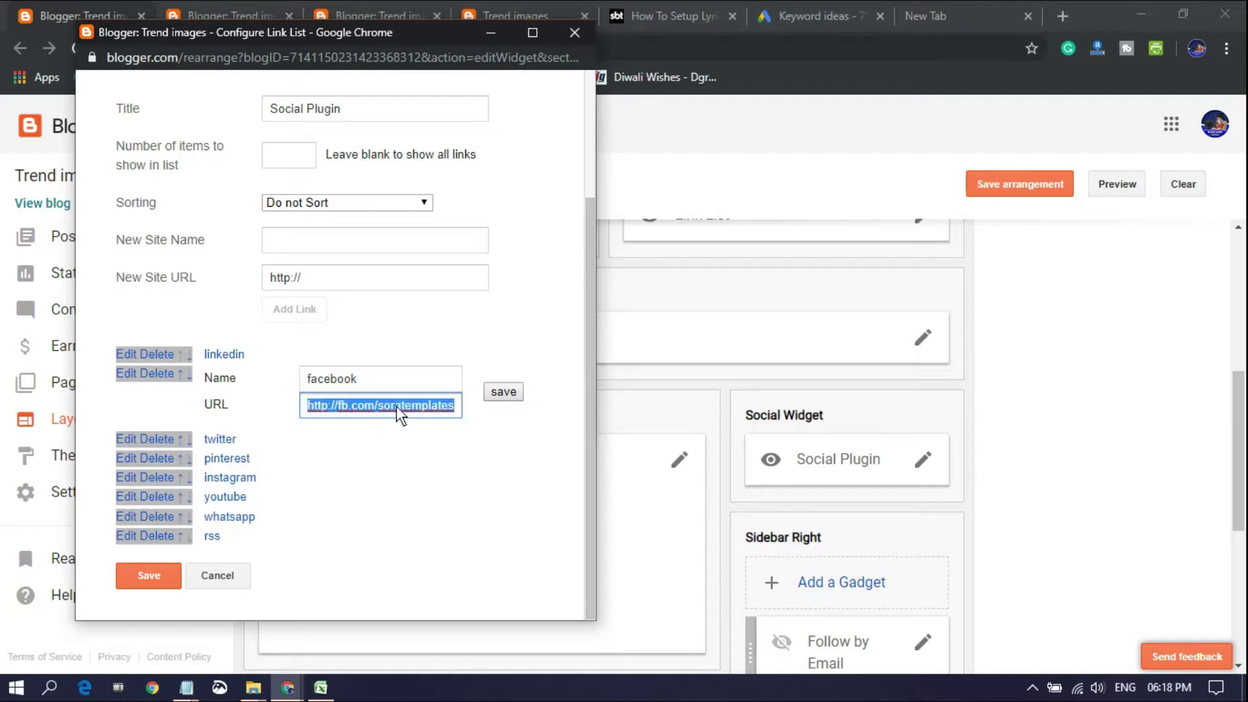
pyautogui.moveTo(380, 410); pyautogui.dragTo(526, 427)
pyautogui.press('BackSpace')
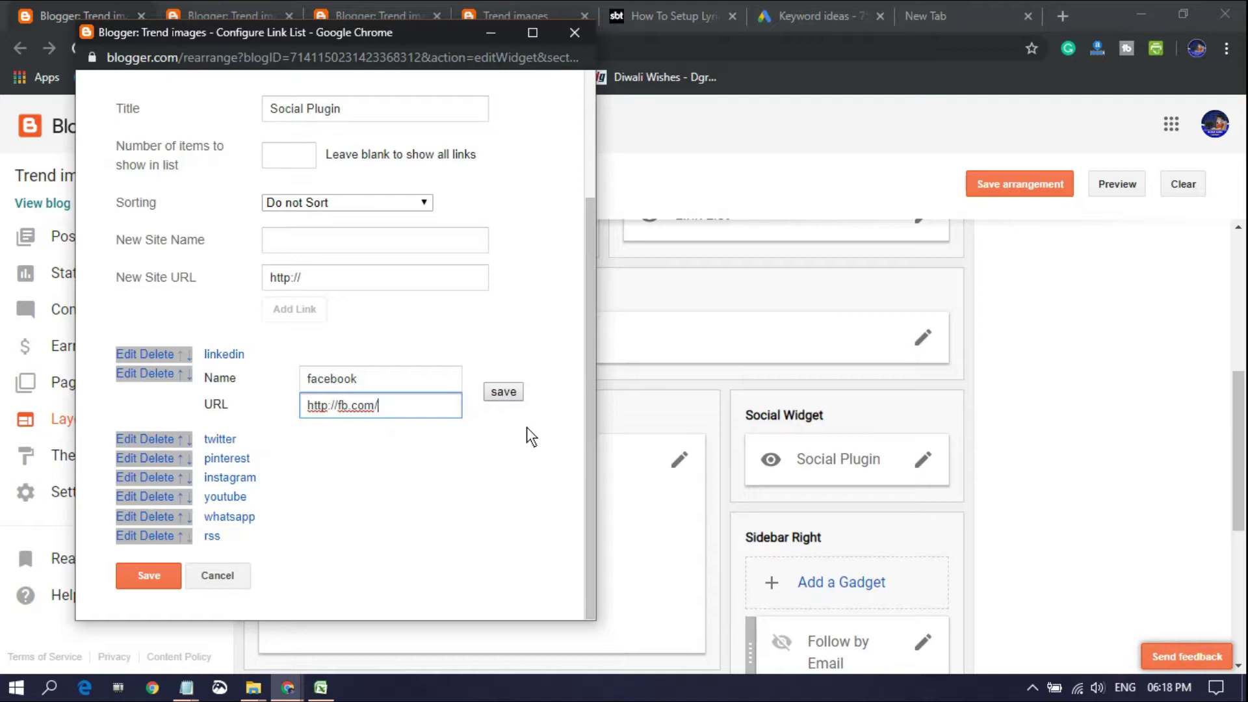
pyautogui.press('BackSpace')
pyautogui.click(502, 393)
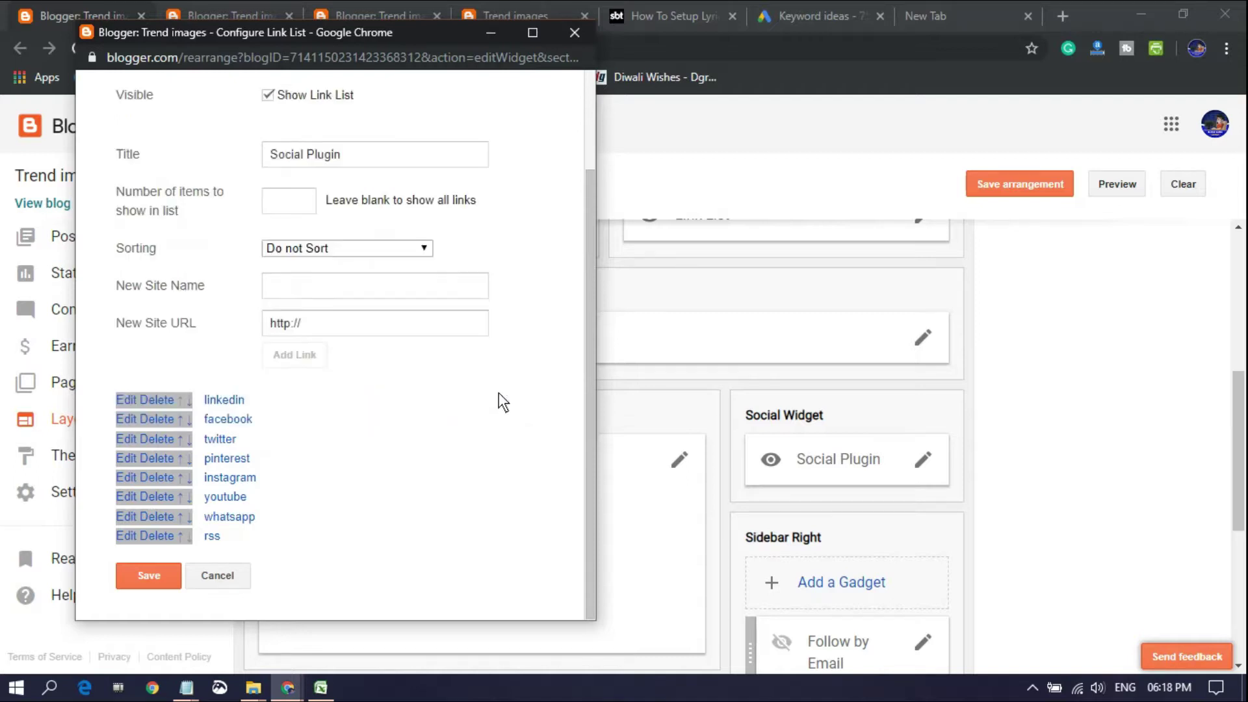
pyautogui.click(122, 439)
pyautogui.scroll(-3, 350, 408)
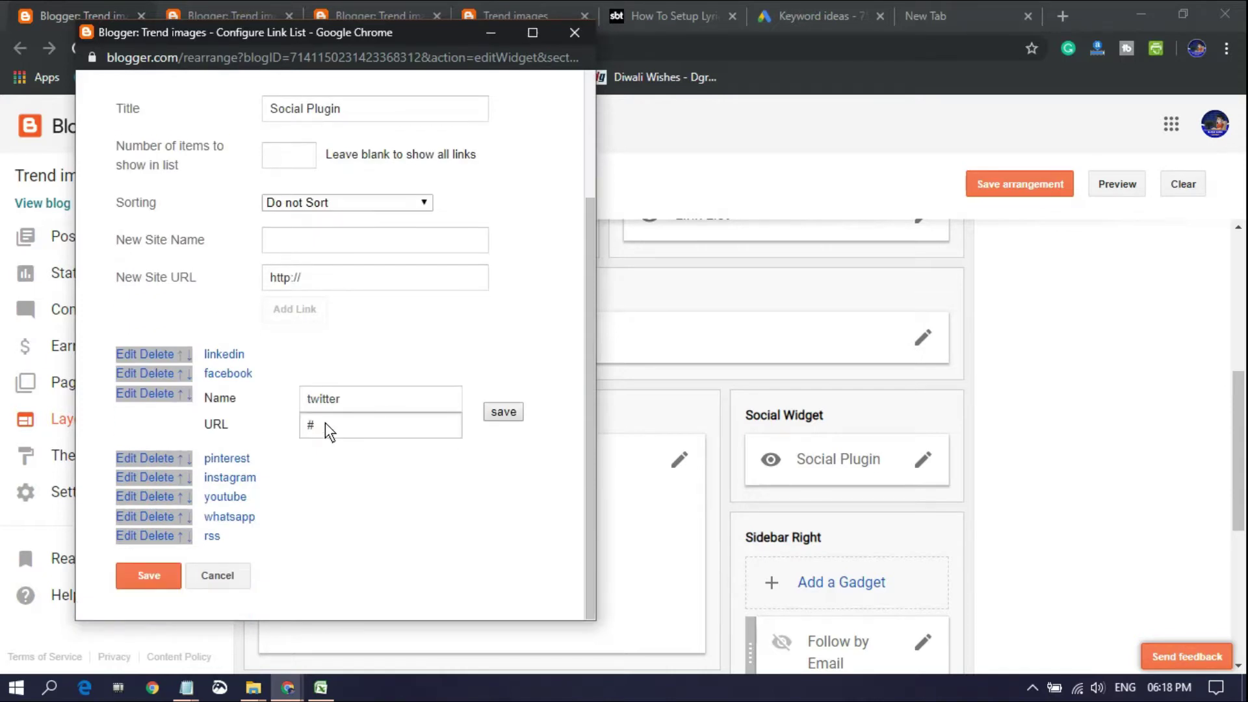
pyautogui.click(310, 429)
pyautogui.scroll(-5, 923, 670)
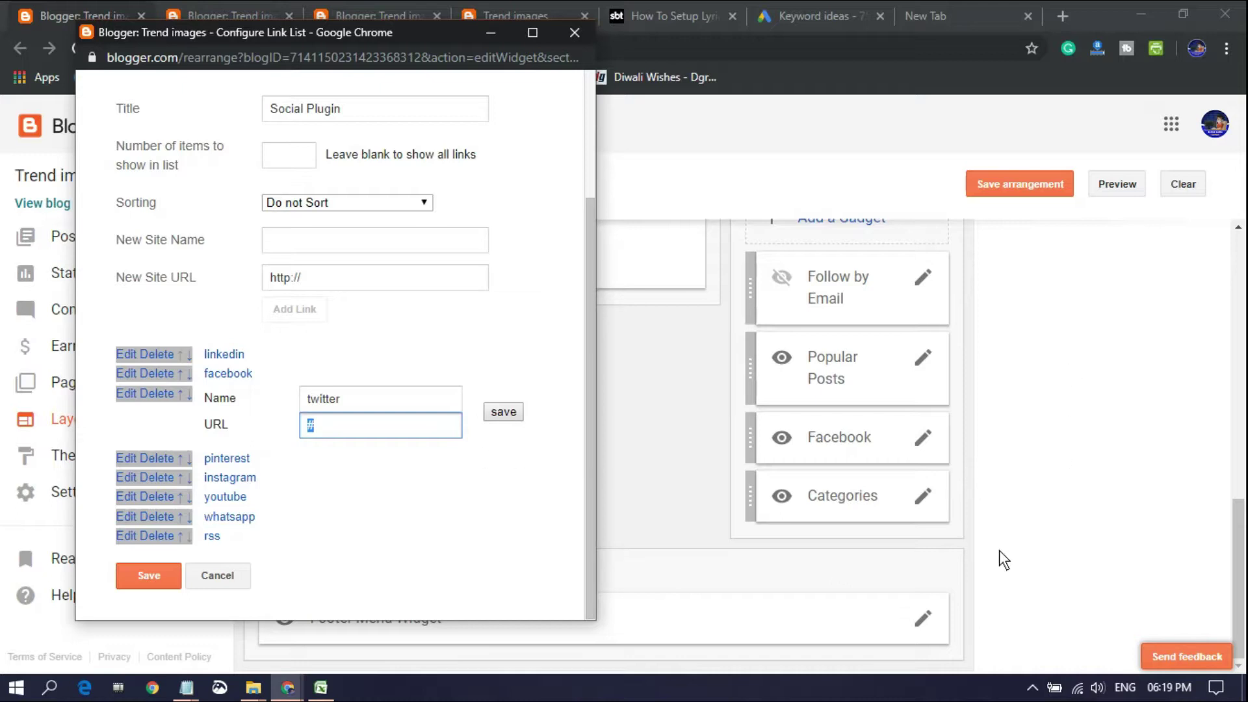
pyautogui.scroll(5, 842, 436)
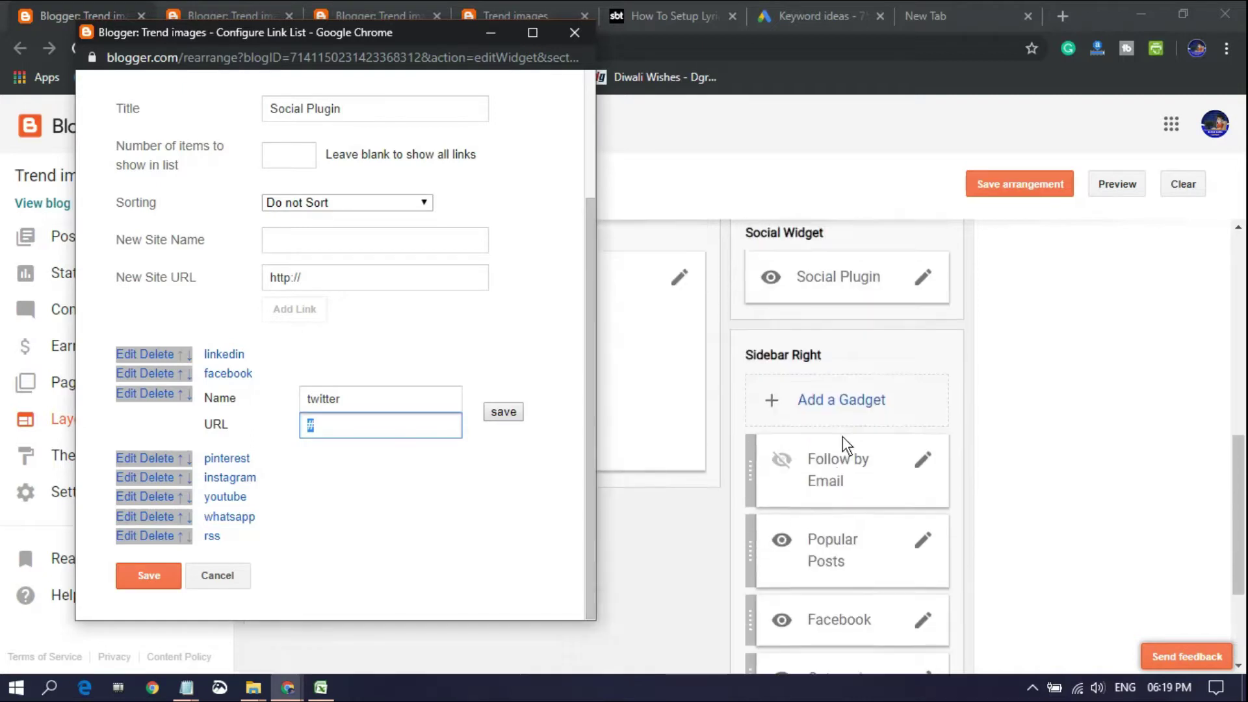
pyautogui.scroll(2, 841, 535)
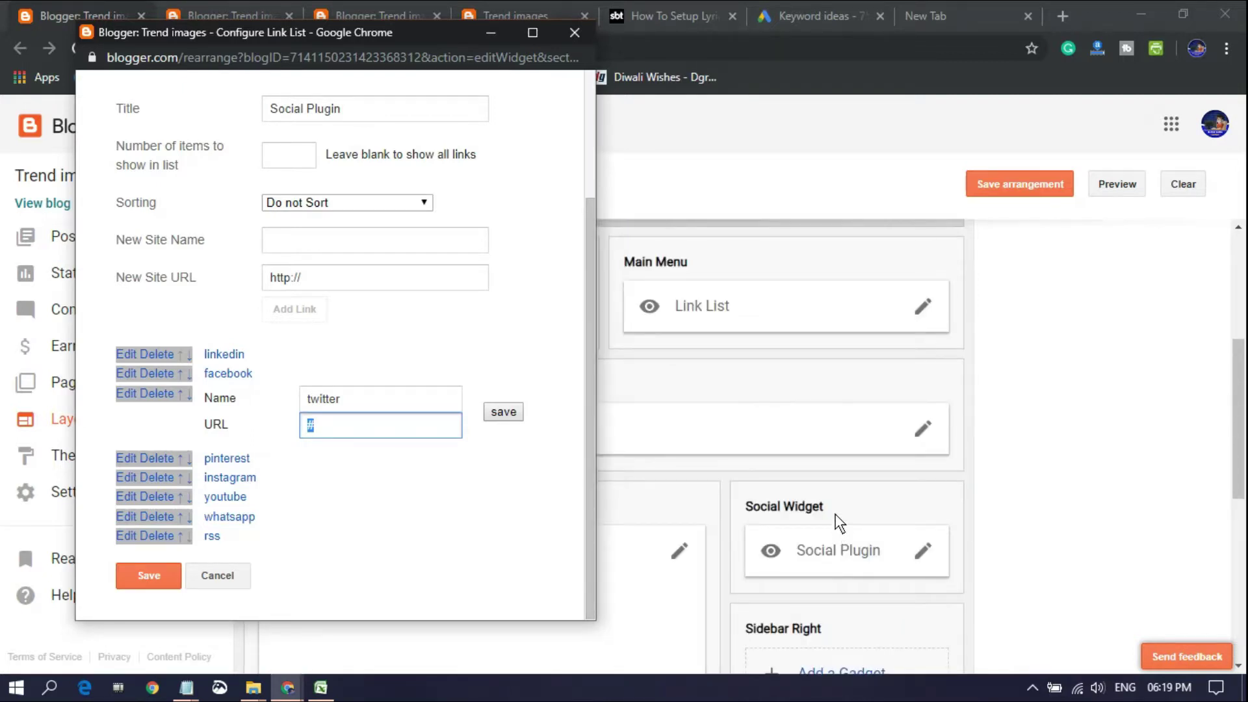
pyautogui.write('https:twitter.com/')
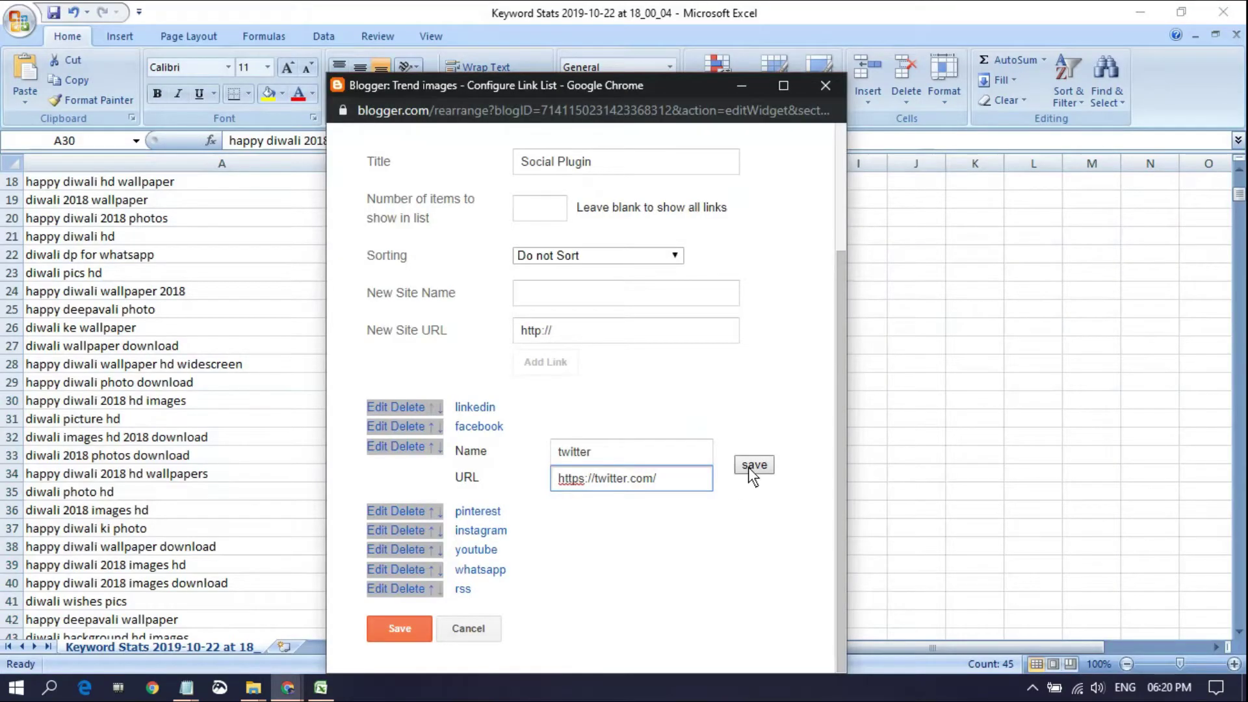
pyautogui.click(748, 467)
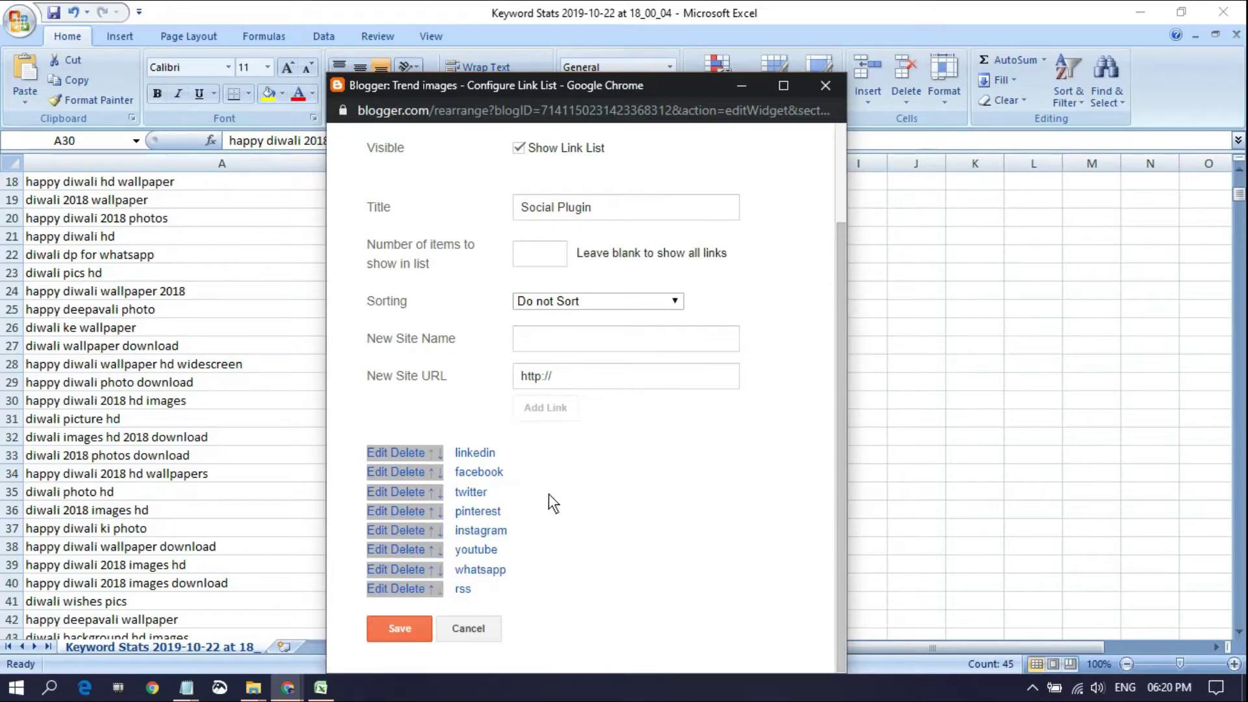
pyautogui.moveTo(506, 86); pyautogui.dragTo(619, 37)
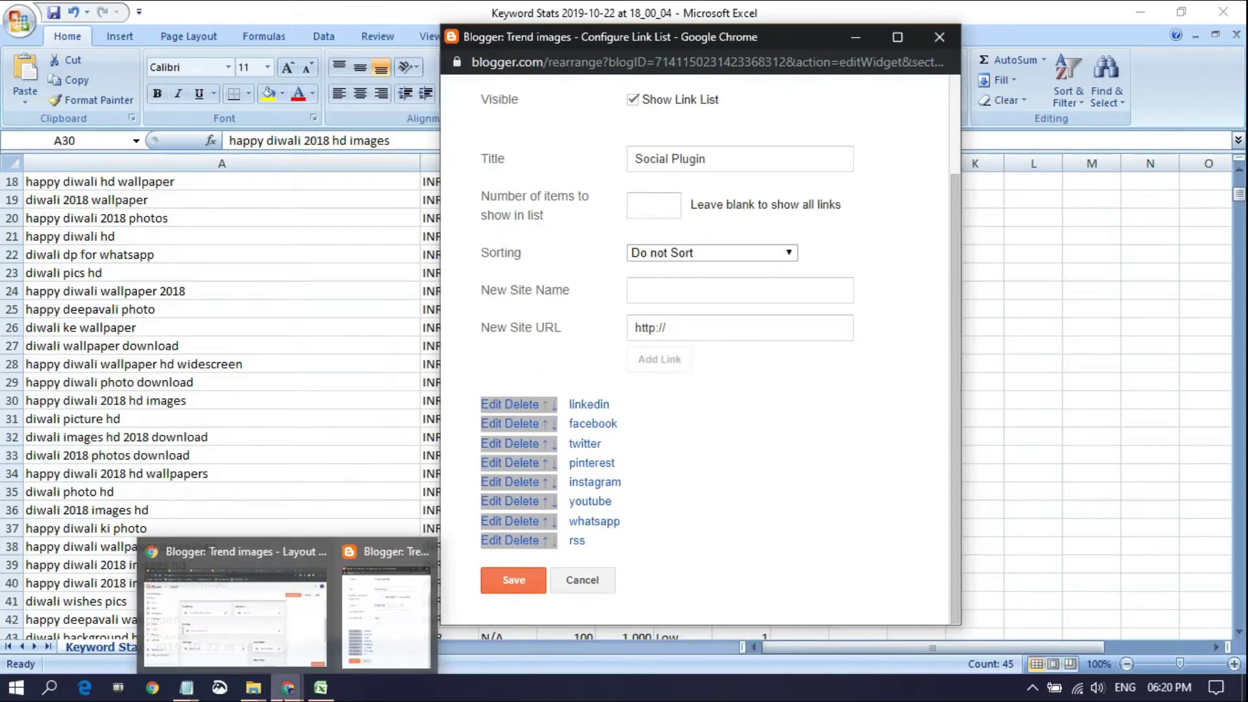
# Delete the youtube link from the Social Plugin list, then save both the gadget and the blog's layout arrangement.
pyautogui.moveTo(287, 687)
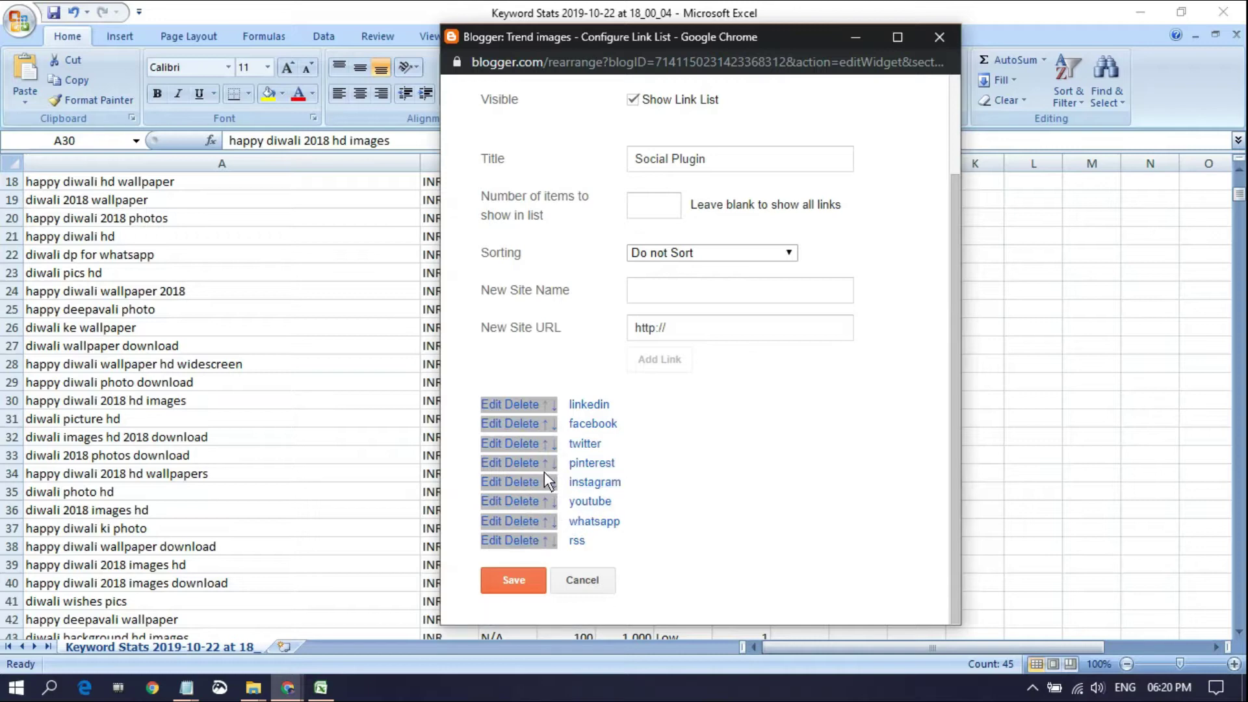
pyautogui.click(533, 510)
pyautogui.scroll(-2, 649, 510)
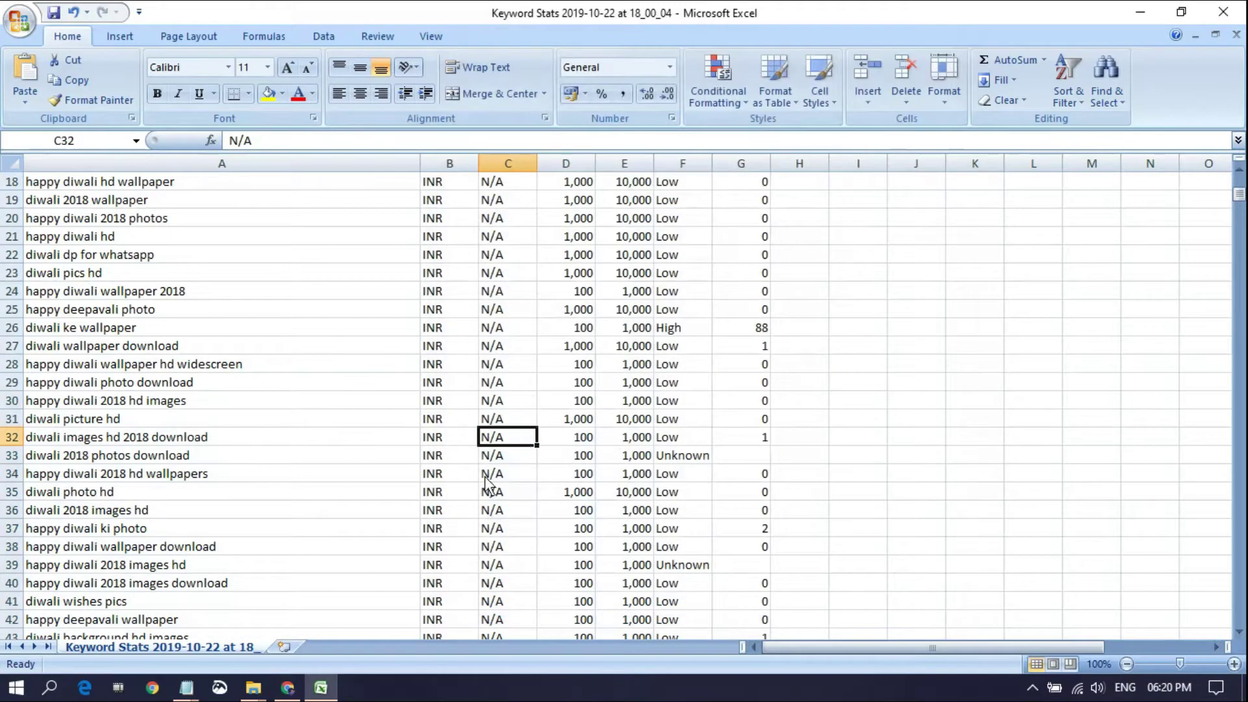
pyautogui.click(286, 689)
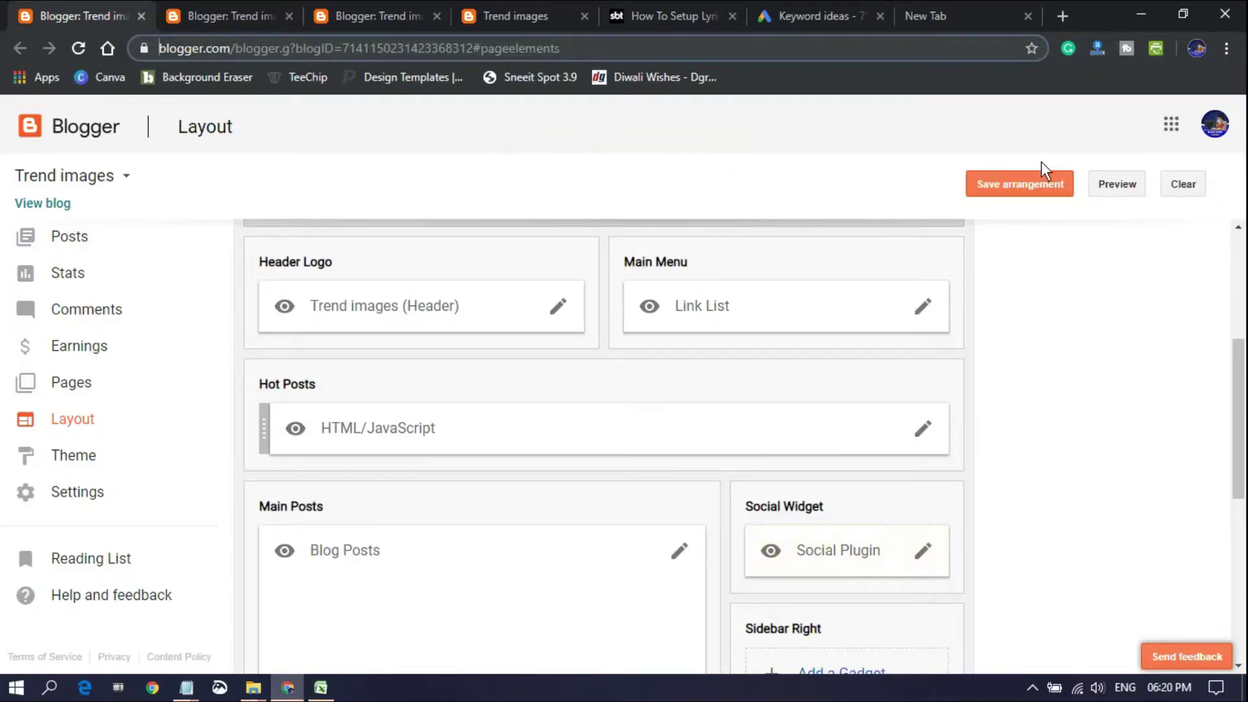
pyautogui.click(1031, 177)
# Reload the live Trend images blog and check the Social Plugin icons in its sidebar.
pyautogui.click(530, 2)
pyautogui.click(390, 1)
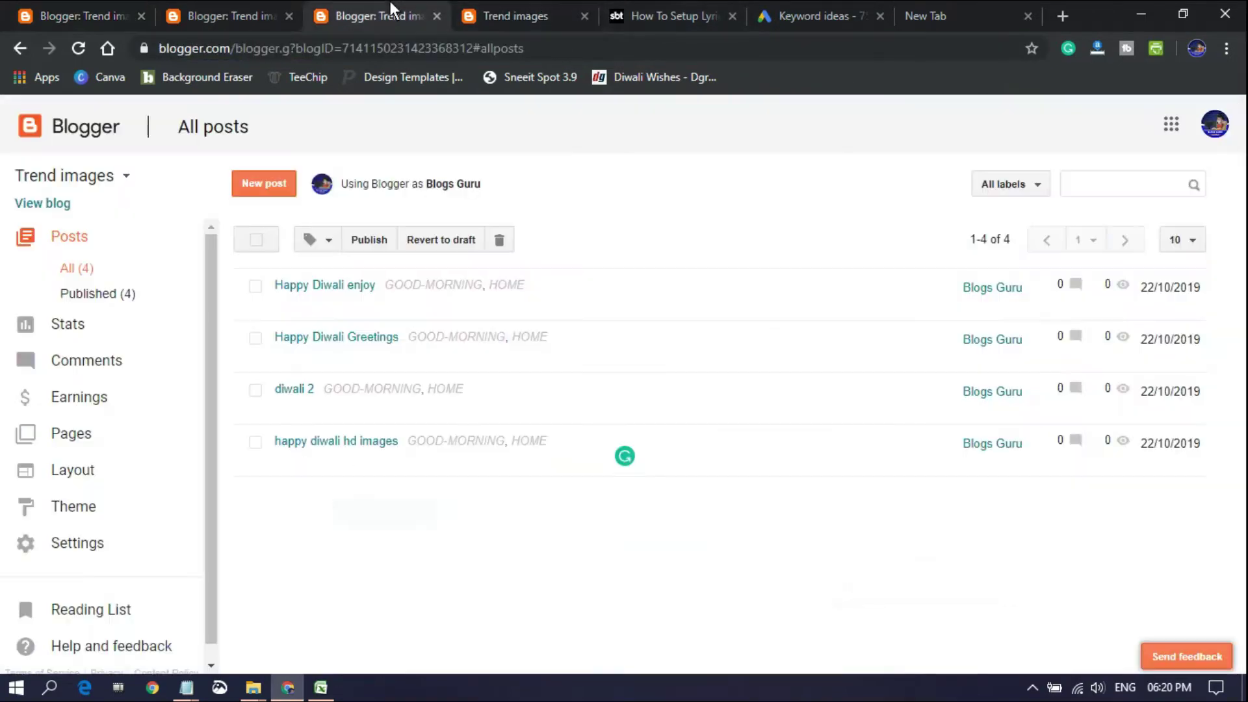
pyautogui.click(540, 1)
pyautogui.click(83, 46)
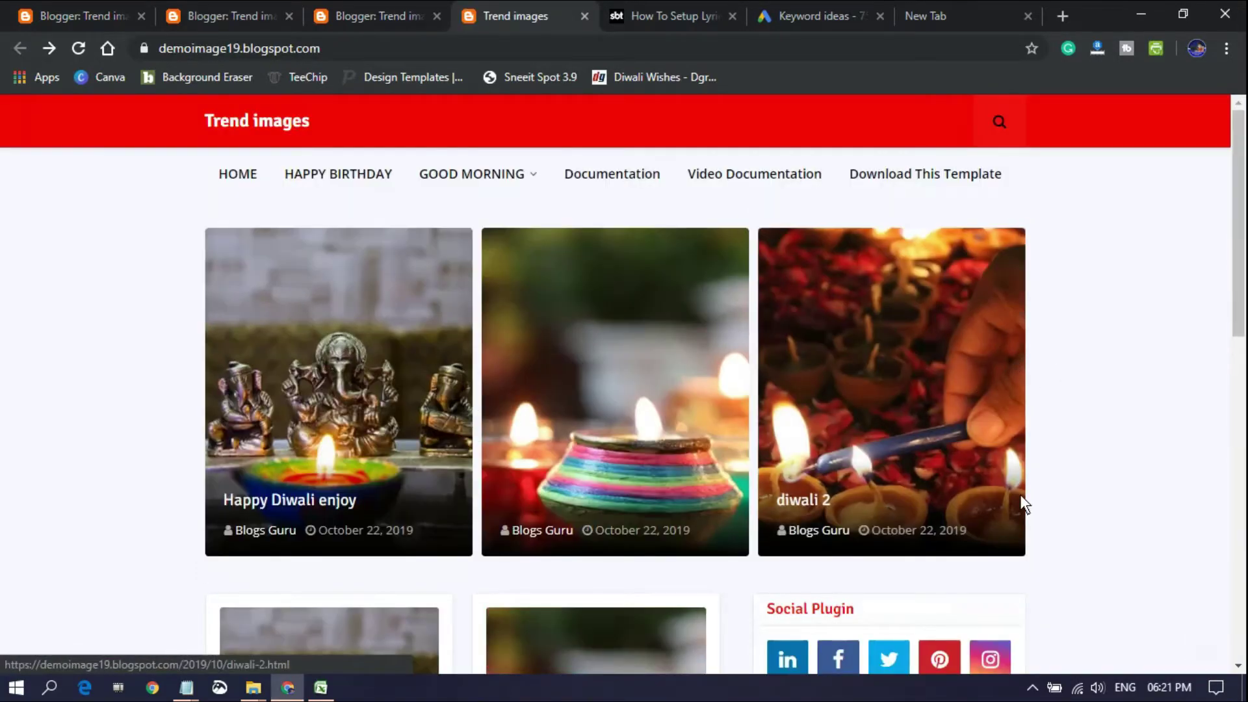
pyautogui.scroll(-4, 1020, 494)
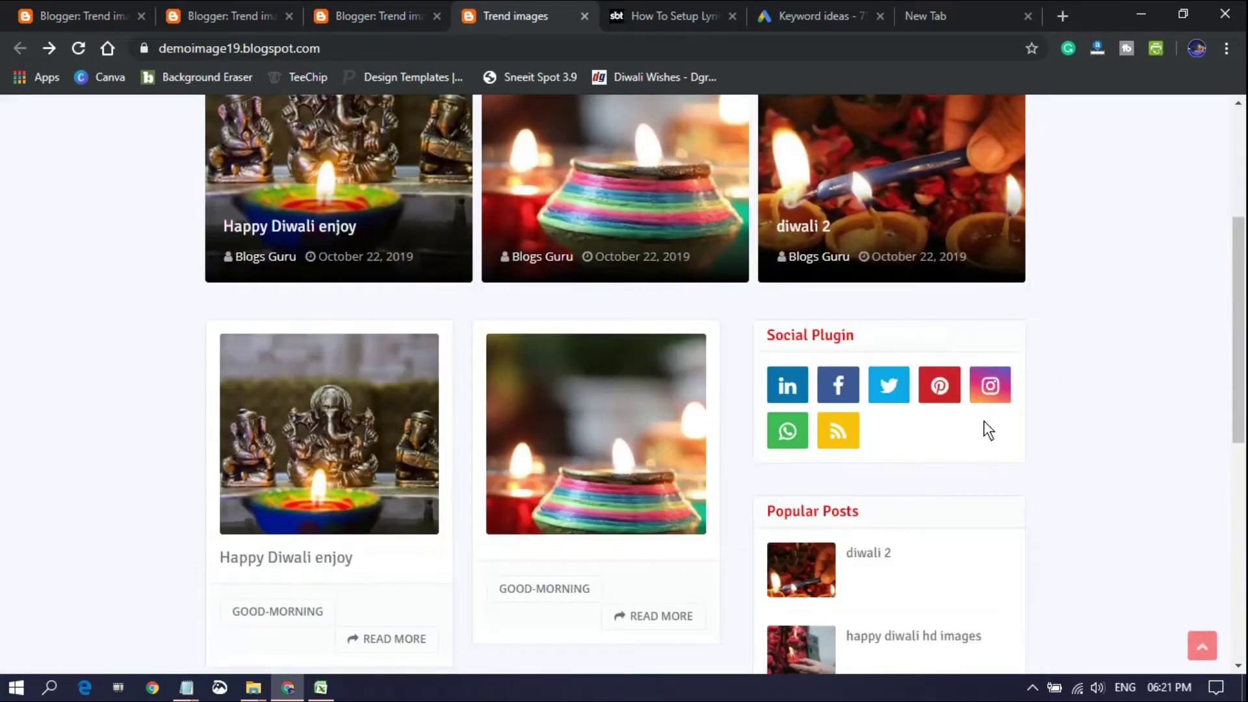